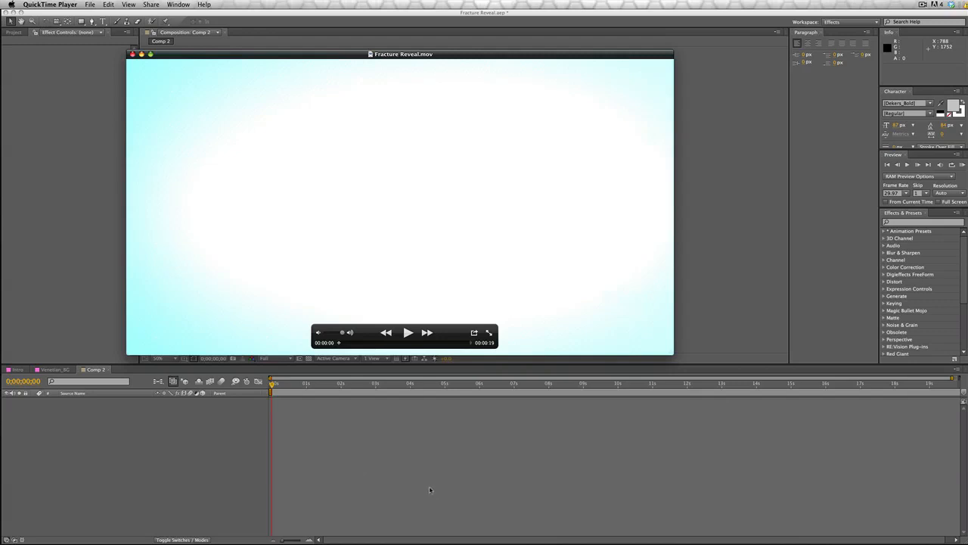
# - Play the finished Fracture Reveal.mov, close it, and examine the Intro composition at 0;00;03;11
pyautogui.click(408, 332)
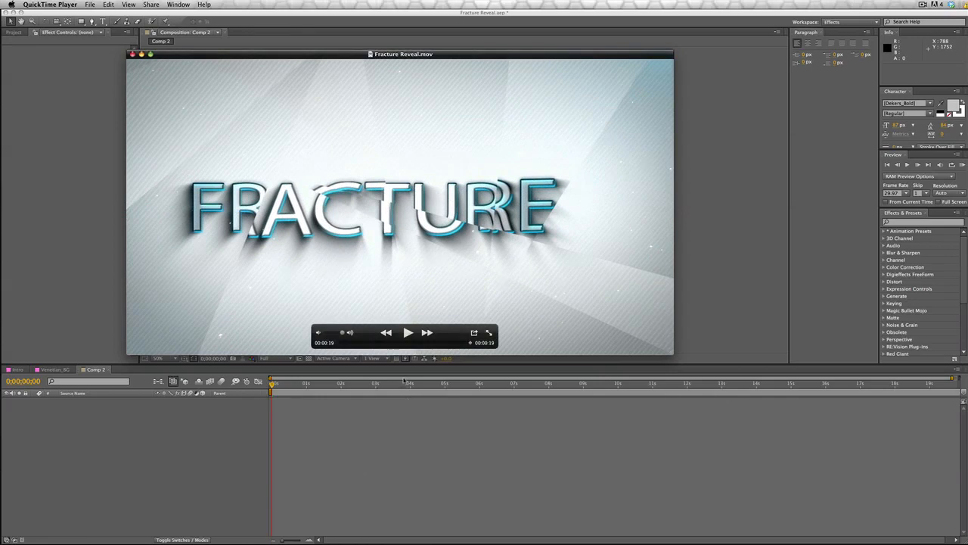
pyautogui.click(132, 54)
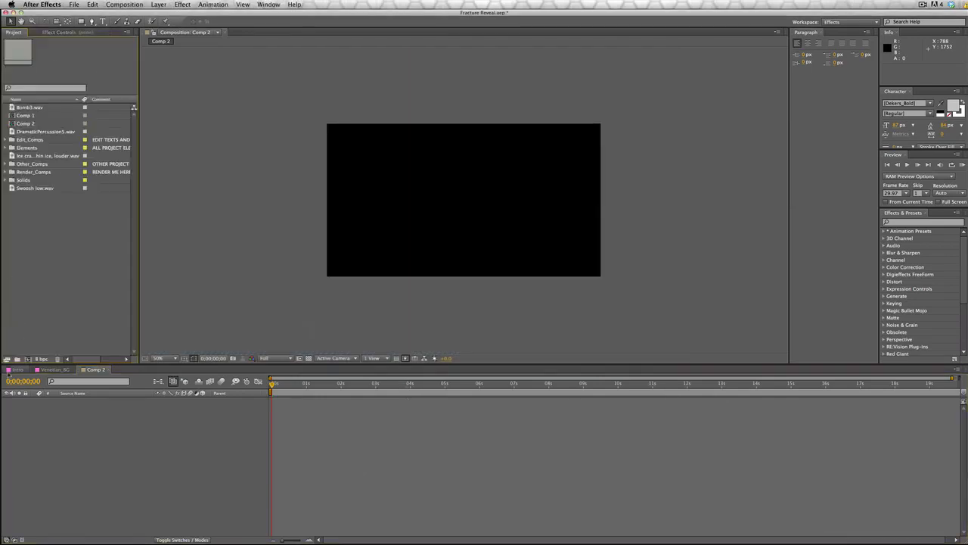
pyautogui.click(16, 369)
pyautogui.click(382, 384)
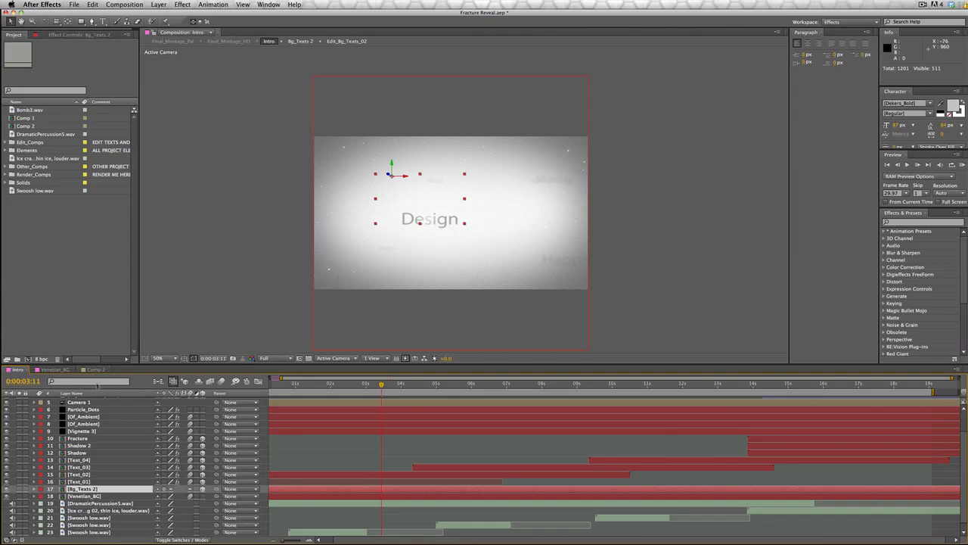
# - Create a 1280 × 720 composition at 29.97 fps lasting 20 seconds, and close the Comp 2 and Venetian_BG timelines
pyautogui.click(119, 4)
pyautogui.click(130, 17)
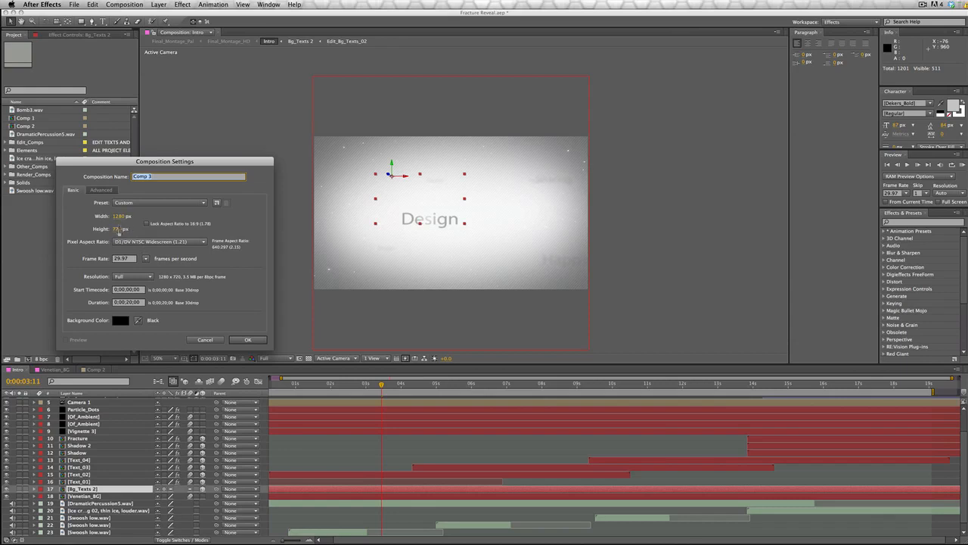
pyautogui.click(246, 339)
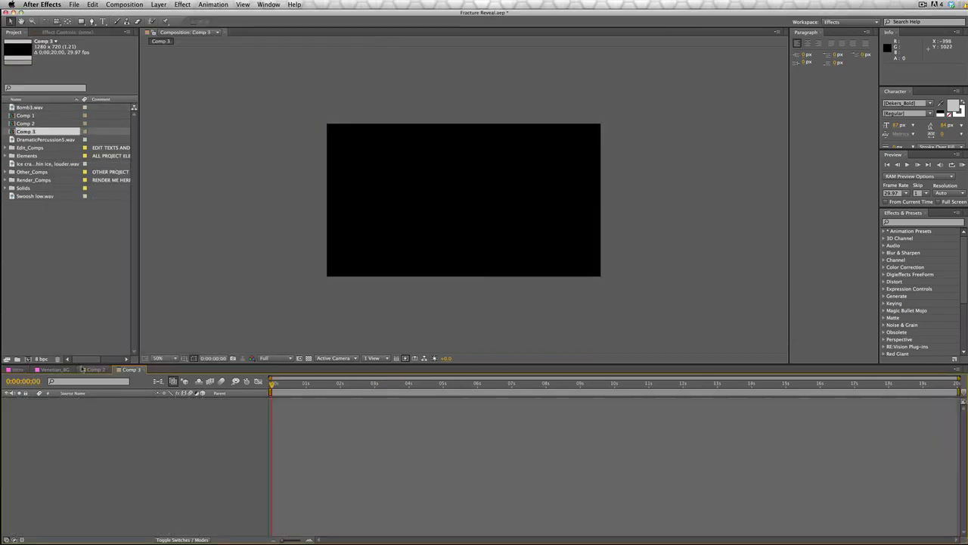
pyautogui.click(107, 370)
pyautogui.click(73, 369)
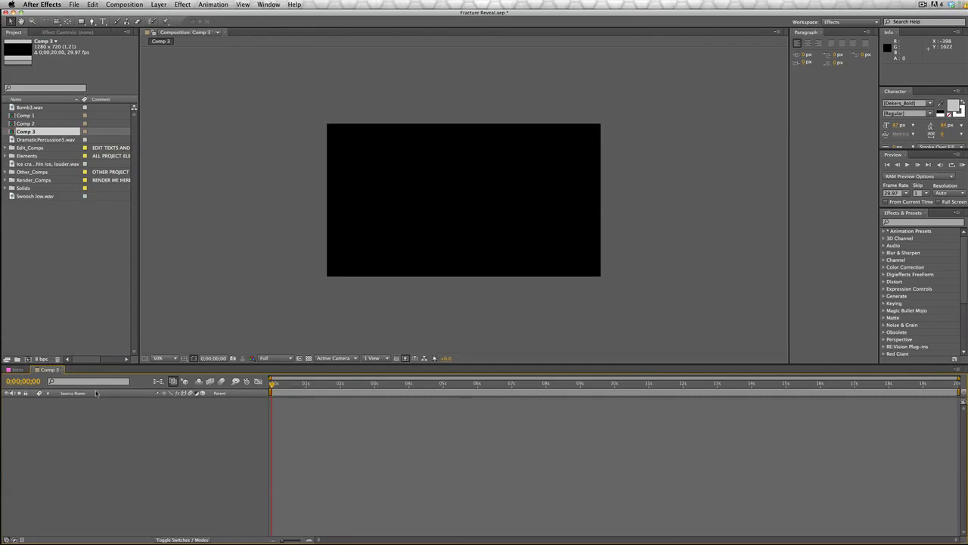
# - Create a white solid at composition size, 1280 × 720 px
pyautogui.click(158, 5)
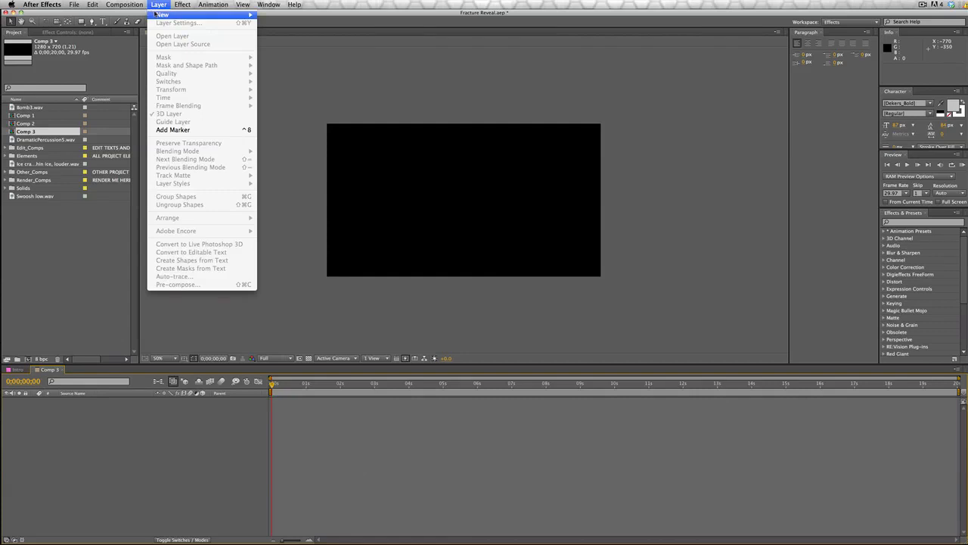
pyautogui.moveTo(156, 14)
pyautogui.click(276, 25)
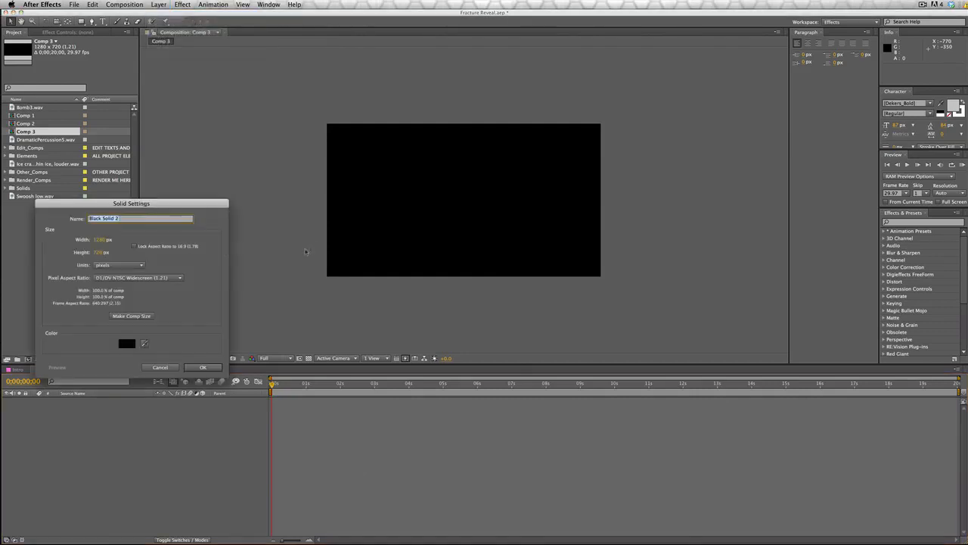
pyautogui.click(133, 317)
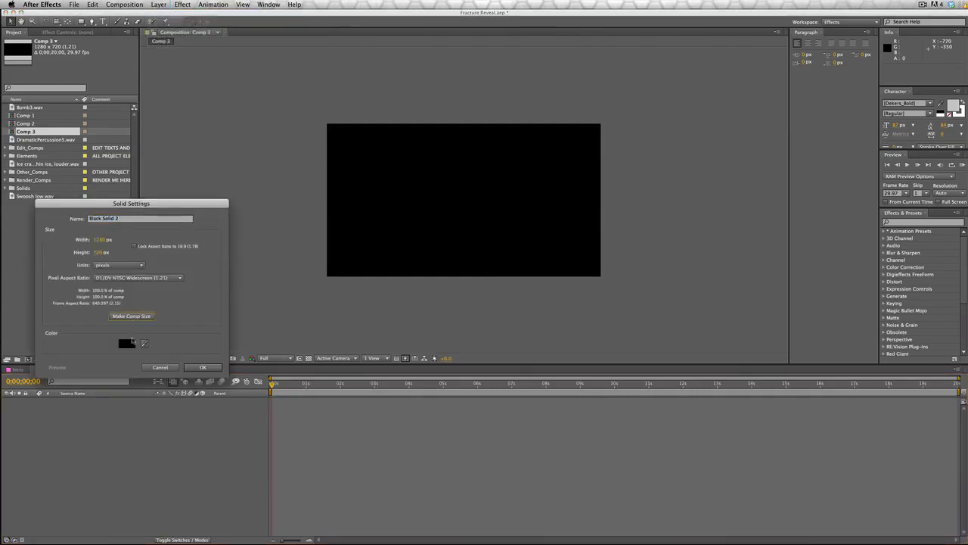
pyautogui.click(131, 345)
pyautogui.moveTo(376, 330); pyautogui.dragTo(356, 291)
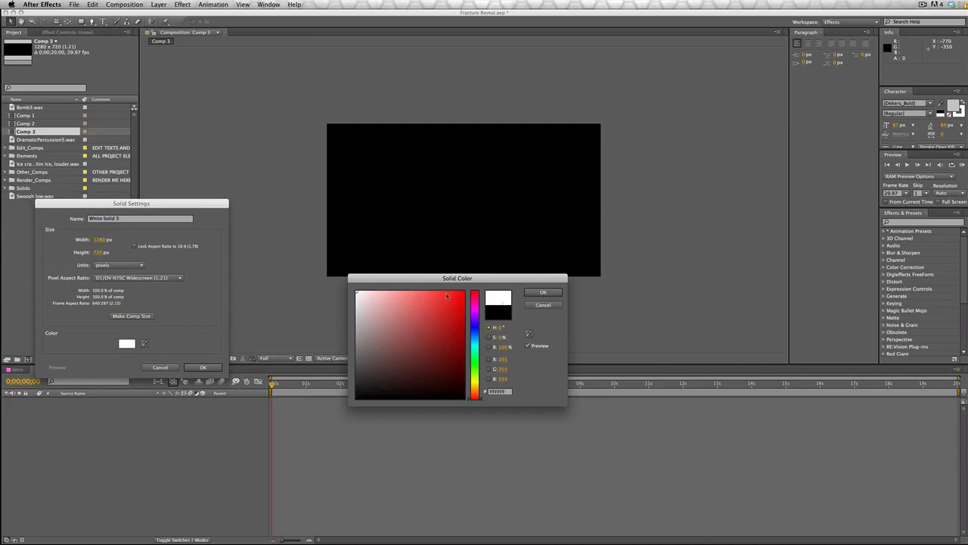
pyautogui.click(542, 292)
pyautogui.click(215, 367)
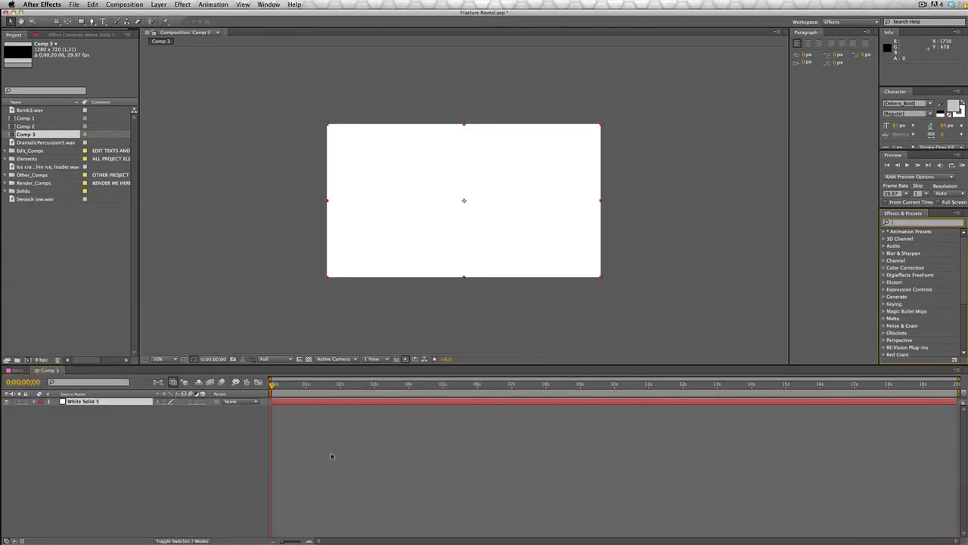
# - Apply Venetian Blinds to the white solid with transition completion at 21% and width at 16
pyautogui.write('vene')
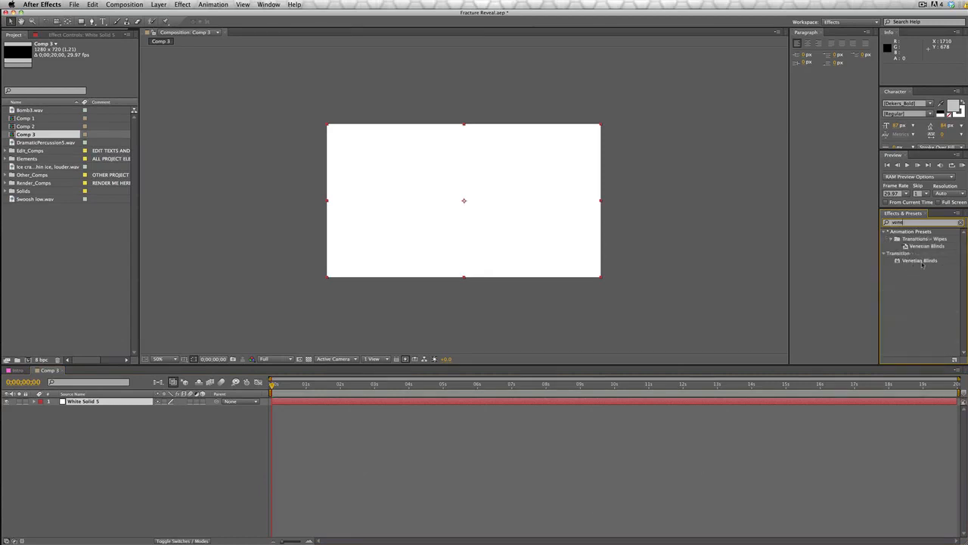
pyautogui.moveTo(930, 263); pyautogui.dragTo(547, 226)
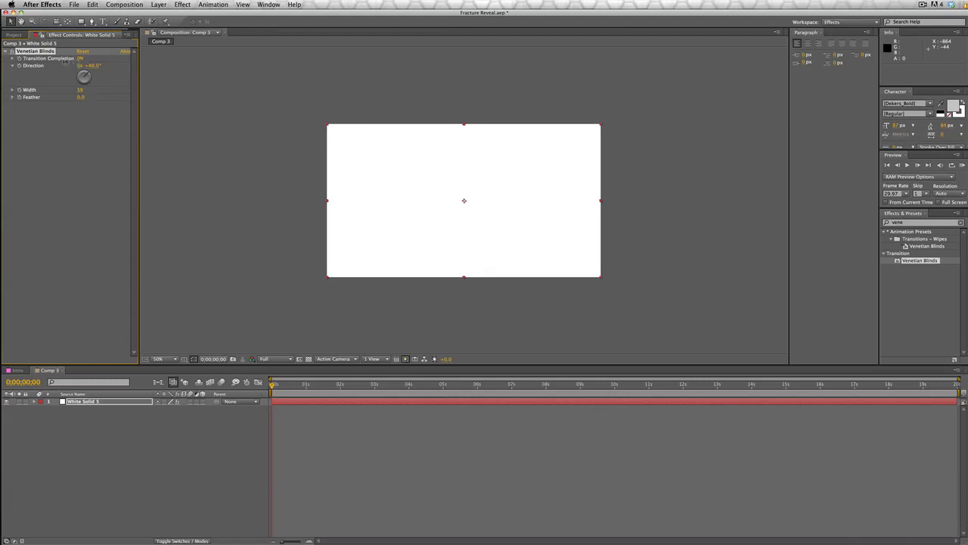
pyautogui.moveTo(79, 59); pyautogui.dragTo(87, 59)
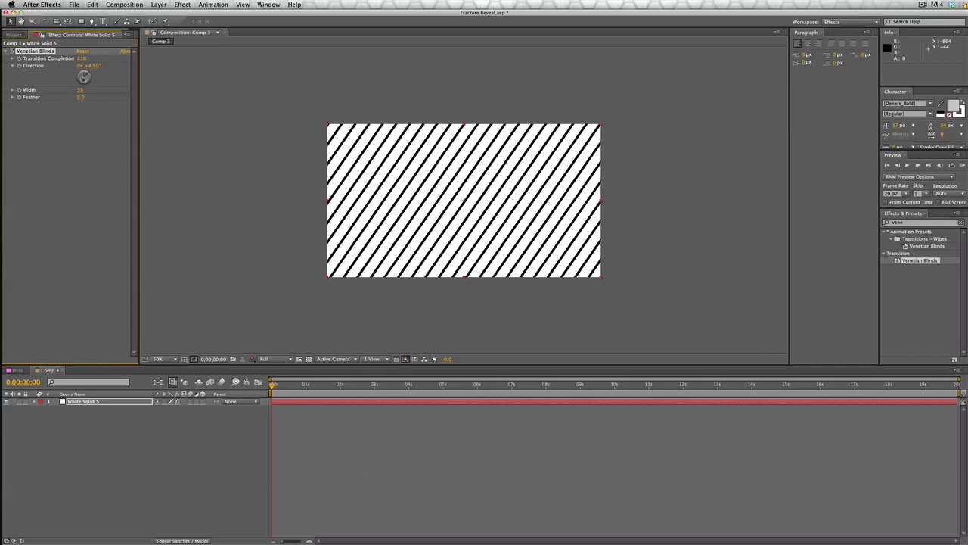
pyautogui.moveTo(81, 92); pyautogui.dragTo(67, 96)
pyautogui.scroll(2, 241, 151)
pyautogui.scroll(-2, 240, 151)
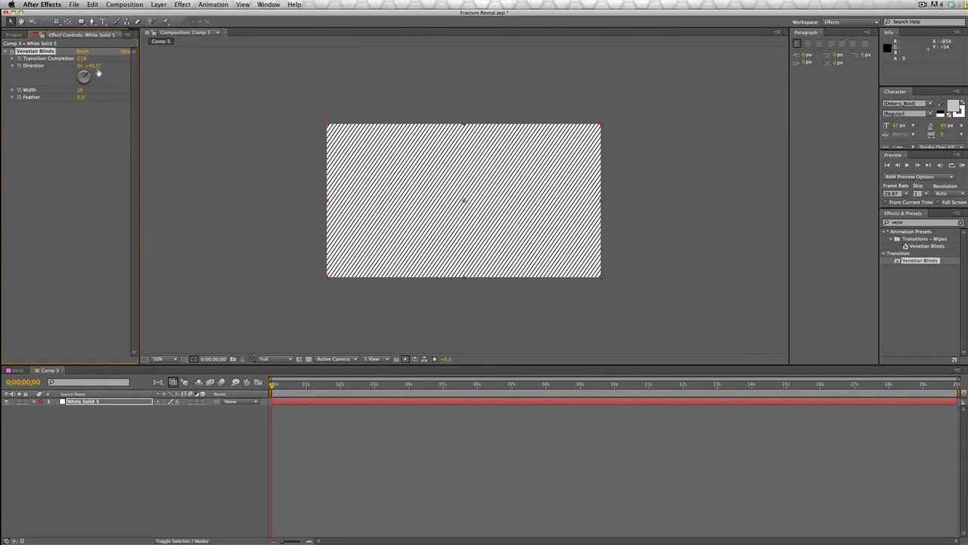
# - Set the Venetian Blinds direction to 37° to adjust the slant of the stripes
pyautogui.moveTo(94, 66); pyautogui.dragTo(92, 66)
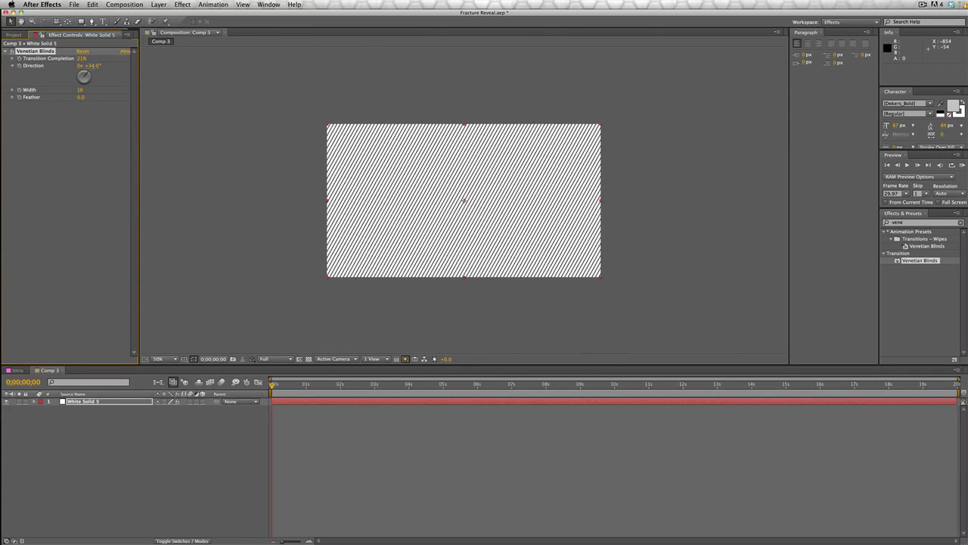
pyautogui.click(206, 127)
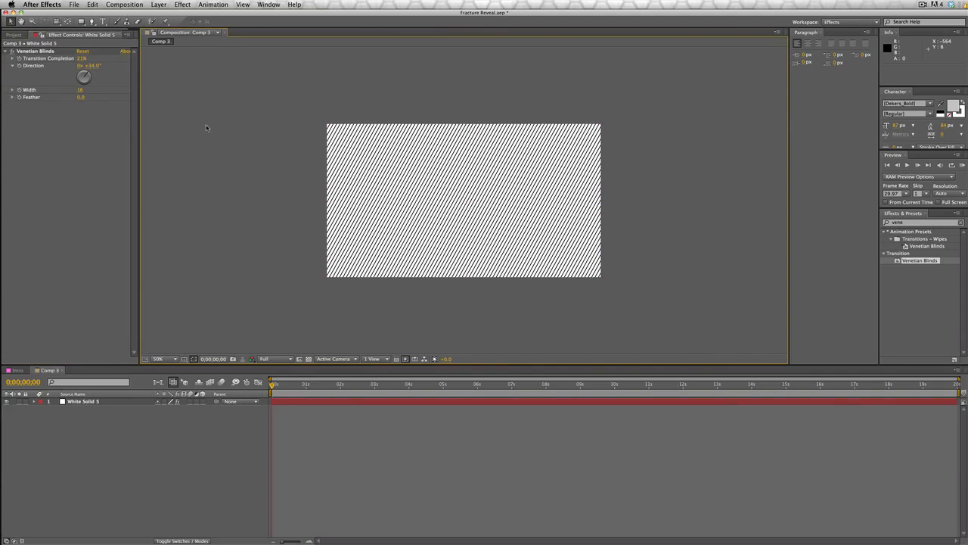
pyautogui.press('.')
pyautogui.press(',')
pyautogui.moveTo(92, 66); pyautogui.dragTo(97, 66)
# - Create a light gray solid coloured CBCBCB and place it beneath the striped white solid
pyautogui.click(159, 5)
pyautogui.moveTo(164, 15)
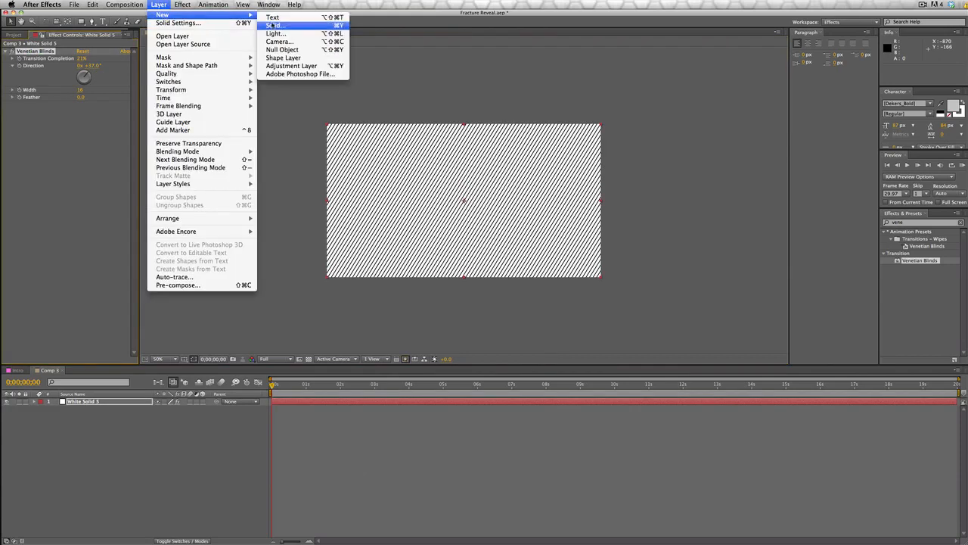
pyautogui.click(274, 27)
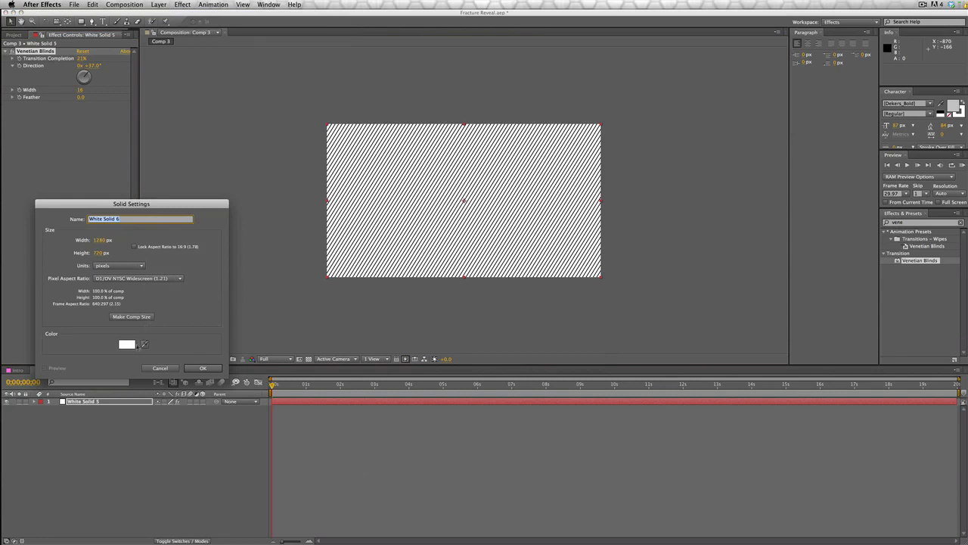
pyautogui.click(128, 345)
pyautogui.click(357, 309)
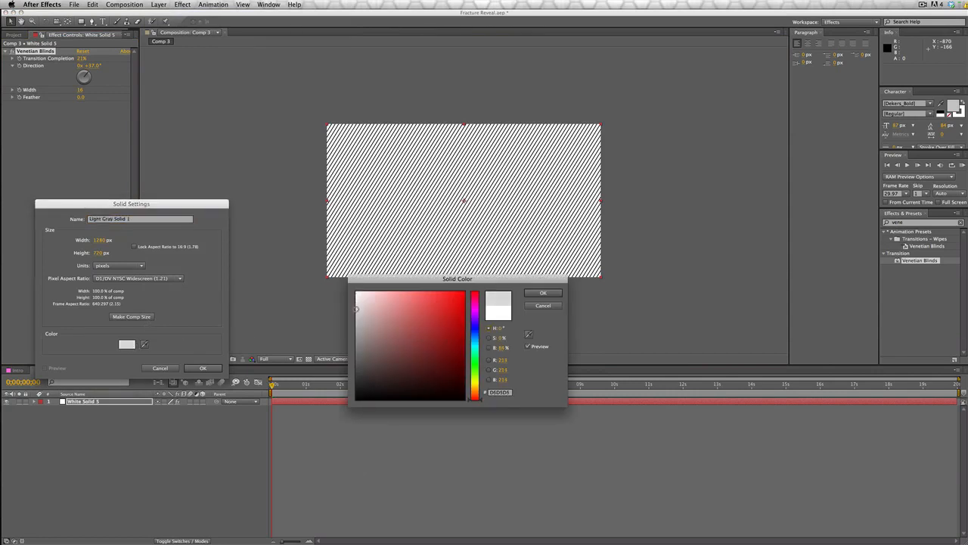
pyautogui.moveTo(356, 309); pyautogui.dragTo(356, 314)
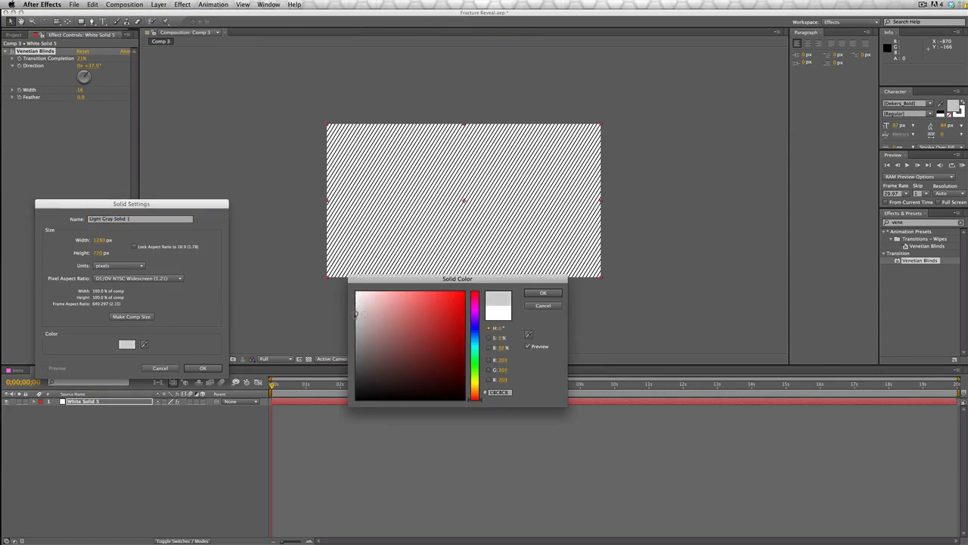
pyautogui.click(548, 295)
pyautogui.click(199, 369)
pyautogui.moveTo(118, 400); pyautogui.dragTo(117, 422)
pyautogui.click(375, 284)
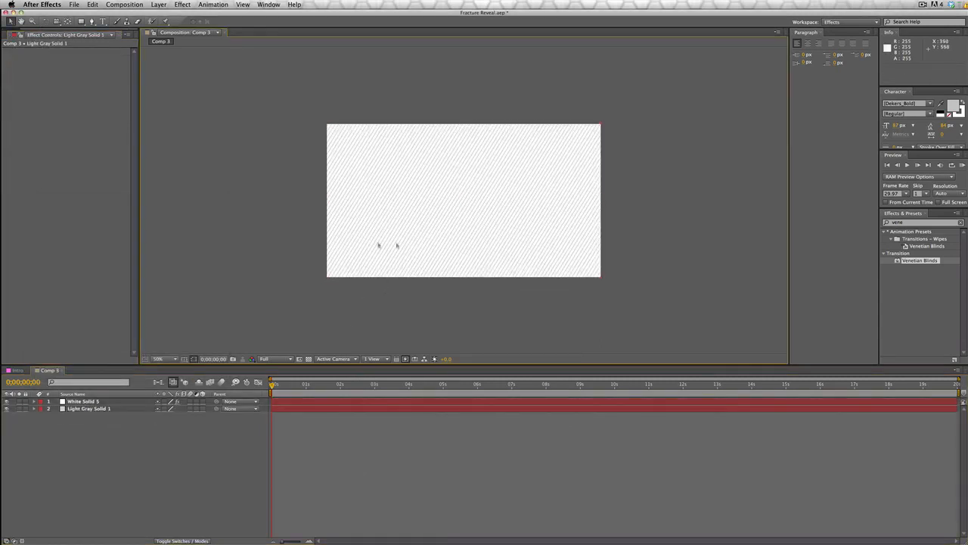
# - Compare the stripe pattern with the light gray solid hidden and shown
pyautogui.click(6, 409)
pyautogui.scroll(1, 423, 264)
pyautogui.scroll(1, 423, 264)
pyautogui.scroll(-2, 423, 264)
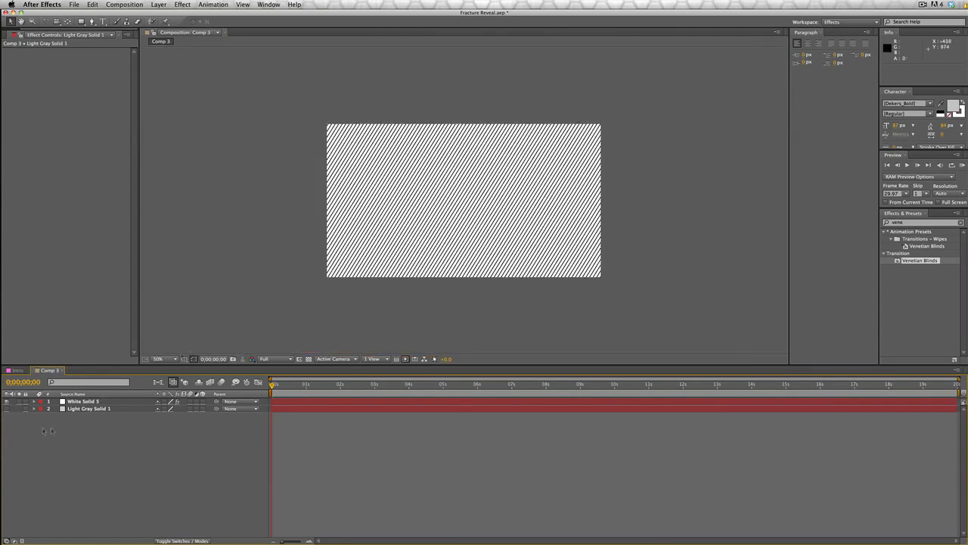
pyautogui.click(7, 409)
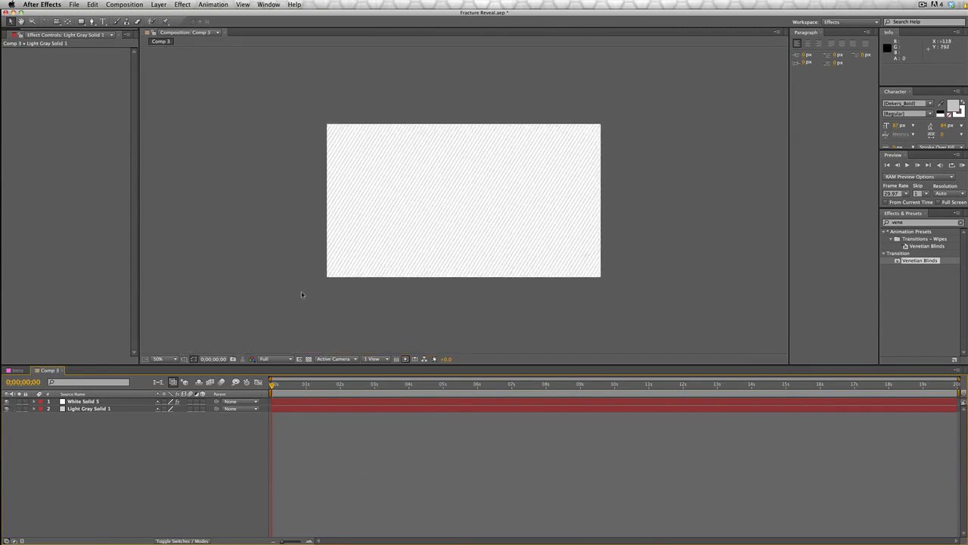
pyautogui.press('.')
pyautogui.press(',')
pyautogui.press('.')
pyautogui.press(',')
# - Create a second white solid, 1280 × 720 px, and keep it at the top of the layer stack
pyautogui.click(158, 4)
pyautogui.moveTo(204, 16)
pyautogui.click(287, 27)
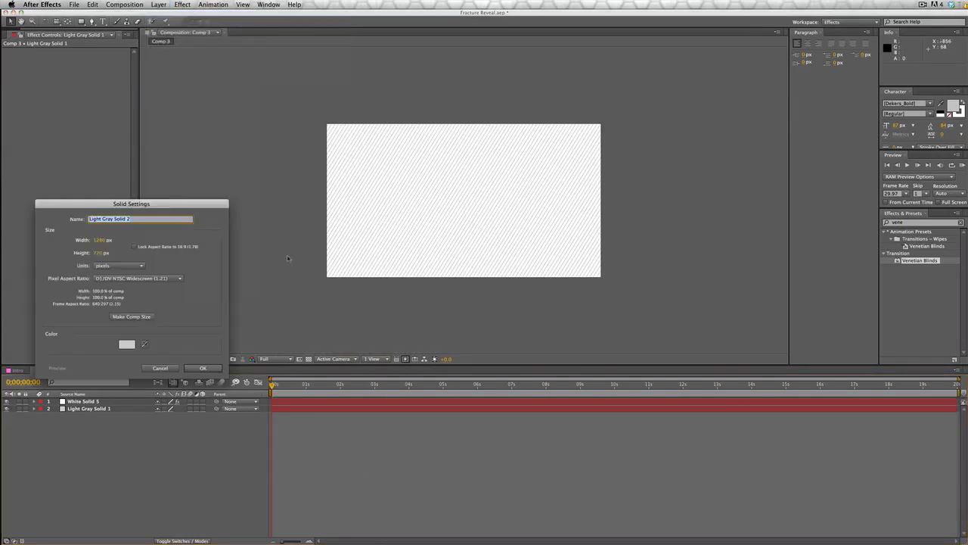
pyautogui.click(133, 345)
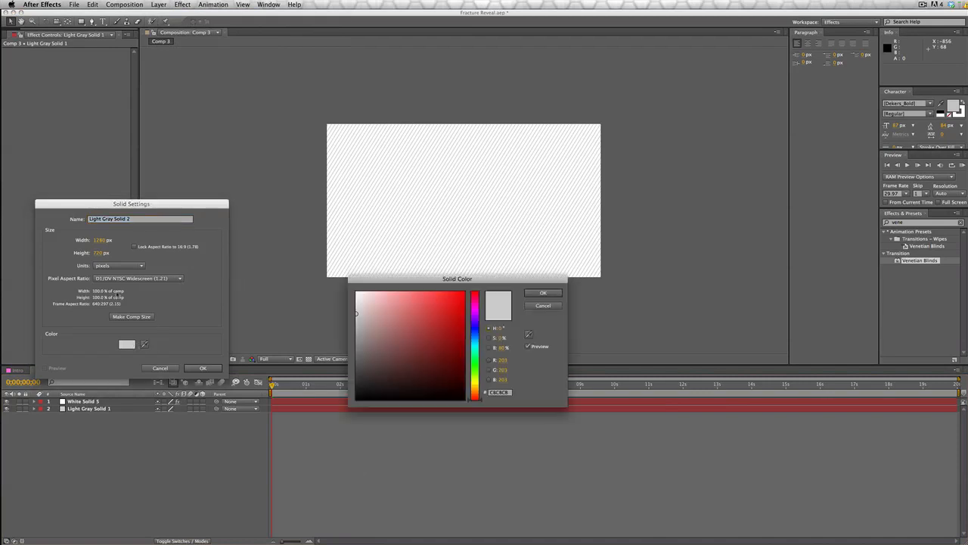
pyautogui.click(356, 292)
pyautogui.click(543, 294)
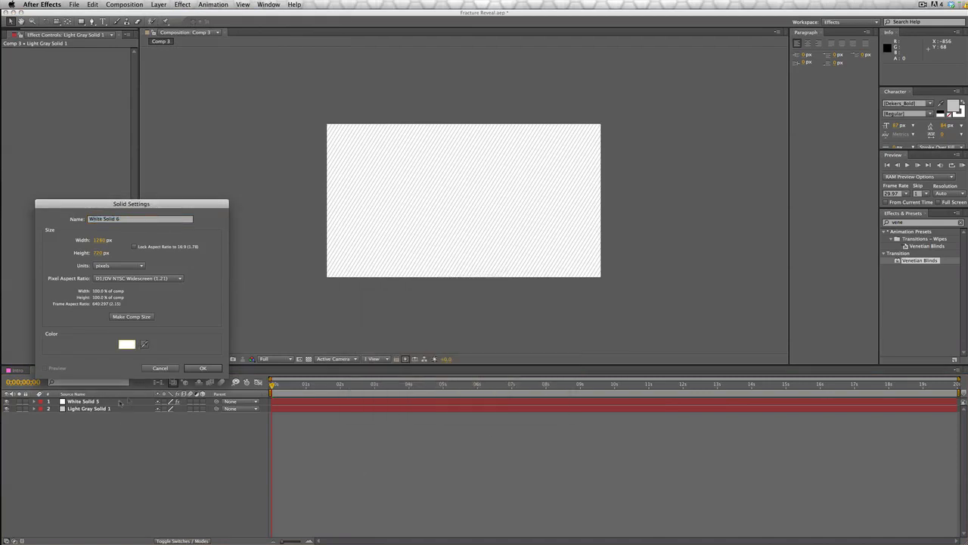
pyautogui.click(195, 368)
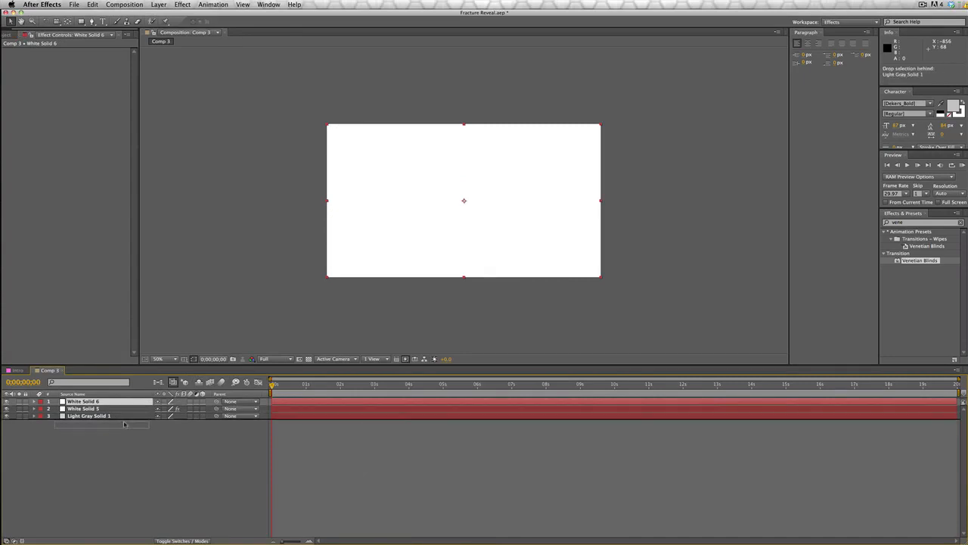
pyautogui.moveTo(125, 412)
pyautogui.mouseDown()
pyautogui.moveTo(122, 425)
pyautogui.moveTo(116, 401)
pyautogui.mouseUp()
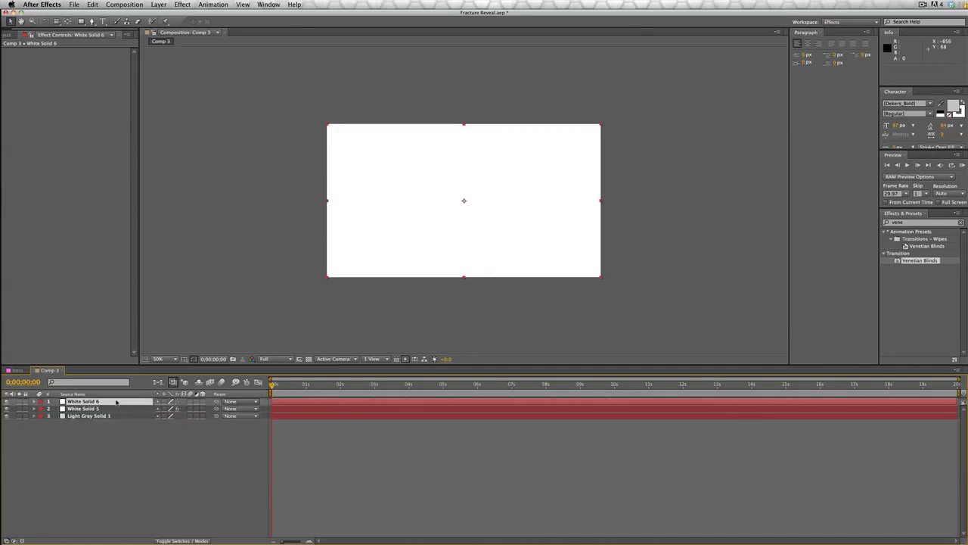
# - Draw an elliptical mask about 910 × 366 px around the centre of the top white solid and feather it 246 pixels
pyautogui.moveTo(81, 21); pyautogui.dragTo(109, 39)
pyautogui.moveTo(368, 167); pyautogui.dragTo(560, 244)
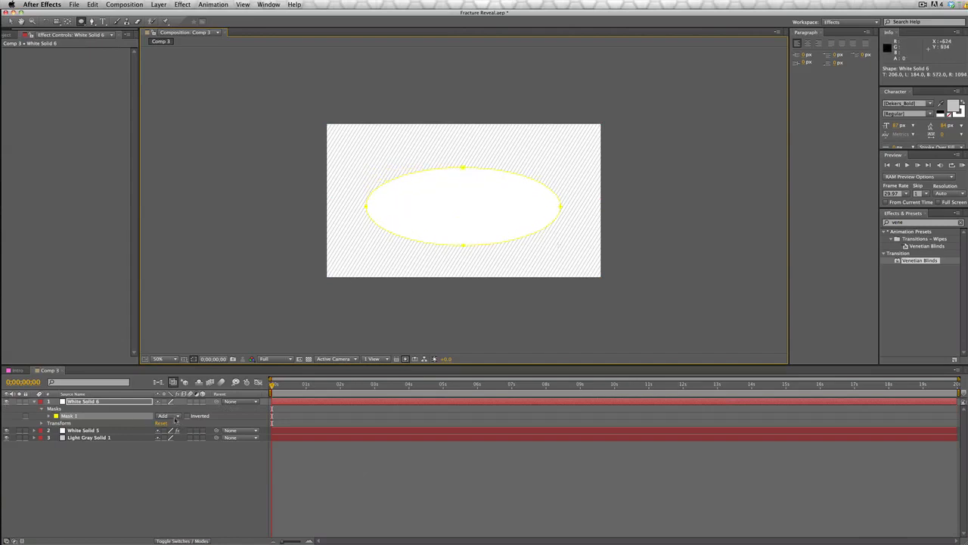
pyautogui.press('f')
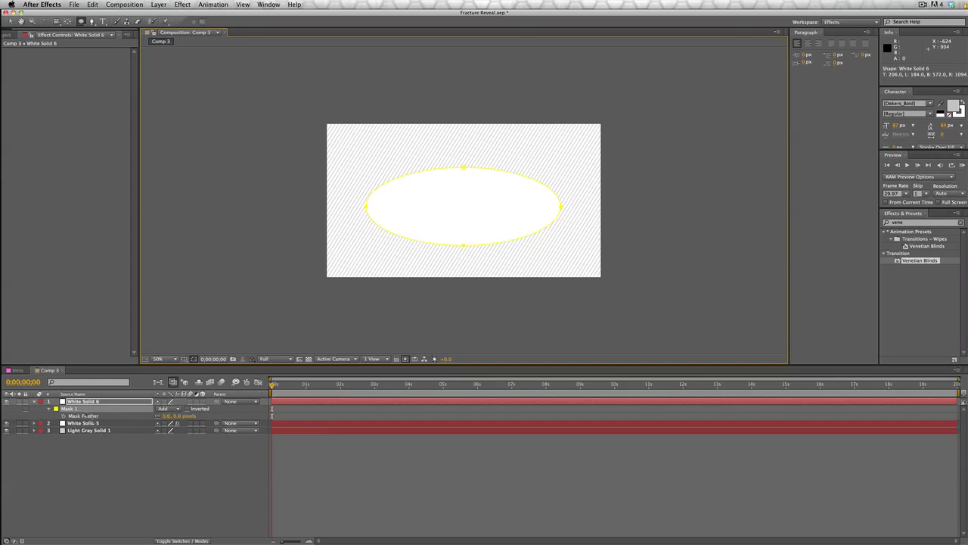
pyautogui.moveTo(172, 416); pyautogui.dragTo(189, 416)
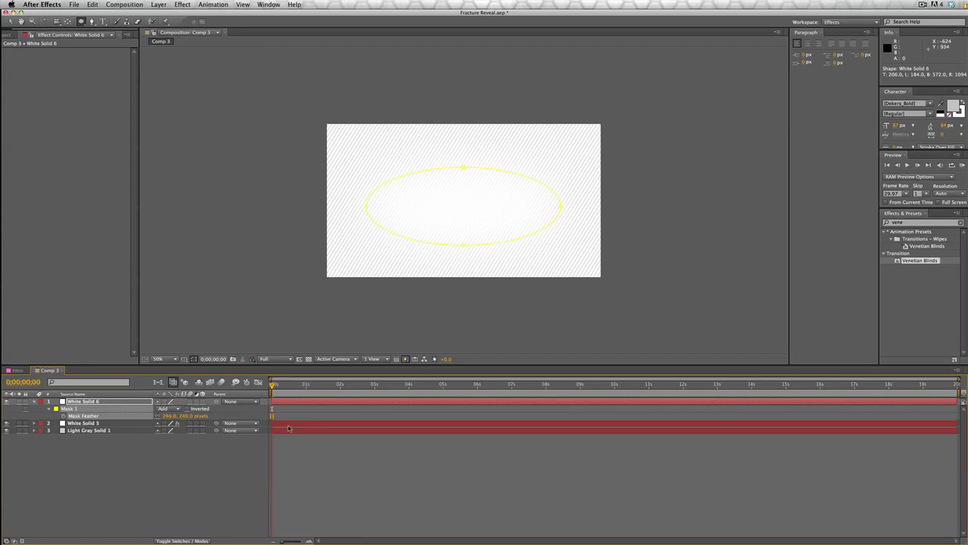
pyautogui.click(10, 22)
pyautogui.click(306, 170)
pyautogui.click(301, 169)
pyautogui.press(',')
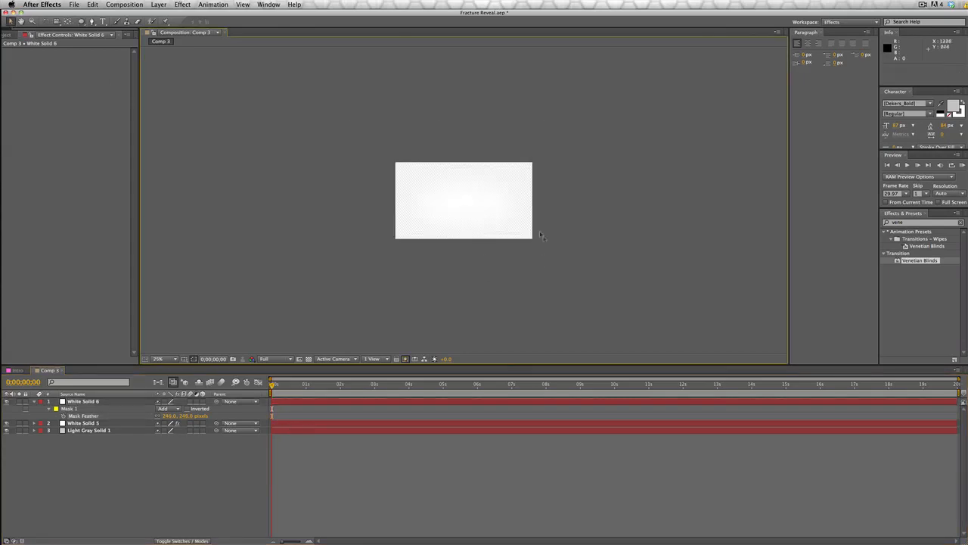
pyautogui.press('.')
# - Move the masked white solid slightly upward to centre its soft glow over the stripes
pyautogui.click(466, 216)
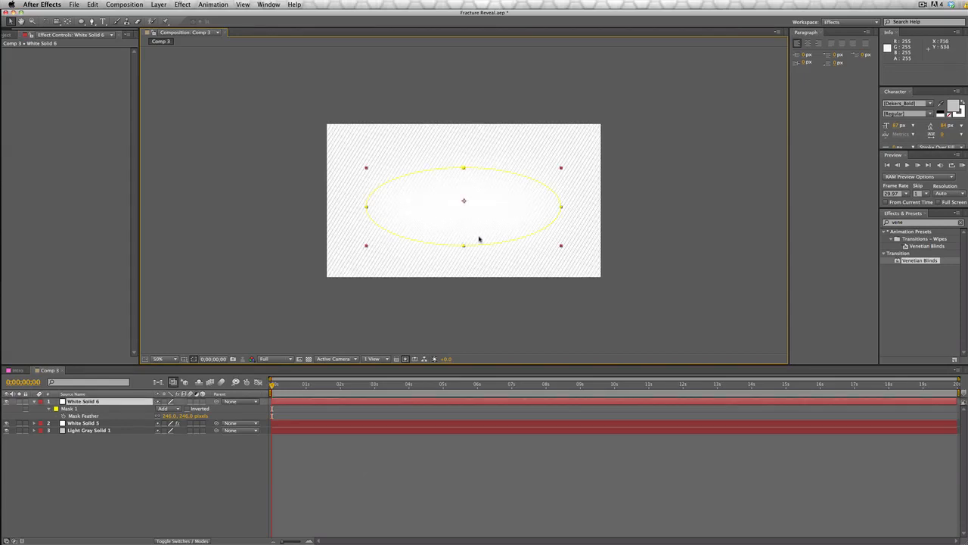
pyautogui.moveTo(479, 239); pyautogui.dragTo(479, 234)
pyautogui.click(239, 198)
pyautogui.press(',')
pyautogui.press('.')
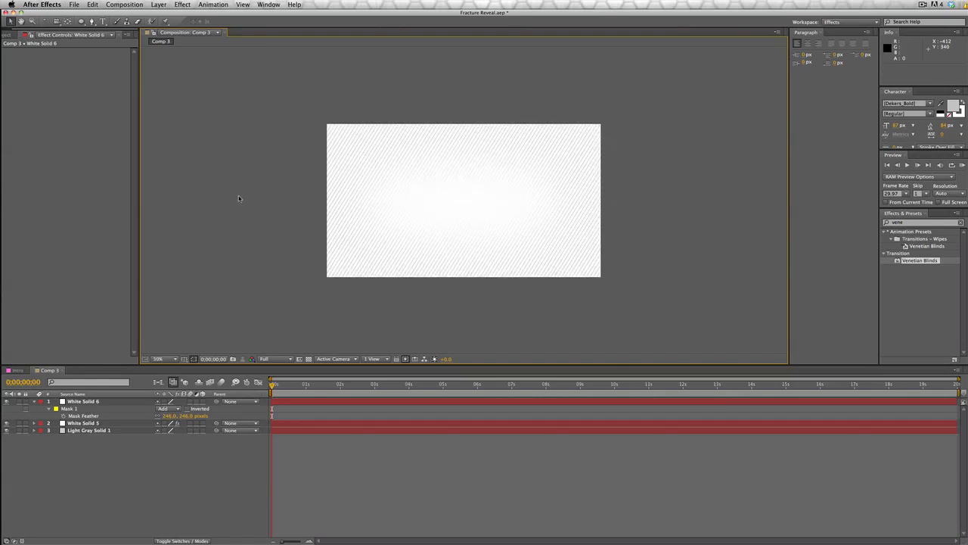
# - Enlarge the masked white solid to about 107% width and 109% height so its glow covers more of the stripes
pyautogui.click(422, 213)
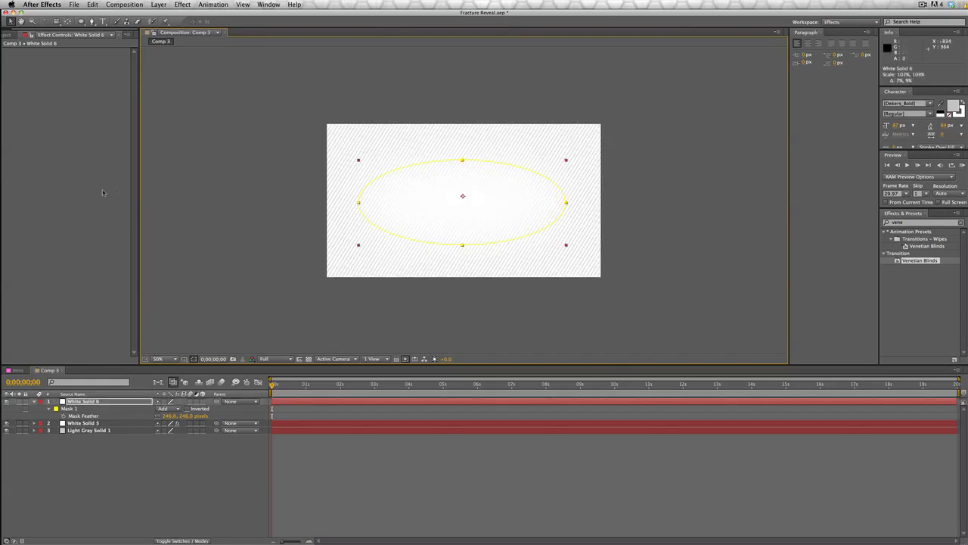
pyautogui.click(217, 191)
pyautogui.press(',')
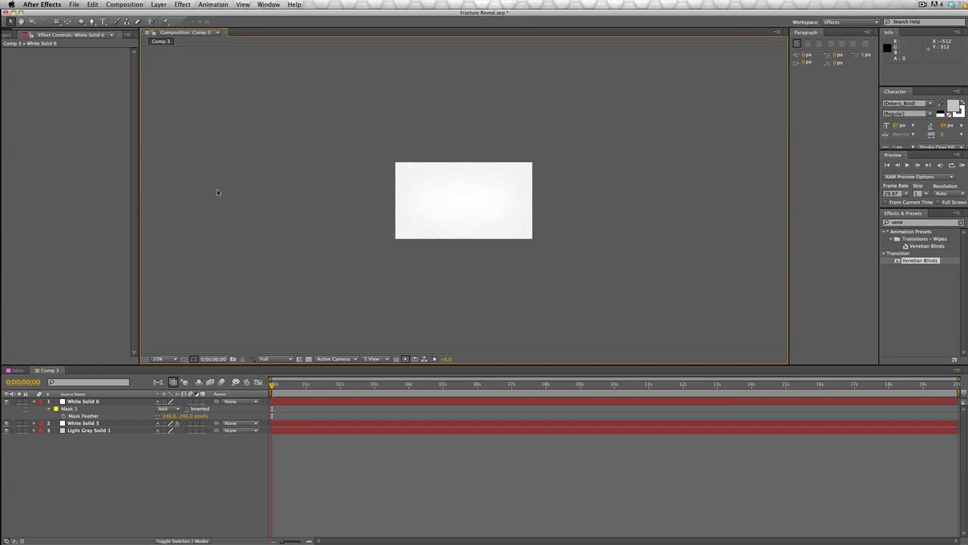
pyautogui.press('.')
# - Rename the current composition as BG and collapse the mask properties of the top white solid
pyautogui.click(141, 5)
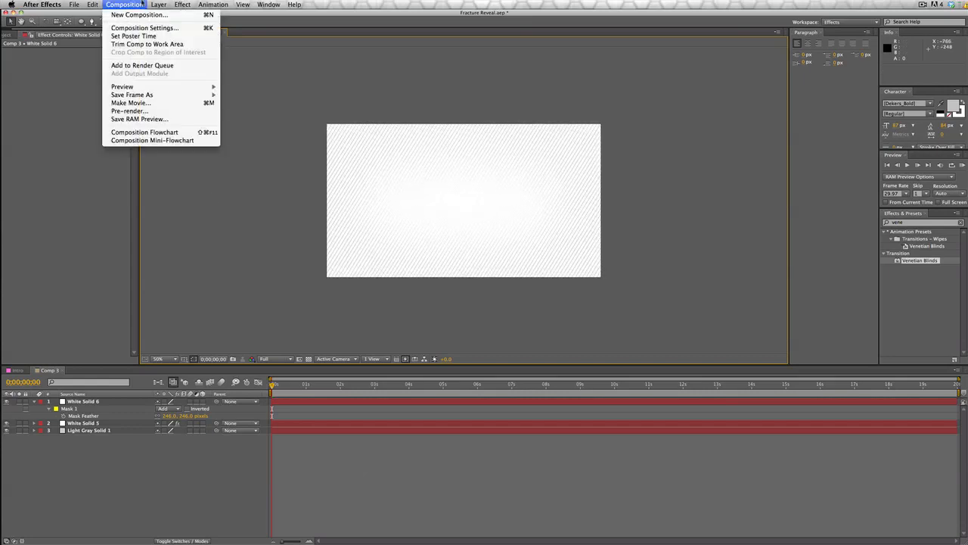
pyautogui.click(141, 28)
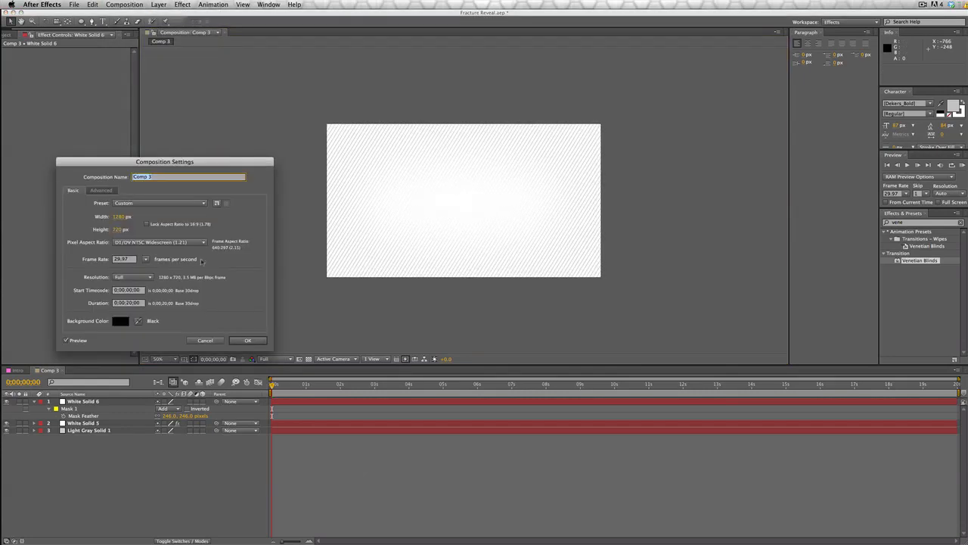
pyautogui.write('BG')
pyautogui.press('Return')
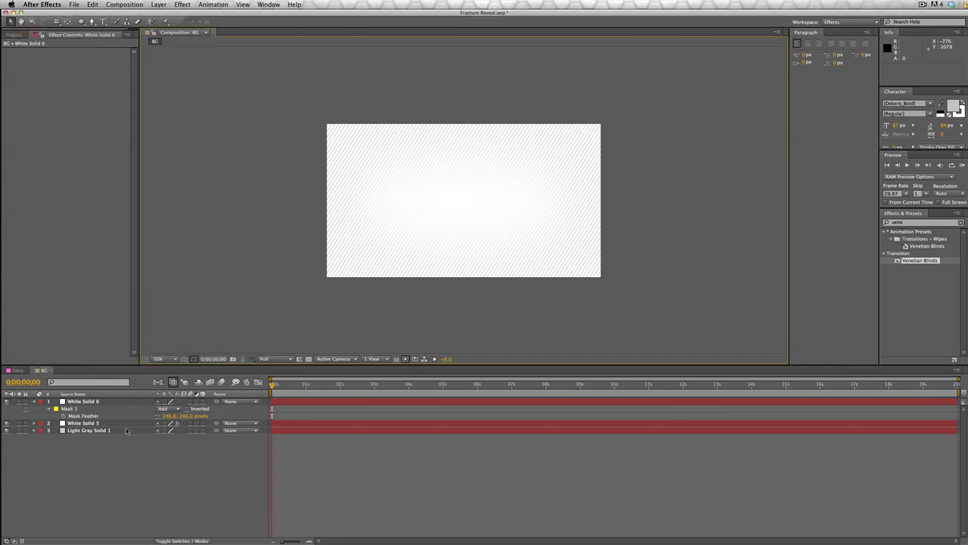
pyautogui.click(33, 401)
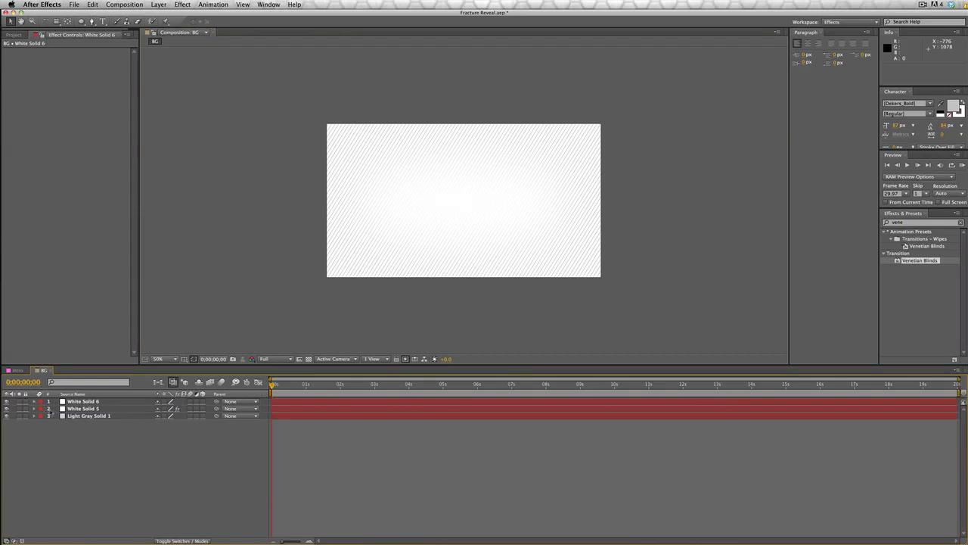
# - Create a new 1280 × 720 px composition named BG Text and start an empty text layer near its centre
pyautogui.click(129, 4)
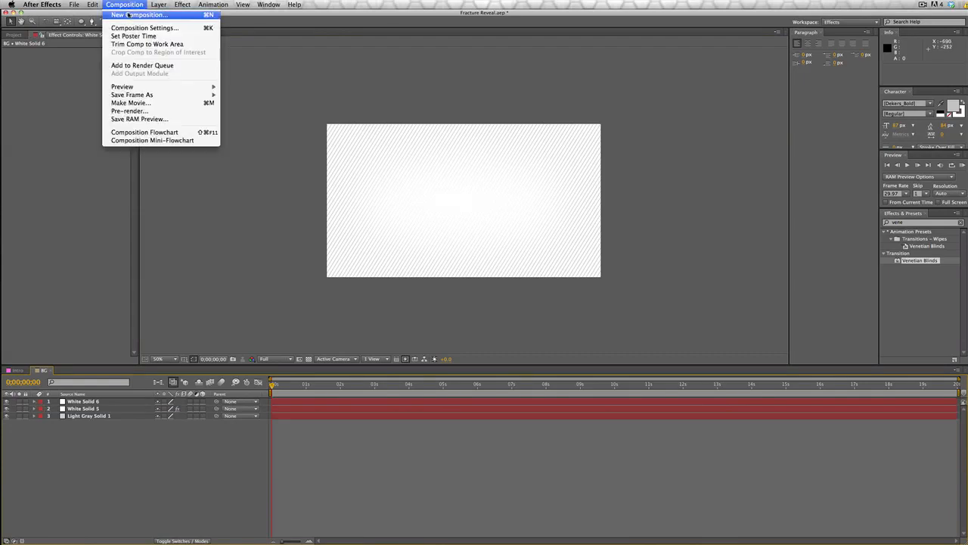
pyautogui.click(128, 27)
pyautogui.write('BG Text')
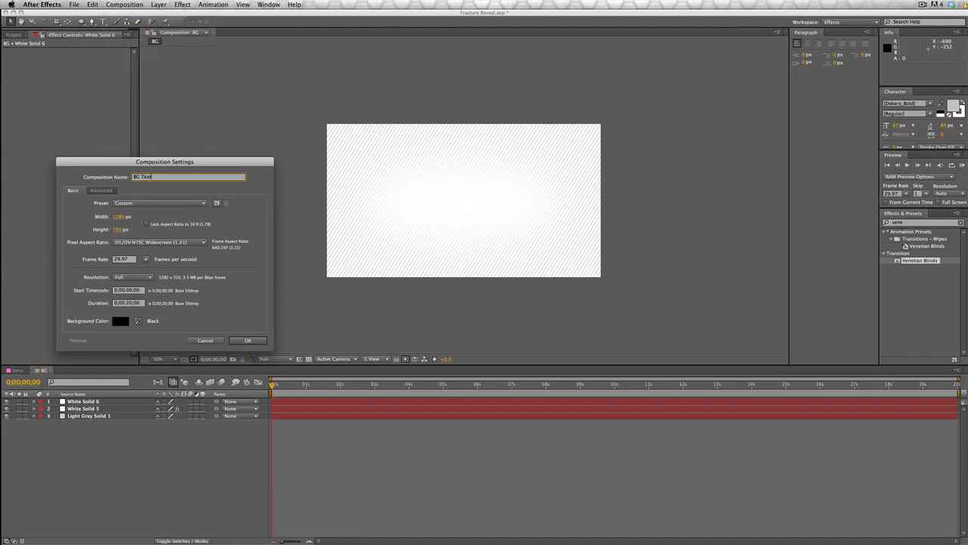
pyautogui.press('Return')
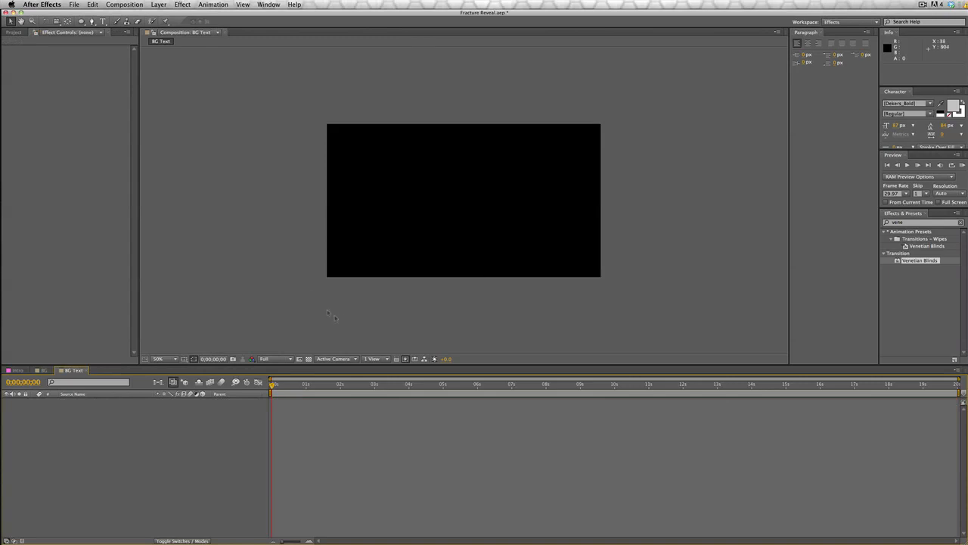
pyautogui.click(103, 21)
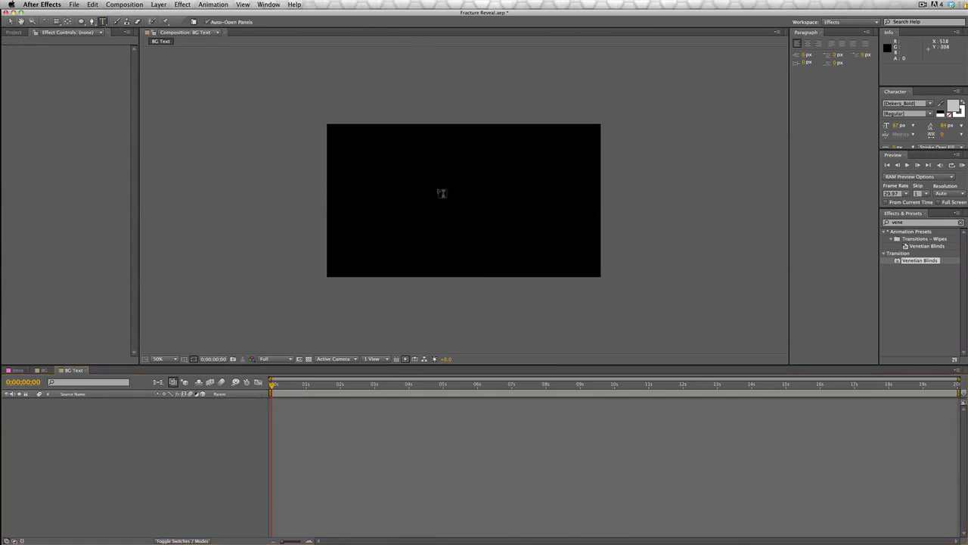
pyautogui.click(439, 192)
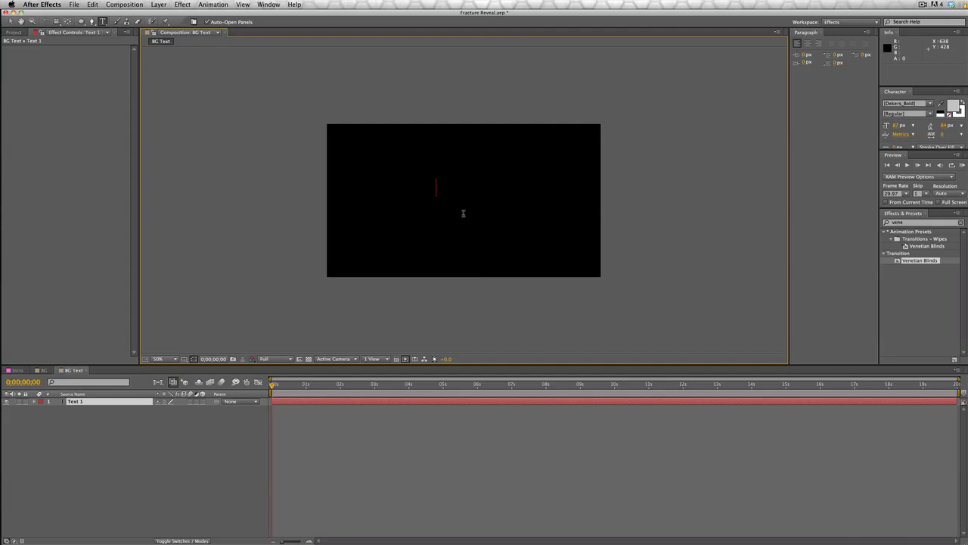
# - Examine the floating background words in the Intro composition up to about 0:00:10:22, then return to BG Text
pyautogui.click(15, 370)
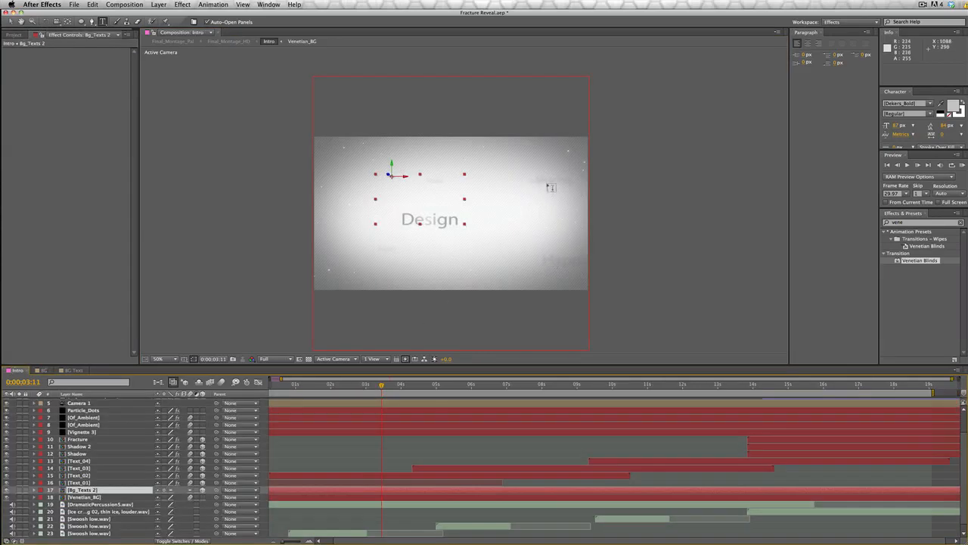
pyautogui.moveTo(382, 385); pyautogui.dragTo(643, 388)
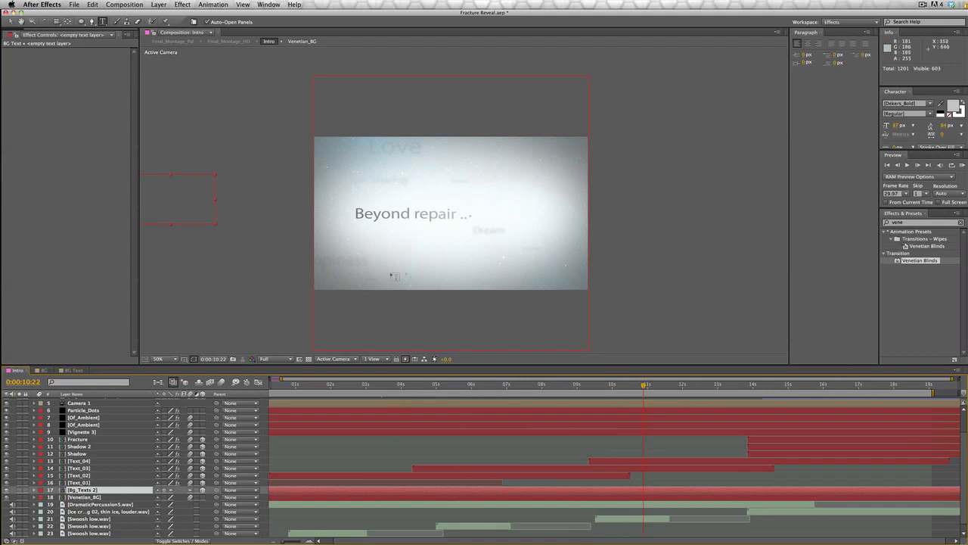
pyautogui.click(74, 370)
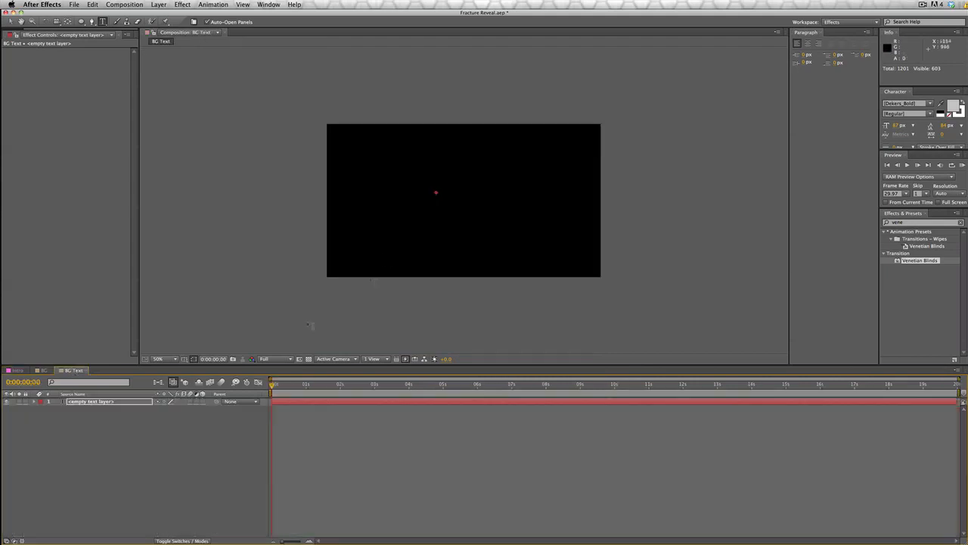
# - Enter the word "Love" in the empty text layer of the BG Text composition
pyautogui.click(81, 402)
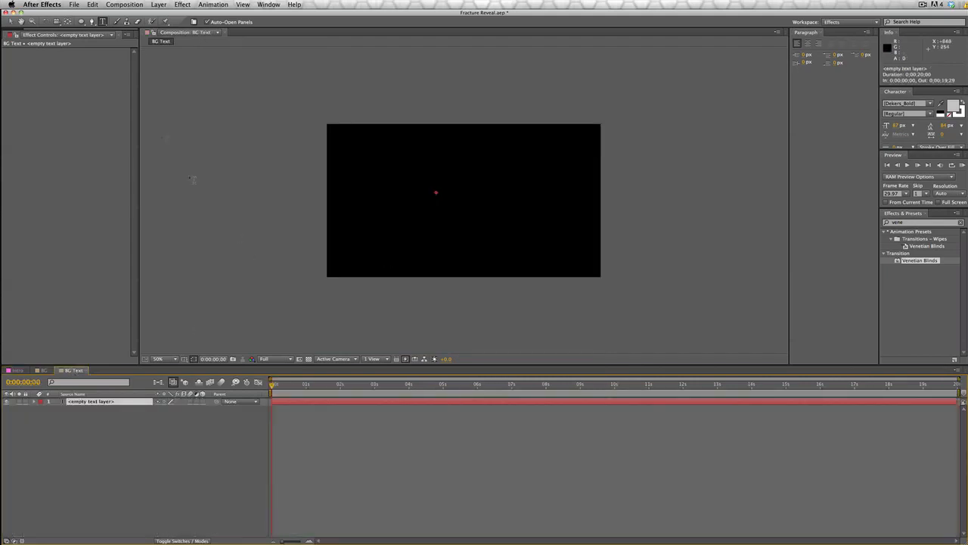
pyautogui.press('v')
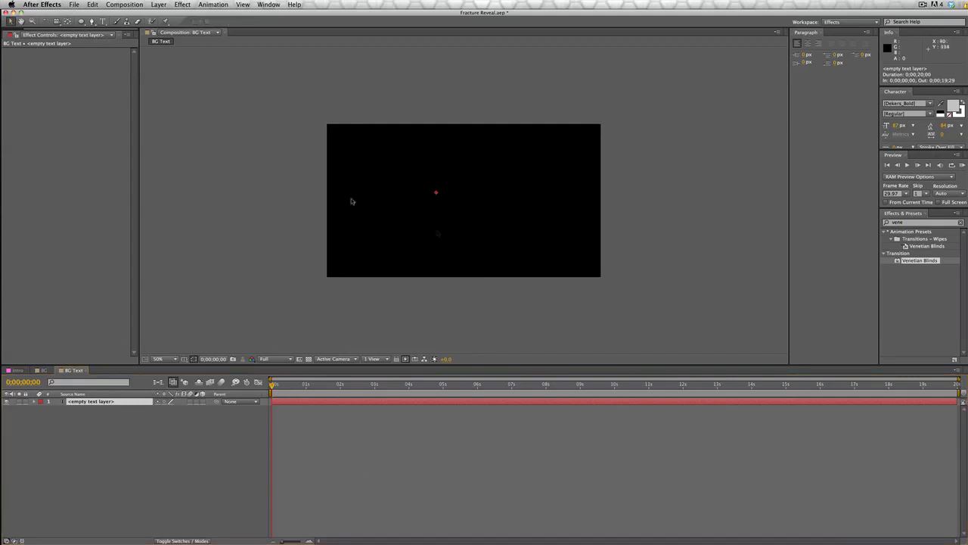
pyautogui.click(440, 195)
pyautogui.click(108, 402)
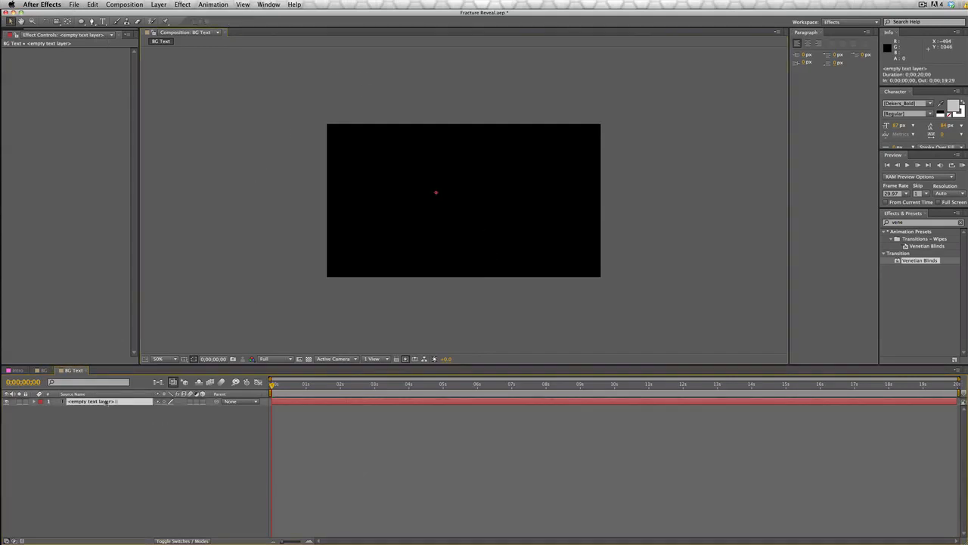
pyautogui.hotkey('ctrl', 't')
pyautogui.click(437, 191)
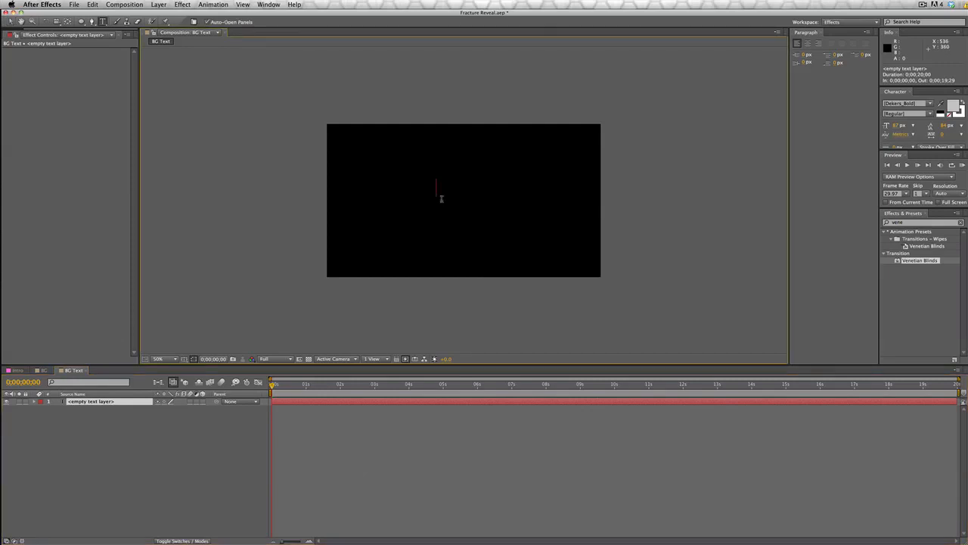
pyautogui.write('Love')
pyautogui.click(165, 436)
# - Duplicate the Love text layer for the word "Art", placing it in the frame's lower-right corner at about 1052, 670
pyautogui.click(115, 401)
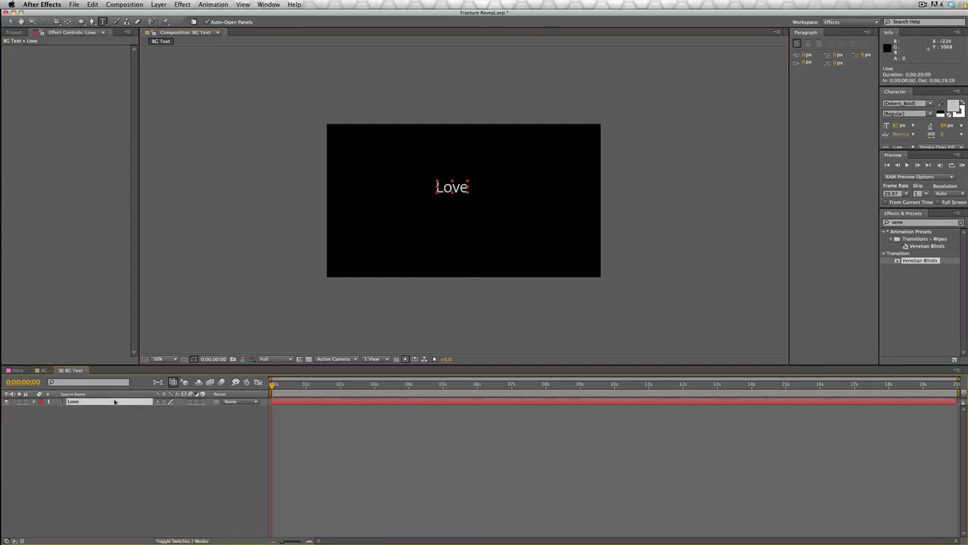
pyautogui.hotkey('ctrl', 'd')
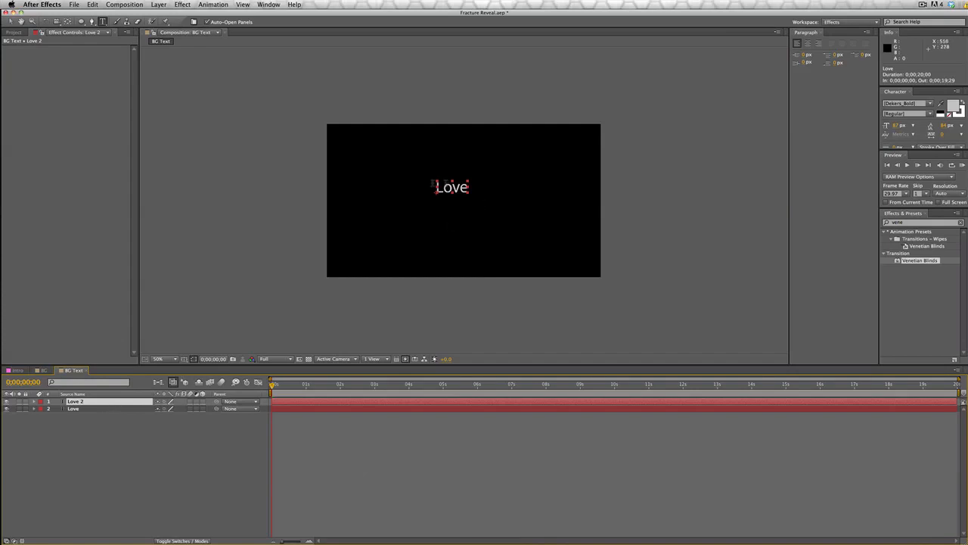
pyautogui.click(11, 21)
pyautogui.moveTo(453, 188); pyautogui.dragTo(564, 260)
pyautogui.doubleClick(565, 260)
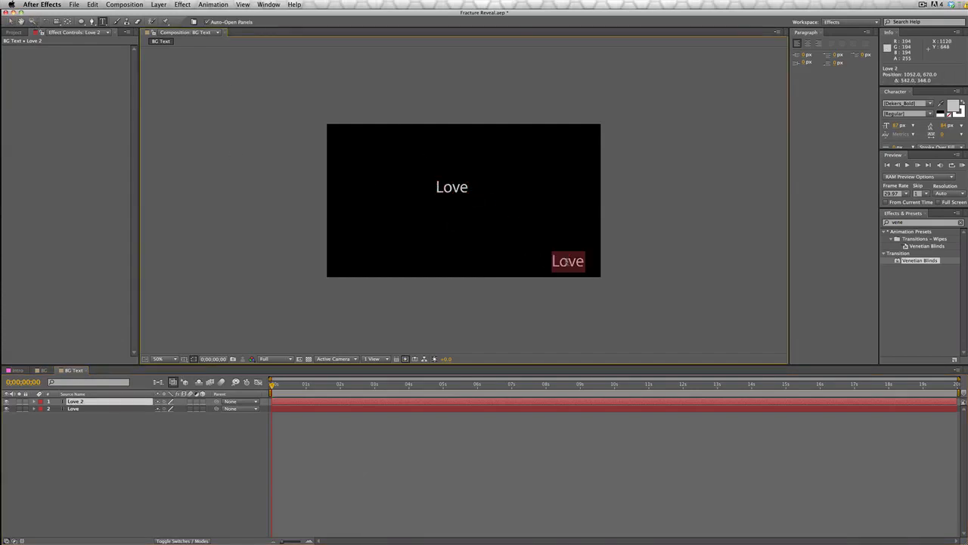
pyautogui.write('Art')
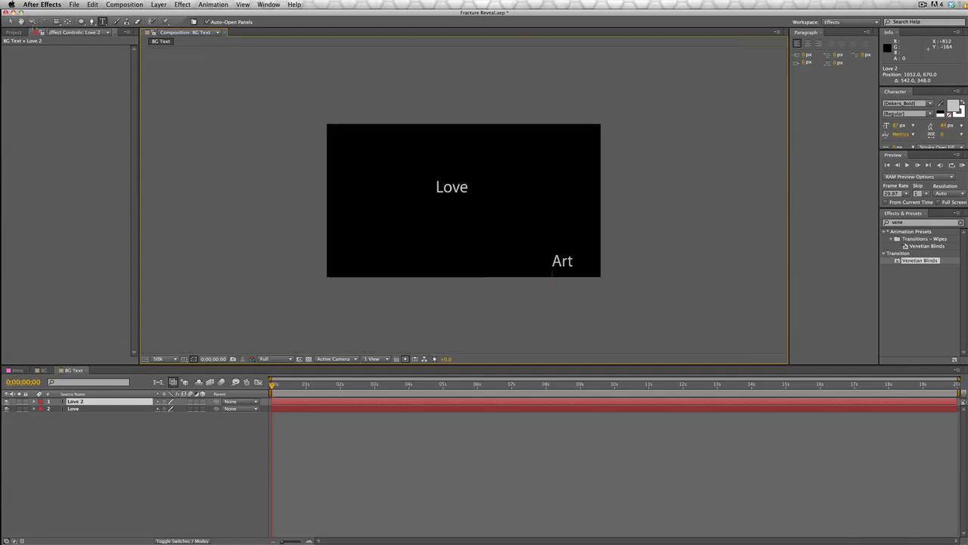
pyautogui.click(11, 21)
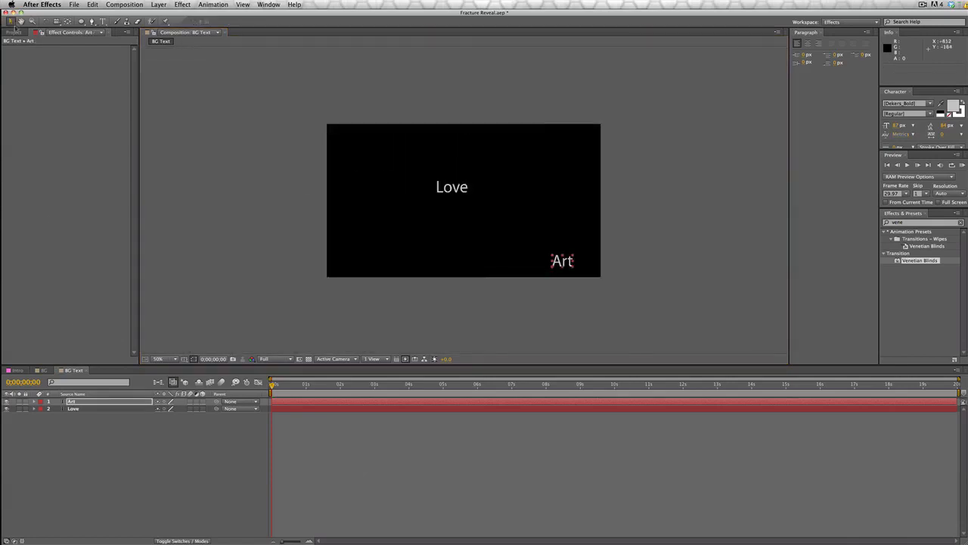
# - Duplicate the Art text layer for the word "Design", placing it outside the frame's lower-left corner at about -574, 1010
pyautogui.click(90, 402)
pyautogui.press('super+d')
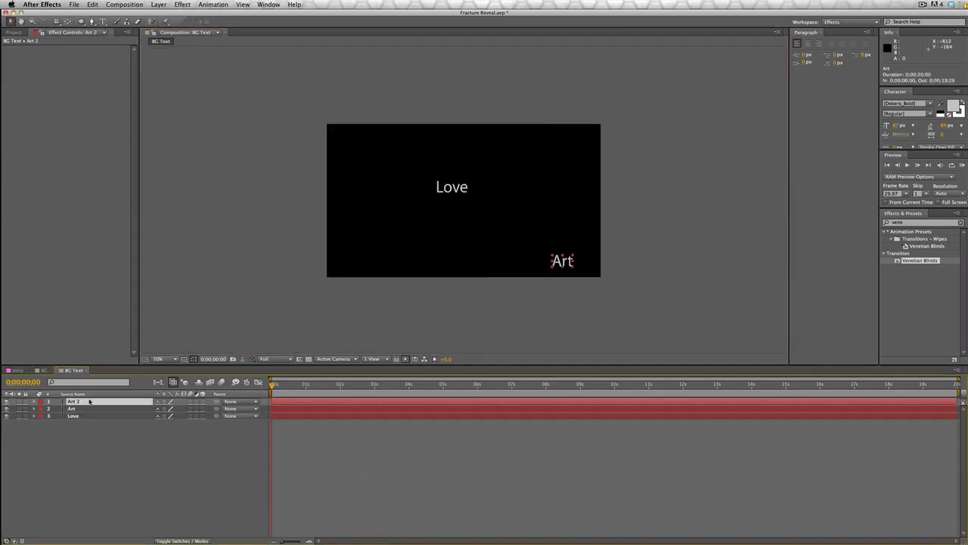
pyautogui.moveTo(588, 270); pyautogui.dragTo(244, 311)
pyautogui.scroll(-1, 244, 312)
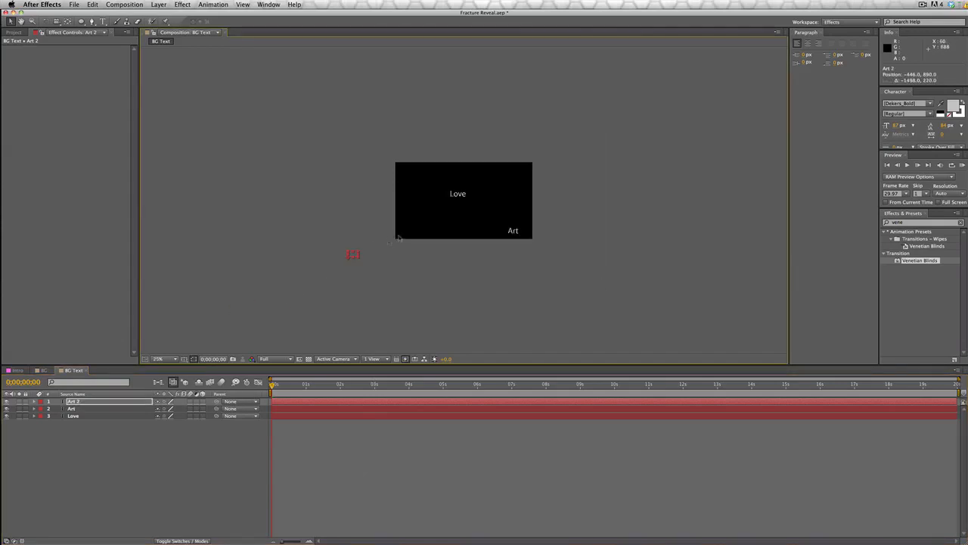
pyautogui.moveTo(353, 257); pyautogui.dragTo(339, 269)
pyautogui.scroll(-4, 339, 269)
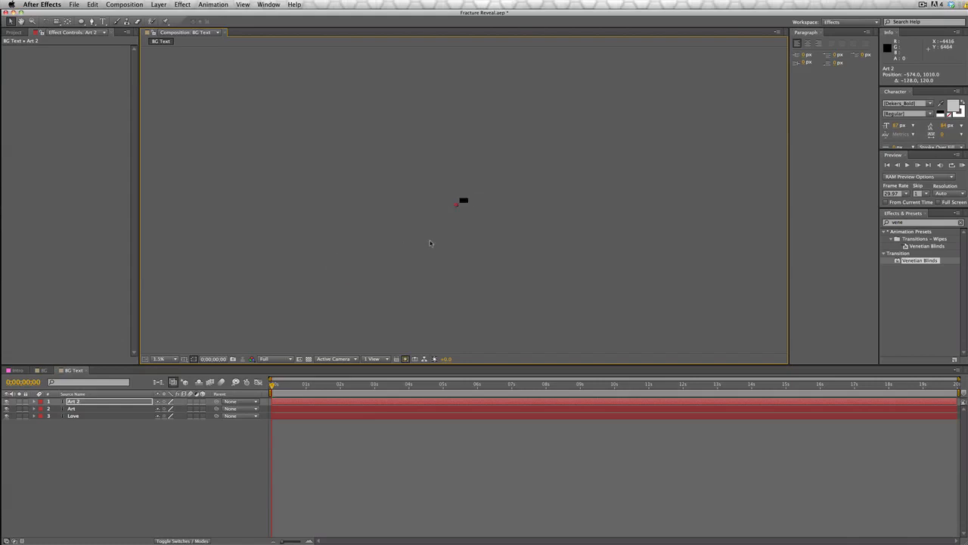
pyautogui.scroll(4, 431, 243)
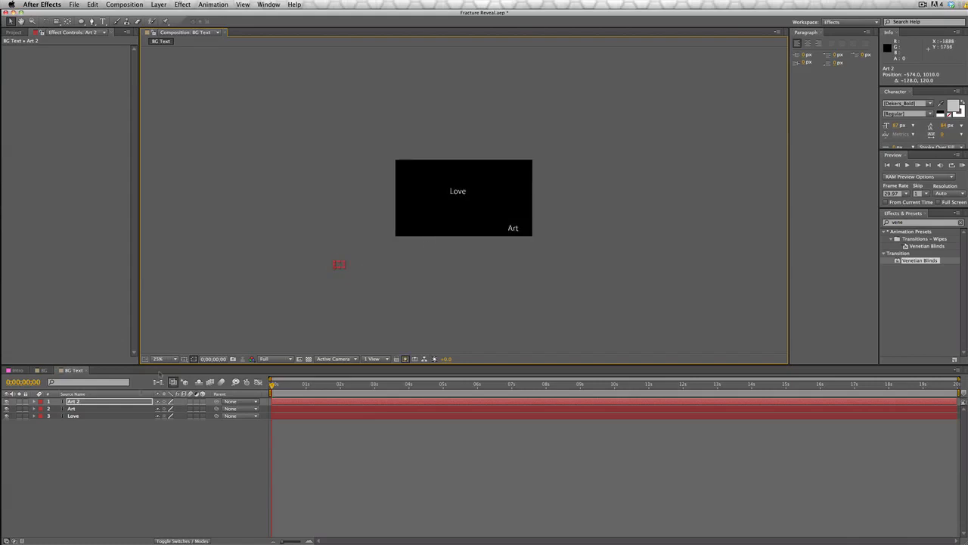
pyautogui.click(103, 405)
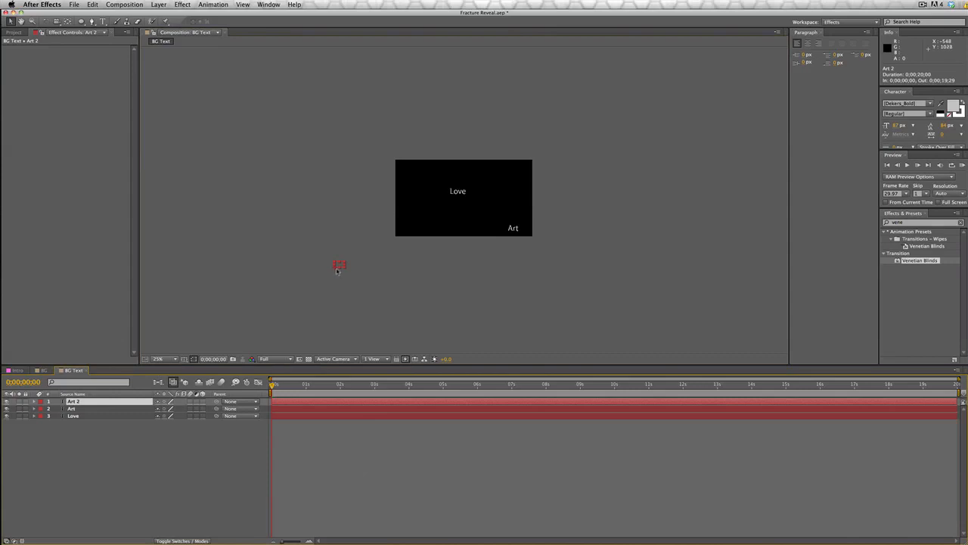
pyautogui.press('super+t')
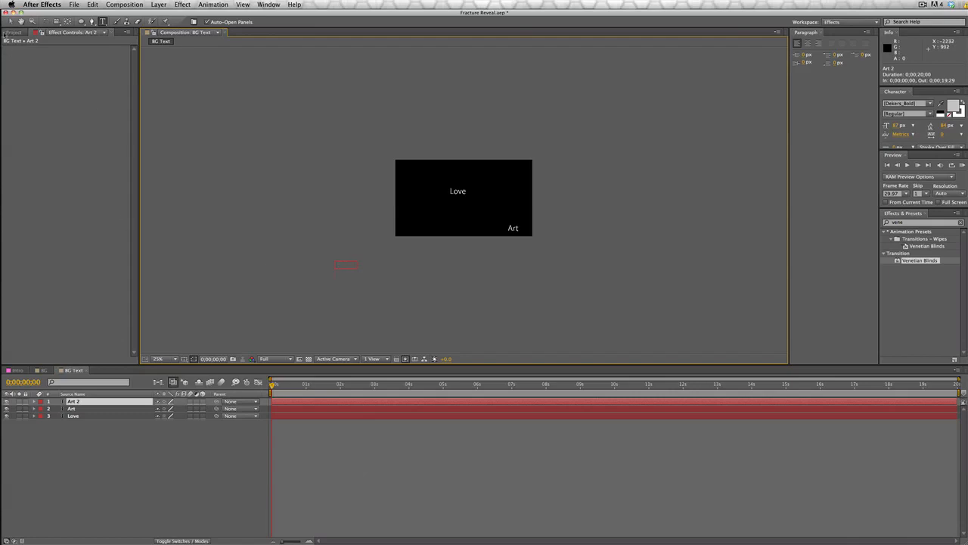
pyautogui.click(10, 21)
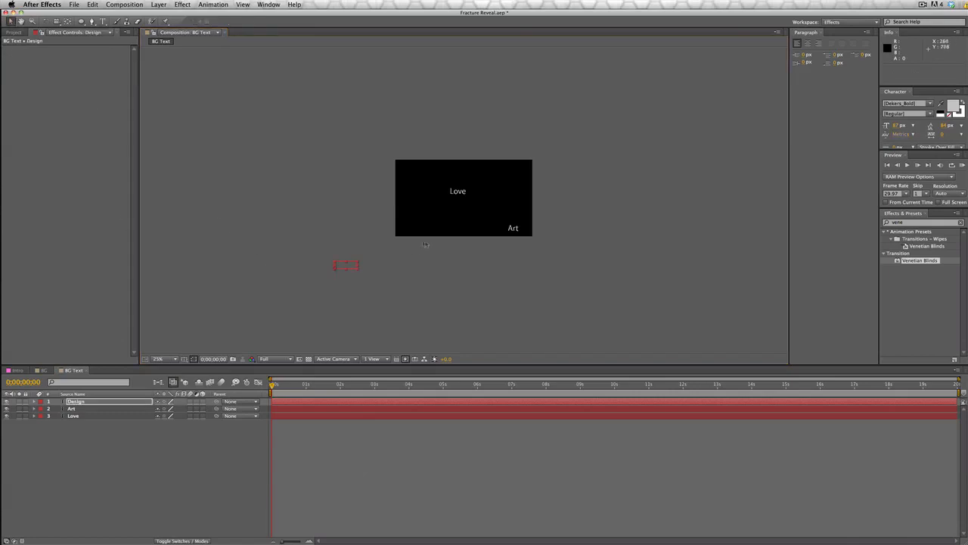
# - Move Art outside the frame's lower-right corner and shift Design slightly down and right to about -518, 1094
pyautogui.moveTo(517, 232); pyautogui.dragTo(566, 267)
pyautogui.moveTo(342, 265)
pyautogui.mouseDown()
pyautogui.moveTo(333, 271)
pyautogui.moveTo(354, 281)
pyautogui.mouseUp()
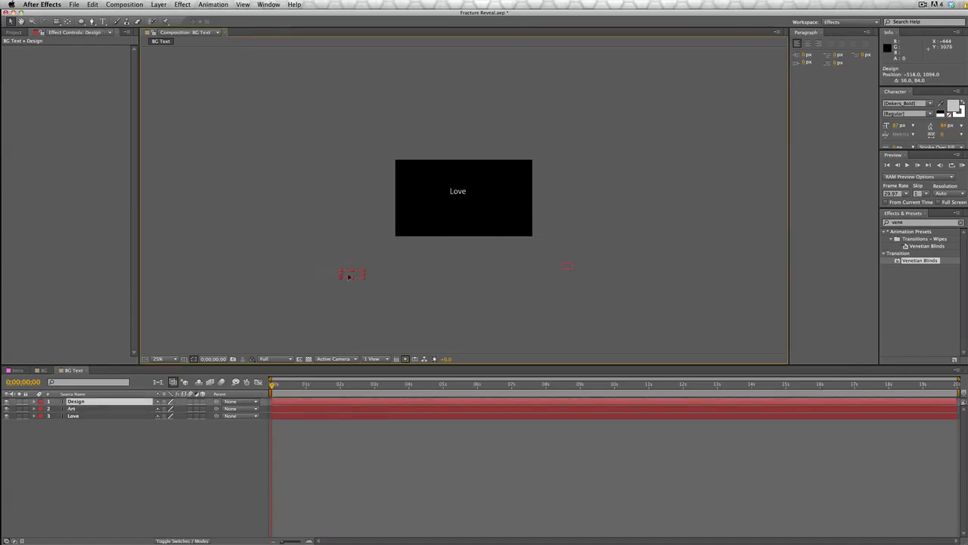
# - Duplicate the Design text layer for the word "Passion", placing it outside the frame above its upper-left corner
pyautogui.hotkey('ctrl', 'd')
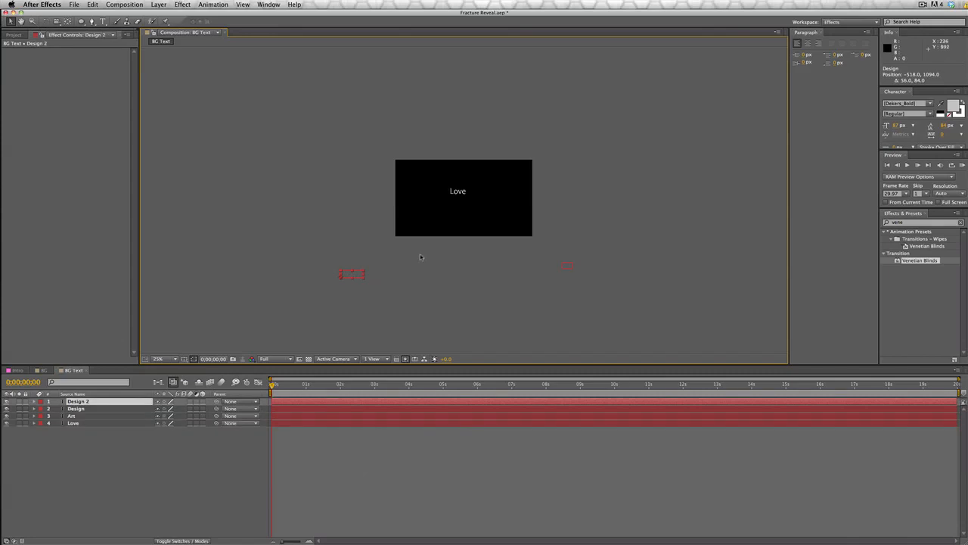
pyautogui.moveTo(360, 276); pyautogui.dragTo(378, 129)
pyautogui.press('Return')
pyautogui.press('Return')
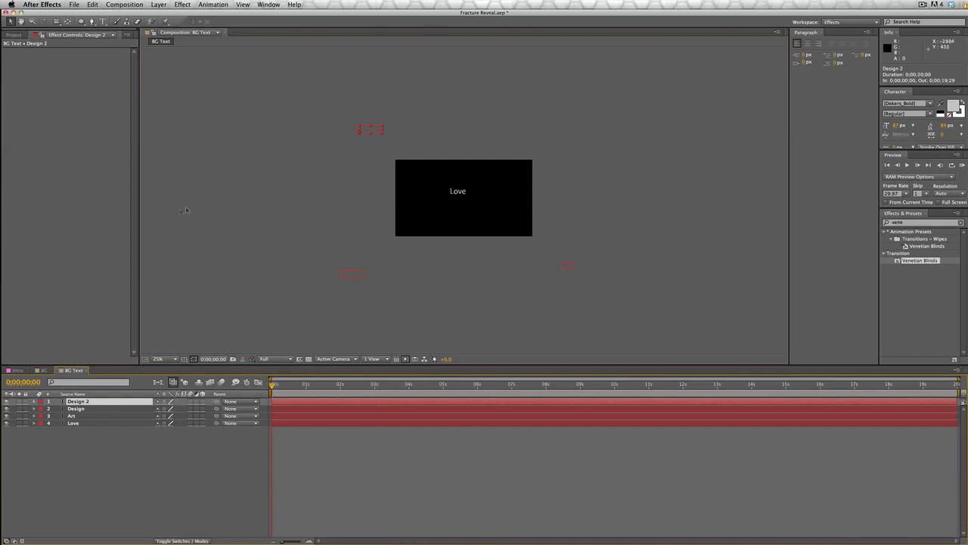
pyautogui.hotkey('ctrl', 't')
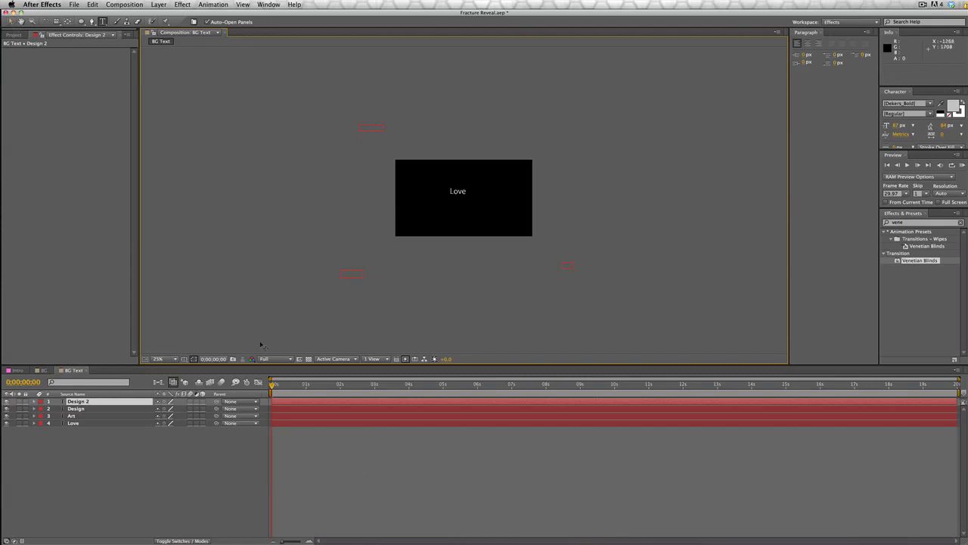
pyautogui.click(141, 497)
pyautogui.click(106, 401)
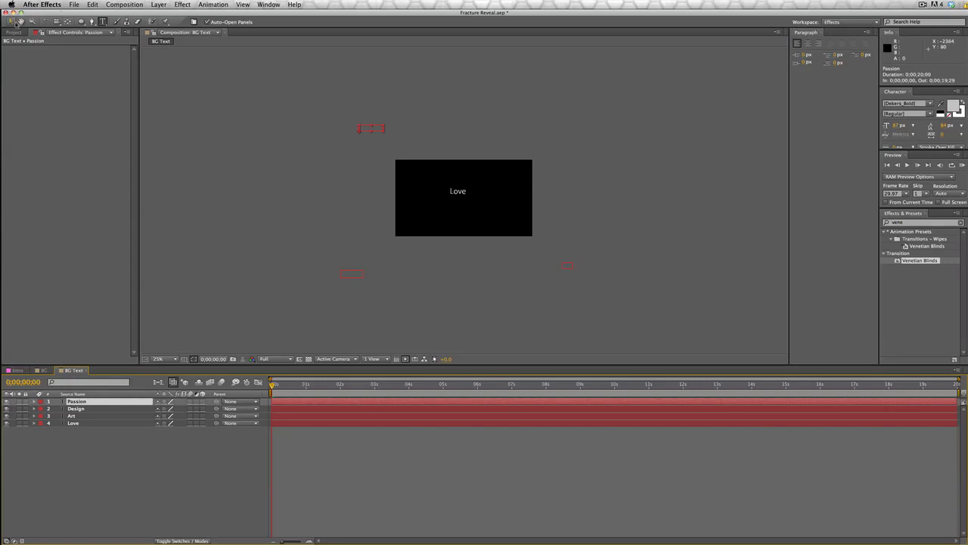
# - Duplicate the Passion text layer and place the copy outside the frame beyond its upper-right corner
pyautogui.press('super+d')
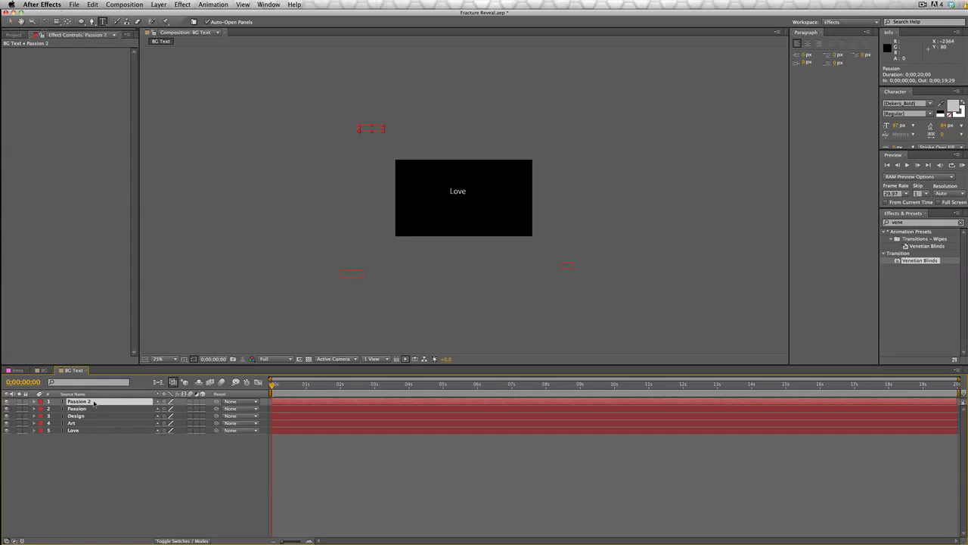
pyautogui.click(10, 22)
pyautogui.moveTo(378, 130); pyautogui.dragTo(593, 144)
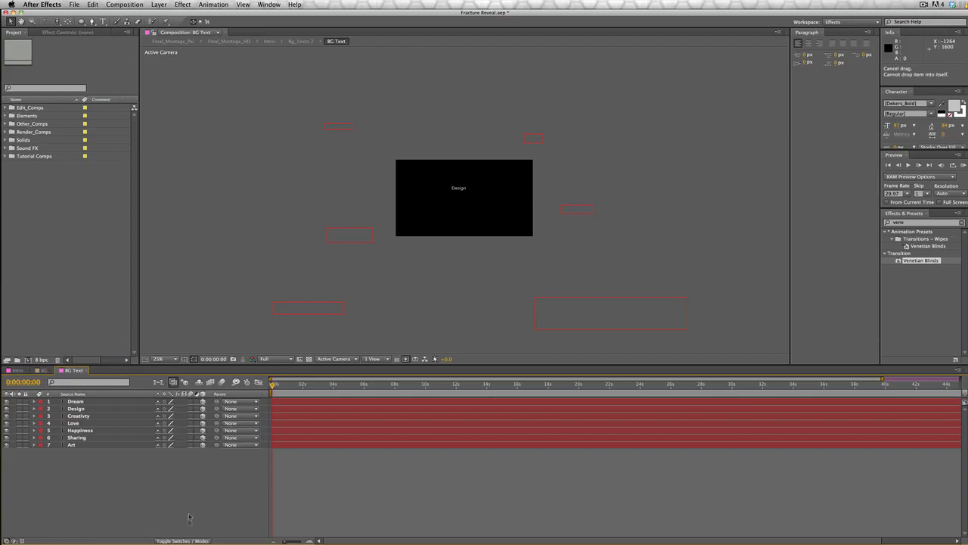
# - In the prepared 3D BG Text composition, shift Design slightly in depth and push Love back to about Z 123
pyautogui.click(175, 541)
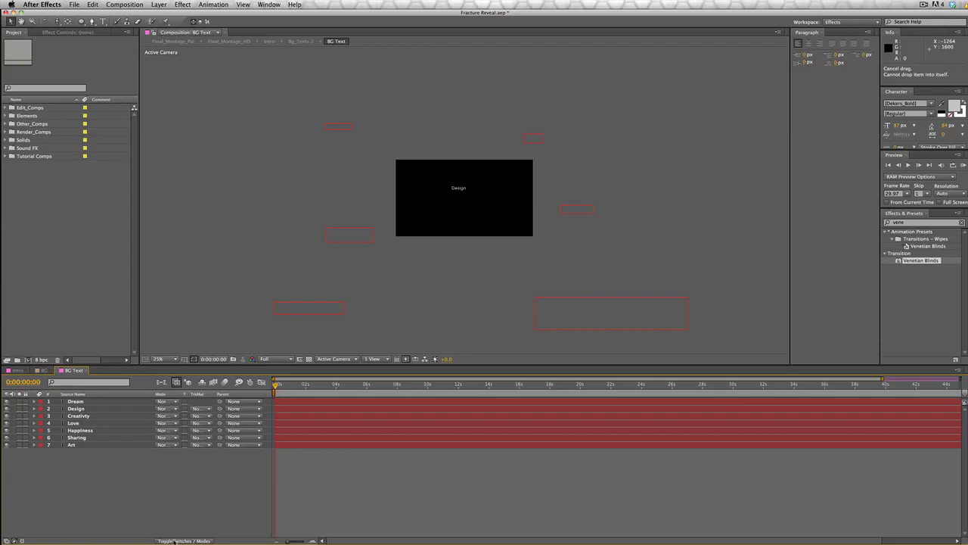
pyautogui.click(195, 541)
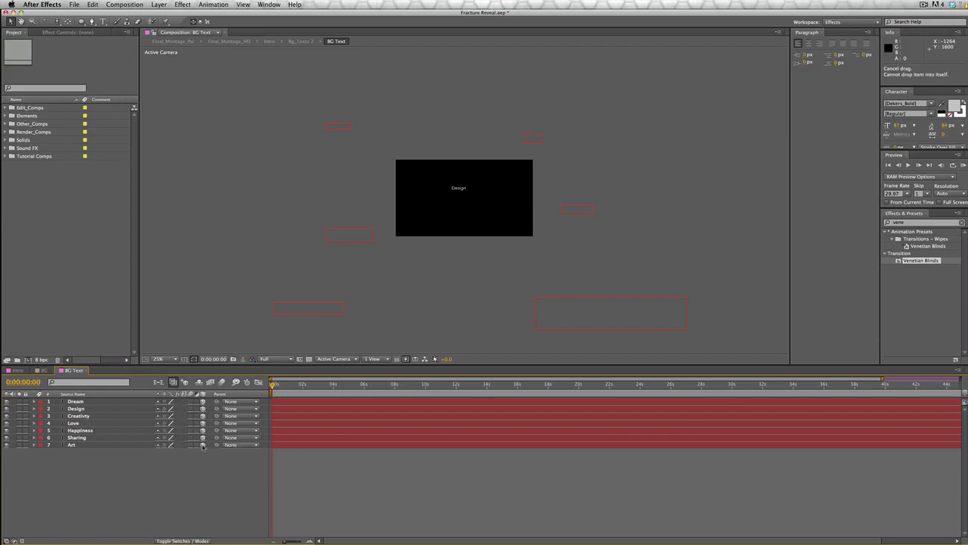
pyautogui.click(344, 128)
pyautogui.click(457, 189)
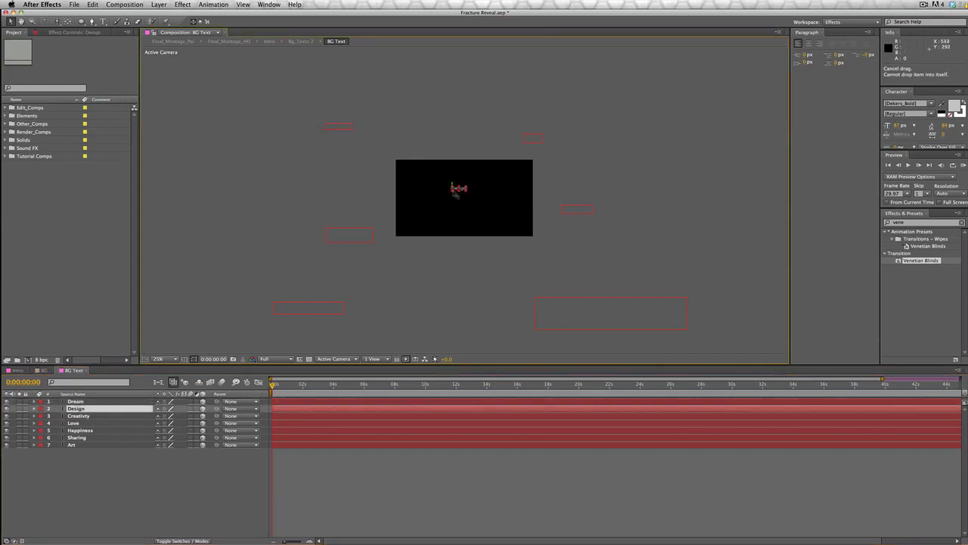
pyautogui.moveTo(455, 194); pyautogui.dragTo(331, 132)
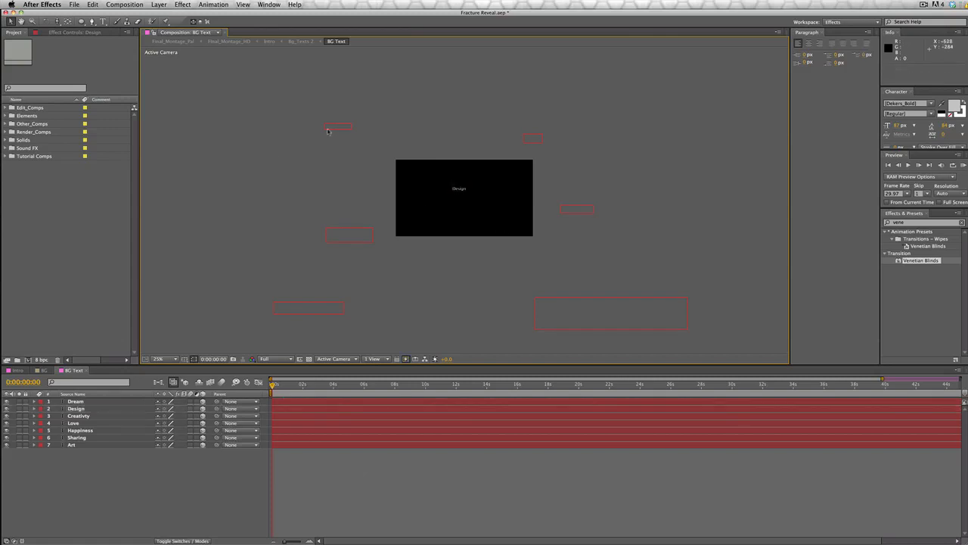
pyautogui.click(329, 236)
pyautogui.moveTo(321, 244)
pyautogui.mouseDown()
pyautogui.moveTo(271, 291)
pyautogui.moveTo(344, 142)
pyautogui.moveTo(325, 232)
pyautogui.mouseUp()
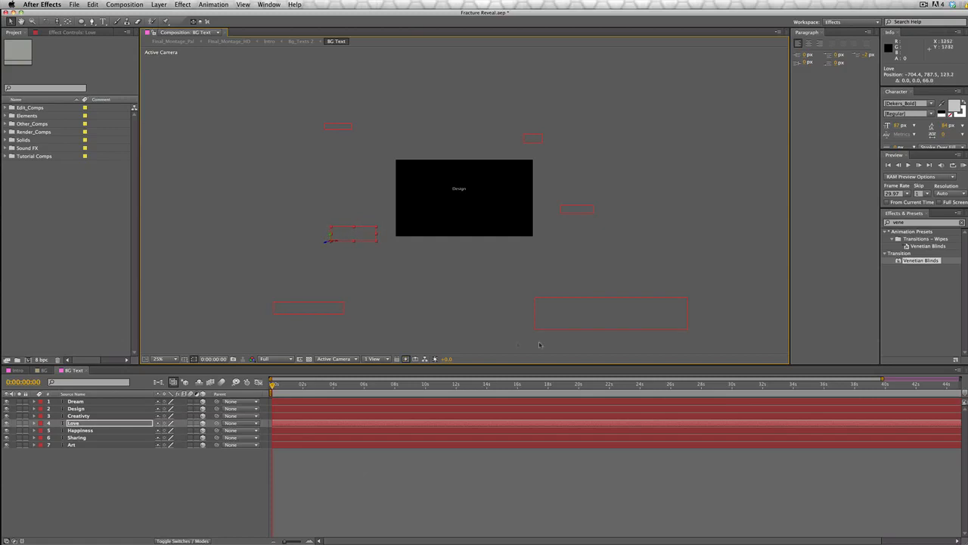
# - Bring the large Creativity word slightly nearer and push Sharing back in depth to about Z 2886
pyautogui.click(546, 304)
pyautogui.moveTo(538, 328)
pyautogui.mouseDown()
pyautogui.moveTo(543, 363)
pyautogui.moveTo(536, 335)
pyautogui.mouseUp()
pyautogui.click(530, 141)
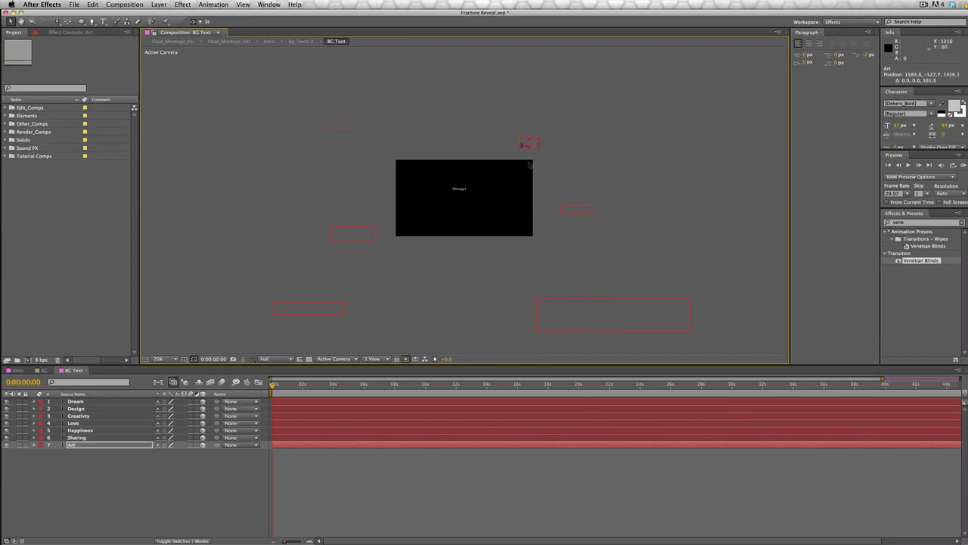
pyautogui.click(571, 206)
pyautogui.click(572, 208)
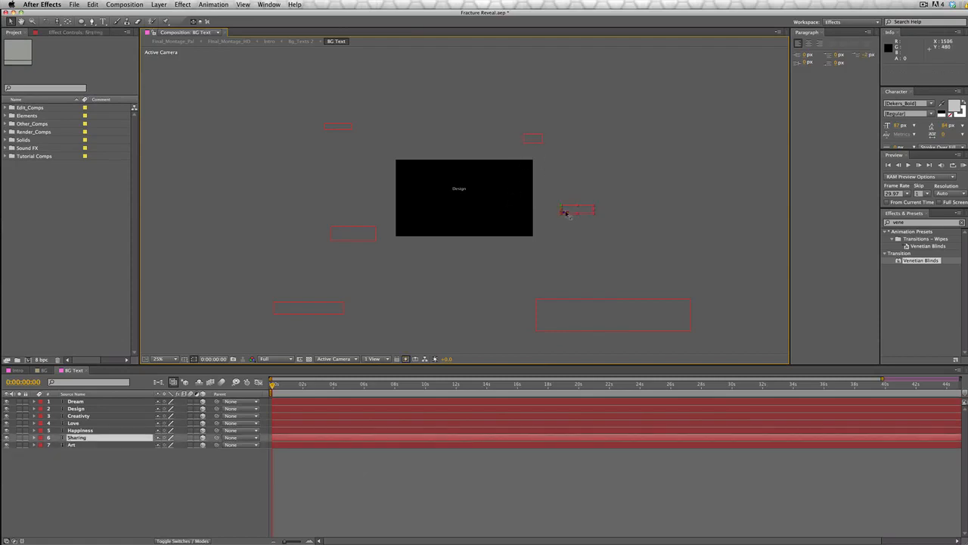
pyautogui.moveTo(518, 262); pyautogui.dragTo(531, 251)
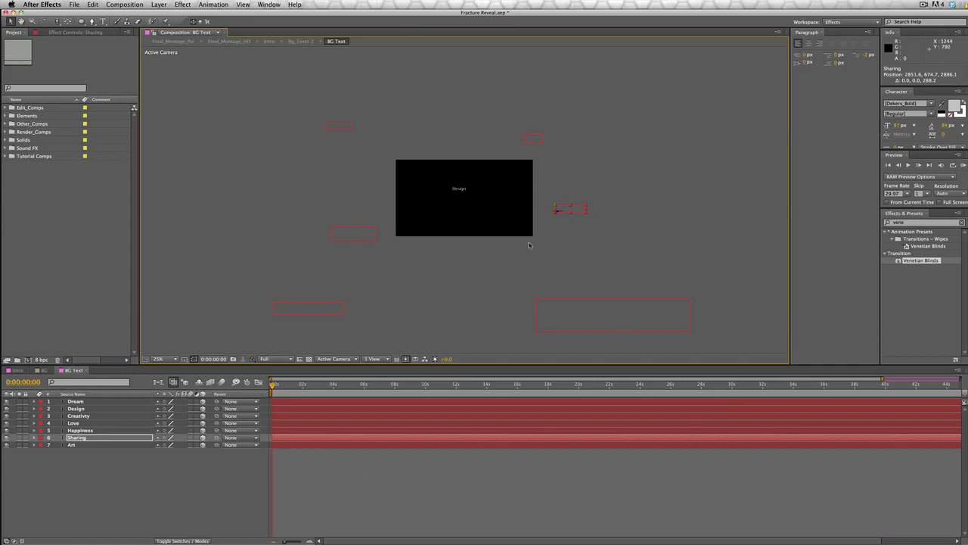
# - Raise the Happiness word outside the frame's lower-left corner to about Y 1892, leaving no layer selected
pyautogui.click(302, 305)
pyautogui.moveTo(270, 316)
pyautogui.mouseDown()
pyautogui.moveTo(280, 292)
pyautogui.moveTo(277, 302)
pyautogui.mouseUp()
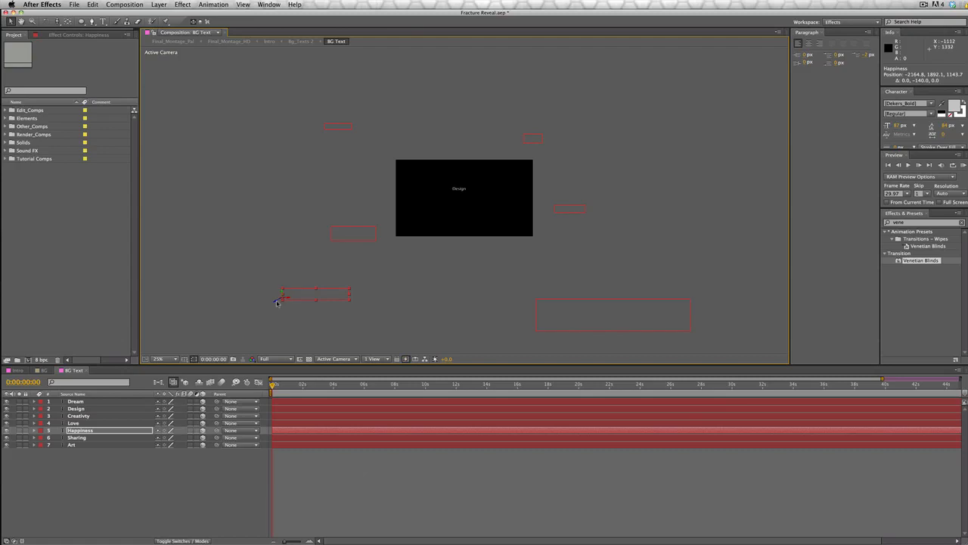
pyautogui.click(277, 303)
pyautogui.click(282, 300)
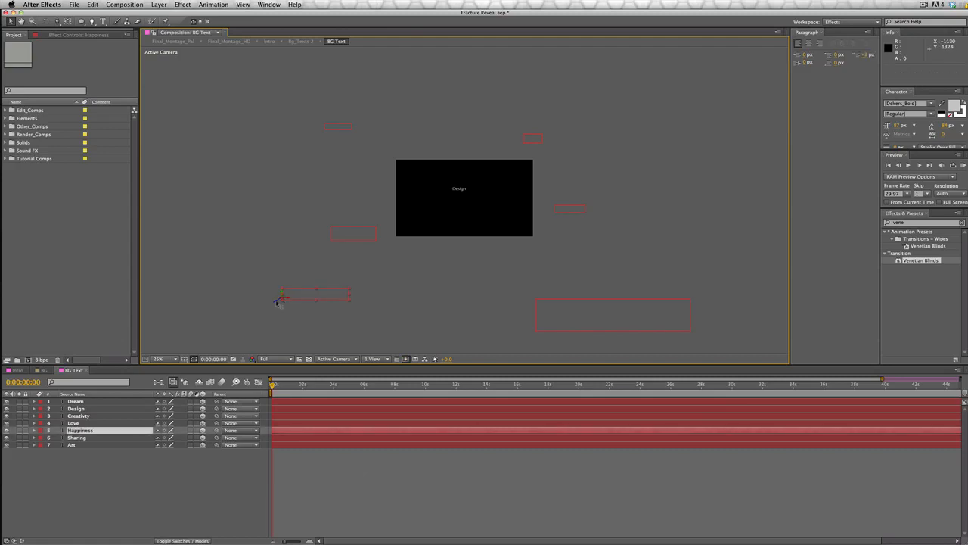
pyautogui.click(561, 133)
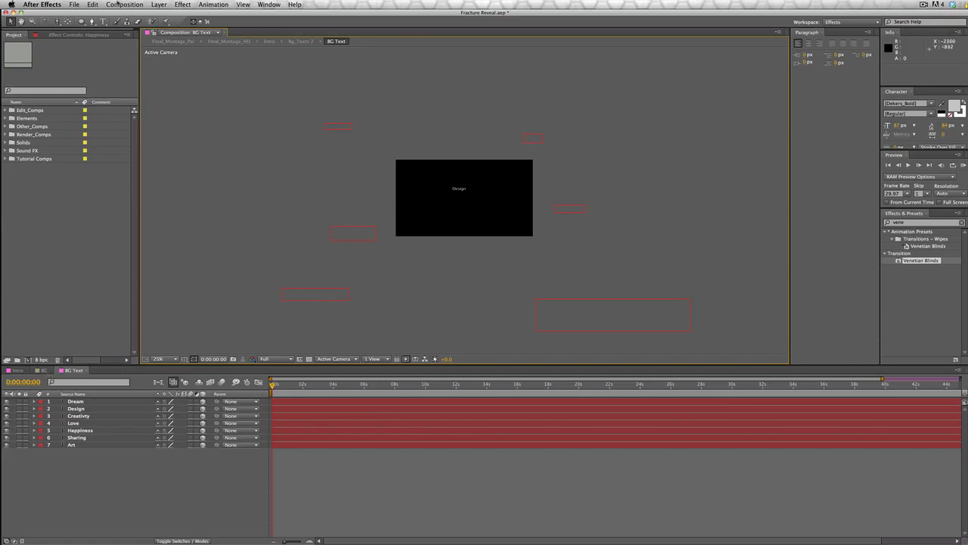
# - Create a new composition named "BG Text 2" with the HDV/HDTV 720 25 preset
pyautogui.click(118, 4)
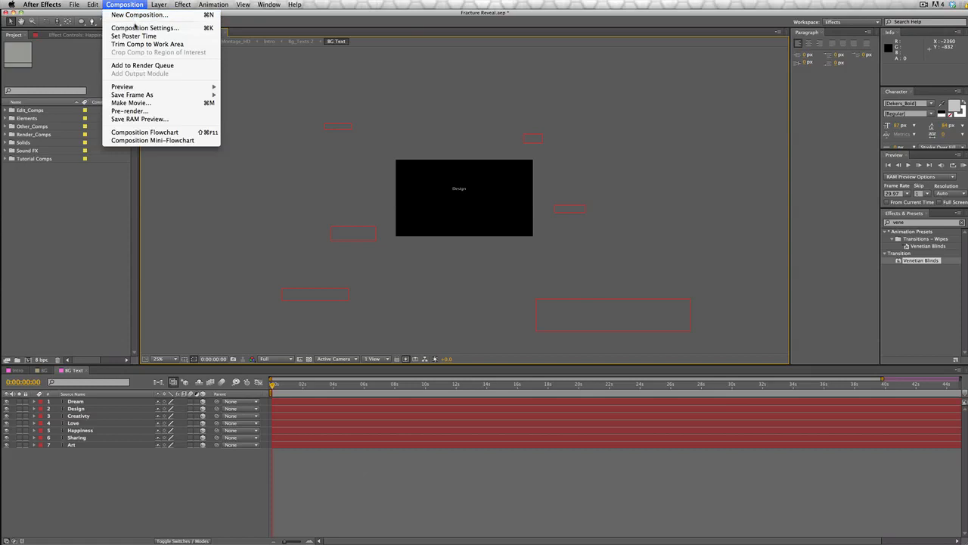
pyautogui.click(135, 14)
pyautogui.press('BackSpace')
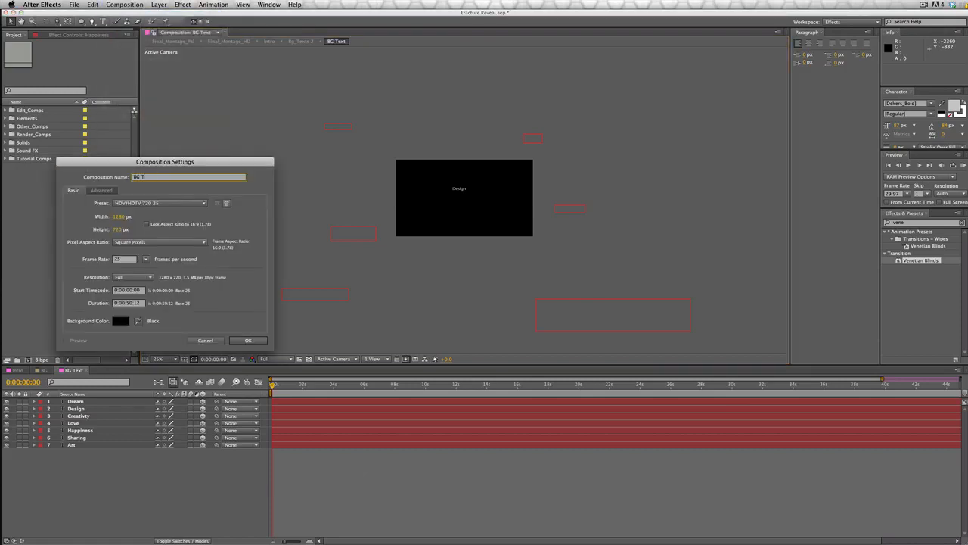
pyautogui.write('BG Text 2')
pyautogui.press('Return')
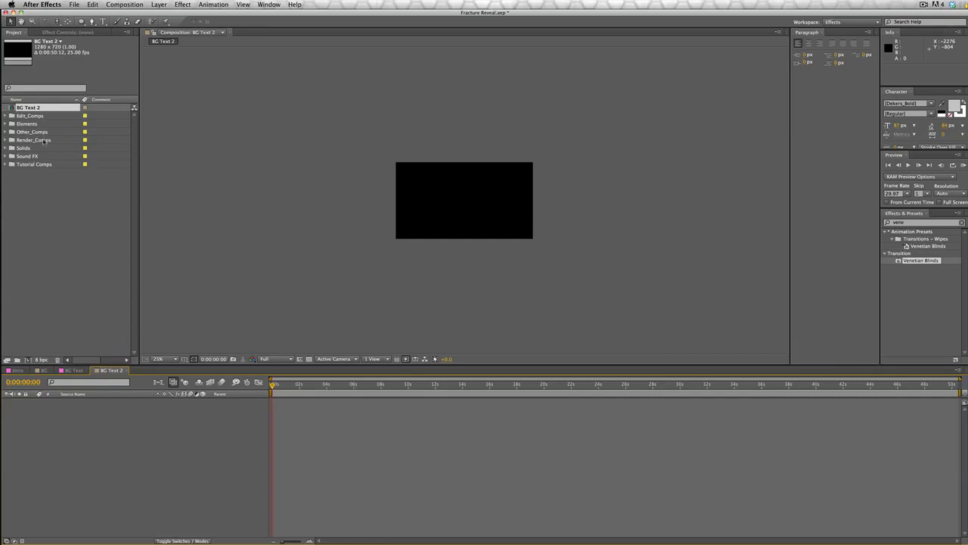
# - File the BG Text 2 composition in the Tutorial Comps folder and expand that folder
pyautogui.rightClick(33, 195)
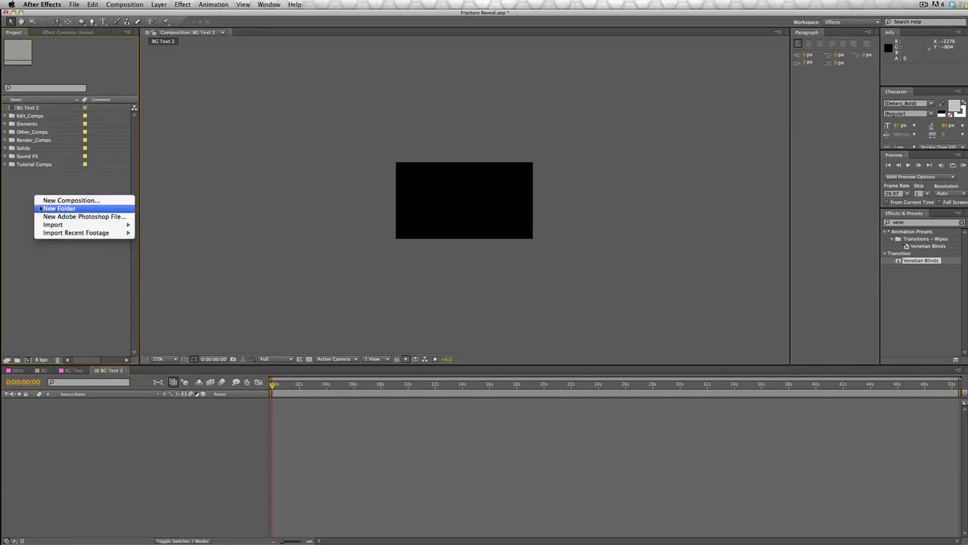
pyautogui.click(21, 199)
pyautogui.moveTo(33, 108); pyautogui.dragTo(33, 165)
pyautogui.click(5, 157)
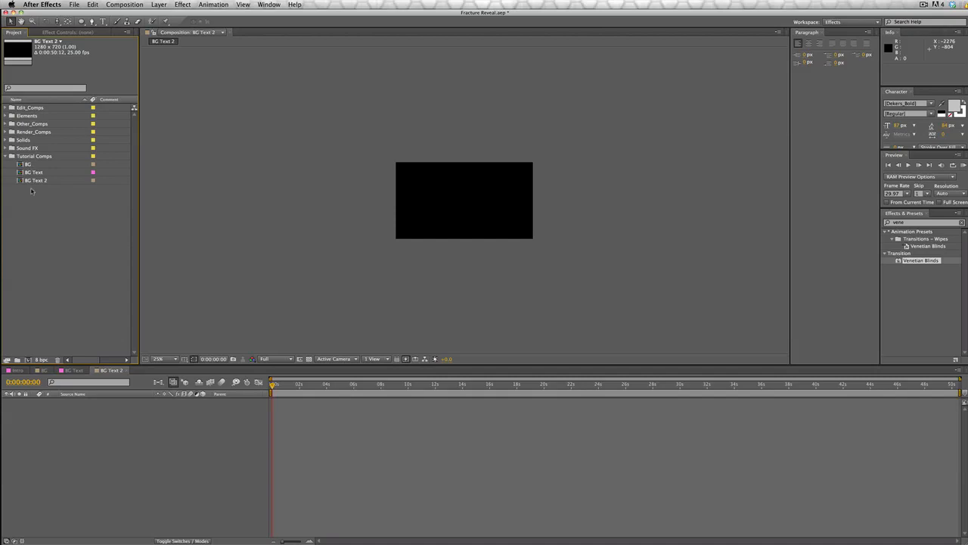
# - Add the BG Text composition as a layer inside the BG Text 2 composition
pyautogui.click(30, 165)
pyautogui.click(31, 172)
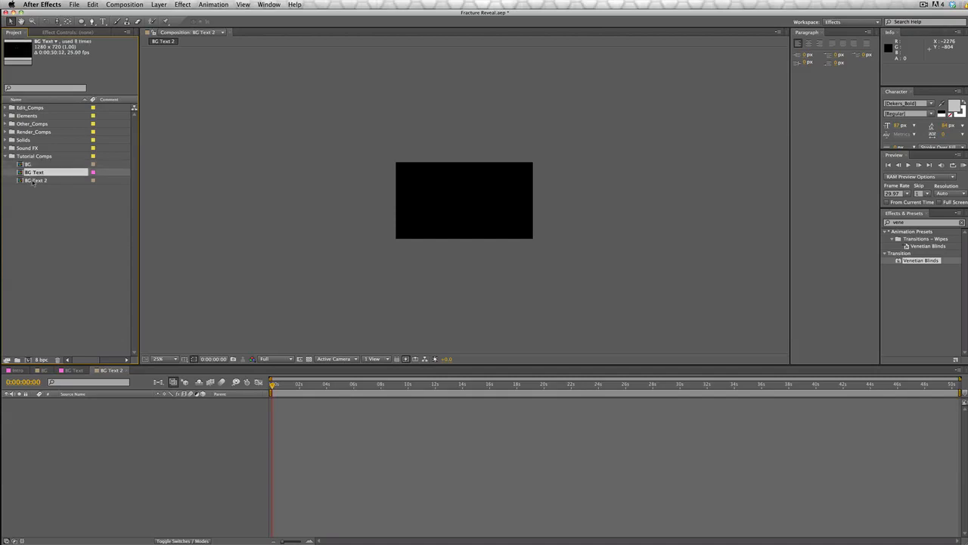
pyautogui.click(33, 181)
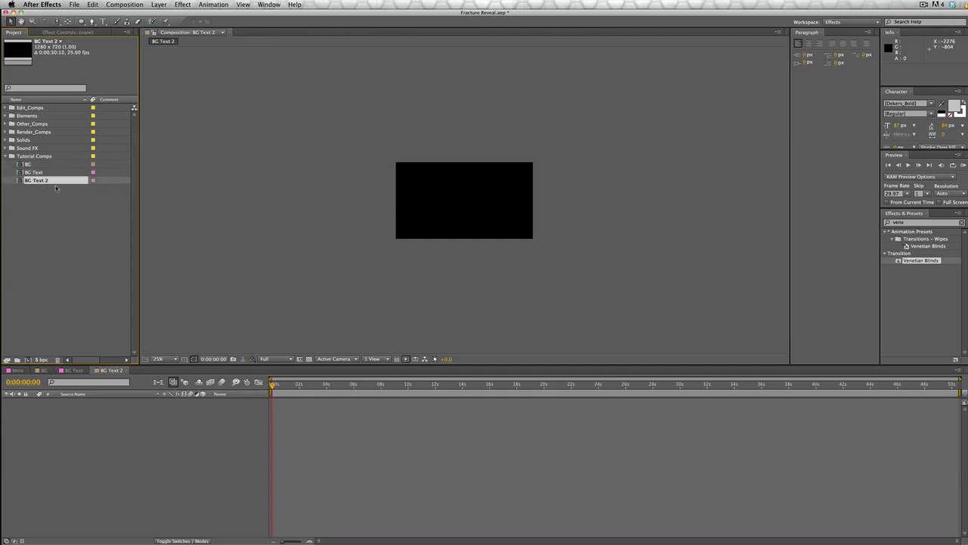
pyautogui.click(132, 472)
pyautogui.moveTo(33, 175); pyautogui.dragTo(80, 421)
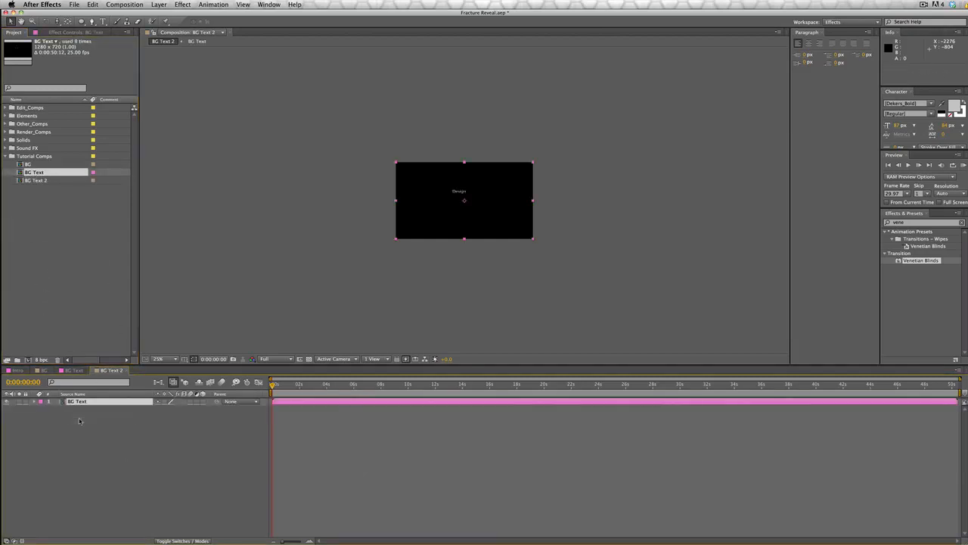
# - Shift the nested BG Text layer slightly off centre to about 634, 366
pyautogui.scroll(-2, 367, 248)
pyautogui.scroll(4, 366, 249)
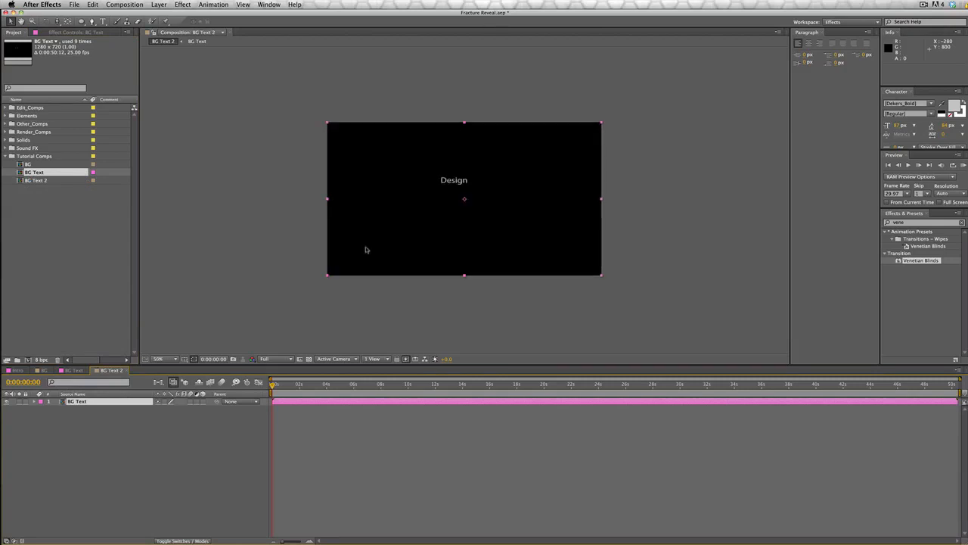
pyautogui.scroll(-1, 367, 249)
pyautogui.moveTo(432, 241); pyautogui.dragTo(448, 213)
pyautogui.scroll(-3, 441, 220)
pyautogui.scroll(1, 440, 216)
pyautogui.scroll(1, 452, 209)
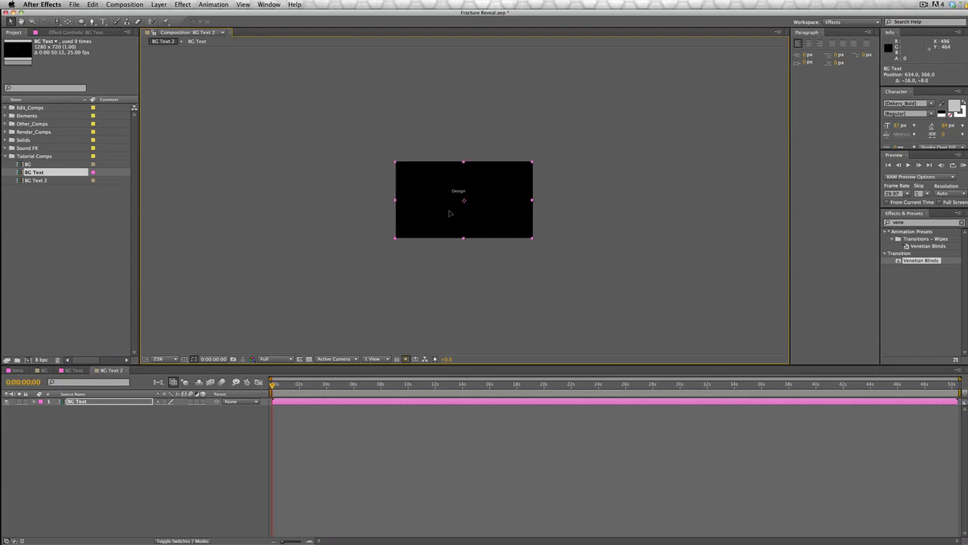
# - Add a two-node camera named Camera 1 with the 35 mm preset to BG Text 2
pyautogui.click(162, 5)
pyautogui.moveTo(204, 15)
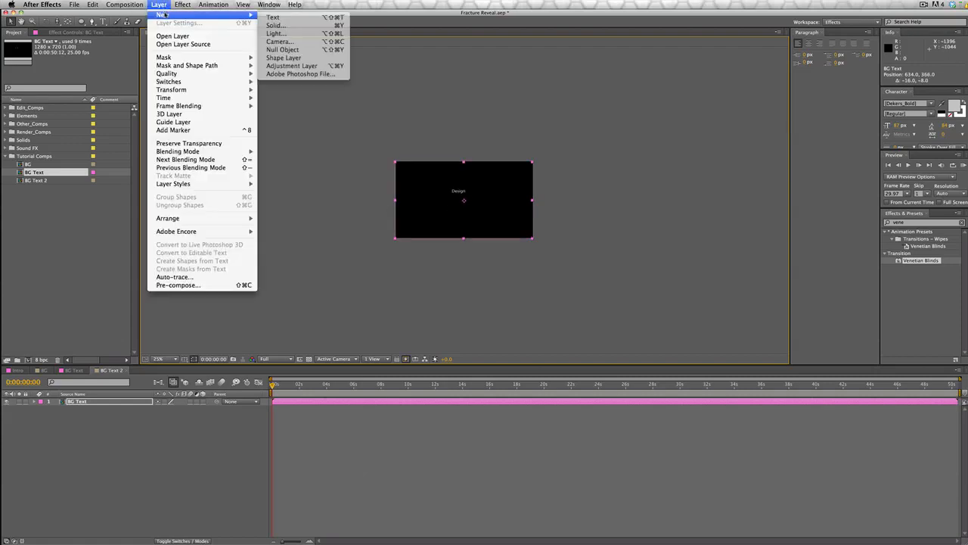
pyautogui.click(311, 43)
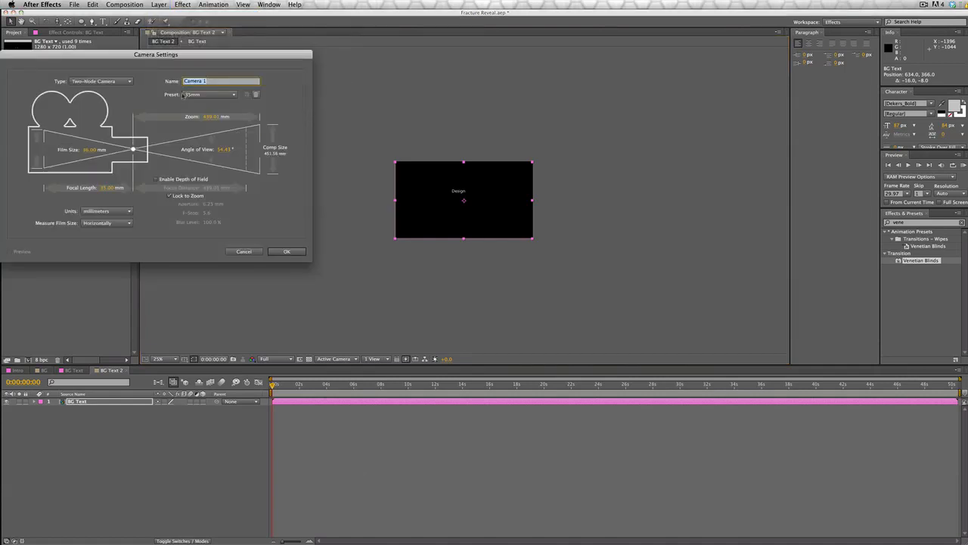
pyautogui.click(288, 253)
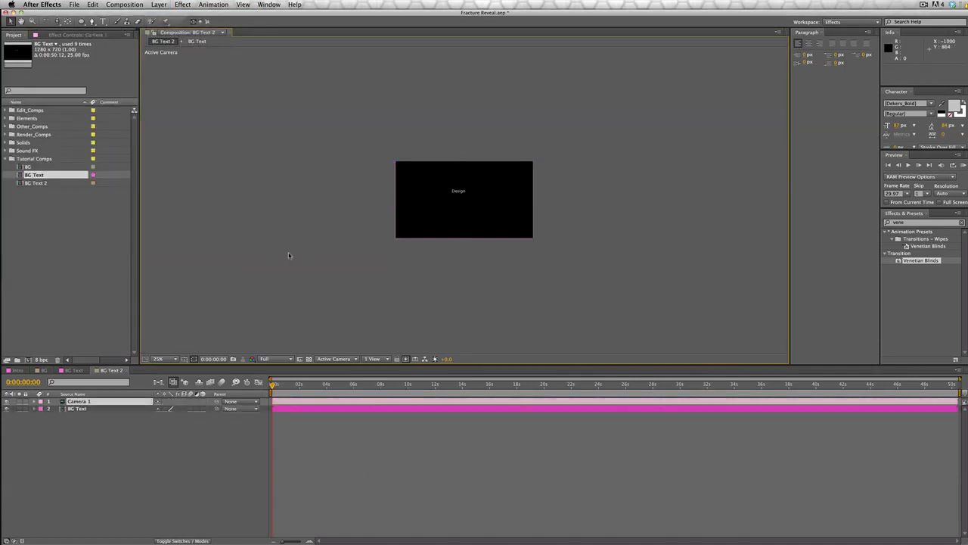
pyautogui.press('.')
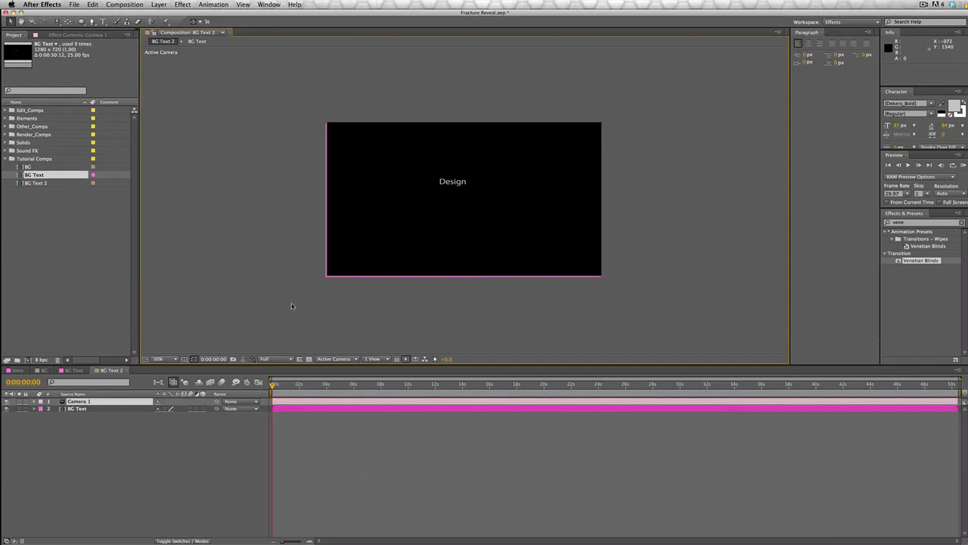
# - Make the BG Text layer 3D with collapsed transformations and dolly Camera 1 in to about Z -1208
pyautogui.click(203, 409)
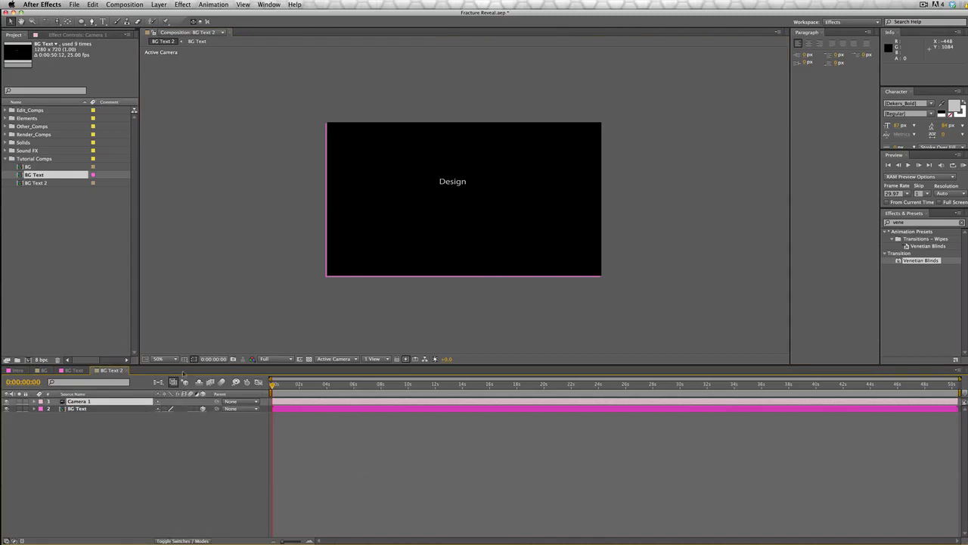
pyautogui.click(58, 22)
pyautogui.moveTo(441, 212); pyautogui.dragTo(470, 240)
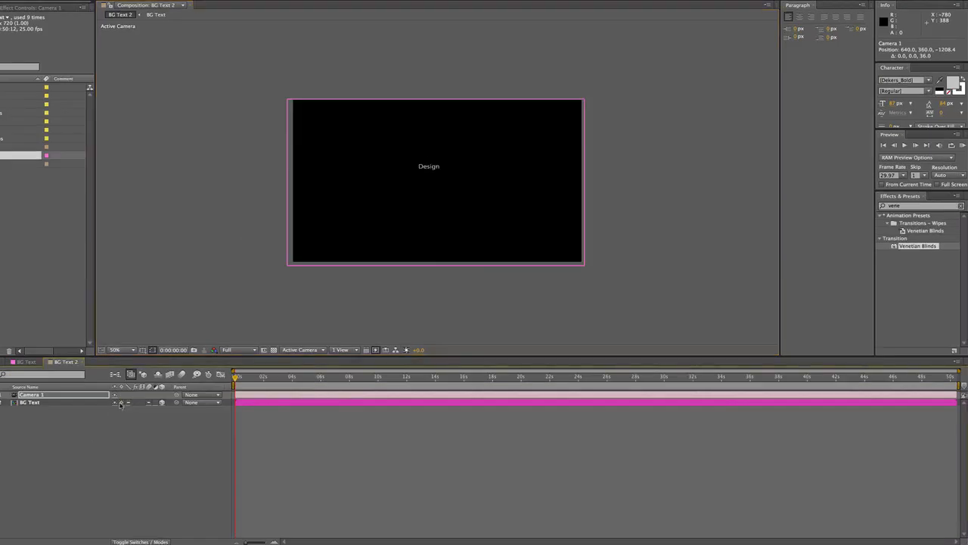
# - Dolly Camera 1 far back until all the scattered words fit inside the frame
pyautogui.moveTo(404, 187); pyautogui.dragTo(367, 397)
pyautogui.moveTo(452, 129); pyautogui.dragTo(428, 256)
pyautogui.moveTo(429, 132); pyautogui.dragTo(417, 286)
pyautogui.press('v')
# - Move the BG Text layer up and to the left until Dream sits near the frame's upper-left corner
pyautogui.click(414, 176)
pyautogui.moveTo(411, 166); pyautogui.dragTo(371, 141)
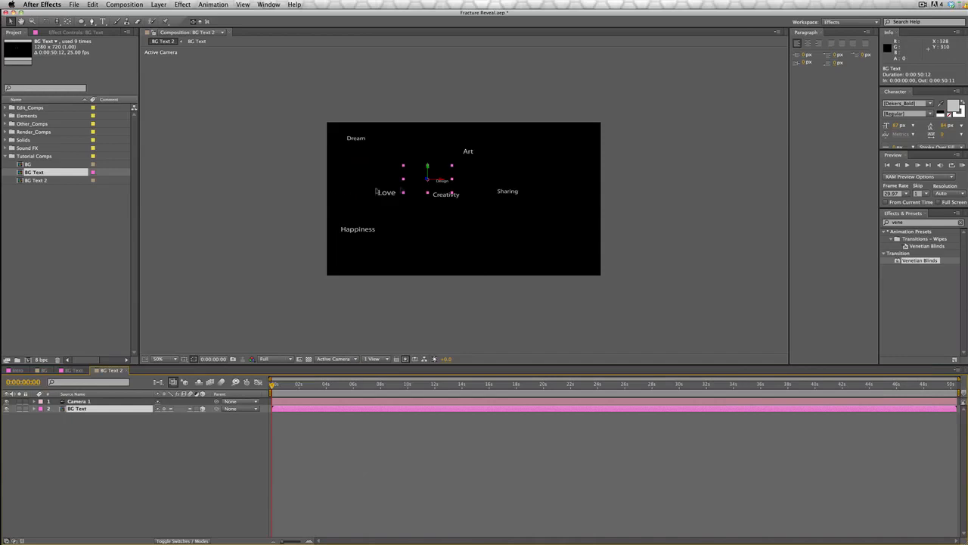
pyautogui.moveTo(436, 187); pyautogui.dragTo(431, 175)
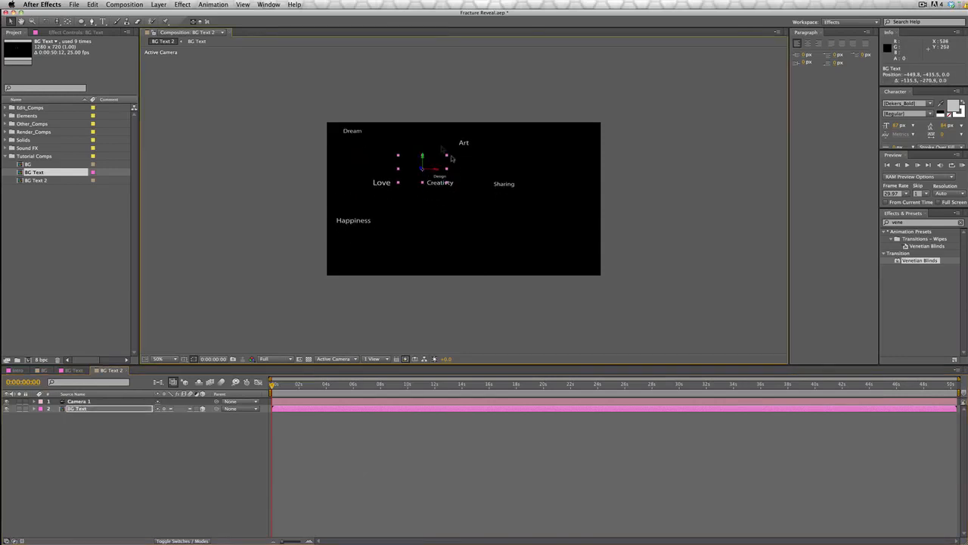
pyautogui.press('.')
pyautogui.press('.')
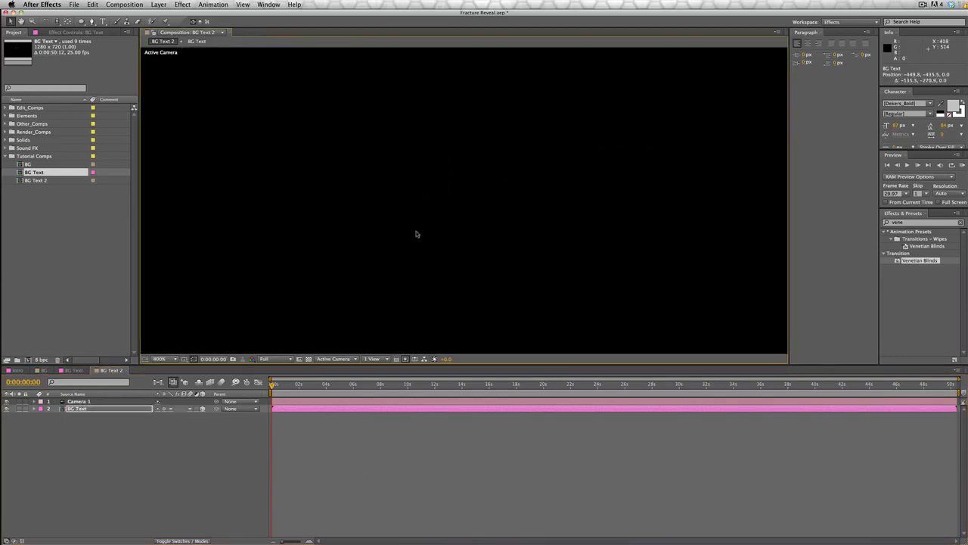
pyautogui.press(',')
pyautogui.press(',')
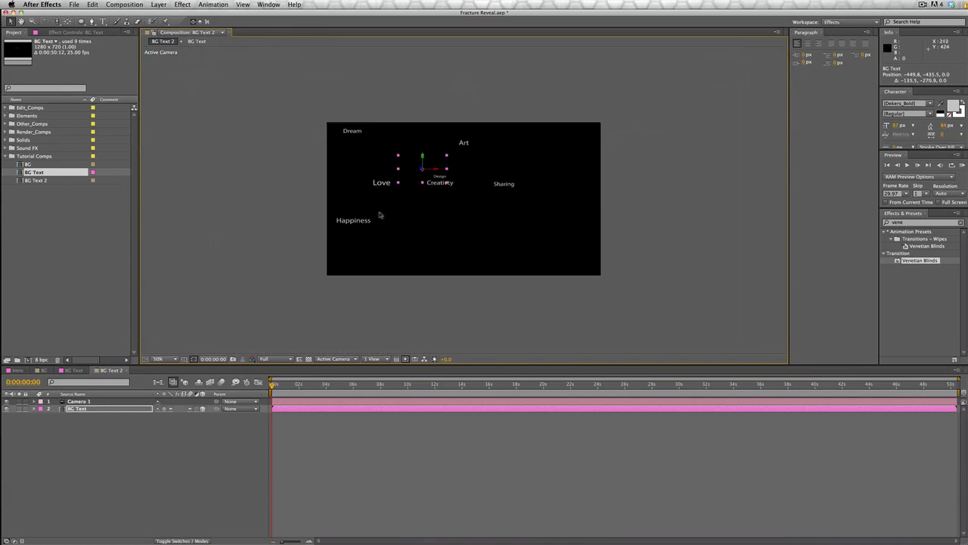
pyautogui.moveTo(409, 181); pyautogui.dragTo(404, 176)
# - Apply a Fill effect to the BG Text layer and set its color to white (FFFFFF)
pyautogui.click(130, 408)
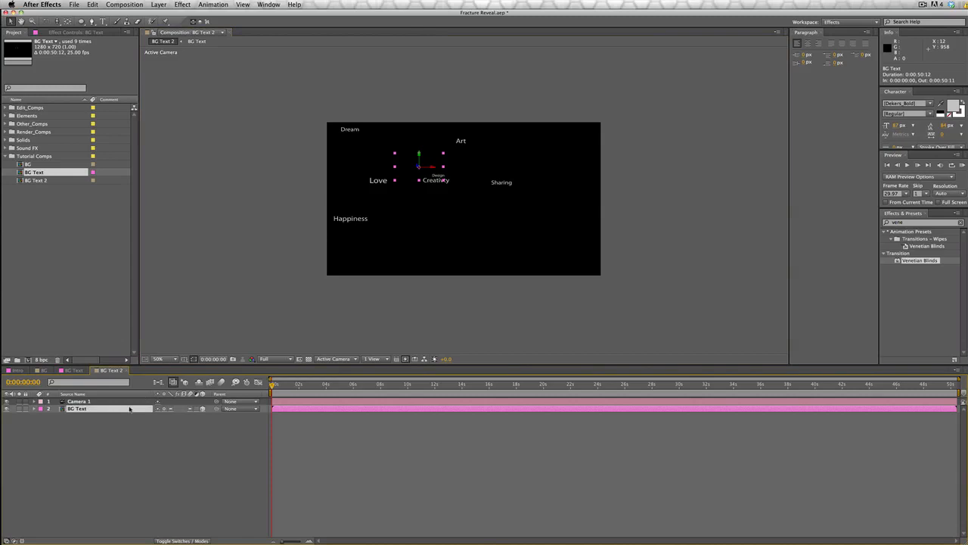
pyautogui.click(184, 4)
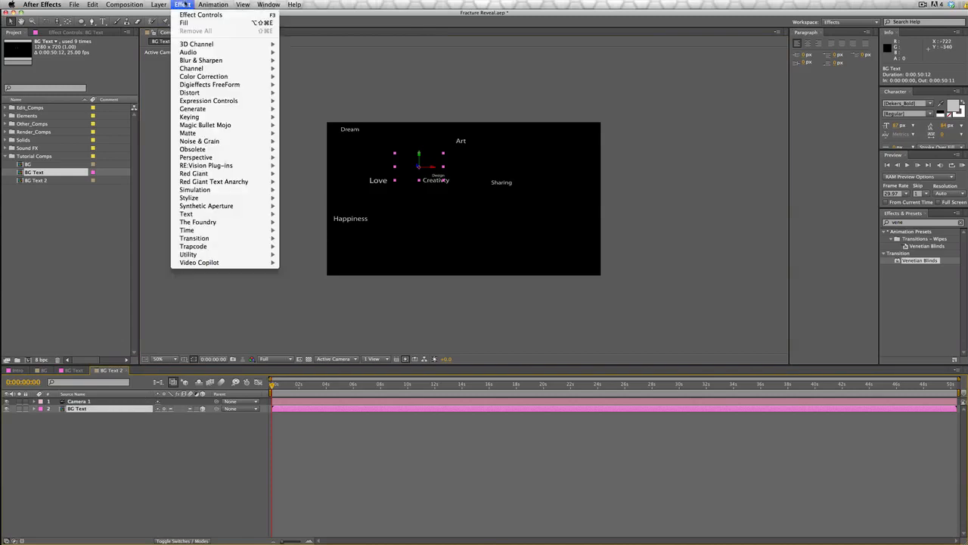
pyautogui.moveTo(214, 112)
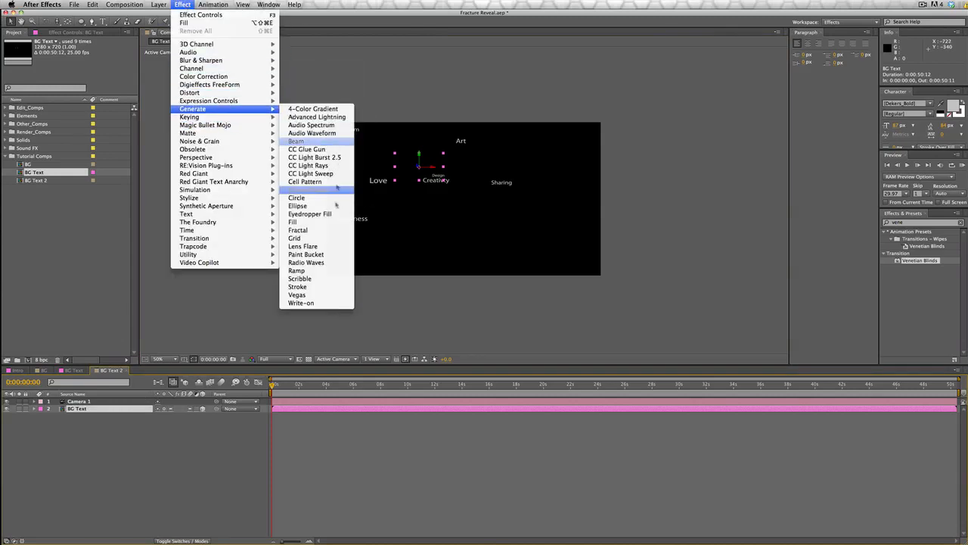
pyautogui.click(299, 229)
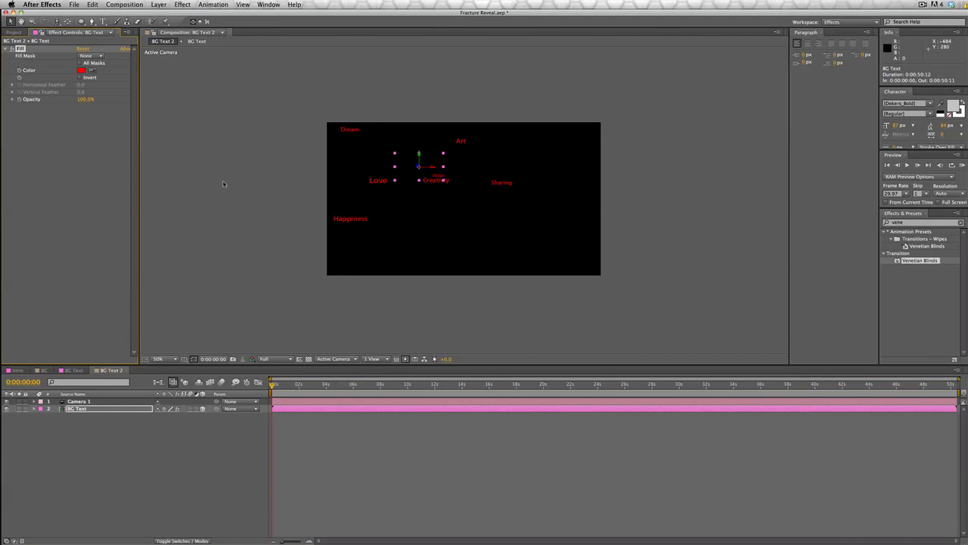
pyautogui.click(154, 128)
pyautogui.click(82, 70)
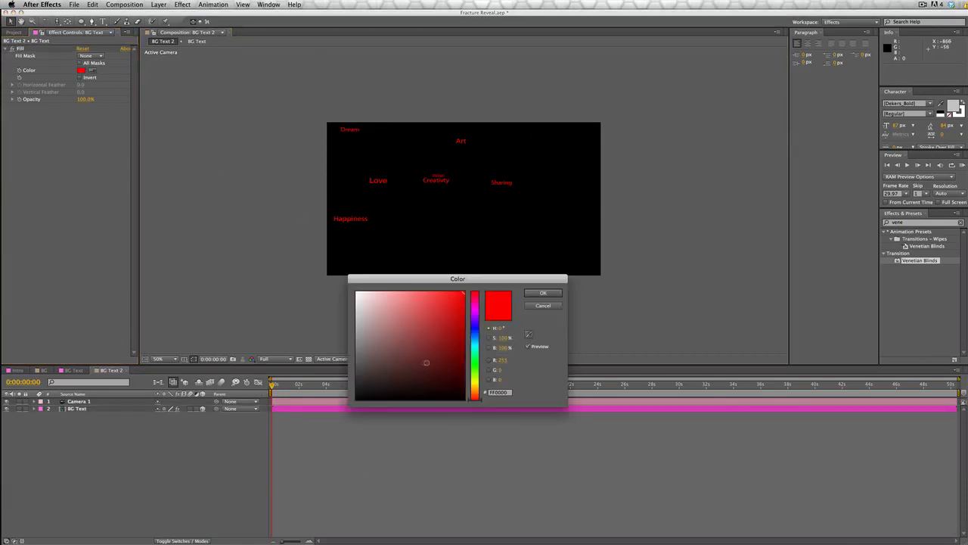
pyautogui.moveTo(477, 325)
pyautogui.mouseDown()
pyautogui.moveTo(476, 398)
pyautogui.moveTo(478, 294)
pyautogui.moveTo(281, 279)
pyautogui.mouseUp()
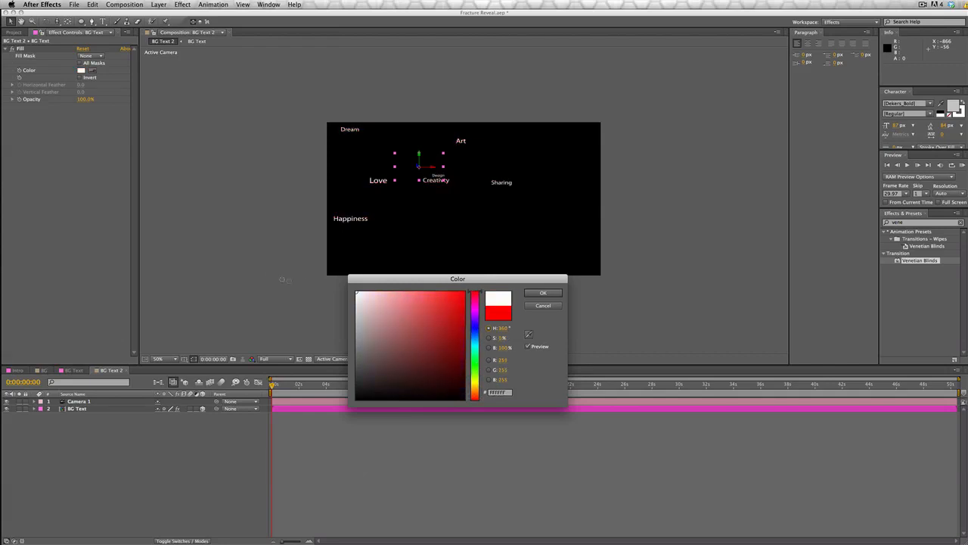
pyautogui.click(544, 293)
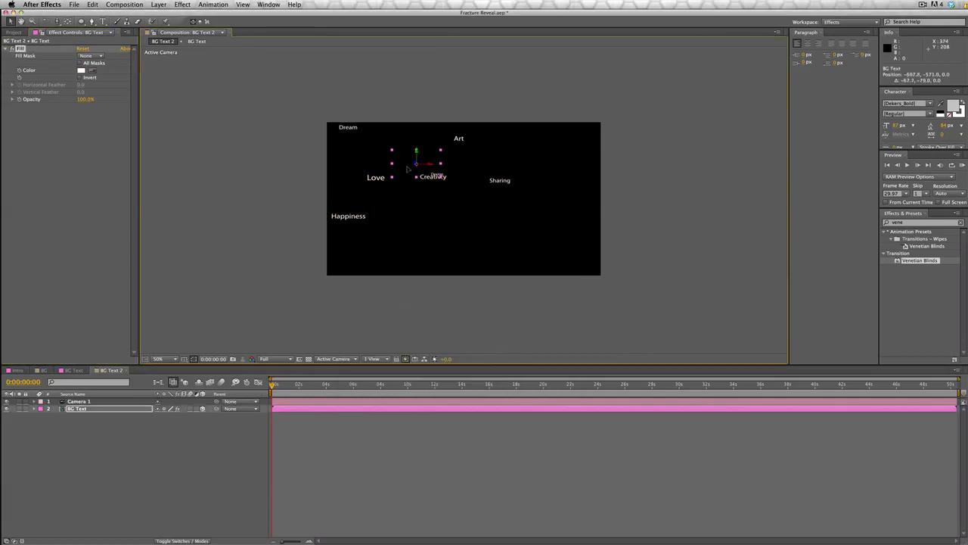
# - Adjust the BG Text layer's position and duplicate it twice, moving the second copy beyond the frame's upper-right corner to about X 5133, Y -2317
pyautogui.moveTo(407, 171); pyautogui.dragTo(423, 155)
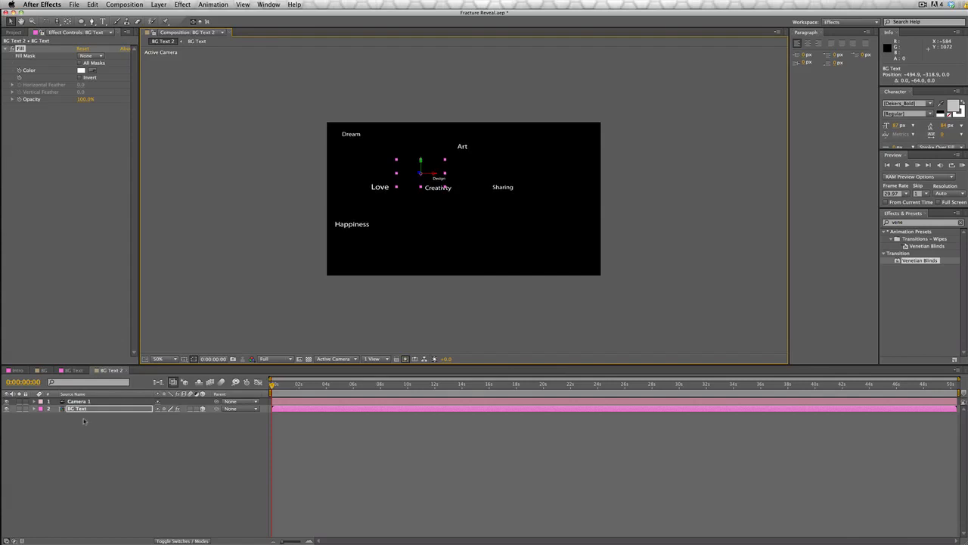
pyautogui.click(84, 409)
pyautogui.hotkey('ctrl', 'd')
pyautogui.moveTo(415, 178); pyautogui.dragTo(594, 167)
pyautogui.hotkey('ctrl', 'd')
pyautogui.press(',')
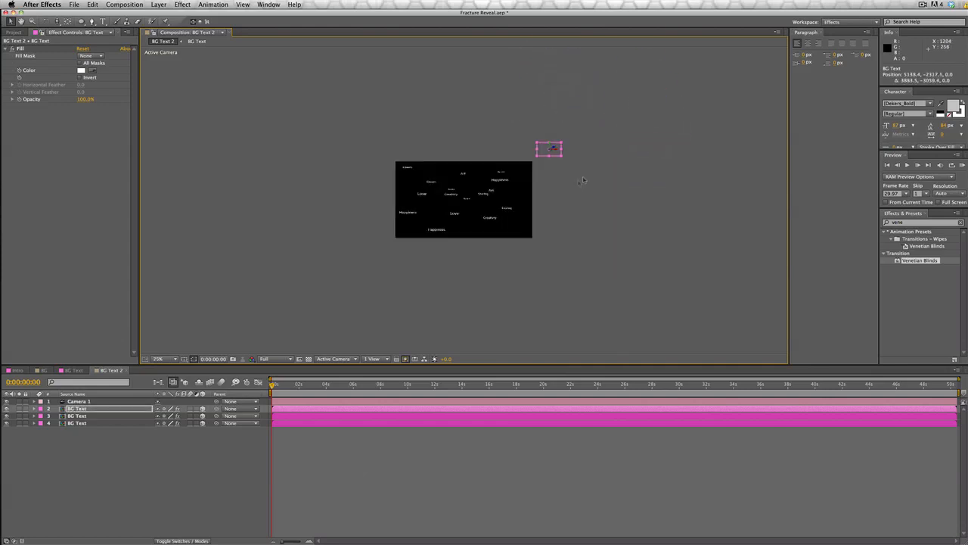
# - Duplicate BG Text once more and place the copy beyond the frame's lower-left corner, at about X -4141, Y 2786
pyautogui.hotkey('ctrl', 'd')
pyautogui.moveTo(545, 152); pyautogui.dragTo(373, 245)
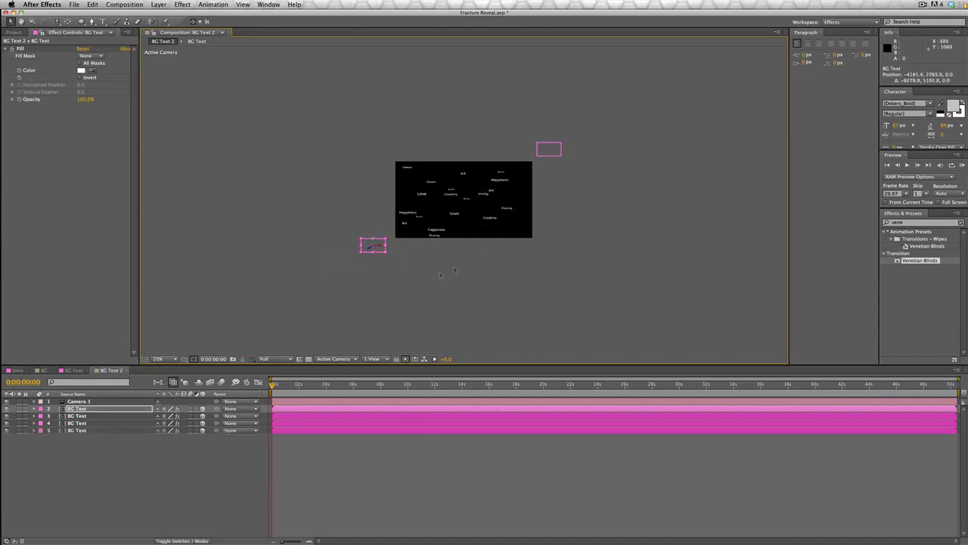
pyautogui.moveTo(488, 255); pyautogui.dragTo(385, 264)
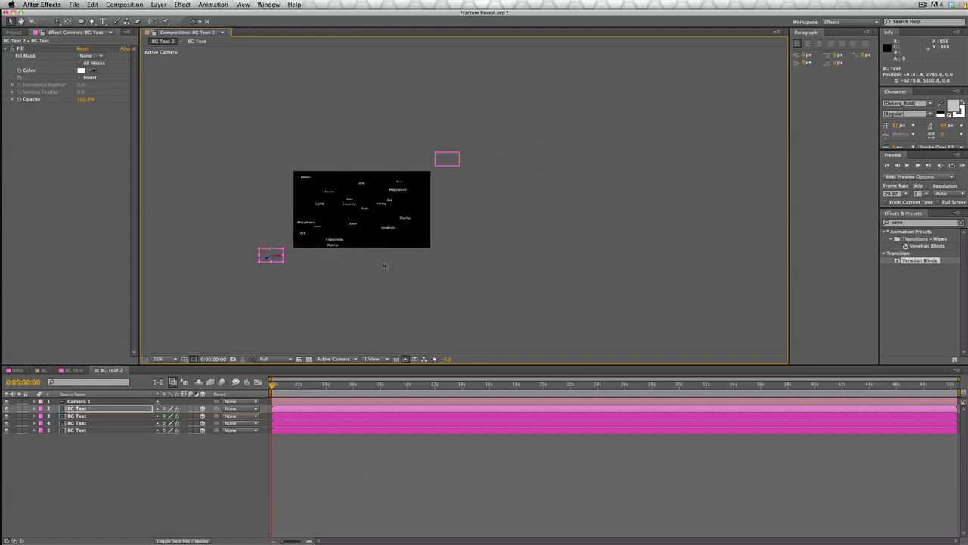
# - Duplicate BG Text four more times and spread the copies outside the frame to its right and lower right
pyautogui.hotkey('ctrl', 'd')
pyautogui.moveTo(278, 256); pyautogui.dragTo(629, 227)
pyautogui.hotkey('ctrl', 'd')
pyautogui.hotkey('ctrl', 'd')
pyautogui.hotkey('ctrl', 'd')
pyautogui.press('Return')
pyautogui.moveTo(483, 279); pyautogui.dragTo(490, 274)
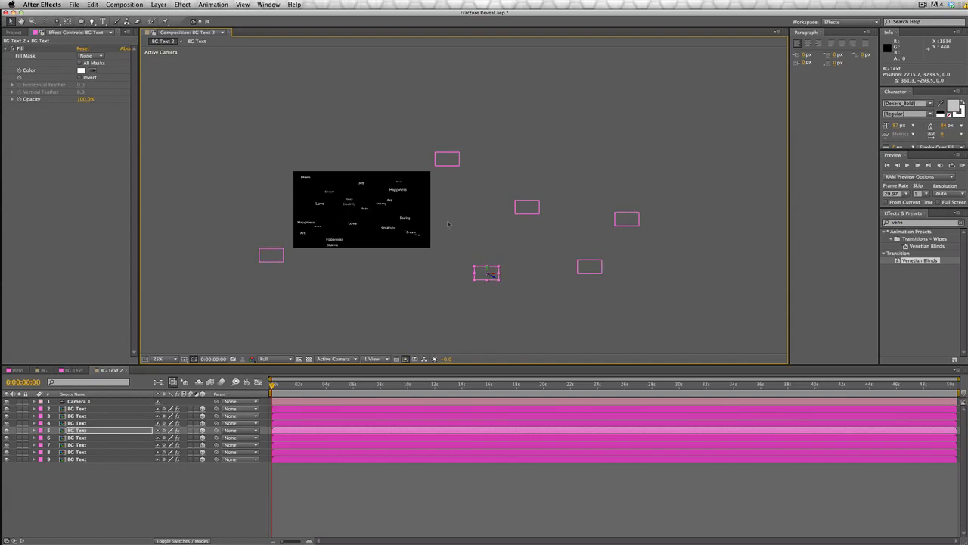
# - Move the lower-left BG Text copy slightly down and to the left
pyautogui.press('space')
pyautogui.moveTo(340, 223); pyautogui.dragTo(427, 237)
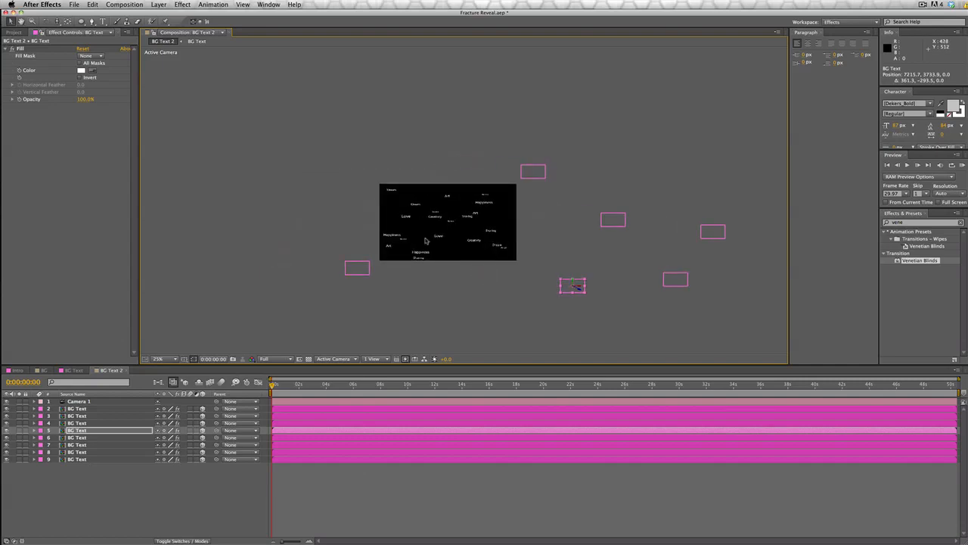
pyautogui.scroll(2, 426, 241)
pyautogui.scroll(-3, 371, 276)
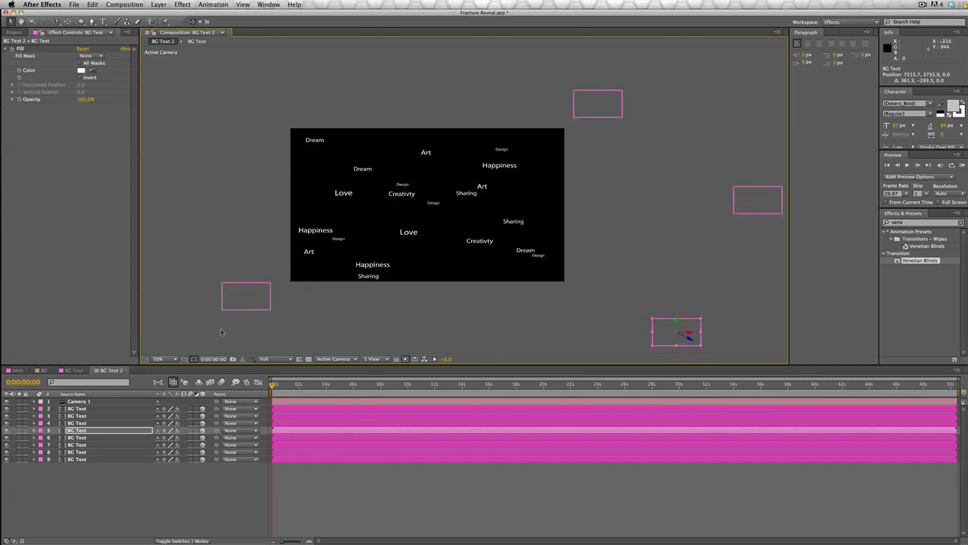
pyautogui.click(237, 299)
pyautogui.moveTo(237, 306); pyautogui.dragTo(230, 306)
pyautogui.click(371, 244)
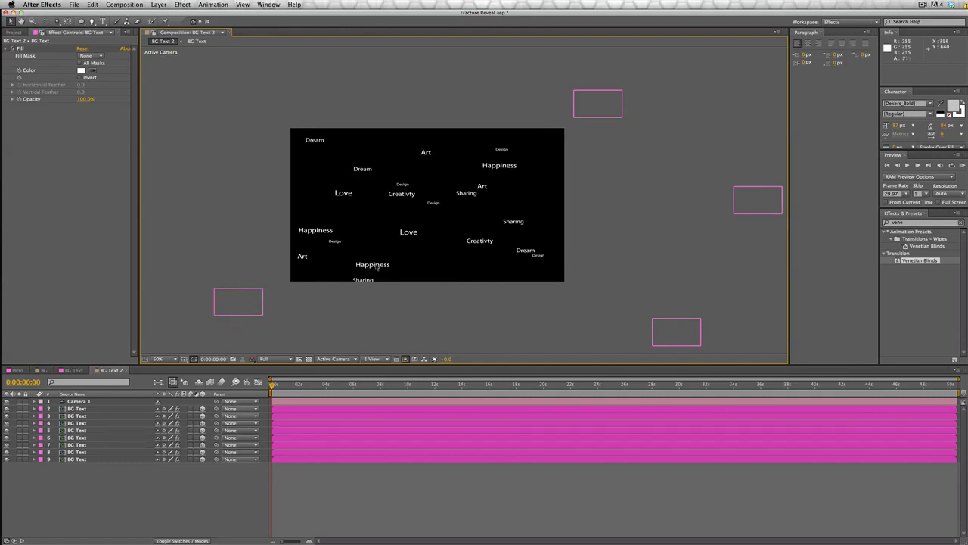
# - Move the BG Text copy on layer 8 slightly up and to the right to even out the word spacing
pyautogui.click(97, 445)
pyautogui.click(97, 453)
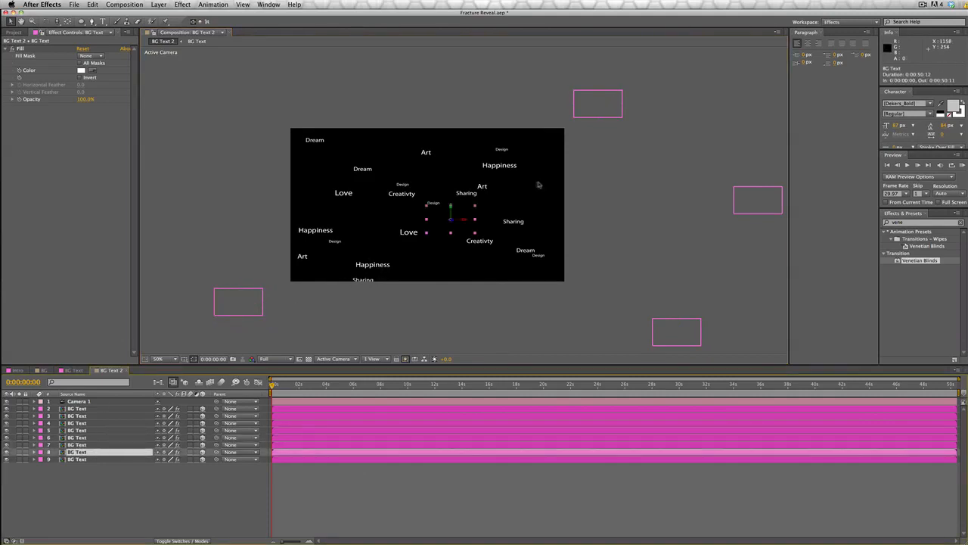
pyautogui.moveTo(451, 218); pyautogui.dragTo(482, 210)
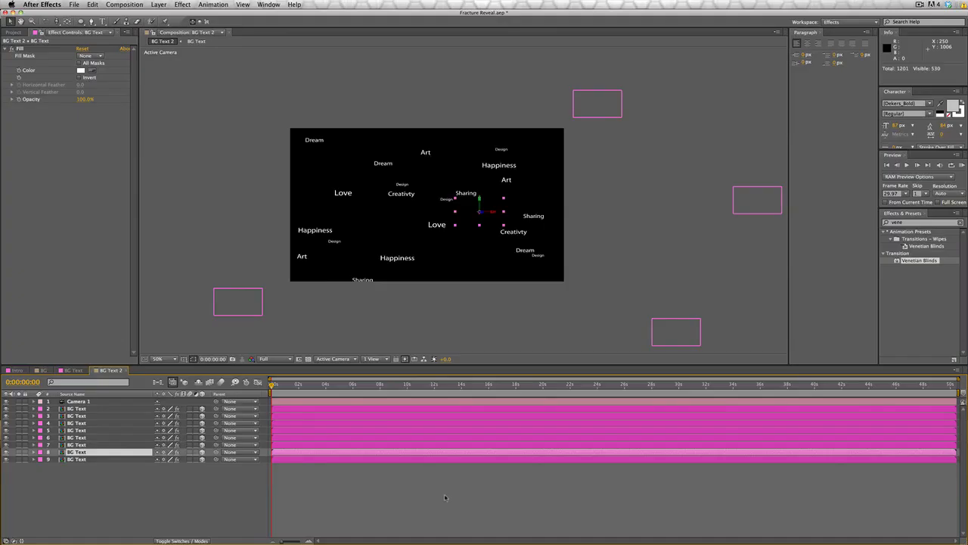
pyautogui.click(170, 288)
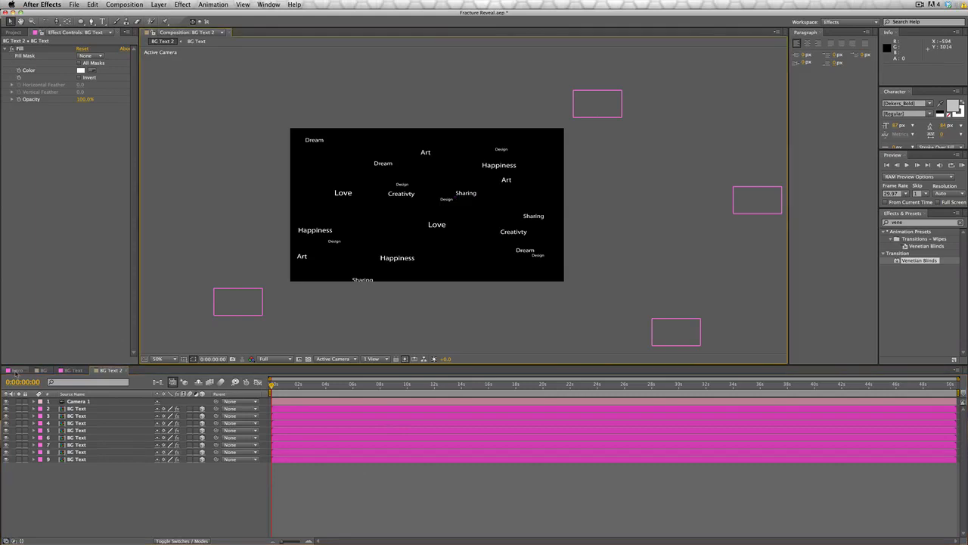
# - Review the Design title in the Intro composition up to 0:00:02:07 and return to BG Text 2
pyautogui.click(15, 371)
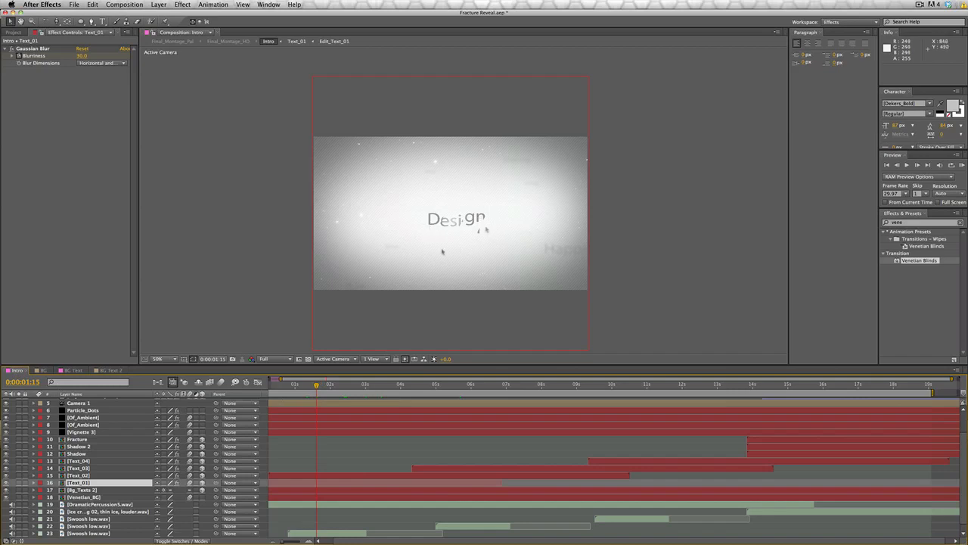
pyautogui.moveTo(316, 388); pyautogui.dragTo(340, 397)
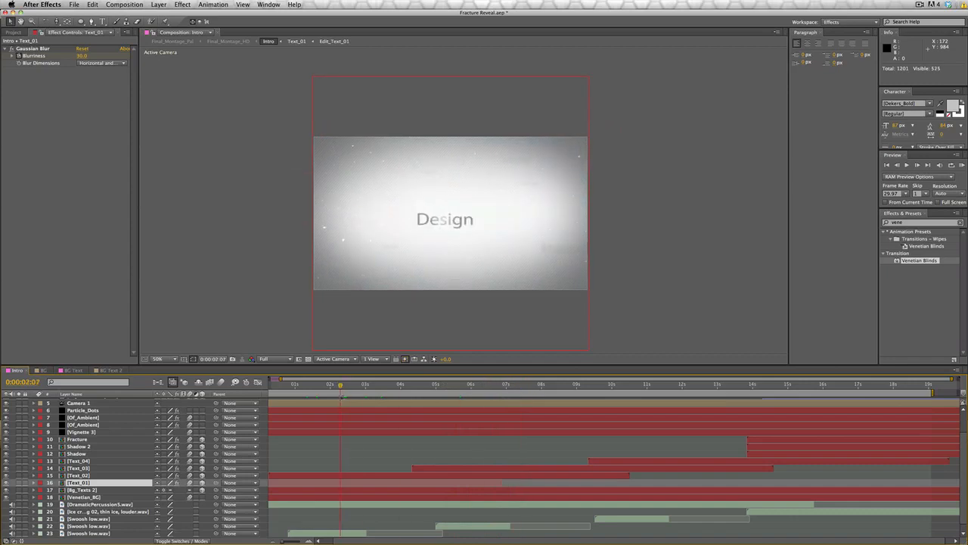
pyautogui.click(106, 371)
# - Create a new composition named Text 01 with a height of 250 px
pyautogui.click(124, 5)
pyautogui.click(124, 15)
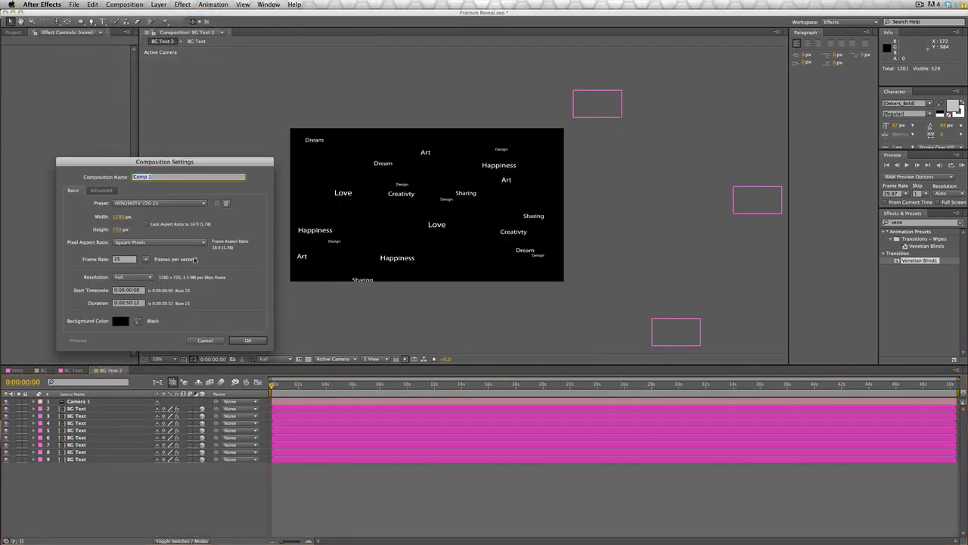
pyautogui.write('Te')
pyautogui.write('250')
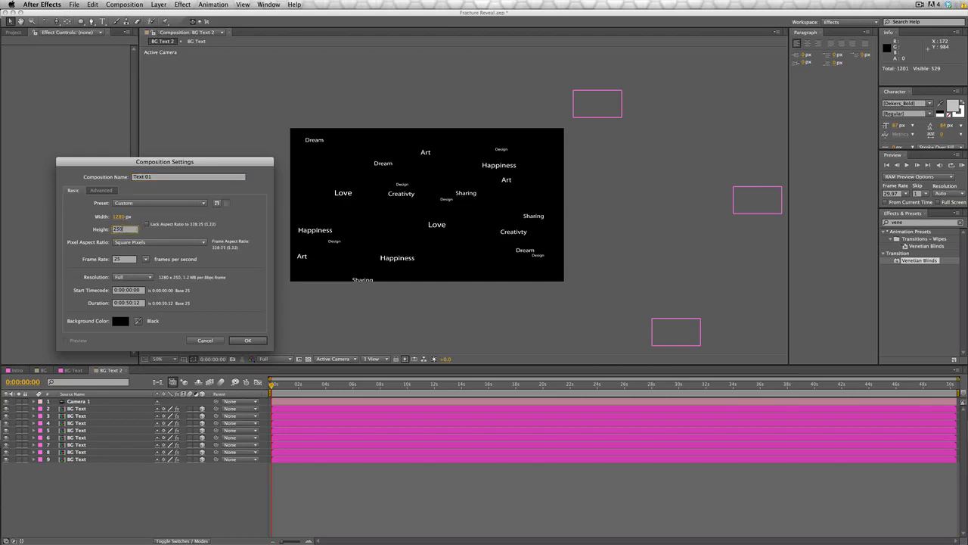
pyautogui.press('Return')
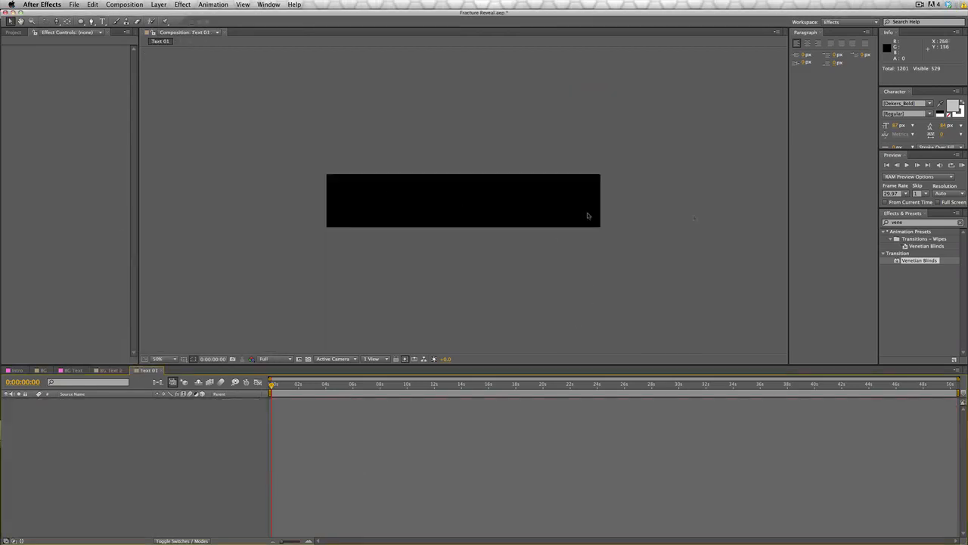
# - Add a text layer reading "Design" to Text 01 and move it near the center of the frame
pyautogui.press('super+t')
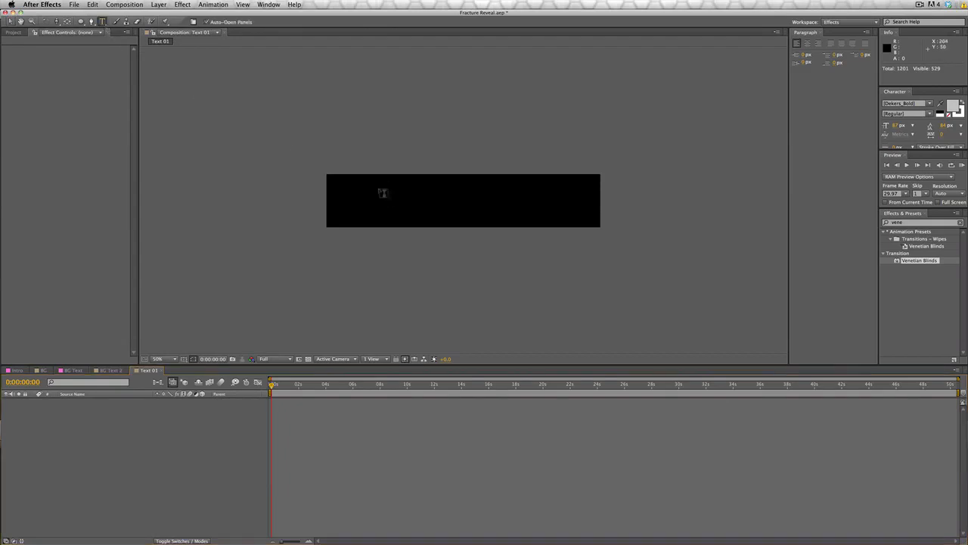
pyautogui.click(387, 199)
pyautogui.write('Design')
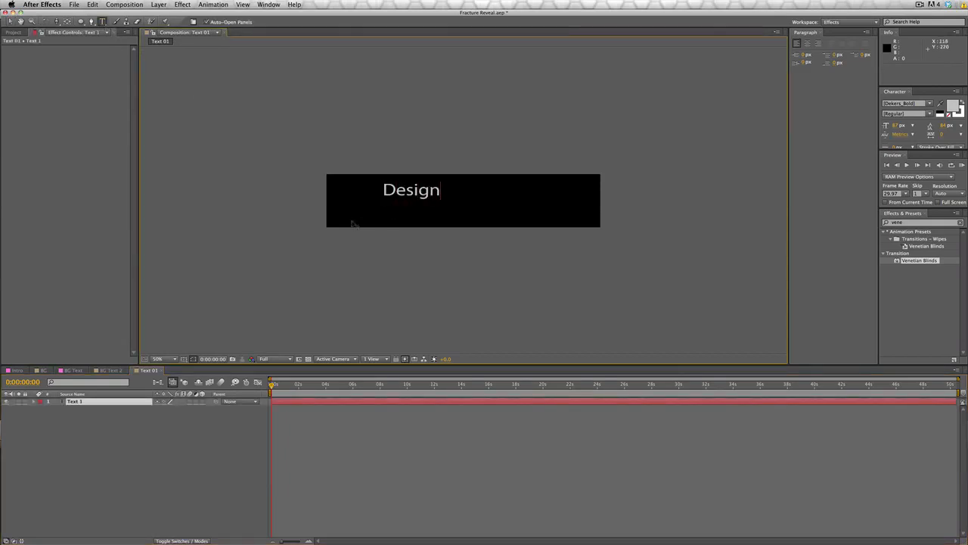
pyautogui.click(10, 21)
pyautogui.moveTo(425, 193); pyautogui.dragTo(471, 203)
pyautogui.click(486, 194)
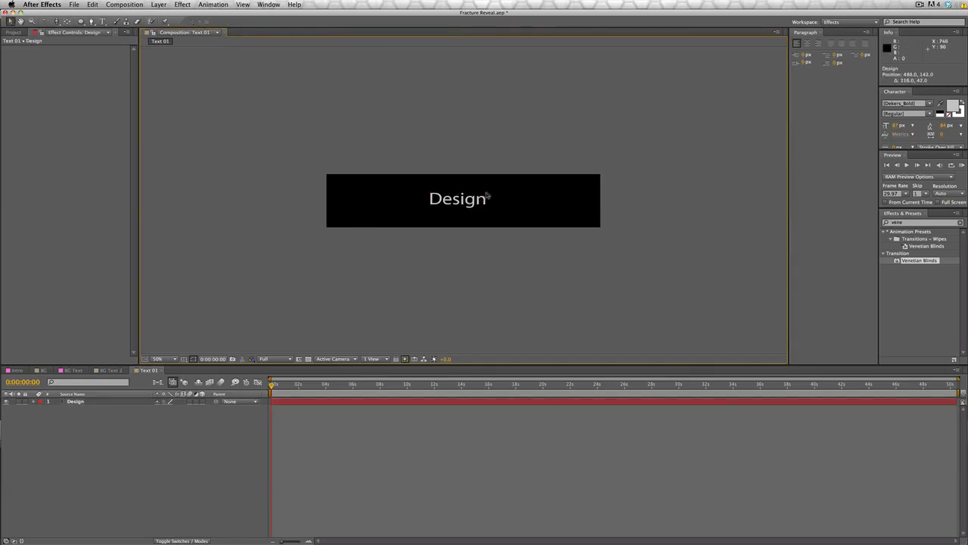
# - Enlarge the Design text and reposition it near the middle of the Text 01 frame
pyautogui.click(488, 198)
pyautogui.moveTo(487, 196)
pyautogui.mouseDown()
pyautogui.moveTo(528, 185)
pyautogui.moveTo(482, 204)
pyautogui.mouseUp()
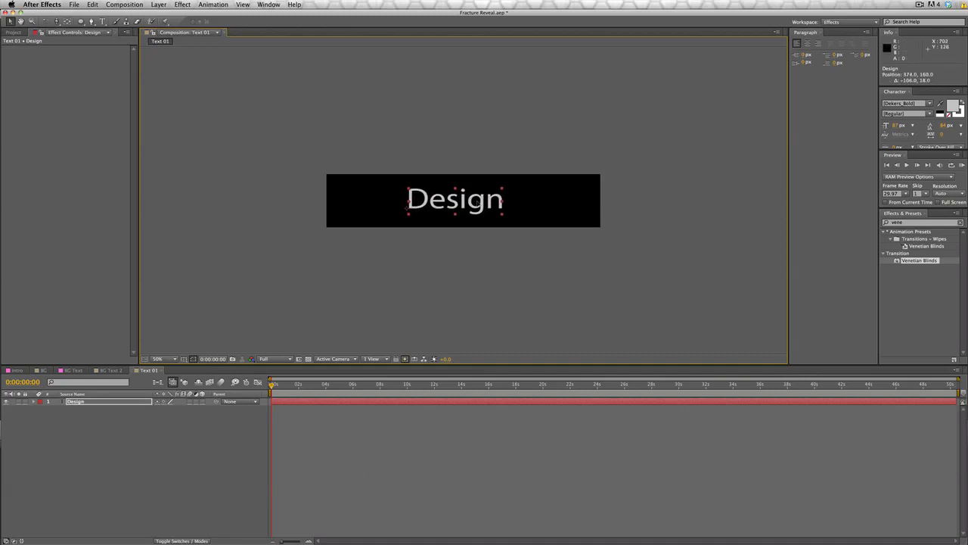
pyautogui.click(470, 267)
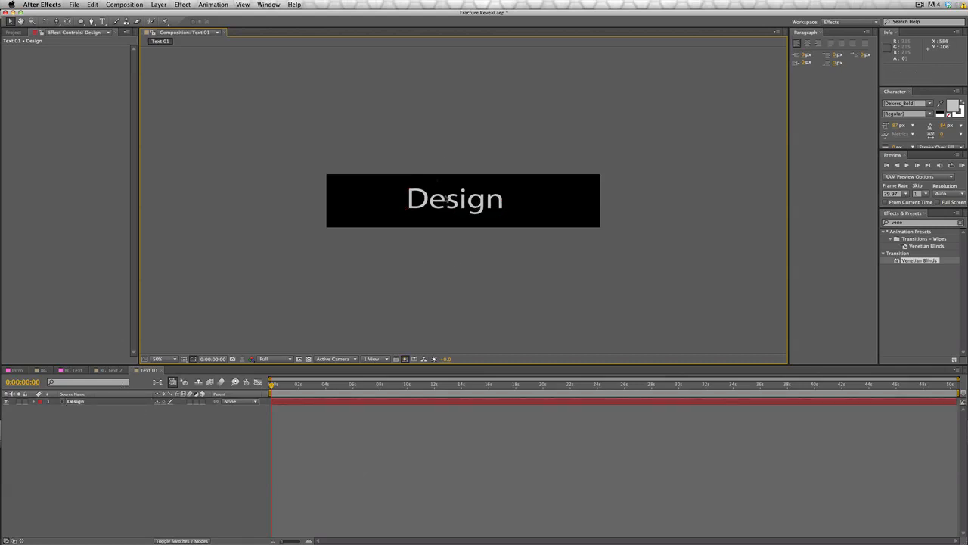
pyautogui.moveTo(449, 201); pyautogui.dragTo(450, 202)
pyautogui.click(386, 261)
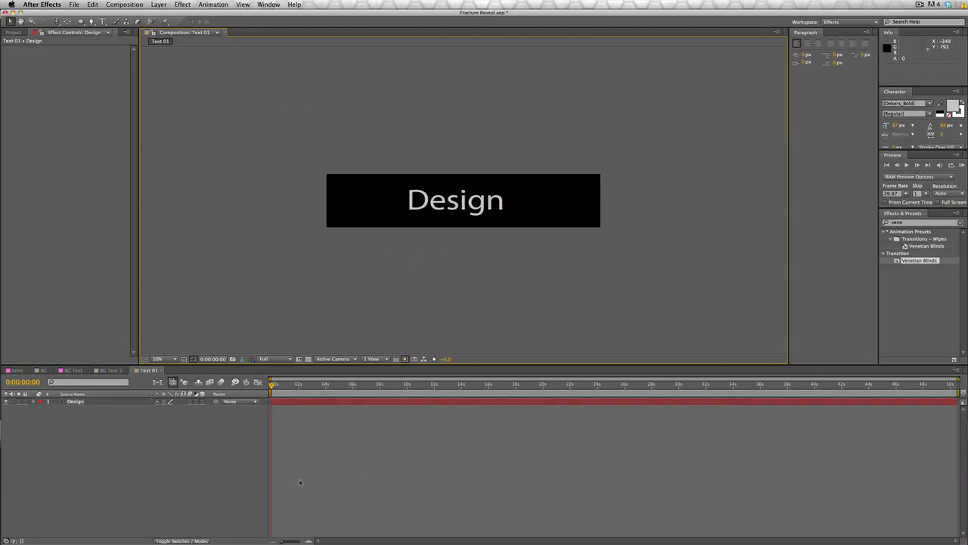
pyautogui.click(73, 370)
pyautogui.click(112, 371)
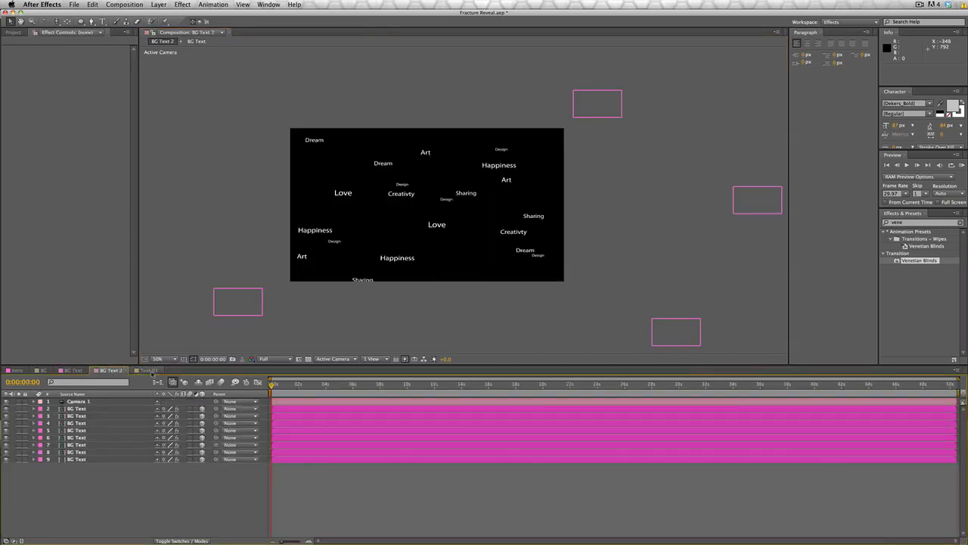
pyautogui.click(148, 370)
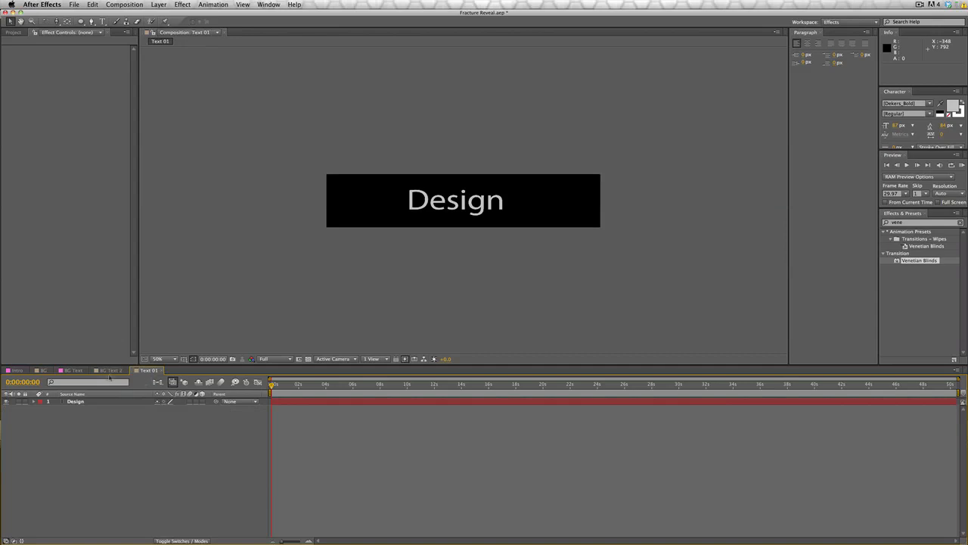
pyautogui.click(112, 371)
pyautogui.click(148, 370)
# - Create another new composition with the default name and a height of 720 px
pyautogui.click(147, 5)
pyautogui.click(133, 20)
pyautogui.click(118, 229)
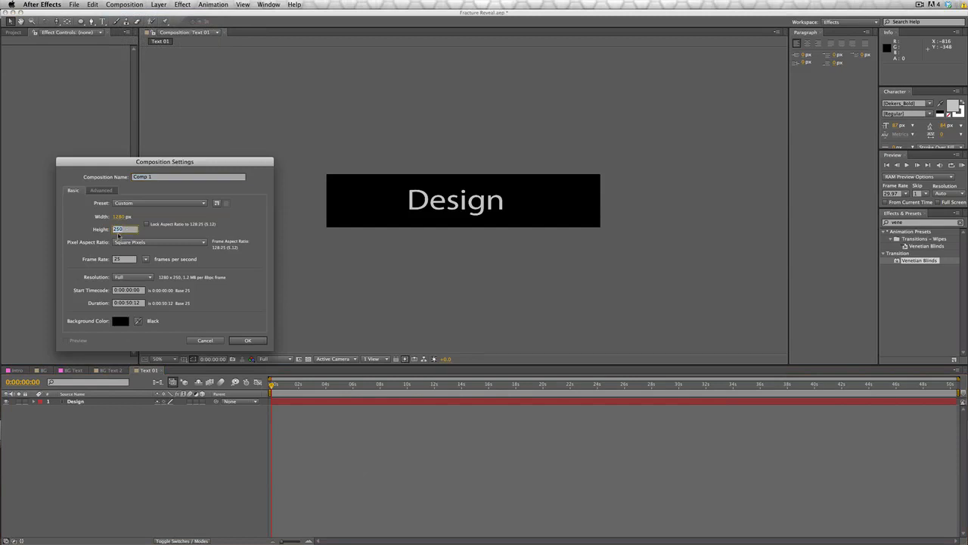
pyautogui.write('720')
pyautogui.press('Return')
# - Check the size, frame rate and duration in the BG Text 2 composition's settings
pyautogui.click(106, 370)
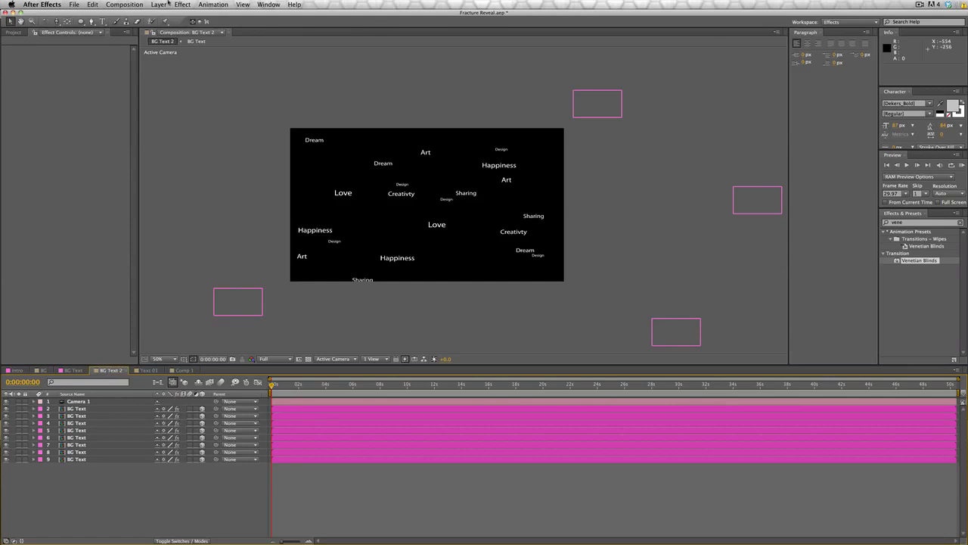
pyautogui.click(123, 4)
pyautogui.click(142, 28)
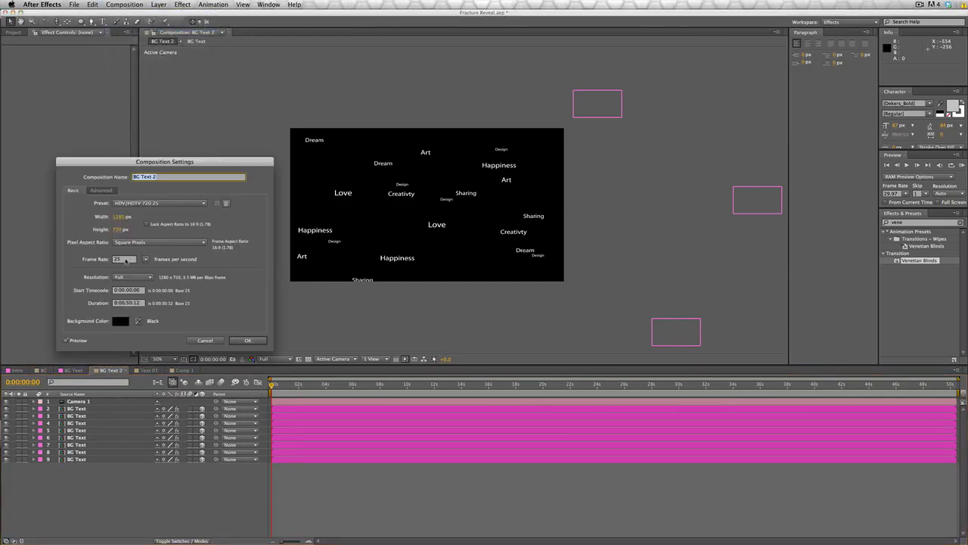
pyautogui.click(239, 340)
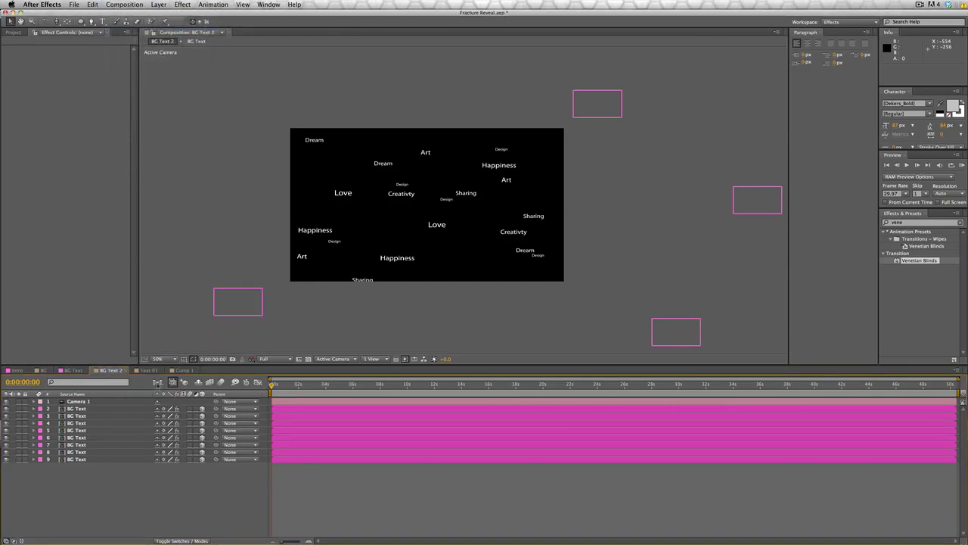
# - Switch between Comp 1 and Text 01, reordering their timelines, and file Text 01 in the Tutorial Comps folder
pyautogui.click(178, 371)
pyautogui.moveTo(179, 370); pyautogui.dragTo(143, 373)
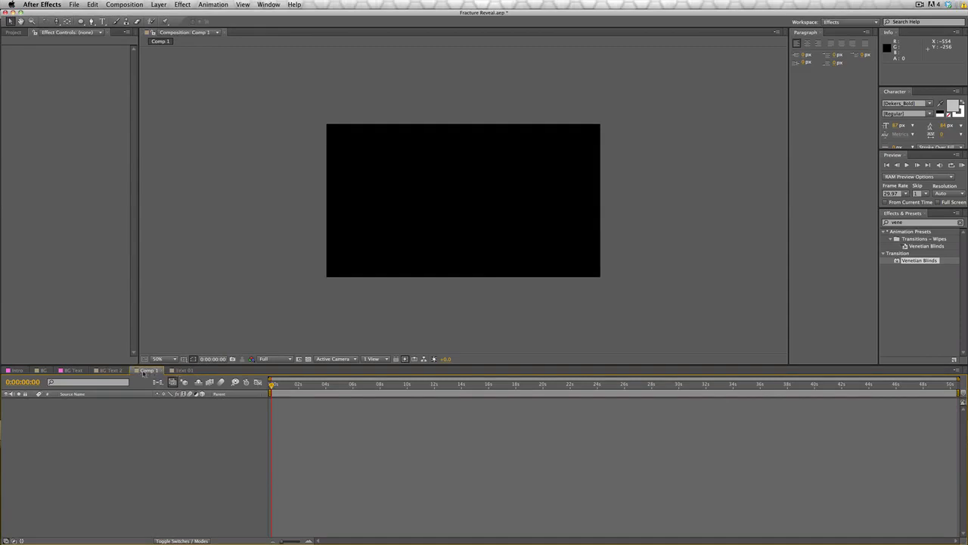
pyautogui.click(182, 369)
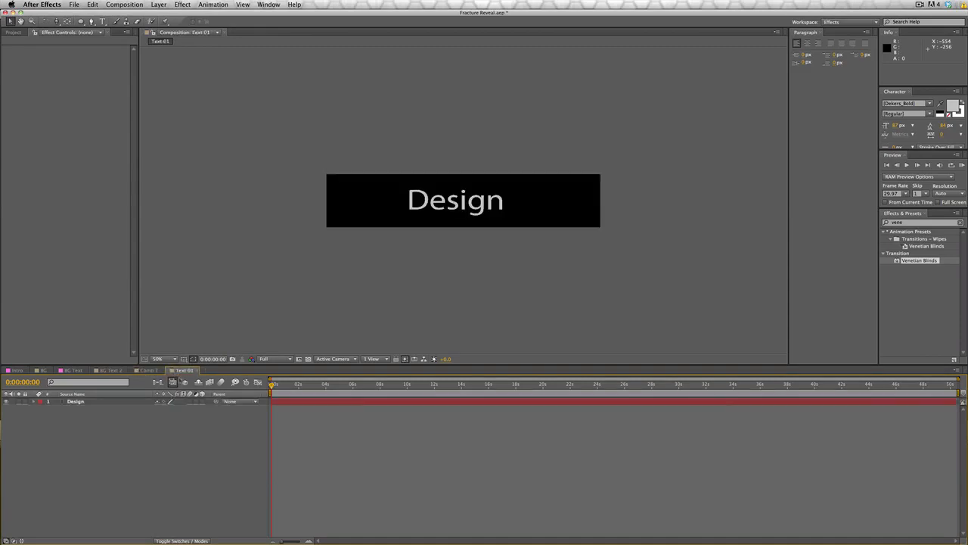
pyautogui.click(145, 371)
pyautogui.click(12, 31)
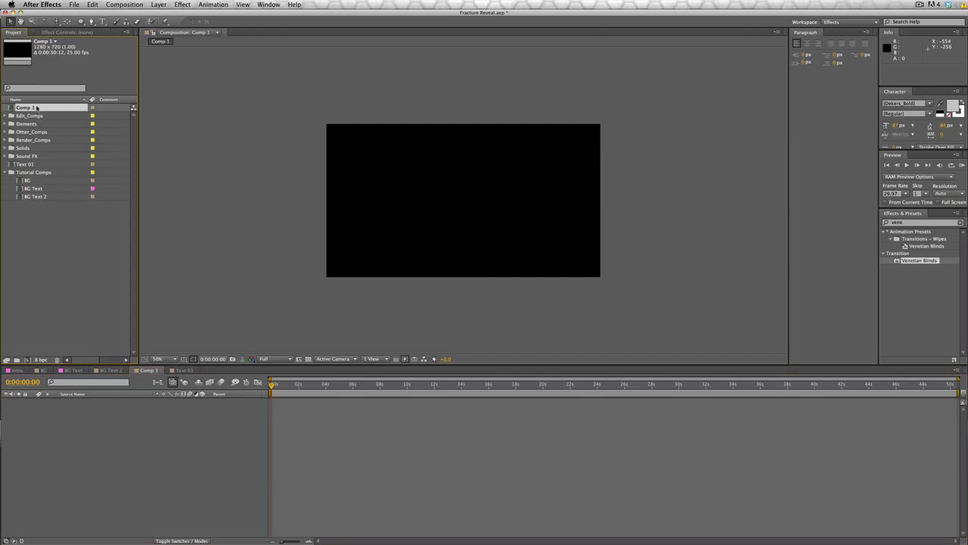
pyautogui.moveTo(34, 163); pyautogui.dragTo(34, 175)
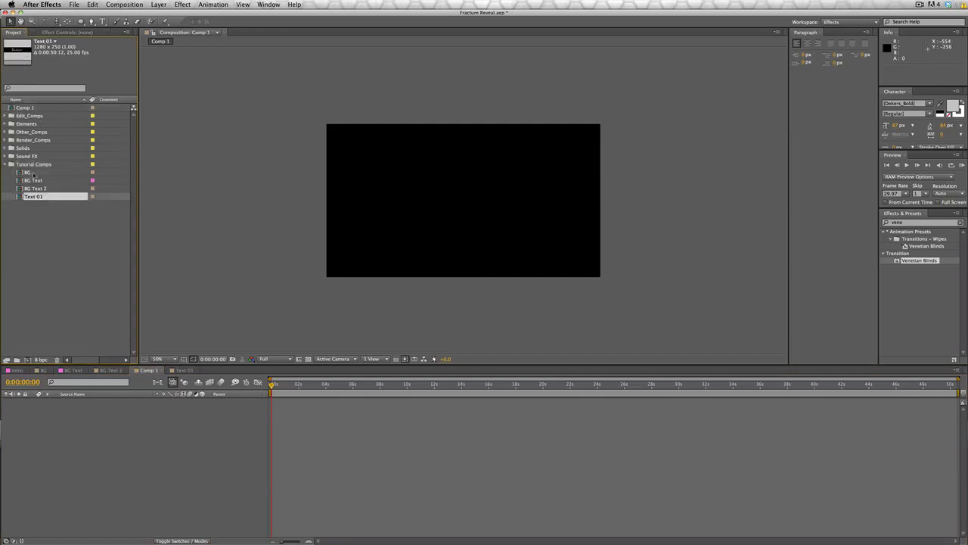
# - Rename Comp 1 as Edit Text and file it in the Tutorial Comps folder
pyautogui.click(32, 109)
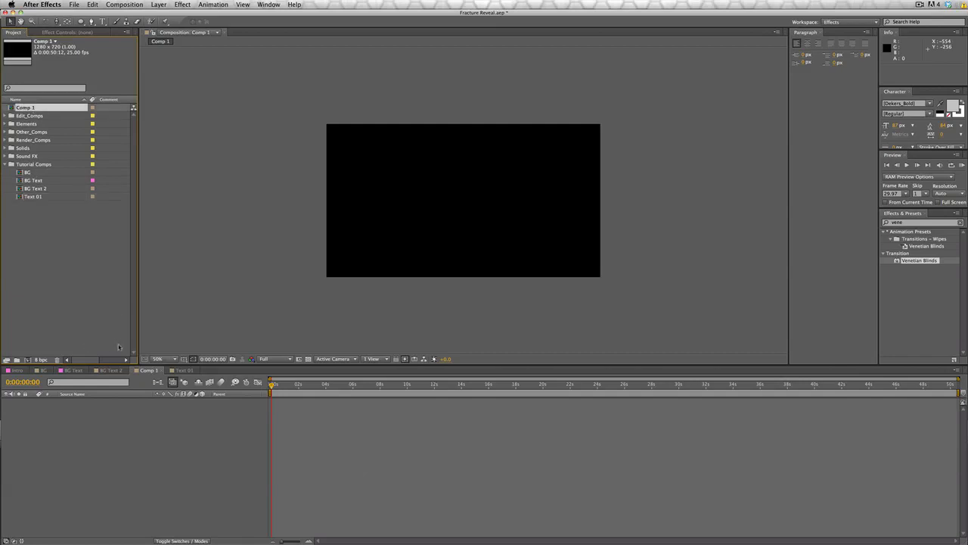
pyautogui.click(125, 5)
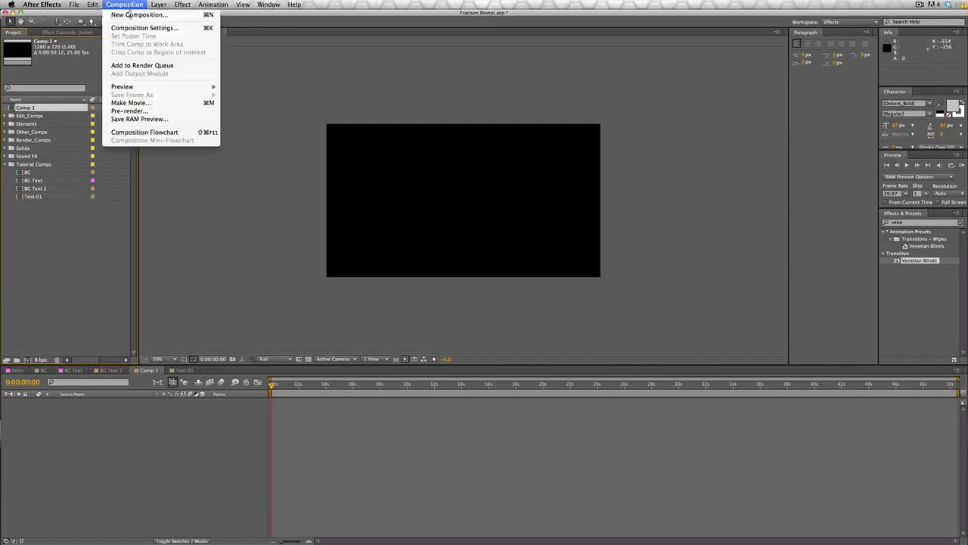
pyautogui.click(132, 28)
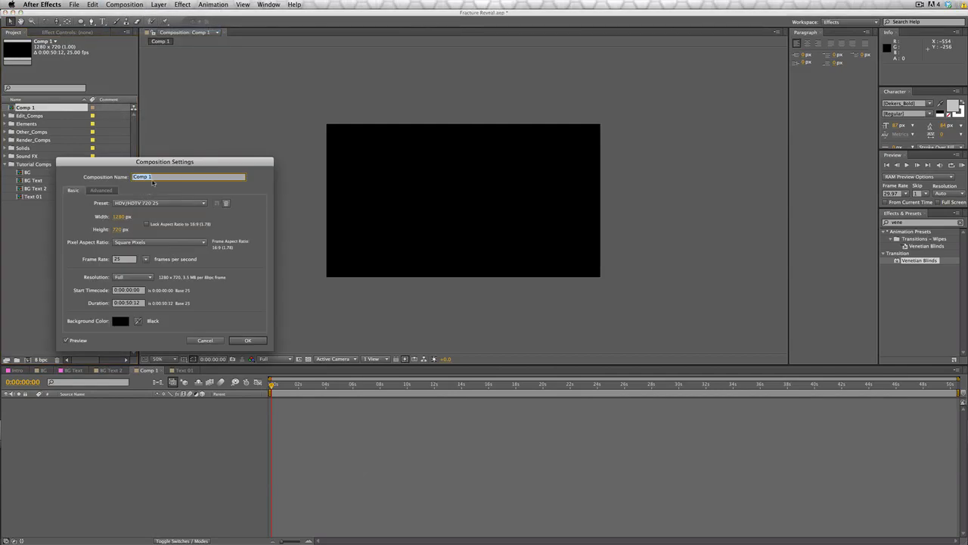
pyautogui.write('edit Text')
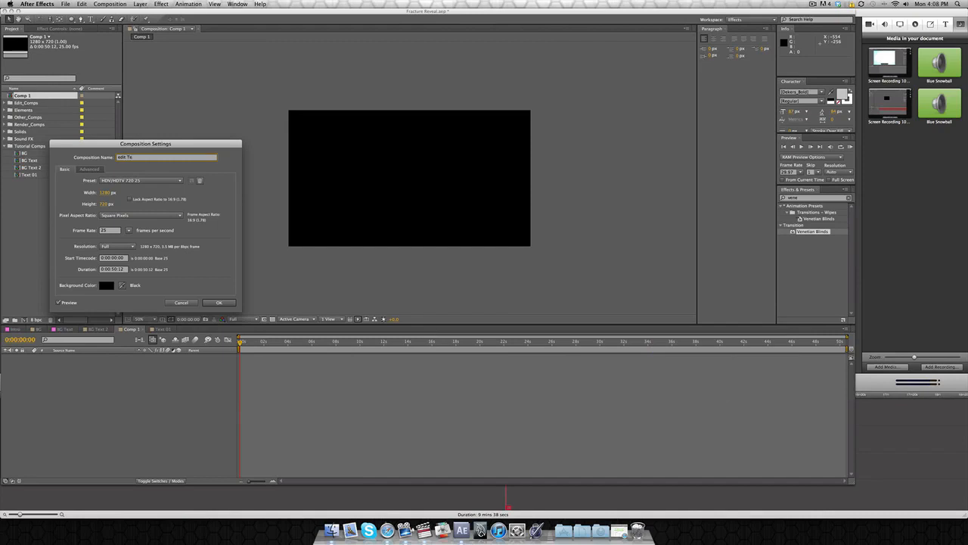
pyautogui.press('Return')
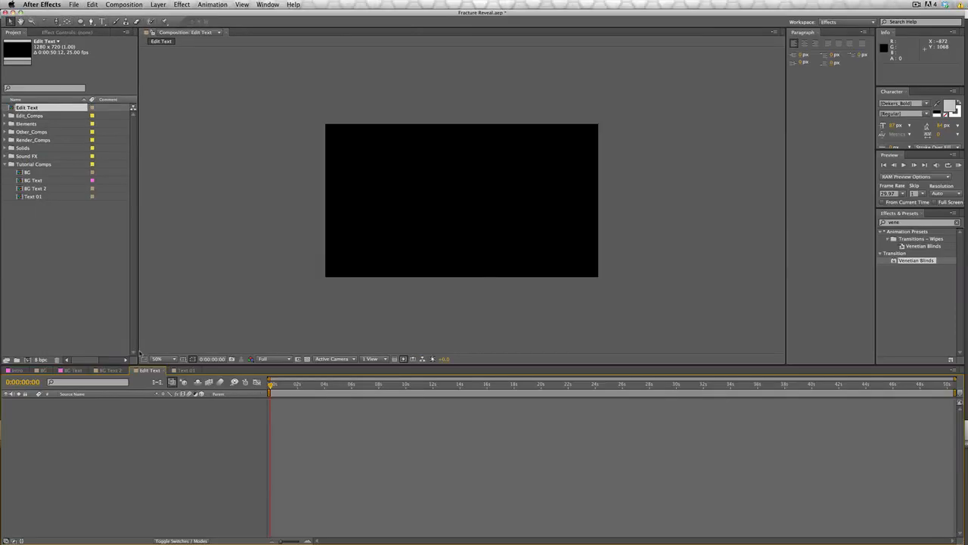
pyautogui.moveTo(43, 112); pyautogui.dragTo(41, 165)
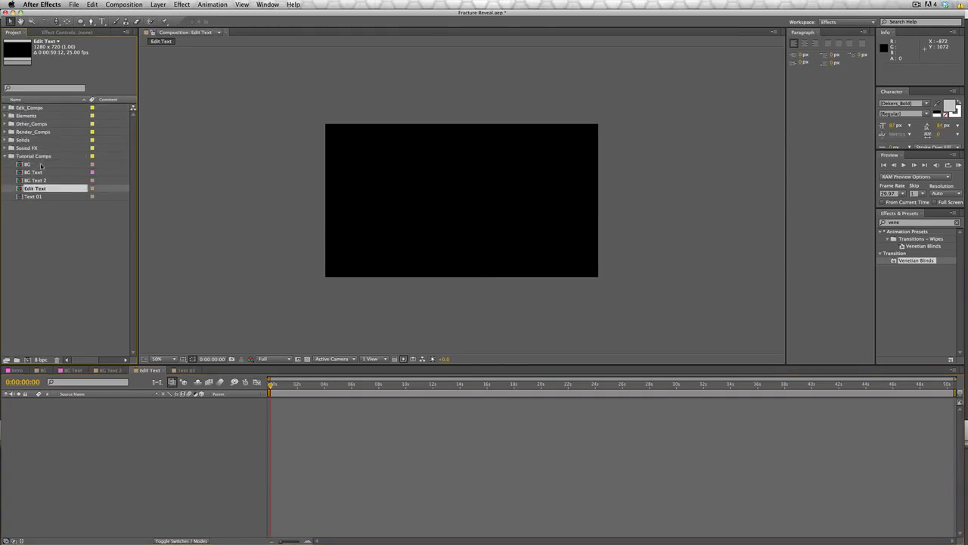
# - Place the Text 01 composition in Edit Text as a layer and make it a 3D layer
pyautogui.click(43, 217)
pyautogui.moveTo(43, 196); pyautogui.dragTo(187, 465)
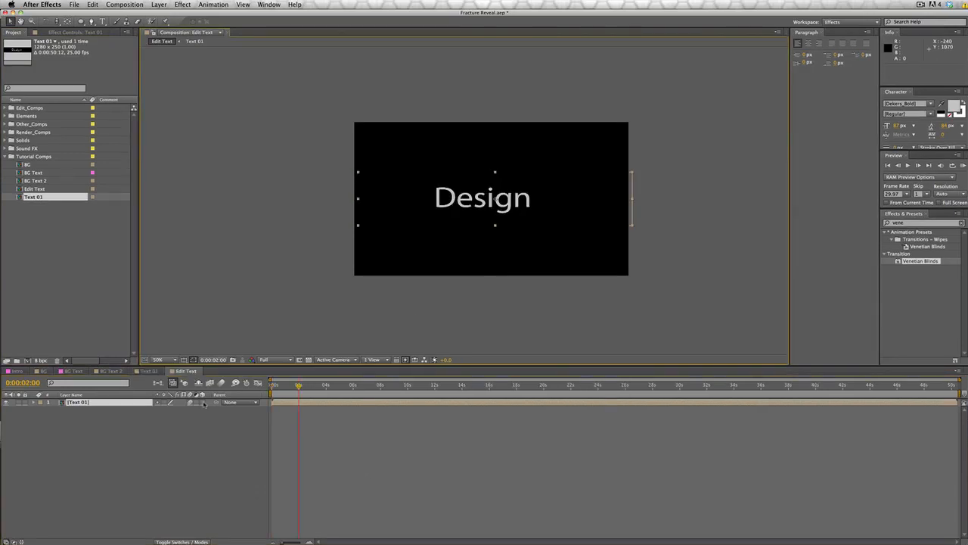
pyautogui.click(203, 403)
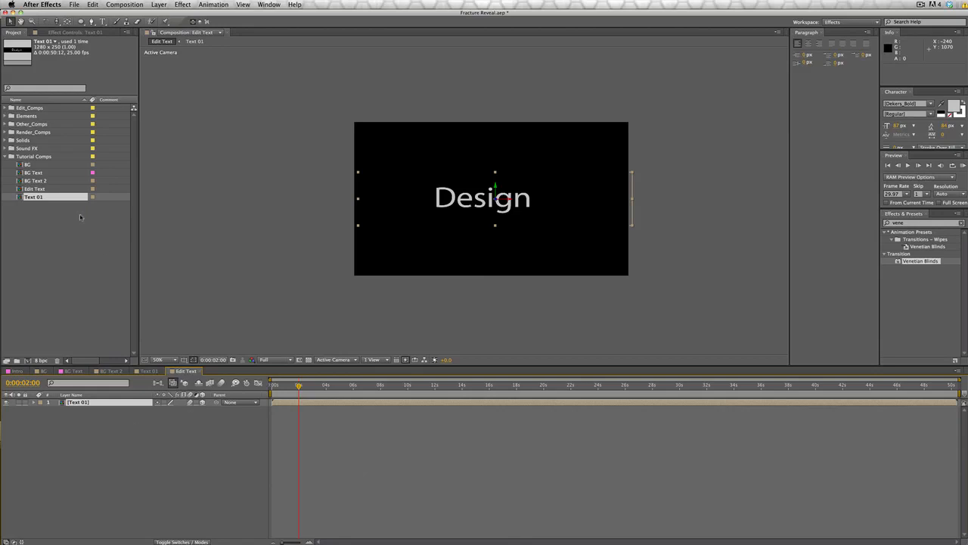
# - Draw a closed four-point slanted mask on the Text 01 layer near the left edge of the frame with the Pen tool
pyautogui.click(92, 22)
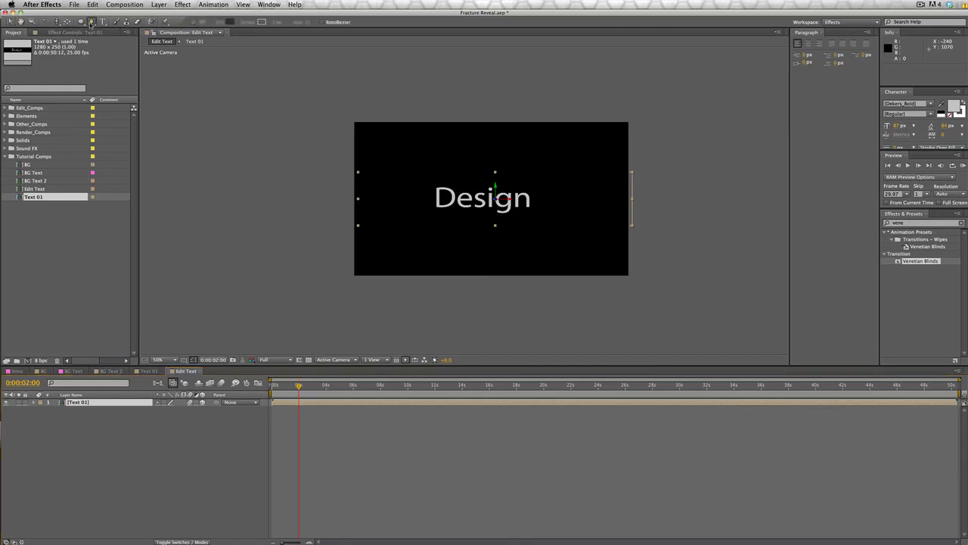
pyautogui.click(367, 158)
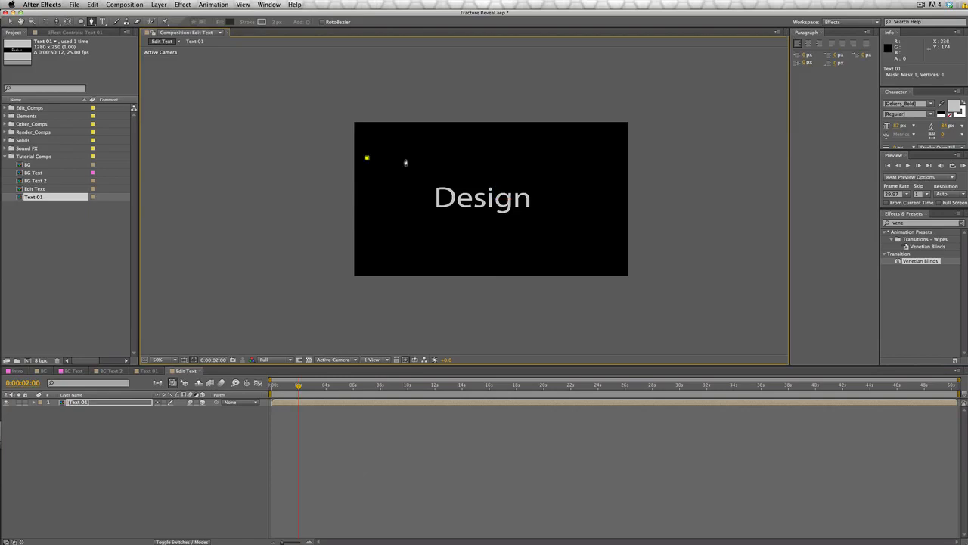
pyautogui.click(413, 159)
pyautogui.click(380, 292)
pyautogui.click(333, 292)
pyautogui.click(367, 158)
pyautogui.click(9, 21)
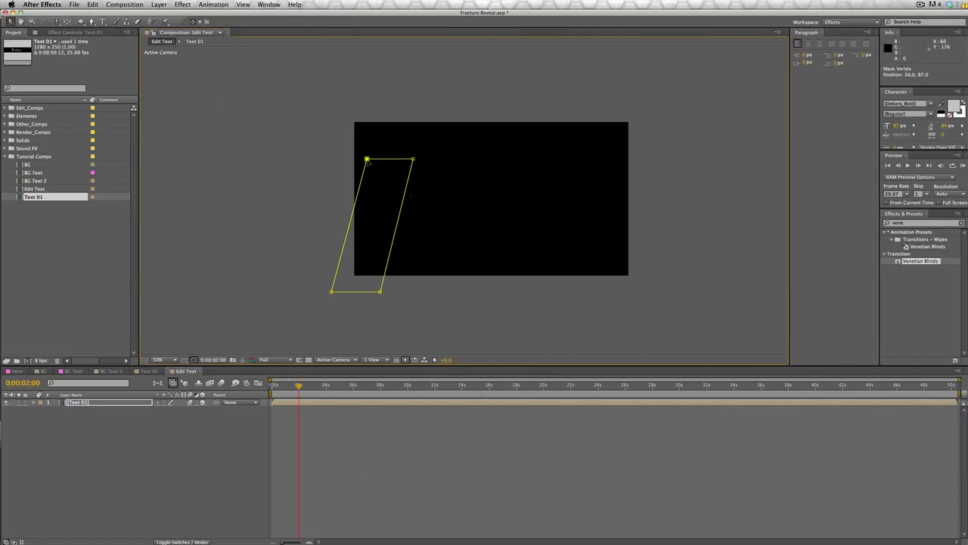
# - Adjust the mask's corner points into a shorter, narrower slanted parallelogram
pyautogui.moveTo(332, 292); pyautogui.dragTo(375, 292)
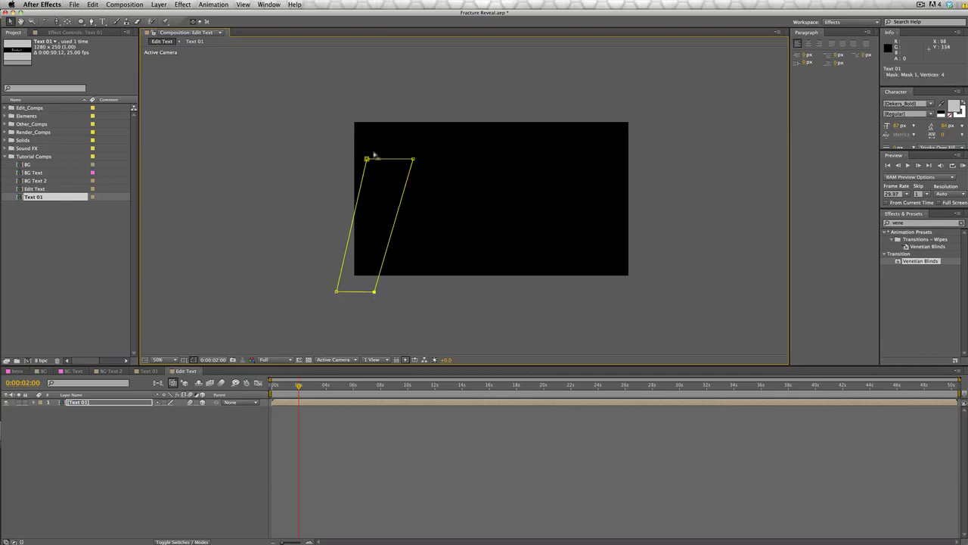
pyautogui.moveTo(367, 159); pyautogui.dragTo(371, 159)
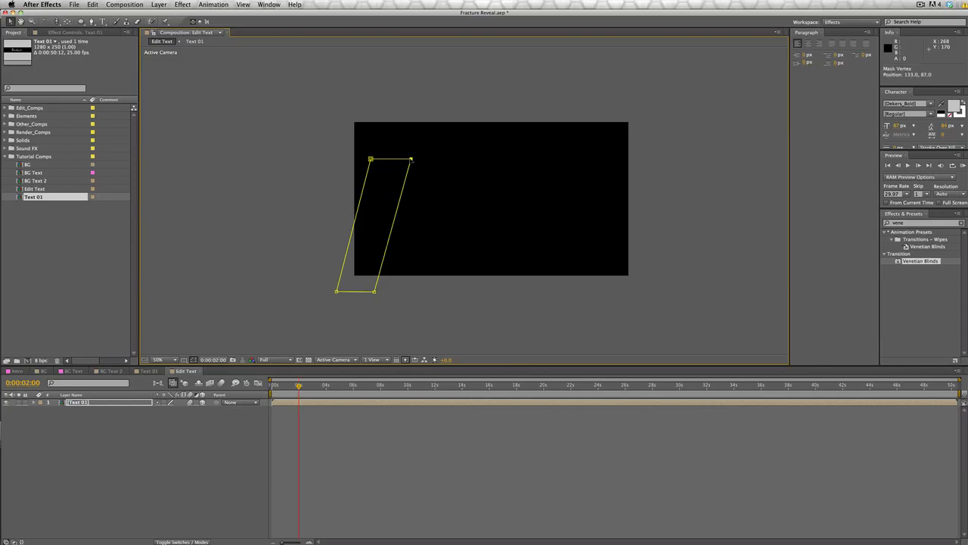
pyautogui.moveTo(413, 160); pyautogui.dragTo(405, 187)
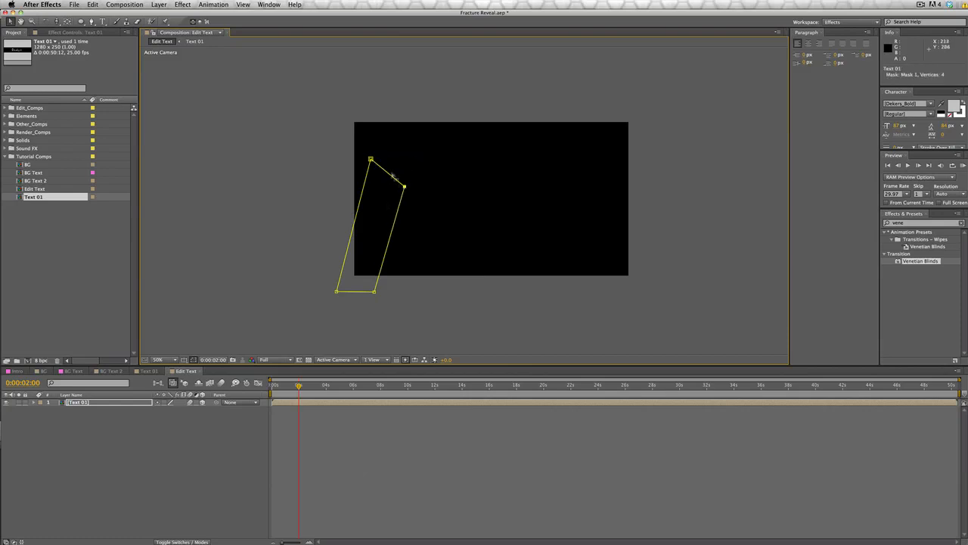
pyautogui.moveTo(370, 158); pyautogui.dragTo(390, 171)
pyautogui.doubleClick(368, 187)
pyautogui.doubleClick(326, 239)
pyautogui.click(342, 260)
pyautogui.moveTo(343, 259); pyautogui.dragTo(346, 259)
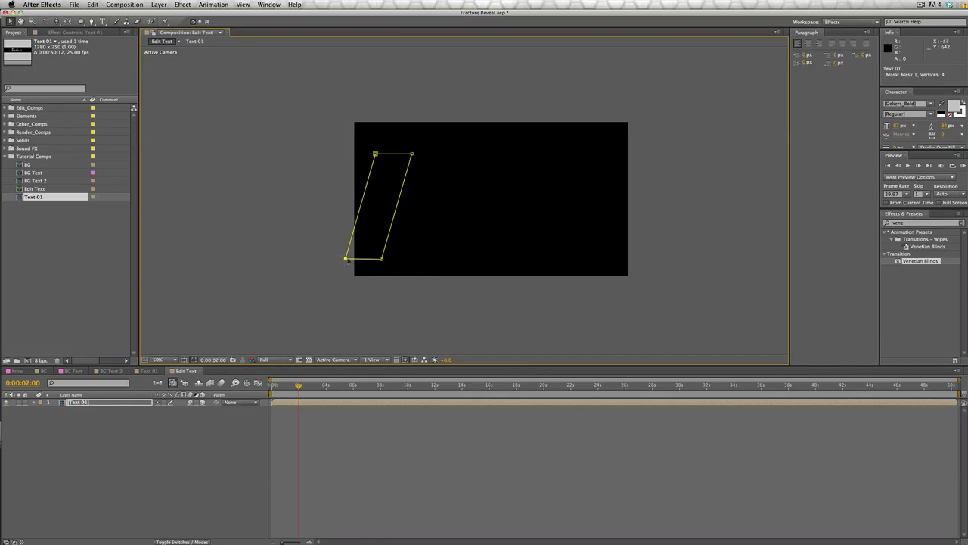
# - Select the whole mask of the Text 01 layer and shift it slightly upward with free transform
pyautogui.moveTo(412, 153); pyautogui.dragTo(383, 174)
pyautogui.doubleClick(376, 154)
pyautogui.click(81, 403)
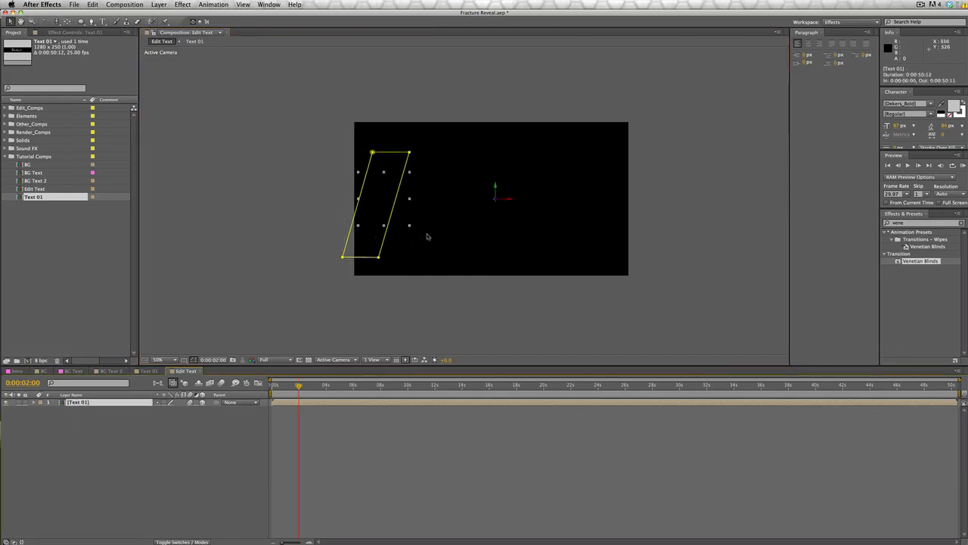
pyautogui.doubleClick(373, 152)
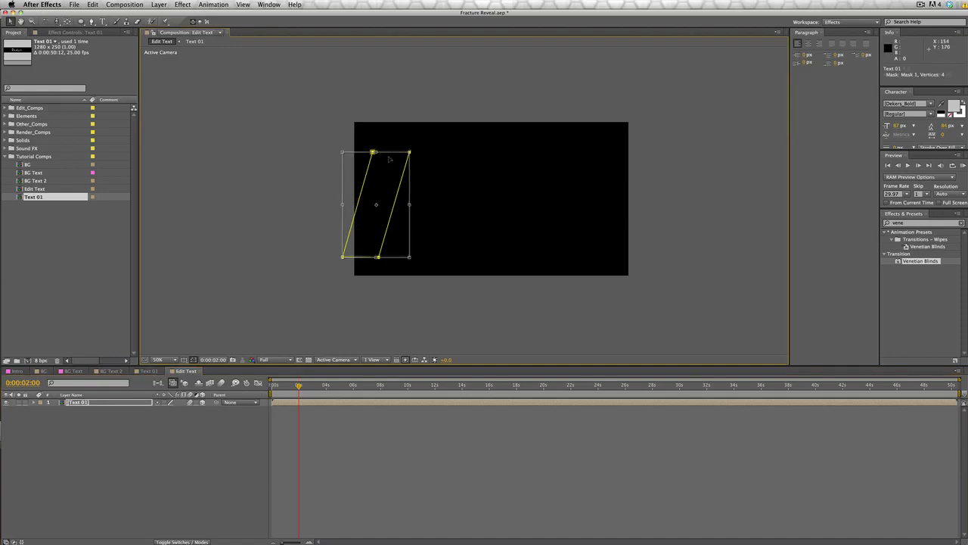
pyautogui.moveTo(387, 164); pyautogui.dragTo(390, 157)
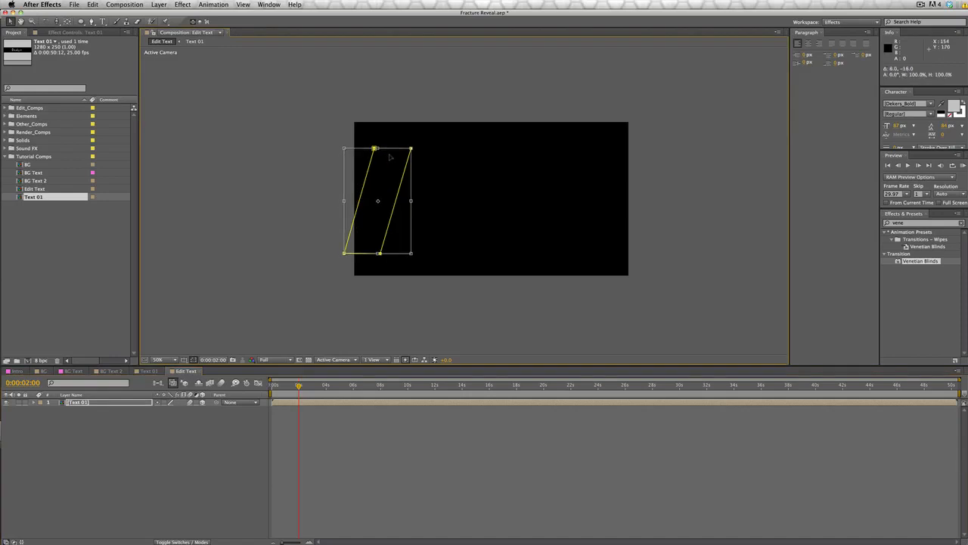
# - Move the Design text in Text 01 left to about 138, 166, so part of the D falls inside the Edit Text mask
pyautogui.click(151, 371)
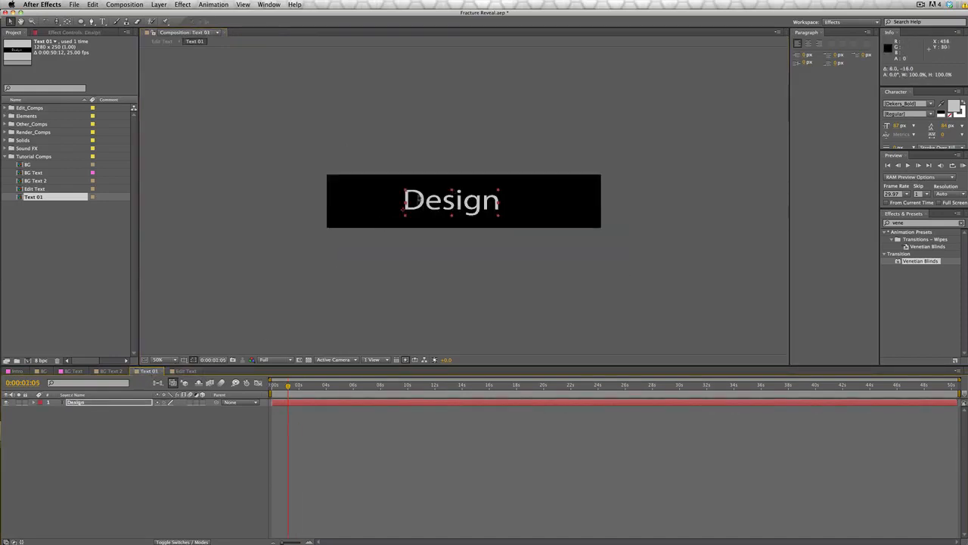
pyautogui.moveTo(473, 203); pyautogui.dragTo(418, 203)
pyautogui.click(184, 372)
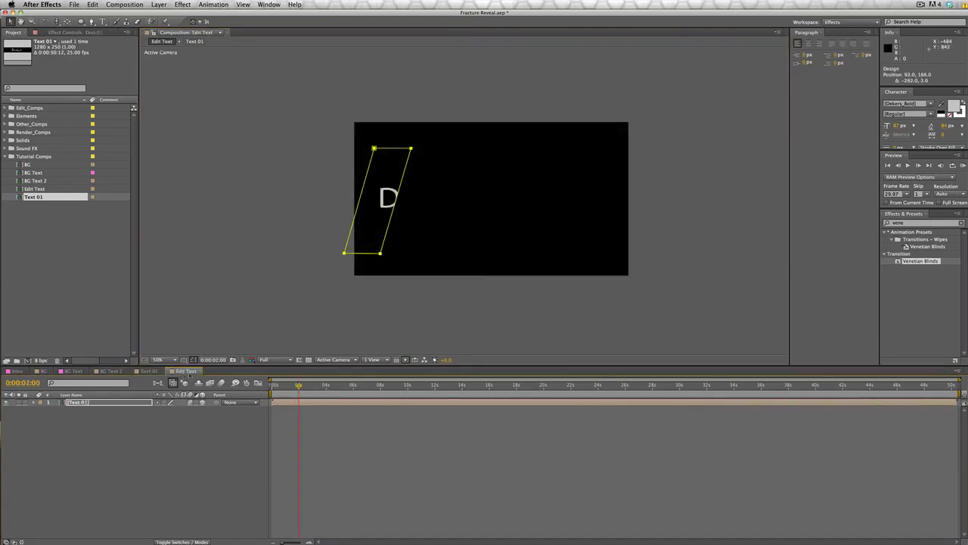
pyautogui.click(148, 371)
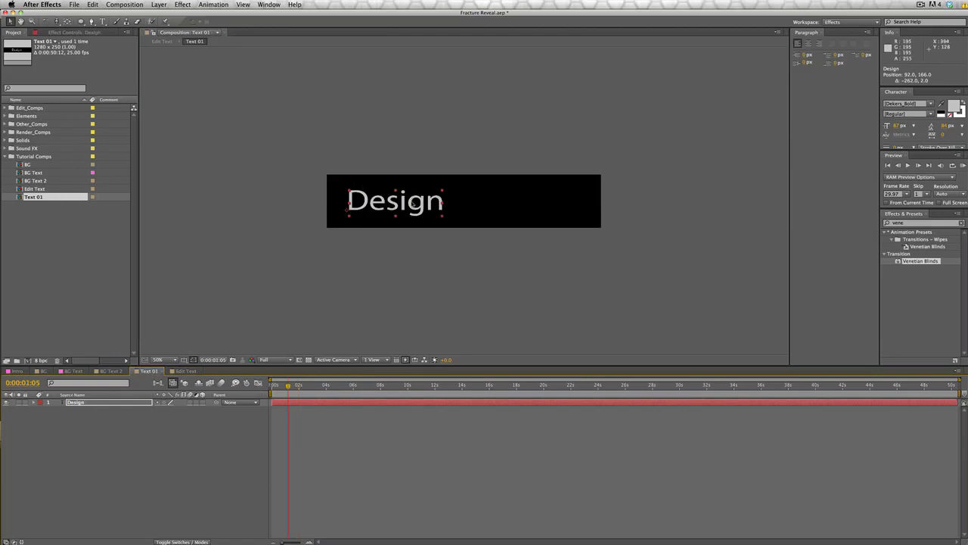
pyautogui.click(186, 371)
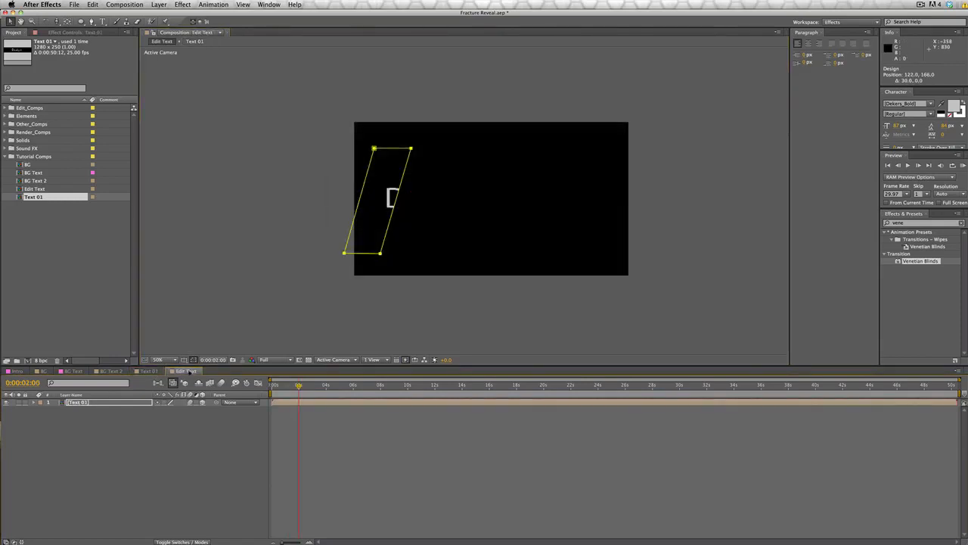
pyautogui.click(148, 372)
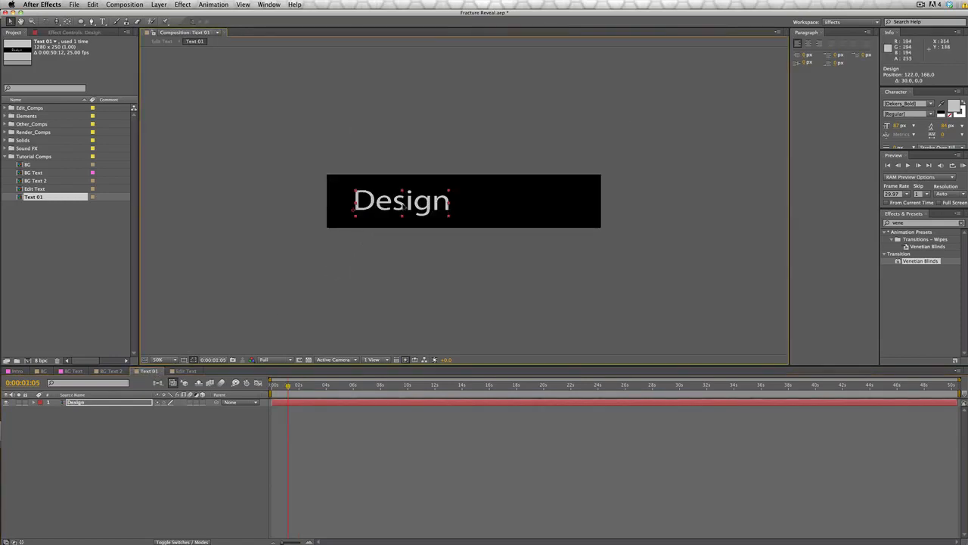
pyautogui.click(186, 372)
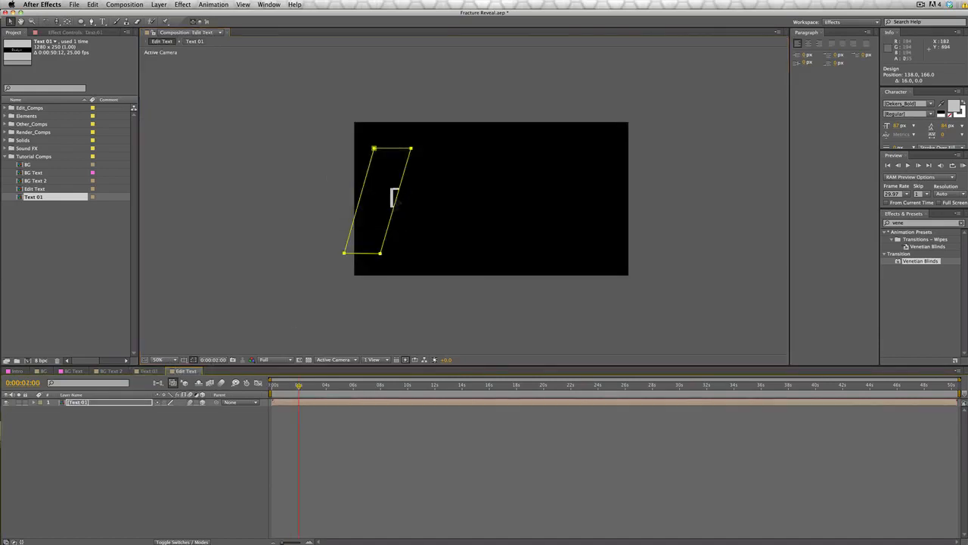
# - Increase the mask's slant by moving its upper corners right and its lower corners left
pyautogui.click(414, 150)
pyautogui.moveTo(414, 150); pyautogui.dragTo(420, 150)
pyautogui.moveTo(379, 255); pyautogui.dragTo(376, 253)
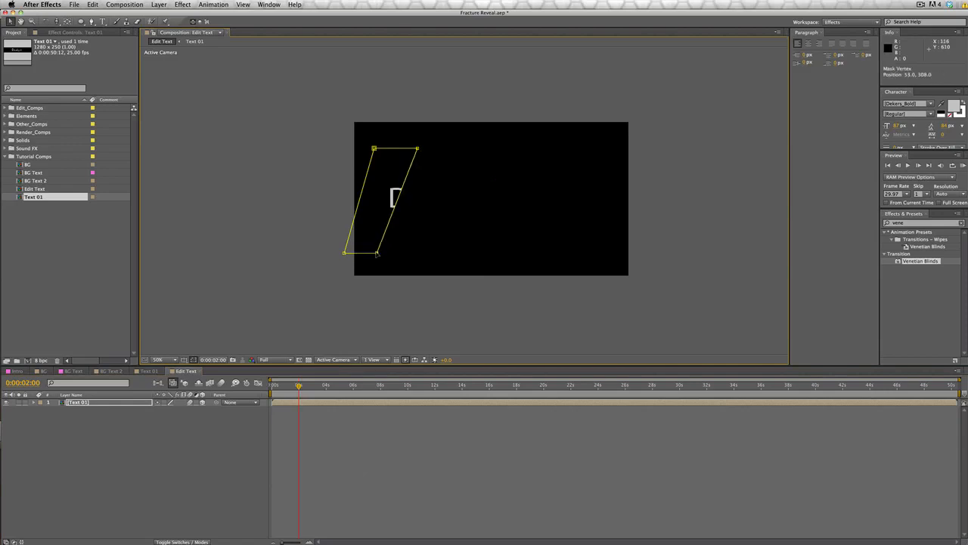
pyautogui.moveTo(374, 149); pyautogui.dragTo(383, 148)
pyautogui.moveTo(345, 254); pyautogui.dragTo(340, 252)
pyautogui.moveTo(383, 149); pyautogui.dragTo(380, 149)
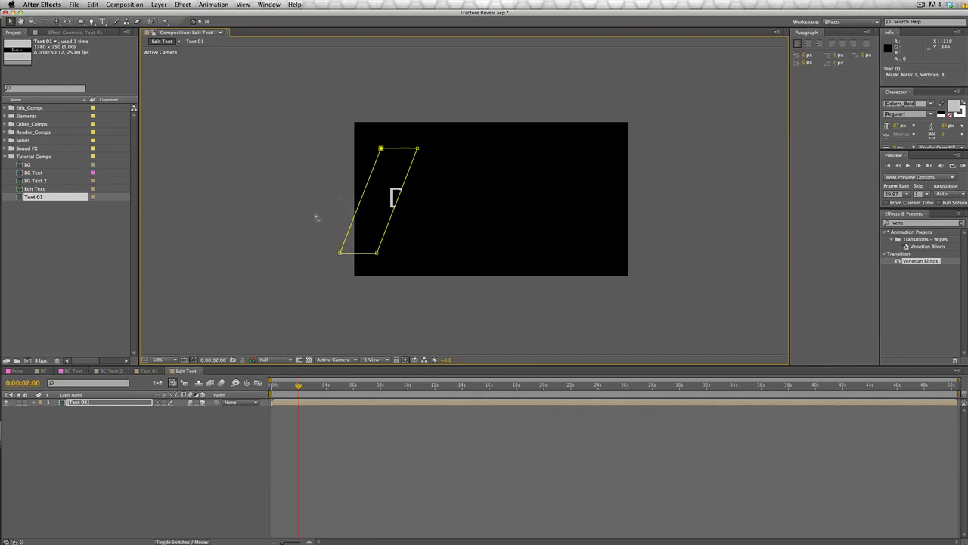
# - Move the whole slanted mask slightly up and right, then apply the transform and deselect the layer
pyautogui.doubleClick(383, 149)
pyautogui.moveTo(386, 168); pyautogui.dragTo(389, 161)
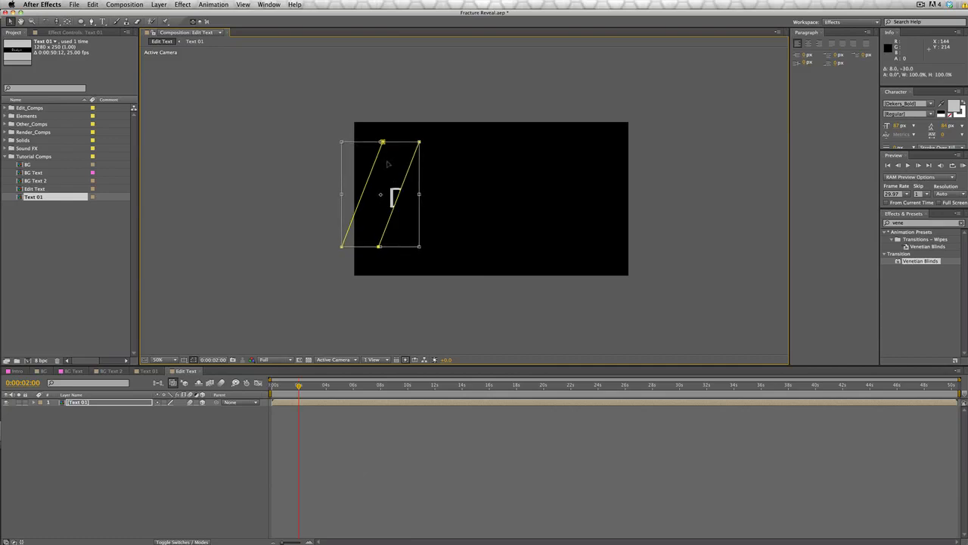
pyautogui.press('Return')
pyautogui.click(310, 275)
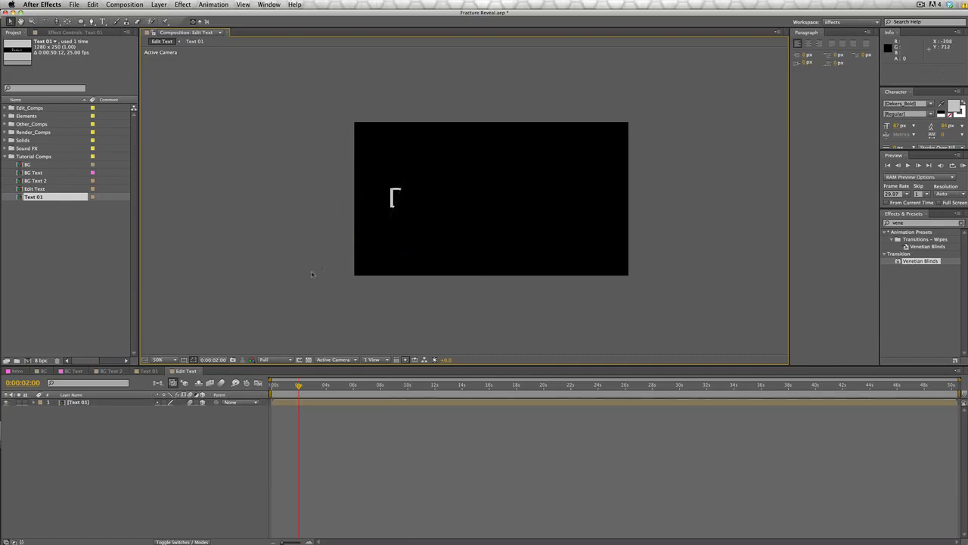
# - Add Anchor Point and Position keyframes to the masked Text 01 layer at 0:00:02:00
pyautogui.click(72, 404)
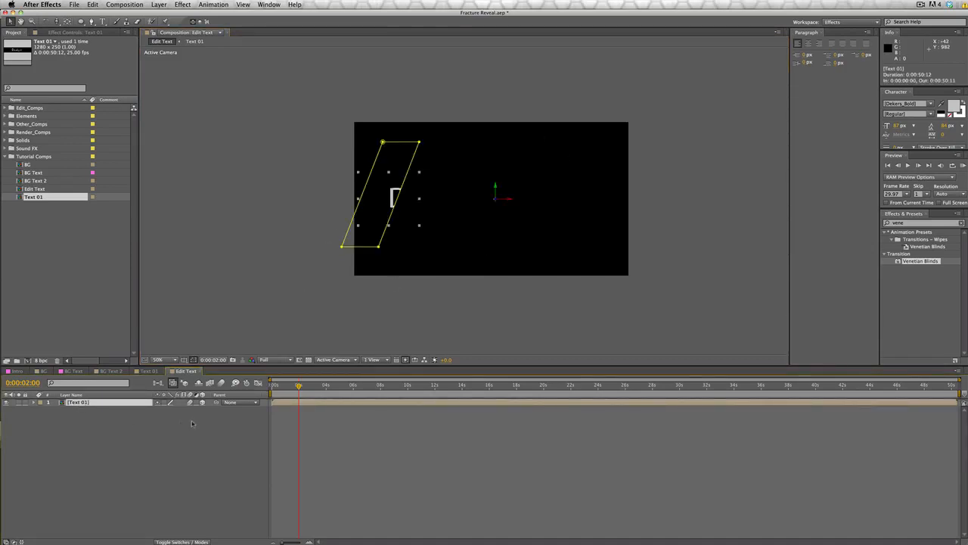
pyautogui.click(33, 403)
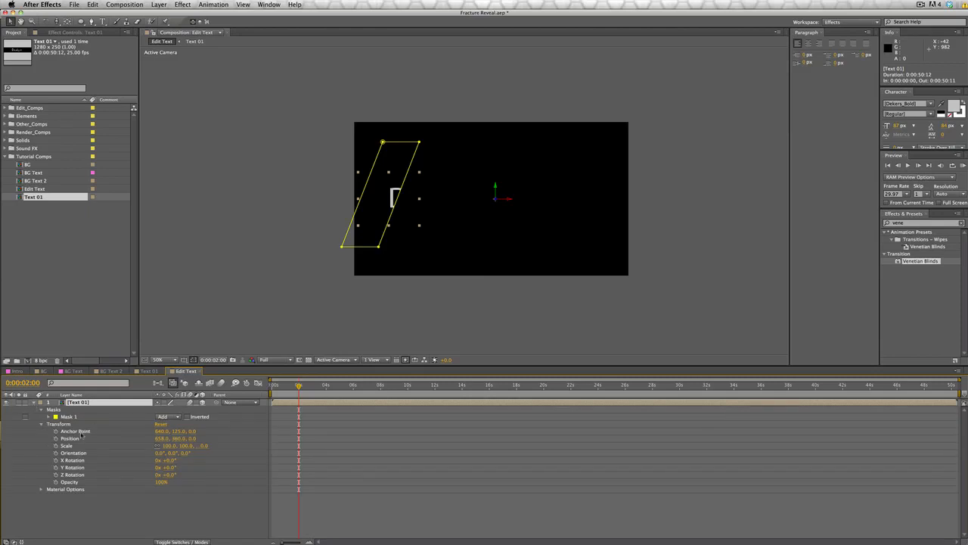
pyautogui.click(55, 431)
pyautogui.click(55, 438)
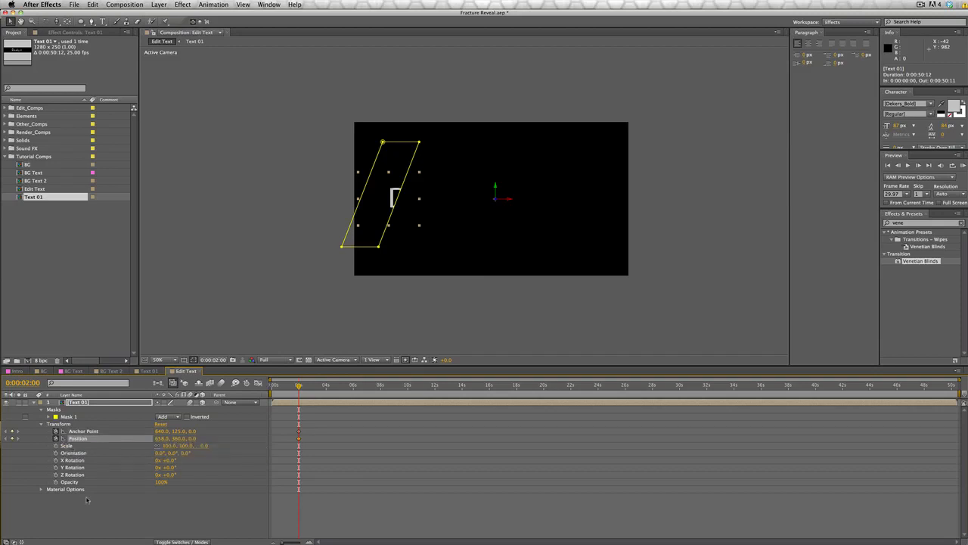
# - Add an Opacity keyframe to the masked Text 01 layer and shift the Anchor Point, Position and Opacity keyframes to 0:00:01:05
pyautogui.click(55, 482)
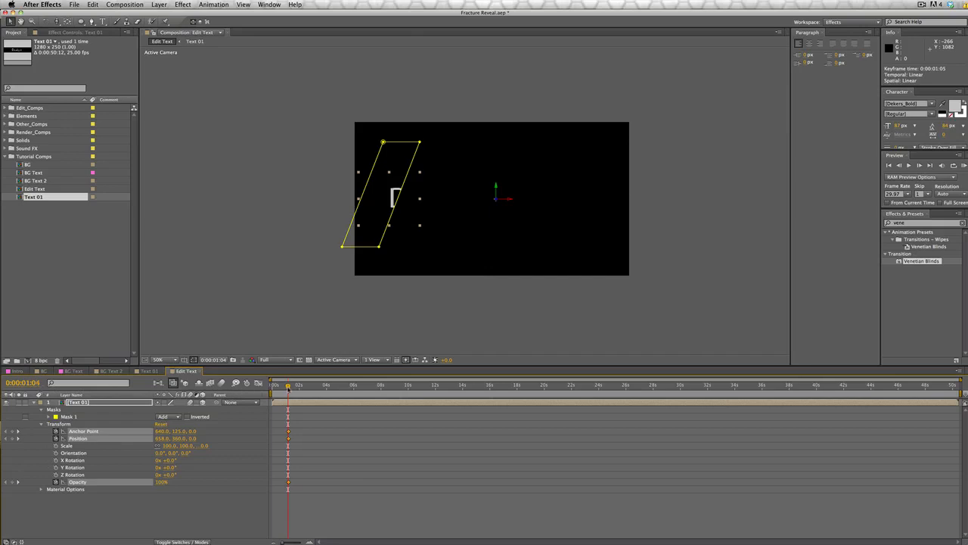
pyautogui.press('pagedown')
# - At 0:00:00:00, move the masked Text 01 piece up and right to about 784, 78, creating its starting Position keyframe
pyautogui.moveTo(289, 386); pyautogui.dragTo(271, 387)
pyautogui.moveTo(405, 203); pyautogui.dragTo(432, 145)
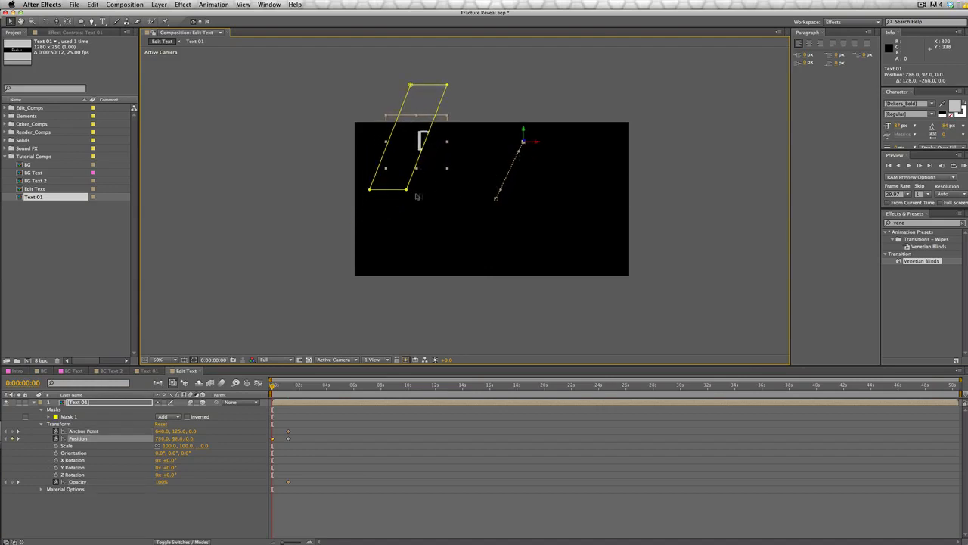
pyautogui.moveTo(428, 131)
pyautogui.mouseDown()
pyautogui.moveTo(423, 116)
pyautogui.moveTo(422, 132)
pyautogui.mouseUp()
pyautogui.moveTo(272, 388); pyautogui.dragTo(294, 387)
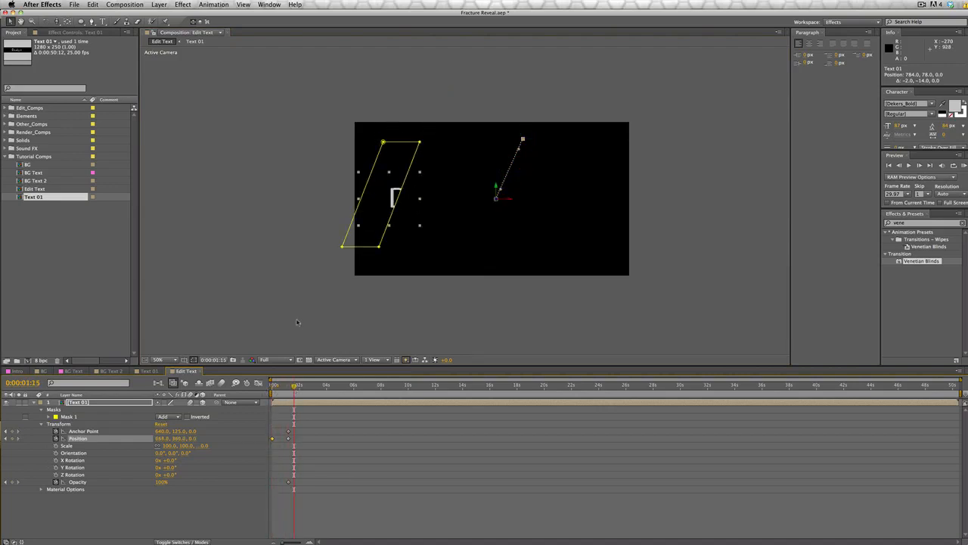
pyautogui.click(35, 500)
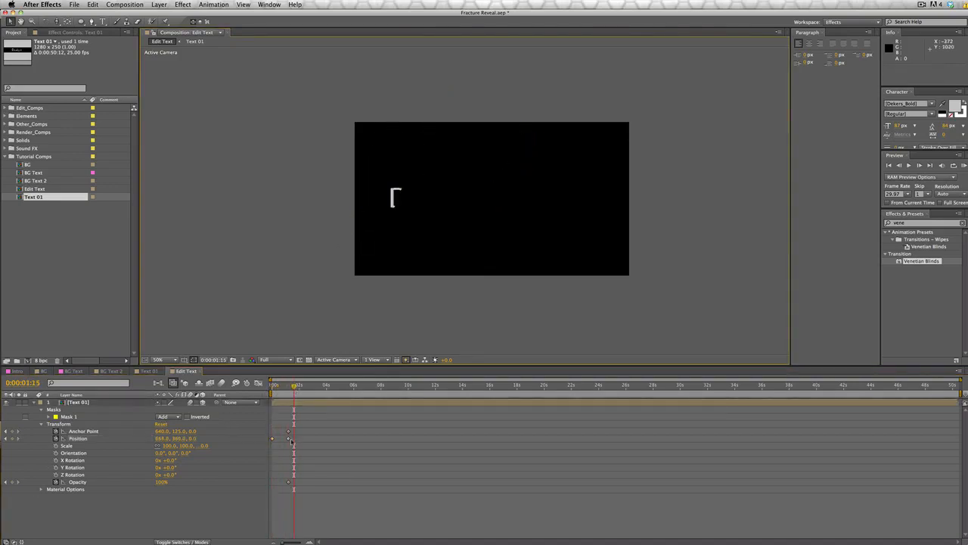
# - Apply Easy Ease to the Text 01 Position keyframe at 0:00:01:05
pyautogui.click(97, 439)
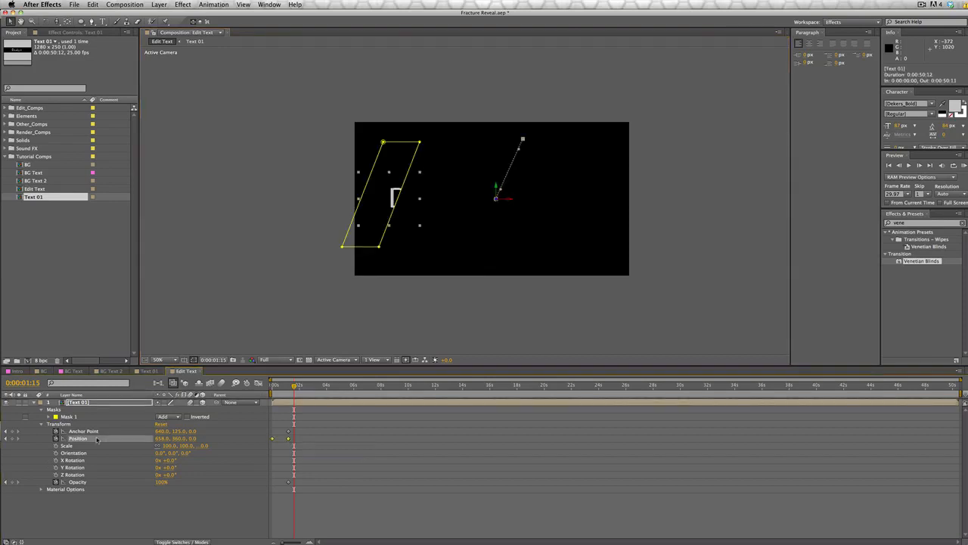
pyautogui.click(304, 441)
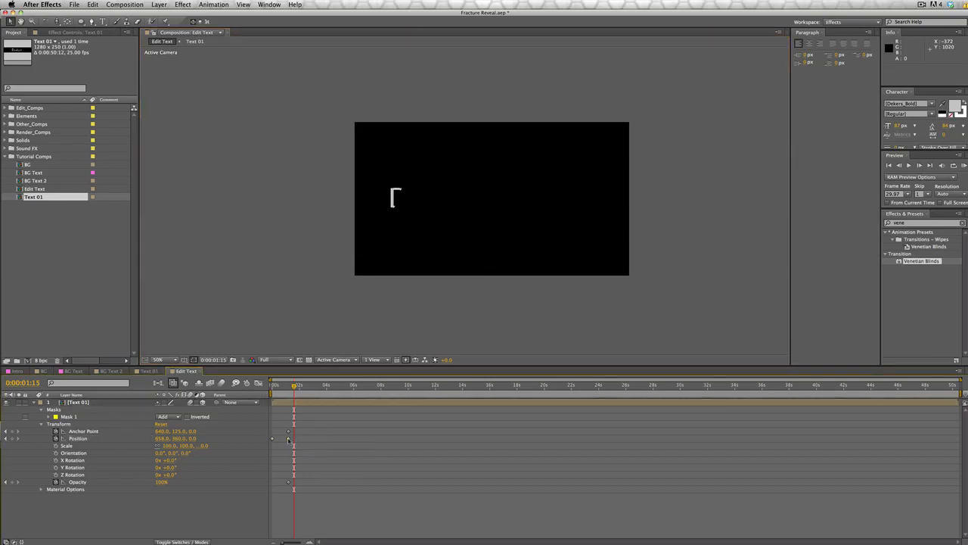
pyautogui.rightClick(288, 439)
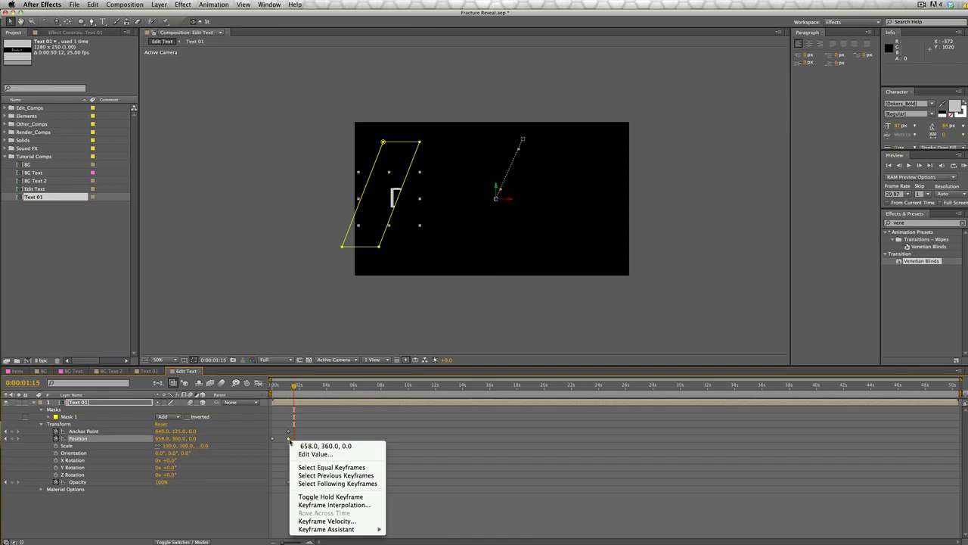
pyautogui.moveTo(336, 530)
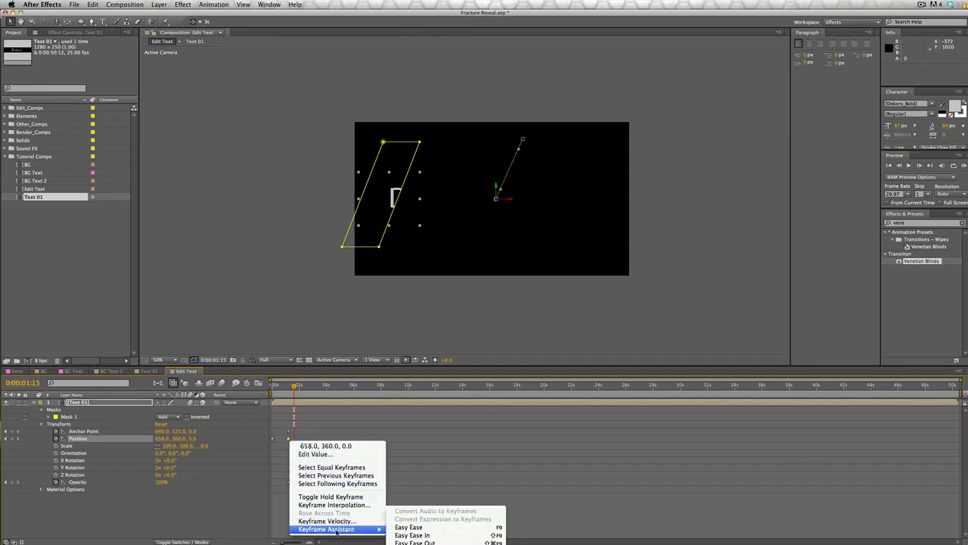
pyautogui.click(498, 527)
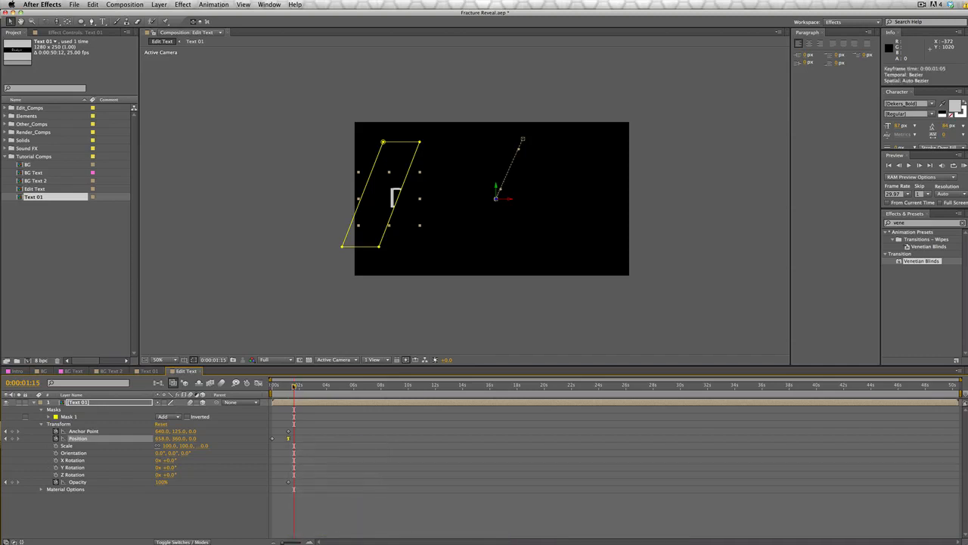
pyautogui.moveTo(293, 386)
pyautogui.mouseDown()
pyautogui.moveTo(269, 394)
pyautogui.moveTo(291, 390)
pyautogui.mouseUp()
pyautogui.click(88, 530)
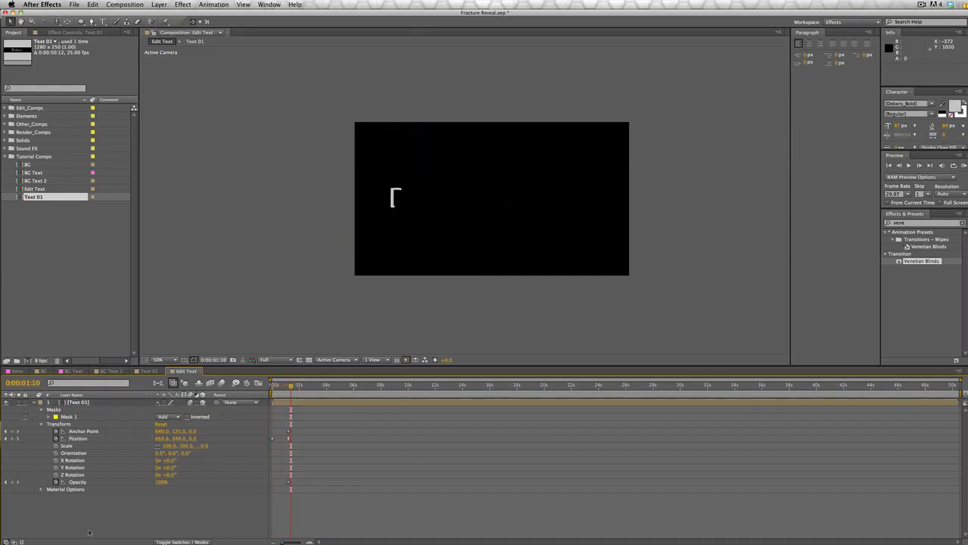
# - Set the Text 01 layer's Opacity to 0% at 0:00:00:01, the start of its move
pyautogui.click(34, 403)
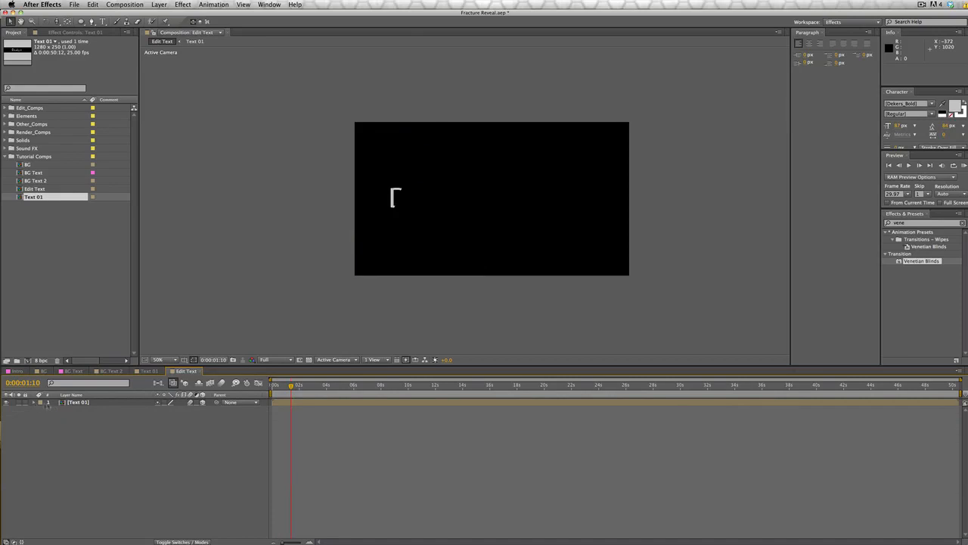
pyautogui.click(73, 404)
pyautogui.moveTo(291, 385); pyautogui.dragTo(268, 389)
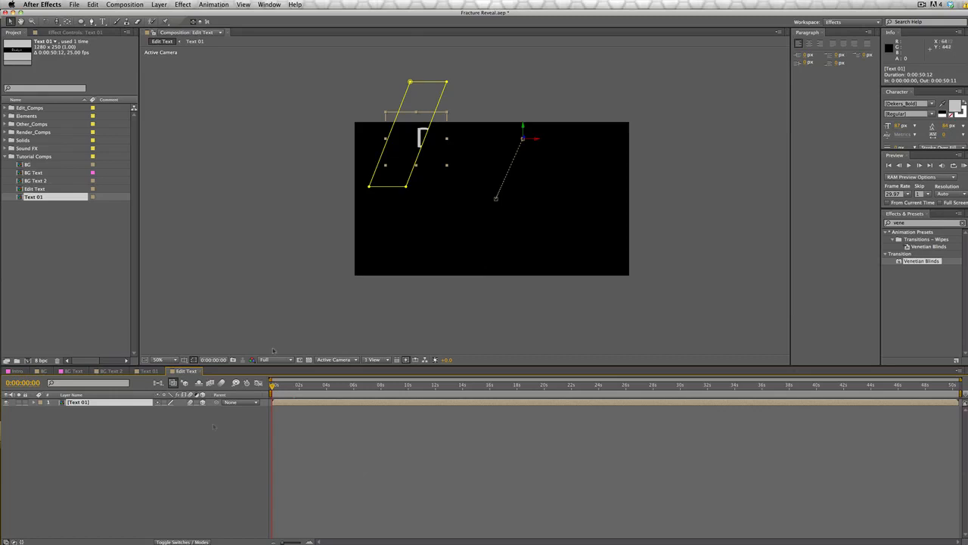
pyautogui.click(72, 421)
pyautogui.click(79, 402)
pyautogui.click(34, 403)
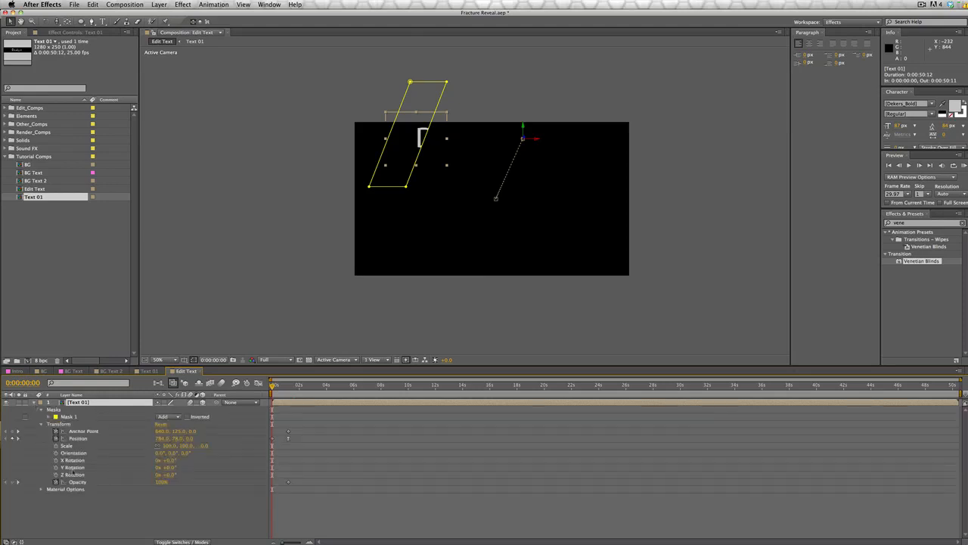
pyautogui.moveTo(272, 387)
pyautogui.mouseDown()
pyautogui.moveTo(293, 387)
pyautogui.moveTo(250, 386)
pyautogui.moveTo(288, 387)
pyautogui.moveTo(273, 386)
pyautogui.mouseUp()
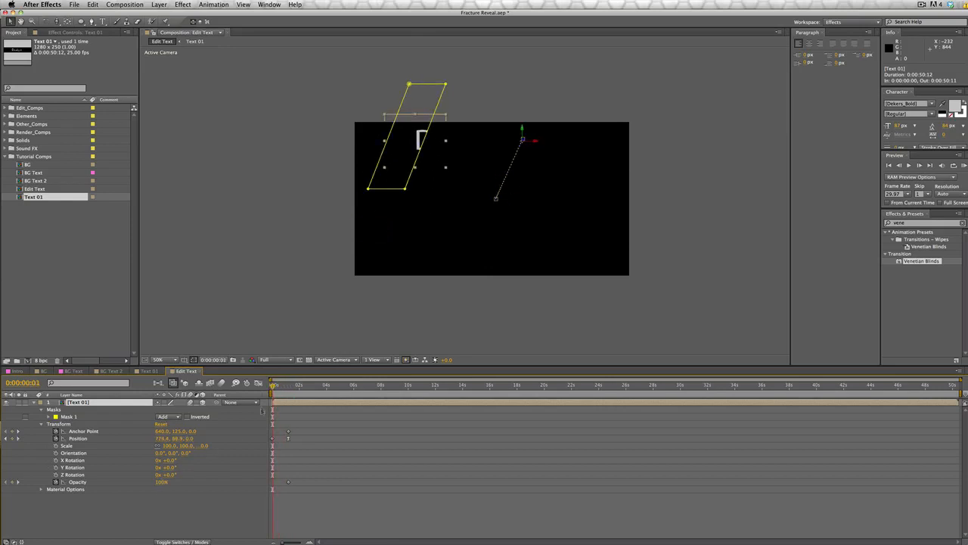
pyautogui.click(162, 482)
pyautogui.press('Return')
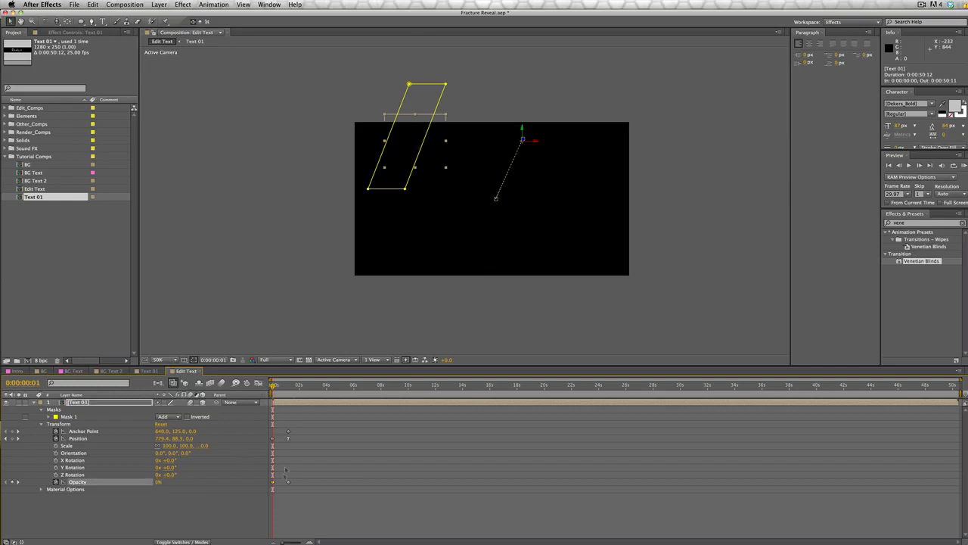
# - Move the 100% Opacity keyframe earlier to 0:00:00:24 and return to the start of the timeline
pyautogui.moveTo(274, 386); pyautogui.dragTo(281, 445)
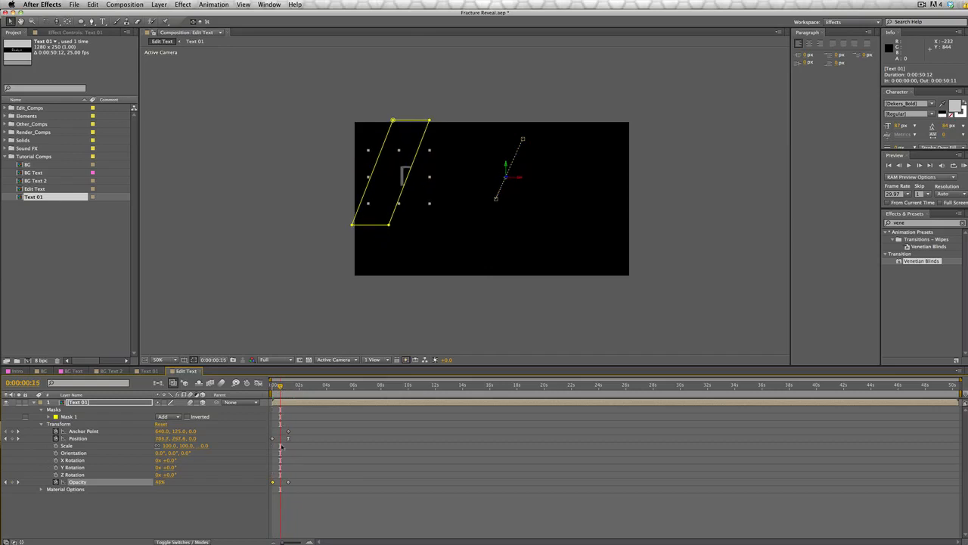
pyautogui.moveTo(287, 481); pyautogui.dragTo(284, 482)
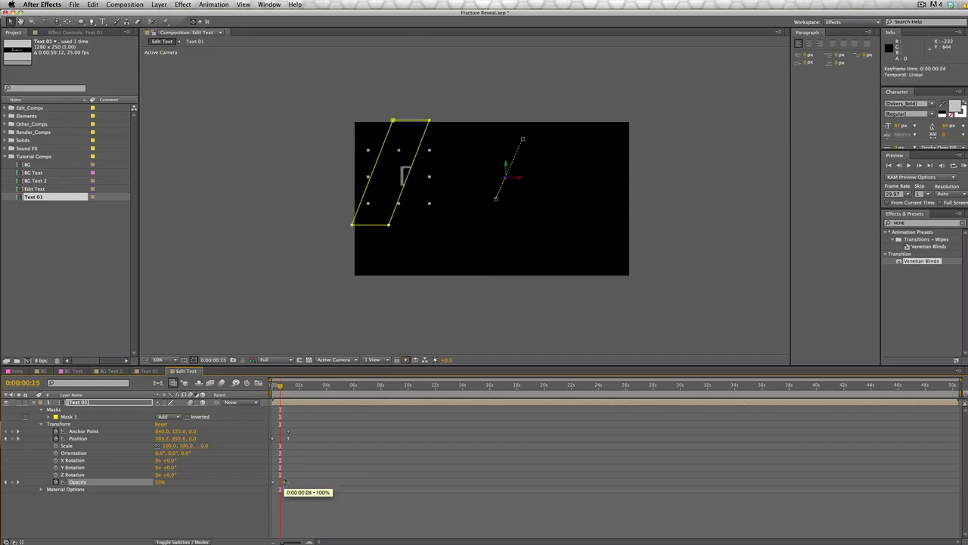
pyautogui.moveTo(280, 388); pyautogui.dragTo(272, 432)
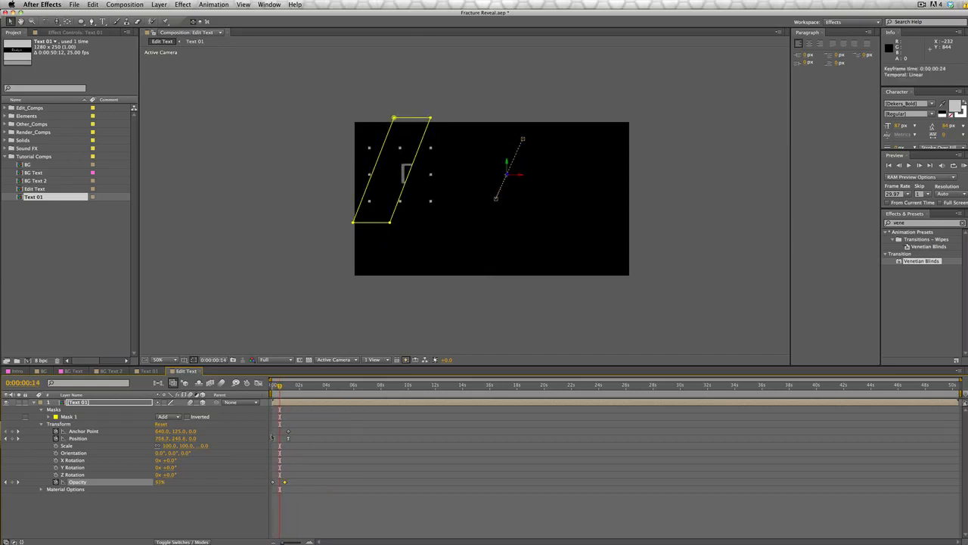
pyautogui.click(272, 439)
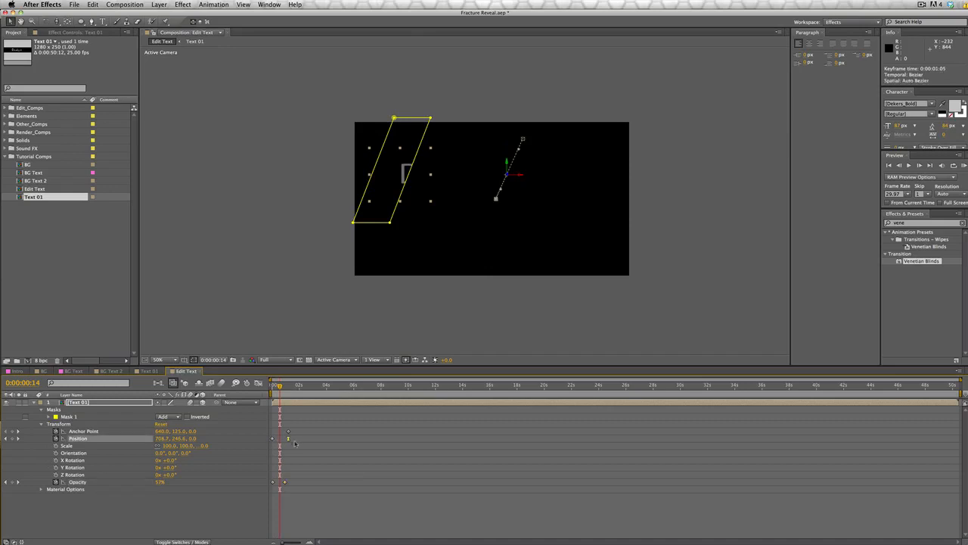
pyautogui.click(285, 482)
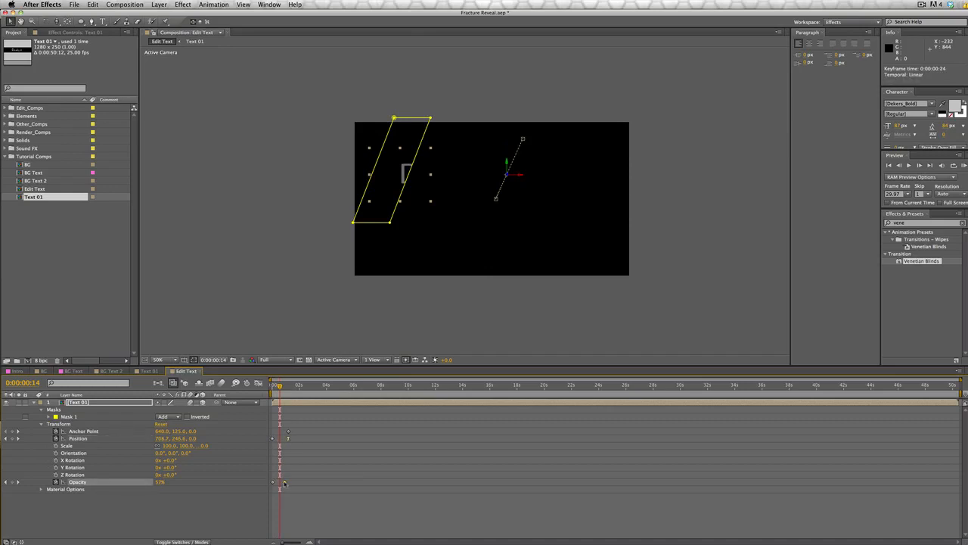
pyautogui.moveTo(280, 387)
pyautogui.mouseDown()
pyautogui.moveTo(295, 389)
pyautogui.moveTo(271, 388)
pyautogui.mouseUp()
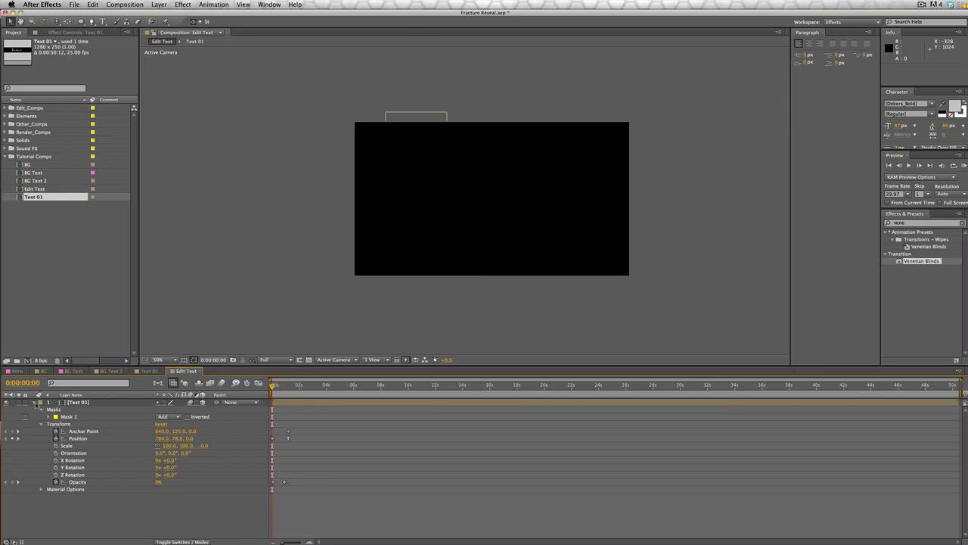
# - Collapse the Text 01 layer's properties and duplicate the layer
pyautogui.click(34, 402)
pyautogui.click(79, 402)
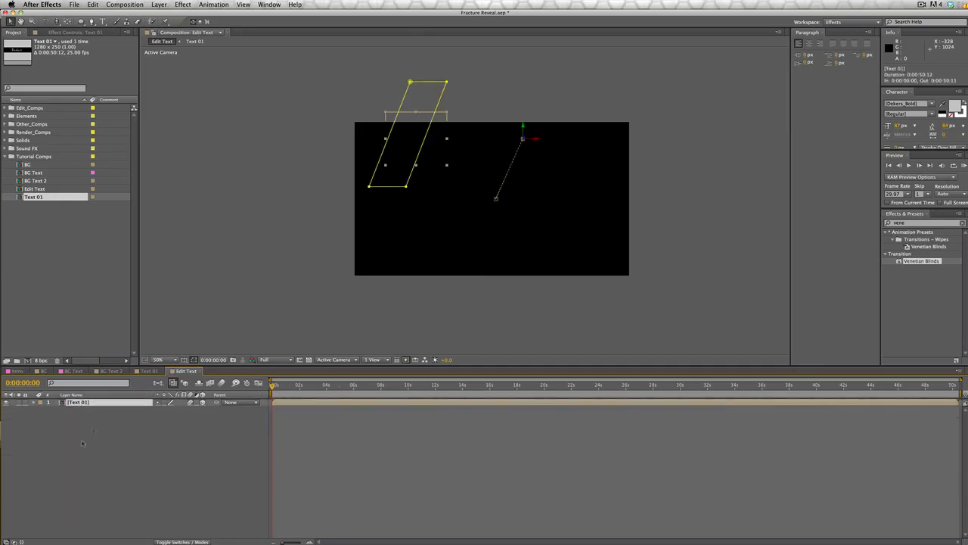
pyautogui.press('super+d')
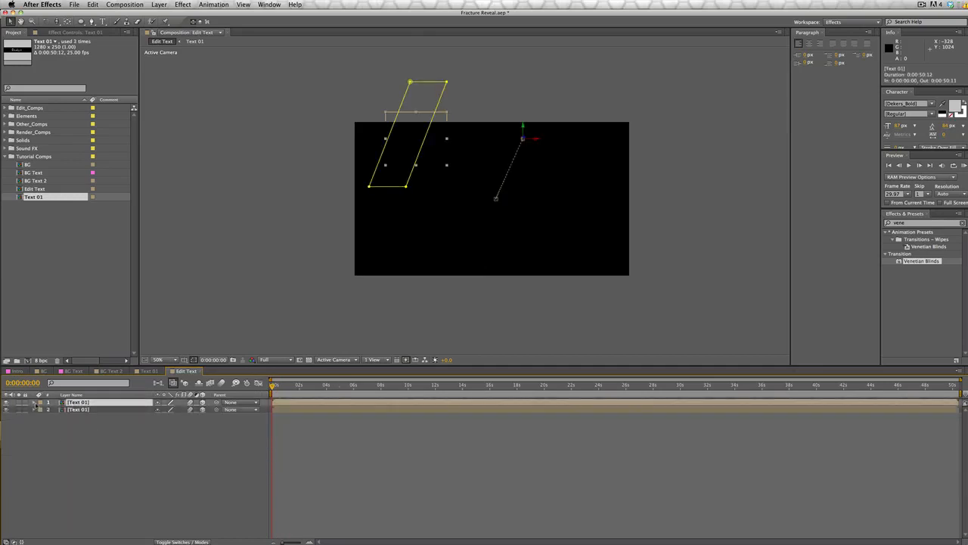
# - Reveal the keyframes of the upper Text 01 copy and delete its Position keyframe at 0:00:00:00
pyautogui.press('u')
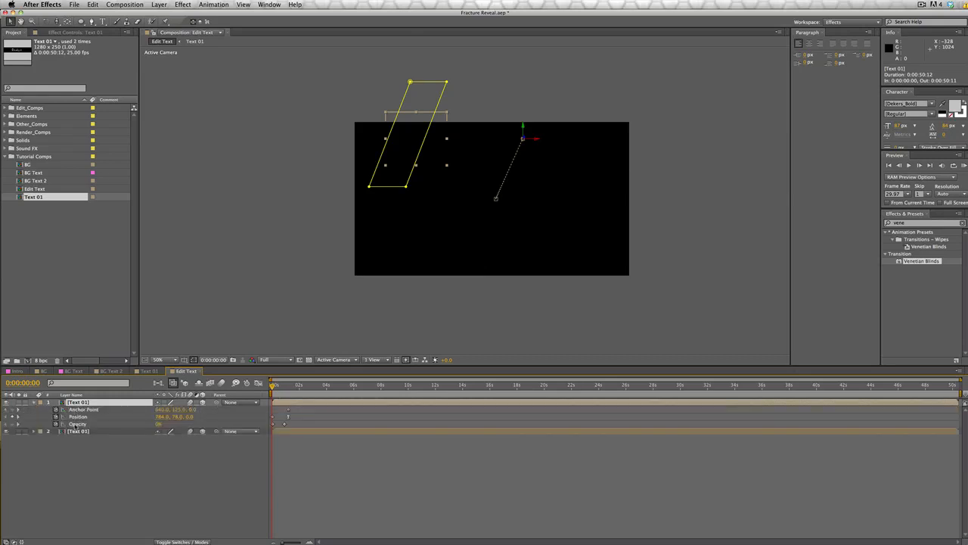
pyautogui.click(274, 425)
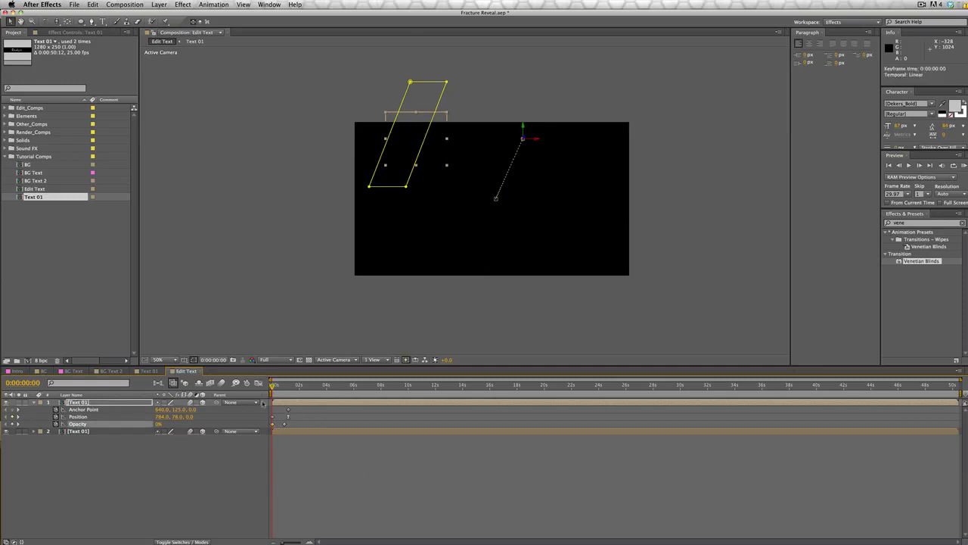
pyautogui.click(130, 416)
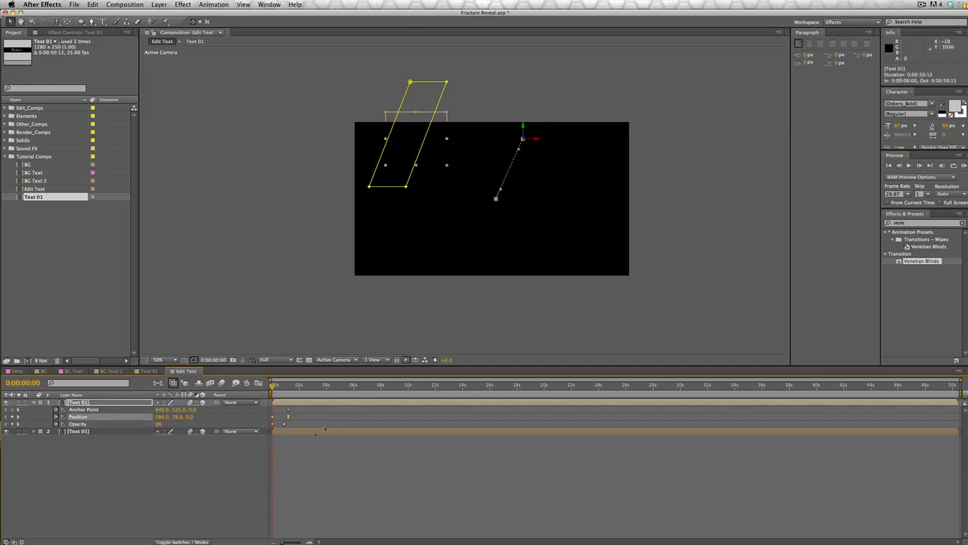
pyautogui.click(283, 421)
pyautogui.click(273, 416)
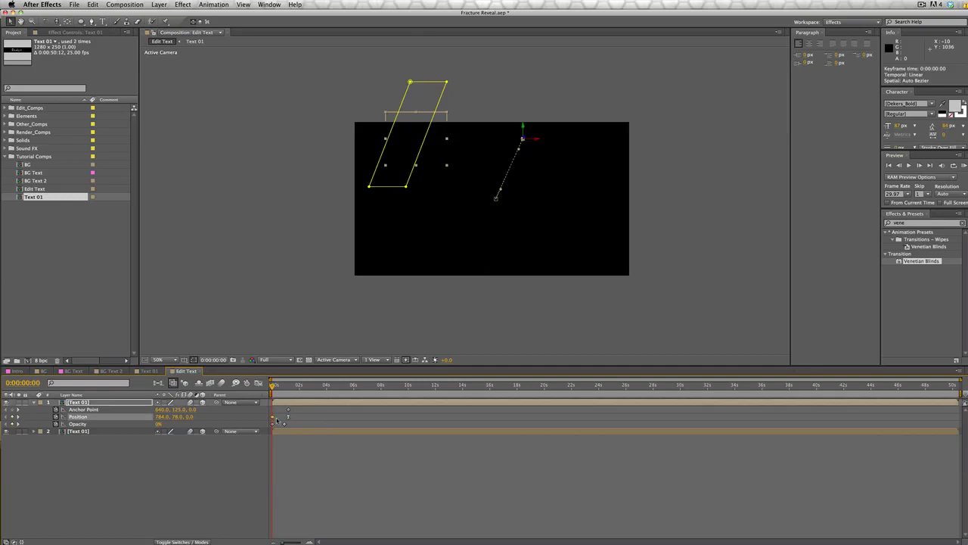
pyautogui.press('Delete')
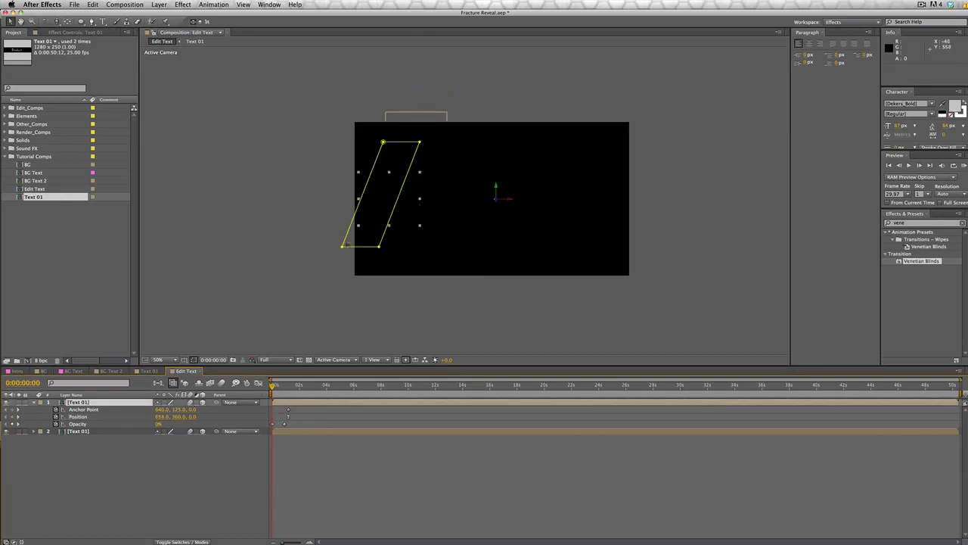
# - Move the upper Text 01 copy down and left to about 538, 802 as its new starting position, and preview the motion
pyautogui.moveTo(394, 195); pyautogui.dragTo(368, 287)
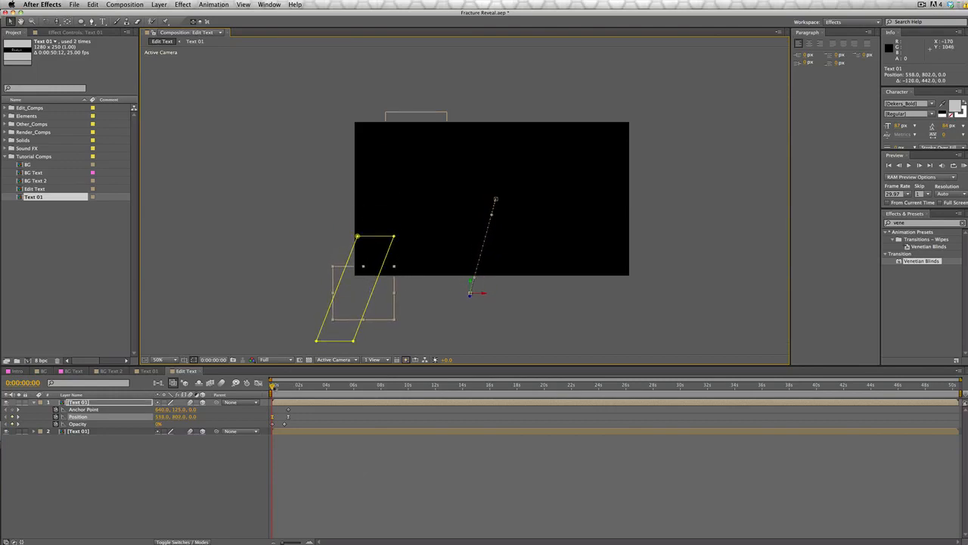
pyautogui.press('space')
pyautogui.moveTo(292, 388); pyautogui.dragTo(271, 391)
pyautogui.click(85, 501)
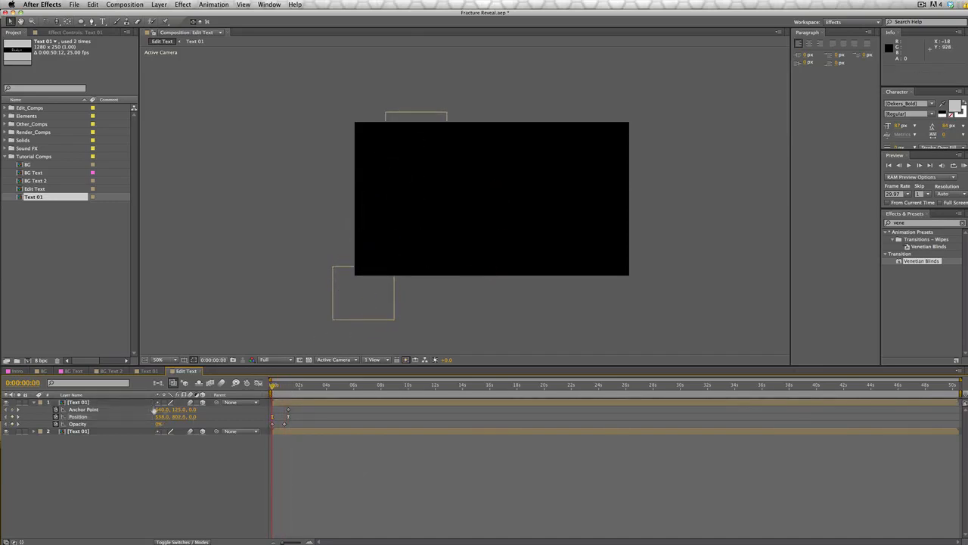
# - Shift the upper copy's slanted mask right by about 158, 6 pixels and go to 0:00:01:05
pyautogui.click(112, 403)
pyautogui.click(33, 402)
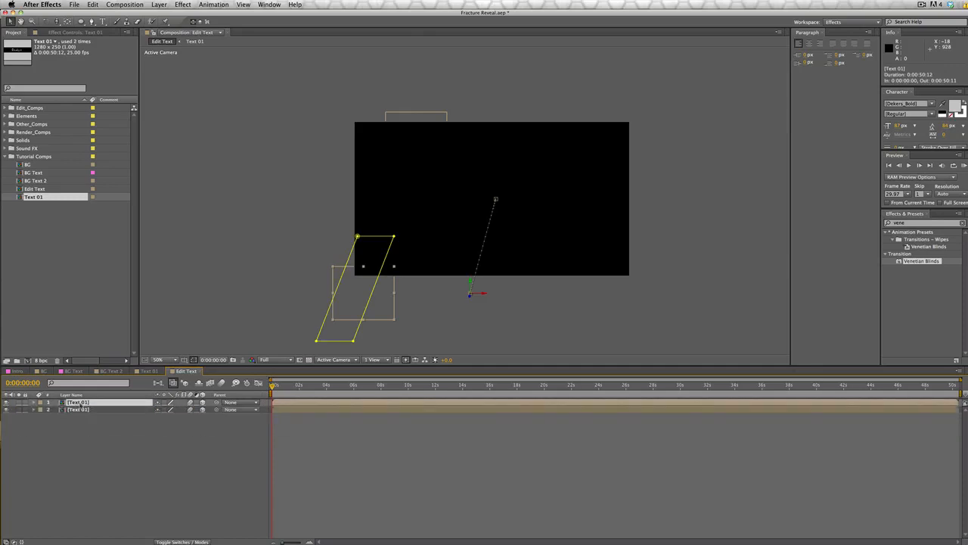
pyautogui.doubleClick(394, 237)
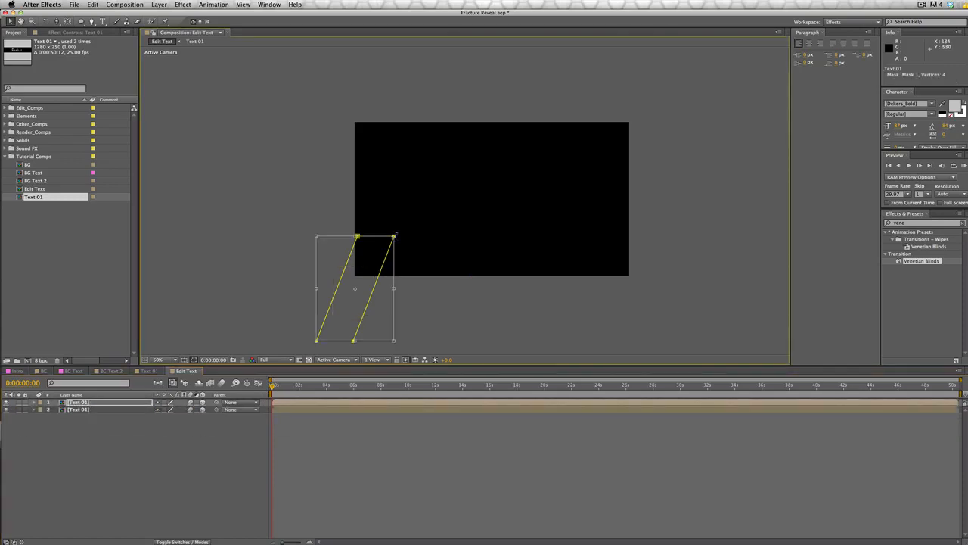
pyautogui.moveTo(360, 268); pyautogui.dragTo(393, 271)
pyautogui.moveTo(273, 387); pyautogui.dragTo(289, 386)
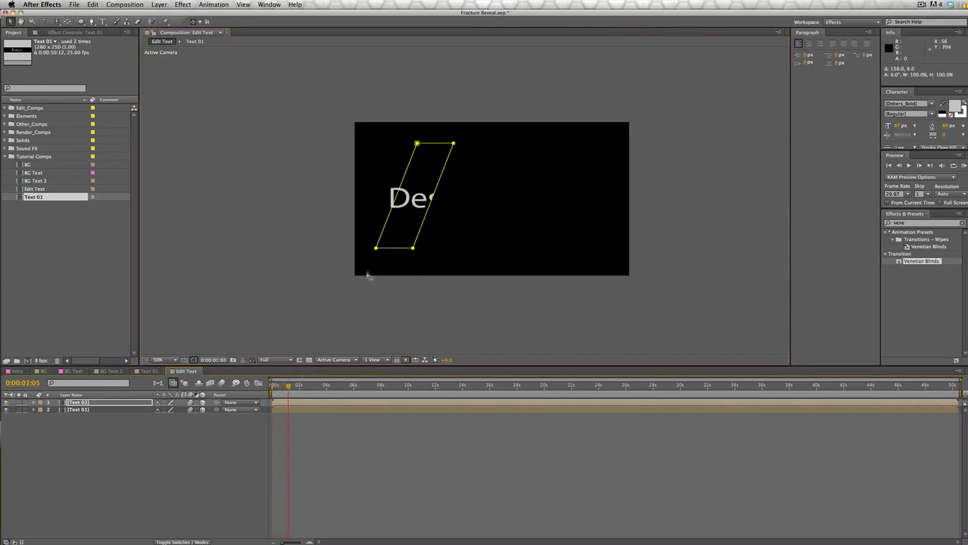
# - Nudge the upper copy's mask right by about 10.5, -1.5 pixels to align its edge with the first slice at the D
pyautogui.press('.')
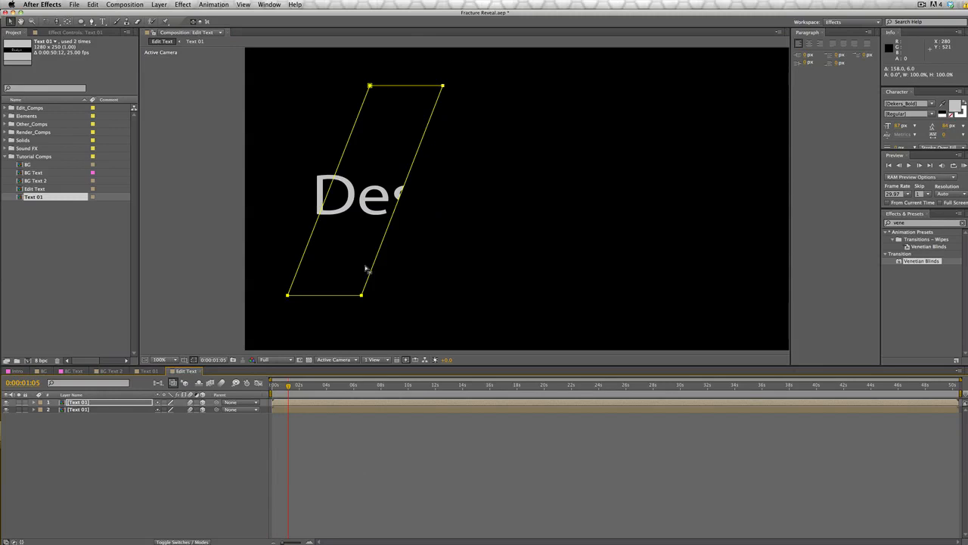
pyautogui.doubleClick(363, 295)
pyautogui.moveTo(355, 249)
pyautogui.mouseDown()
pyautogui.moveTo(376, 251)
pyautogui.moveTo(363, 249)
pyautogui.mouseUp()
pyautogui.scroll(1, 361, 248)
pyautogui.moveTo(309, 233); pyautogui.dragTo(360, 242)
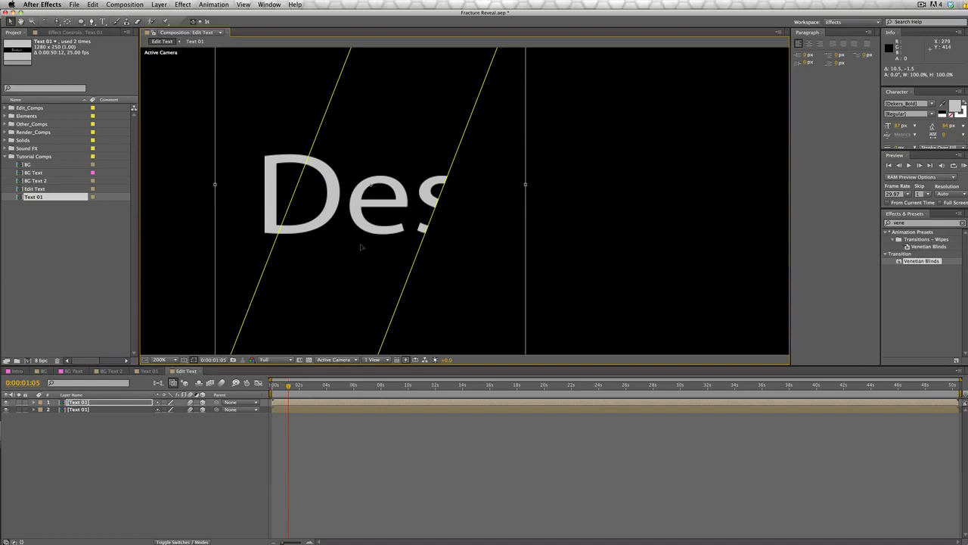
# - Preview the two Design slices flying in from the start of the composition
pyautogui.scroll(-3, 361, 245)
pyautogui.scroll(1, 353, 271)
pyautogui.scroll(1, 353, 270)
pyautogui.scroll(-1, 355, 303)
pyautogui.moveTo(289, 387); pyautogui.dragTo(274, 387)
pyautogui.click(297, 350)
pyautogui.press('space')
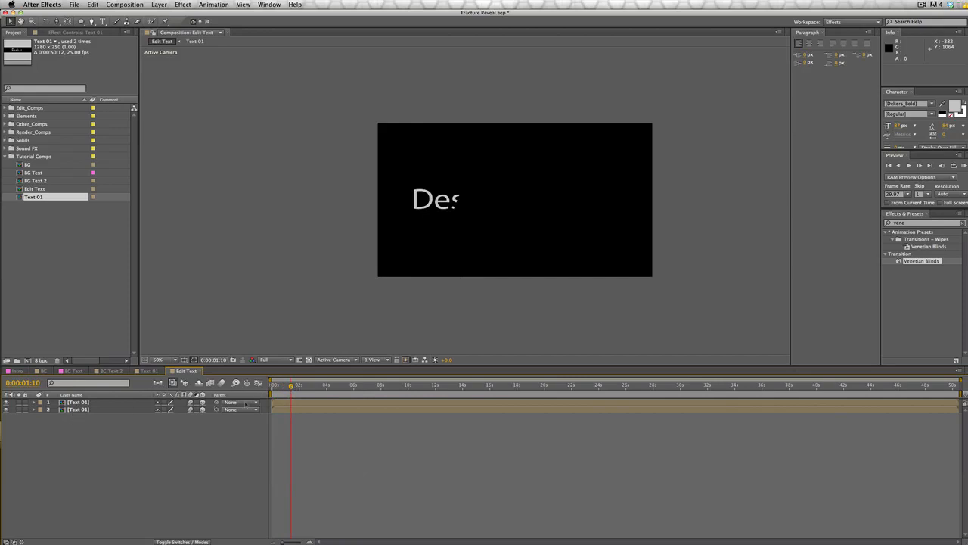
pyautogui.moveTo(284, 386); pyautogui.dragTo(270, 386)
pyautogui.click(104, 411)
pyautogui.press('space')
# - Duplicate the lower Text 01 layer, the slice that flies in from above, and place the copy at the top of the layer stack
pyautogui.click(121, 402)
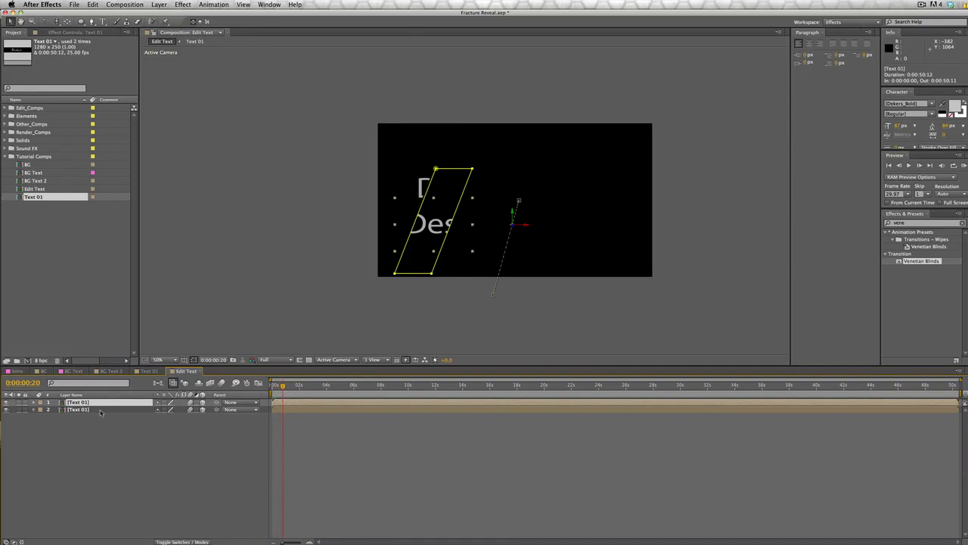
pyautogui.click(94, 410)
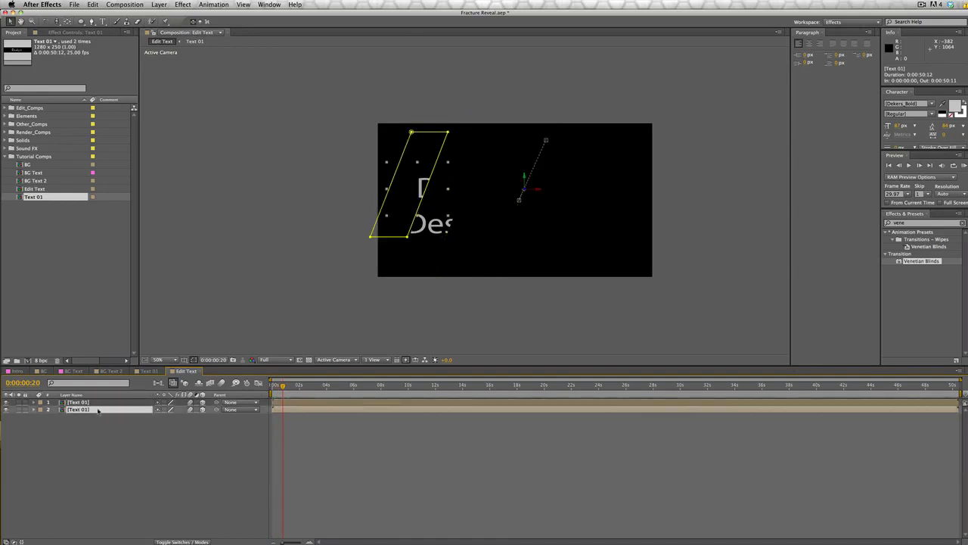
pyautogui.press('super+d')
pyautogui.moveTo(93, 410); pyautogui.dragTo(96, 402)
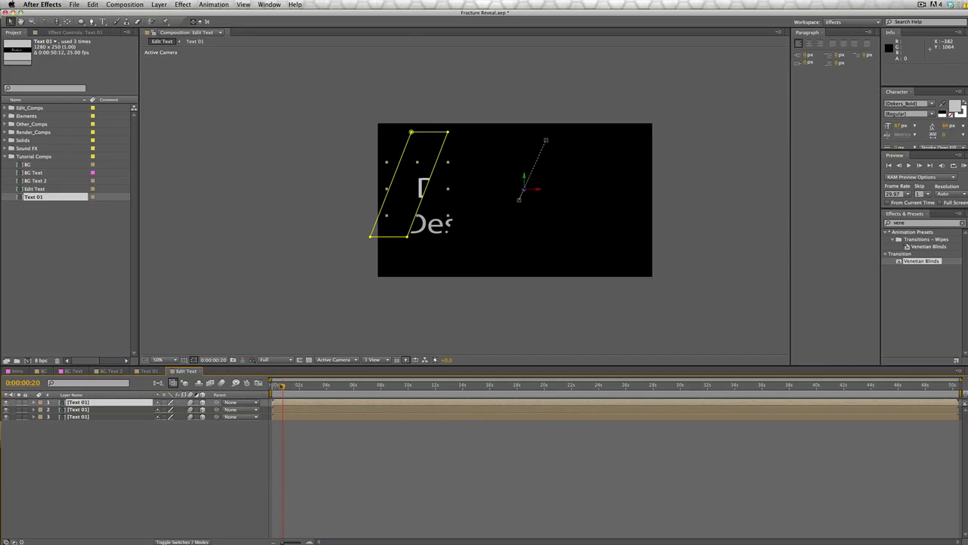
# - At 0:00:00:13, shift the new top copy's slanted mask horizontally to the right by about 342 pixels
pyautogui.click(280, 386)
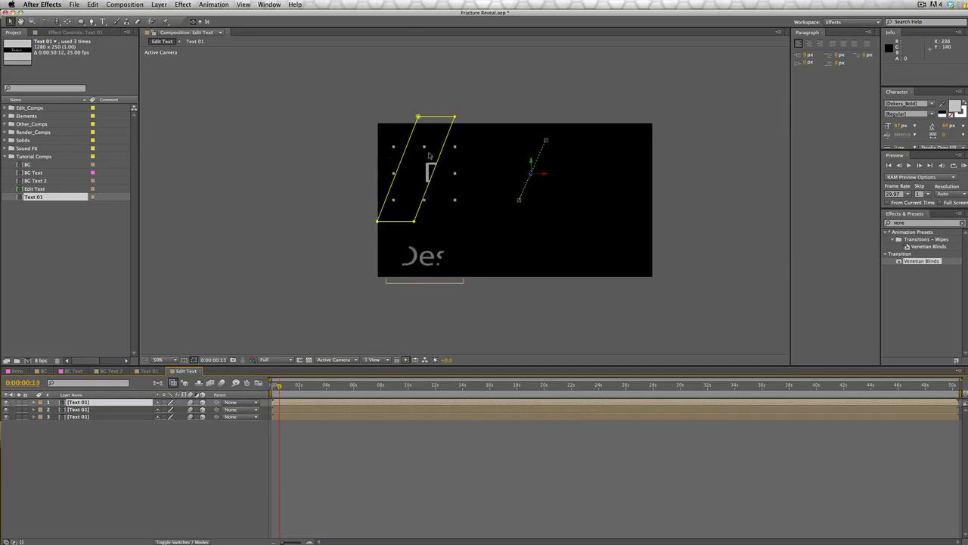
pyautogui.doubleClick(453, 121)
pyautogui.moveTo(429, 138); pyautogui.dragTo(501, 138)
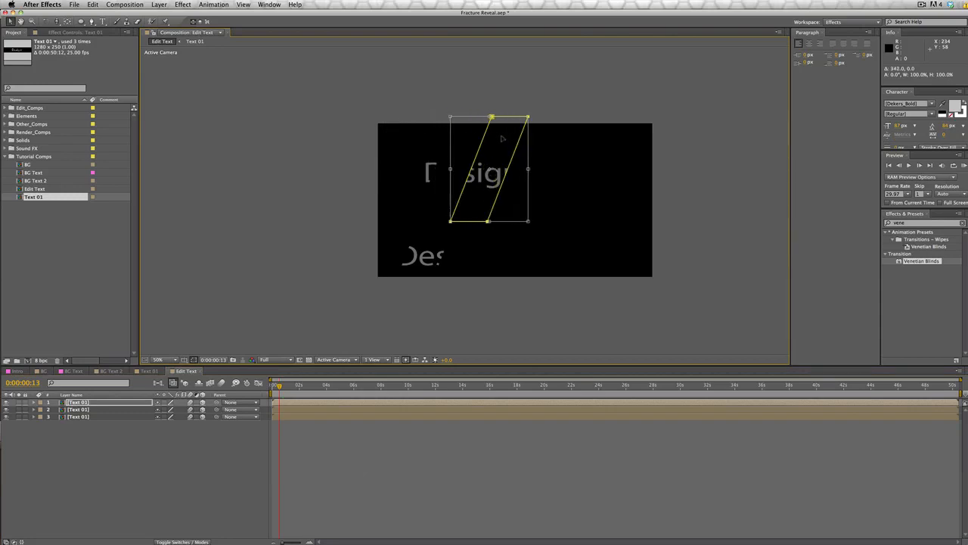
# - Nudge the top copy to about 657, 359.5 at 0:00:01:10 and scrub the motion to check the slices' alignment
pyautogui.moveTo(279, 387); pyautogui.dragTo(288, 387)
pyautogui.press('.')
pyautogui.press('.')
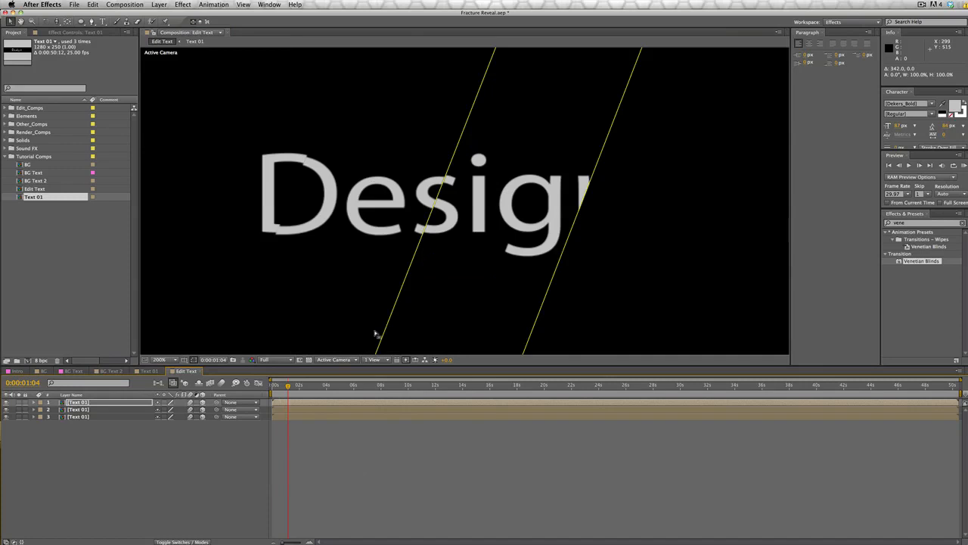
pyautogui.moveTo(288, 387); pyautogui.dragTo(290, 387)
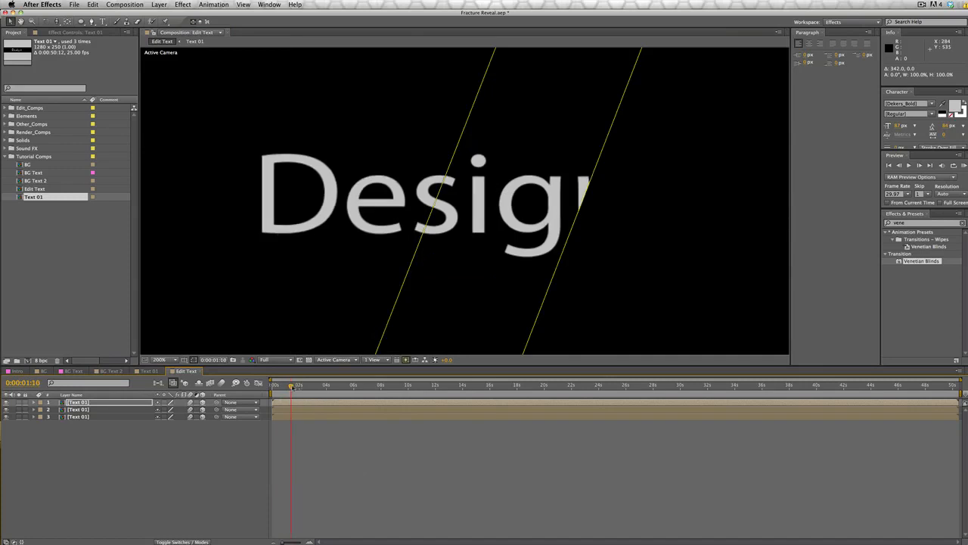
pyautogui.moveTo(510, 222); pyautogui.dragTo(513, 224)
pyautogui.scroll(-1, 459, 256)
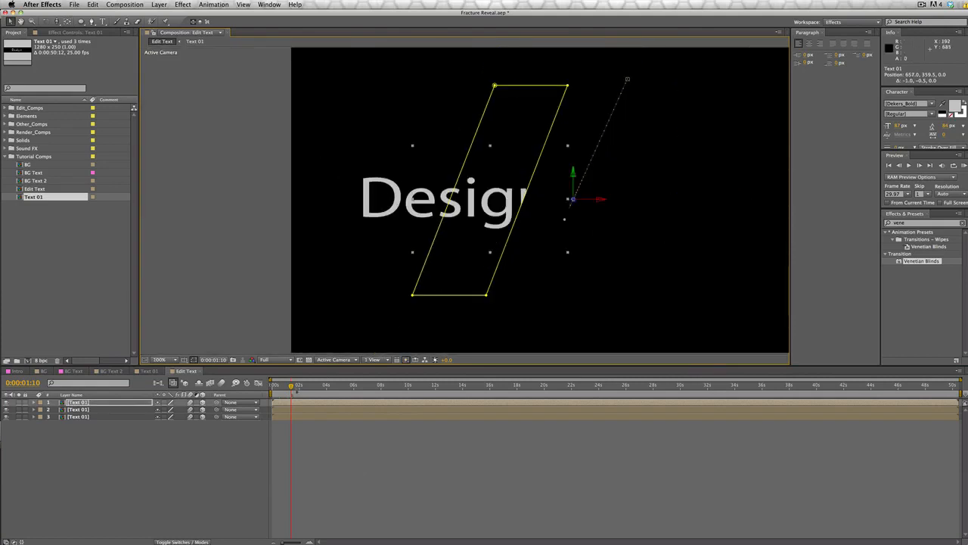
pyautogui.moveTo(290, 387); pyautogui.dragTo(286, 387)
pyautogui.scroll(-3, 354, 315)
pyautogui.click(341, 324)
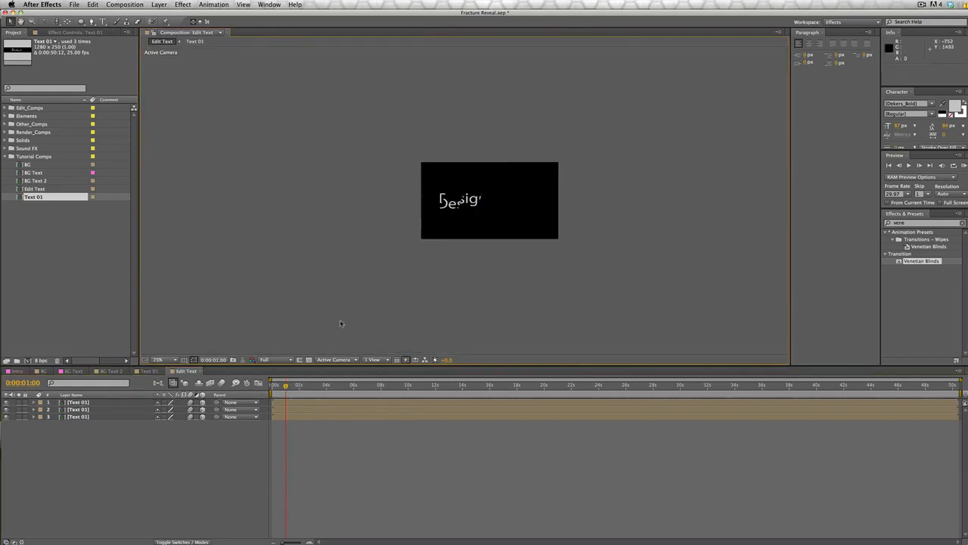
pyautogui.scroll(3, 341, 324)
pyautogui.moveTo(286, 386); pyautogui.dragTo(291, 388)
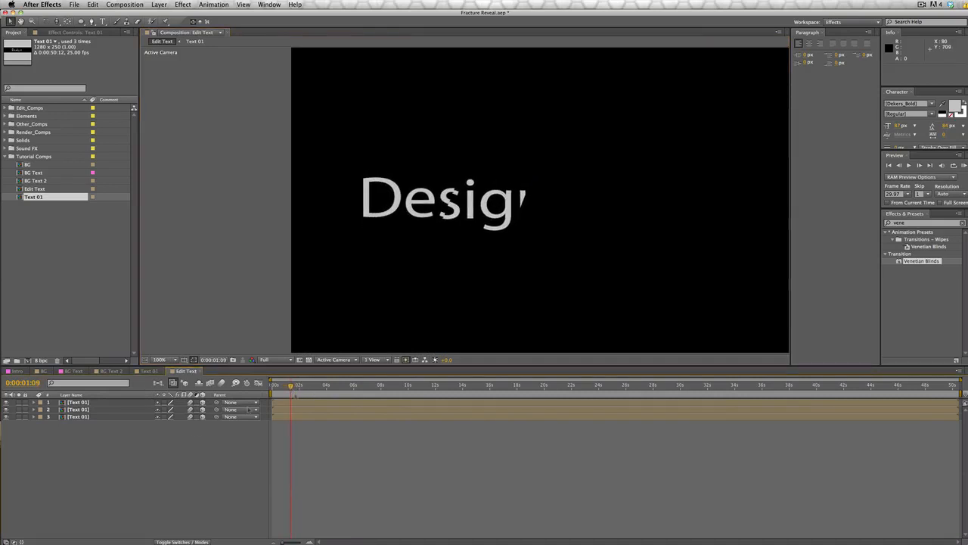
# - Reveal the keyframes of the top Text 01 copy and delete its Position keyframe at 0:00:01:10
pyautogui.click(97, 405)
pyautogui.press('u')
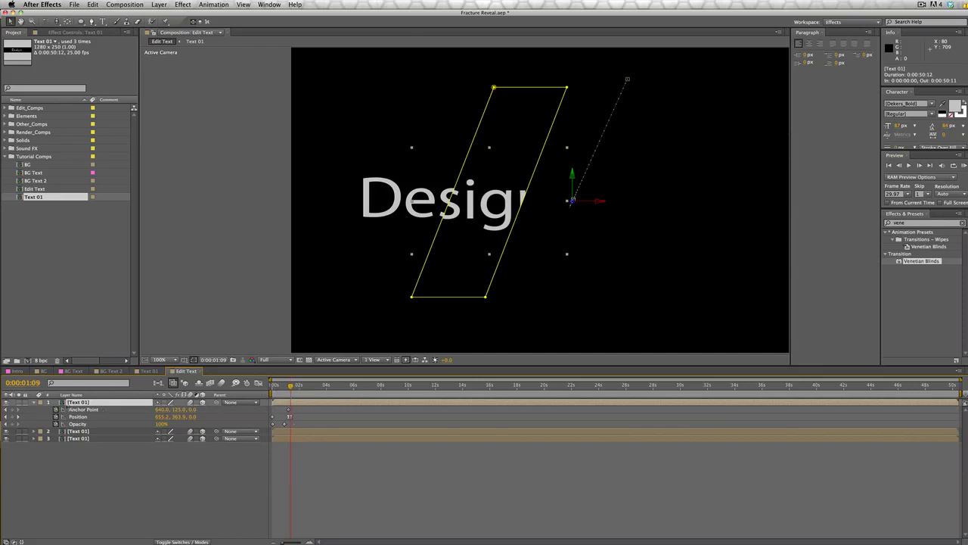
pyautogui.click(291, 417)
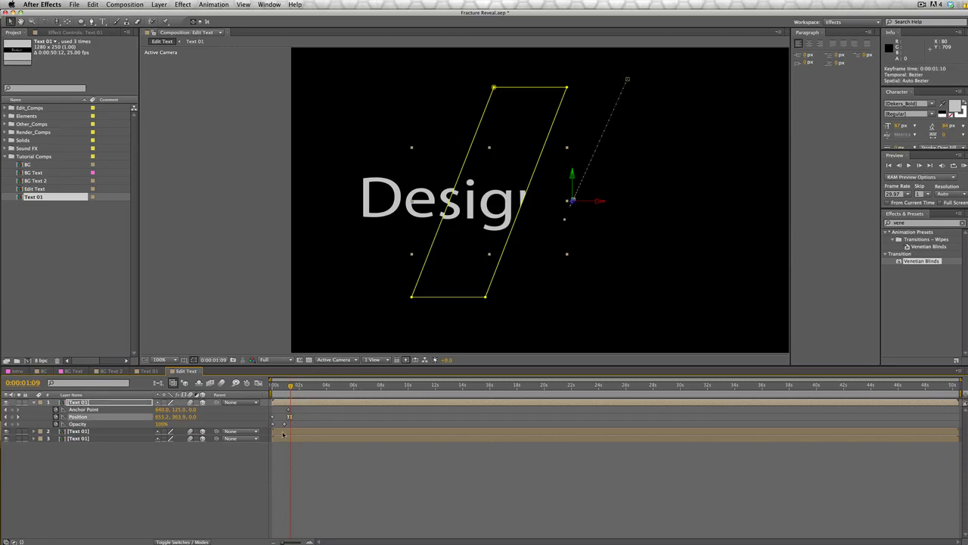
pyautogui.press('Delete')
# - Try moving the top copy left about 1.8 pixels at 0:00:01:12 to close the gap through the s, and undo the move
pyautogui.moveTo(291, 387)
pyautogui.mouseDown()
pyautogui.moveTo(273, 386)
pyautogui.moveTo(293, 386)
pyautogui.mouseUp()
pyautogui.click(280, 340)
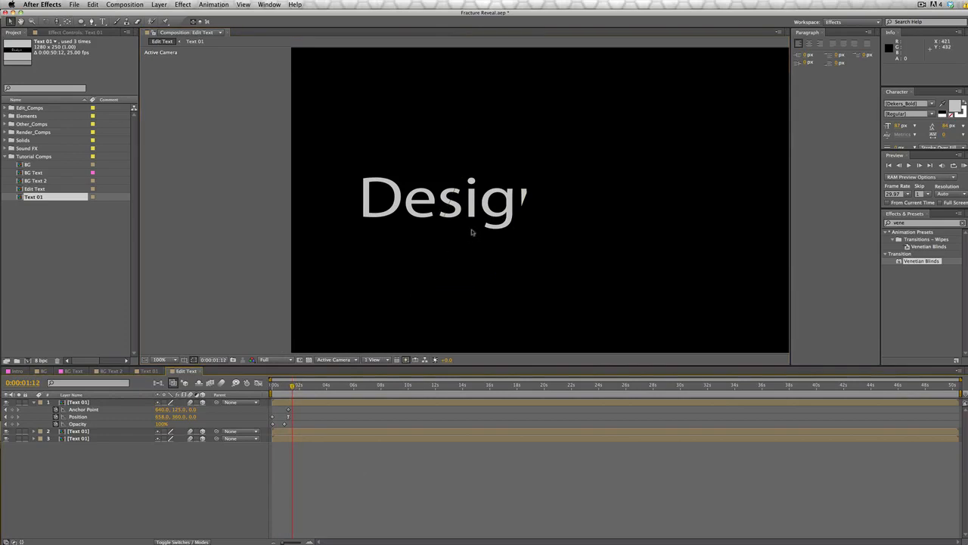
pyautogui.scroll(2, 470, 235)
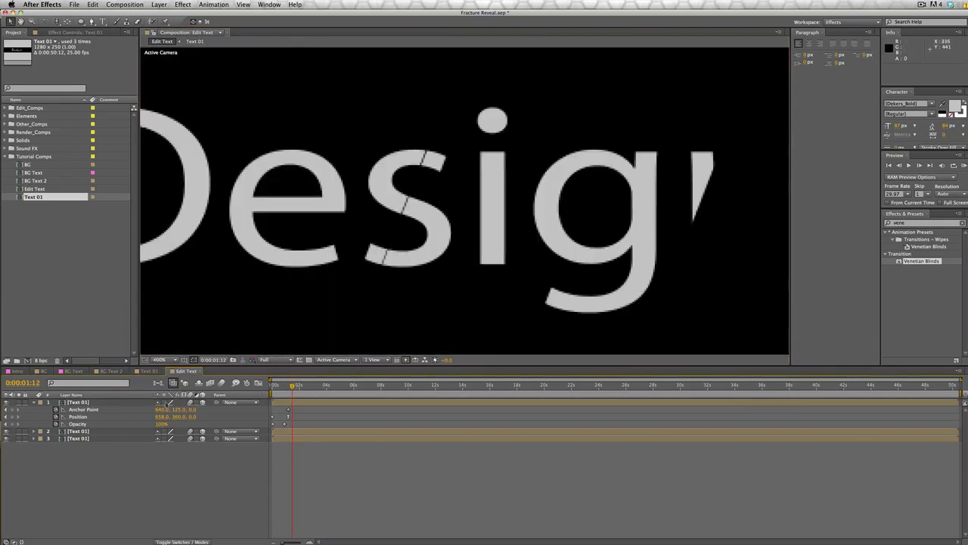
pyautogui.click(122, 402)
pyautogui.moveTo(492, 264); pyautogui.dragTo(488, 263)
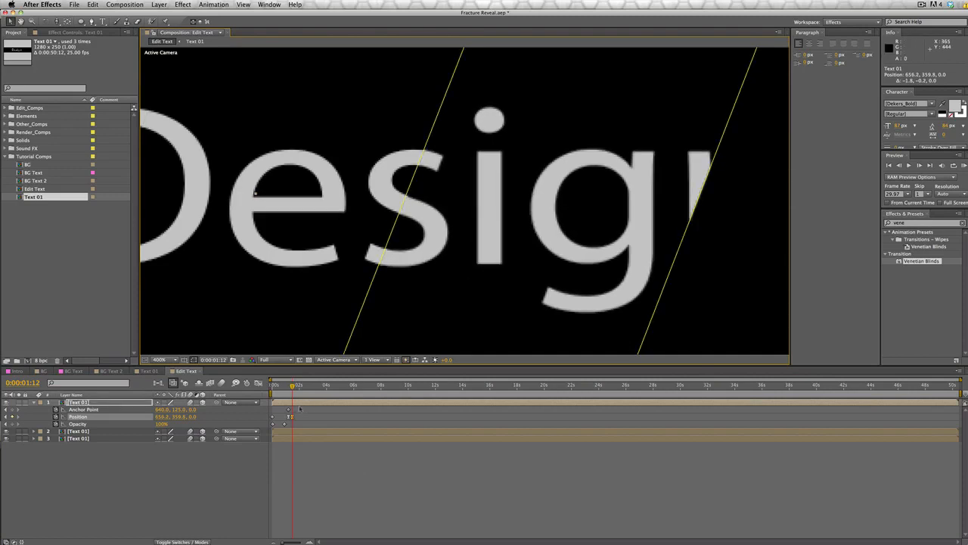
pyautogui.press('super+z')
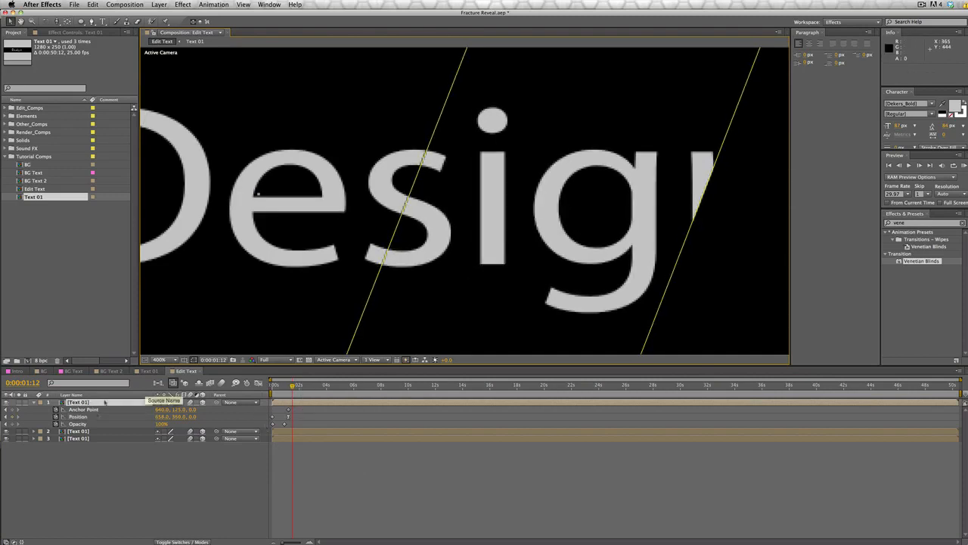
# - Nudge the top copy slightly left at its existing final Position keyframe to close the gap through the s, and check the motion
pyautogui.moveTo(294, 386); pyautogui.dragTo(290, 388)
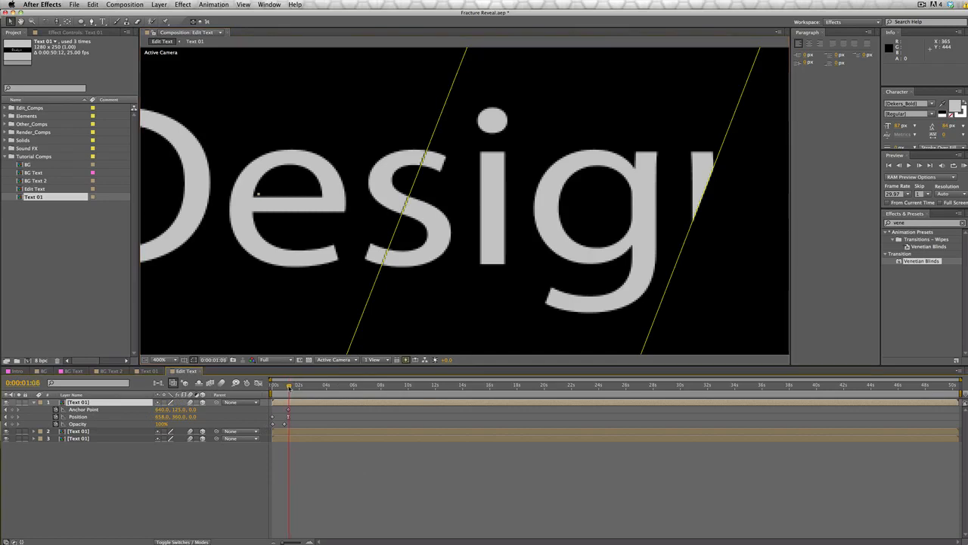
pyautogui.click(288, 416)
pyautogui.moveTo(536, 276); pyautogui.dragTo(530, 276)
pyautogui.scroll(-6, 373, 301)
pyautogui.moveTo(289, 387); pyautogui.dragTo(293, 386)
pyautogui.click(311, 298)
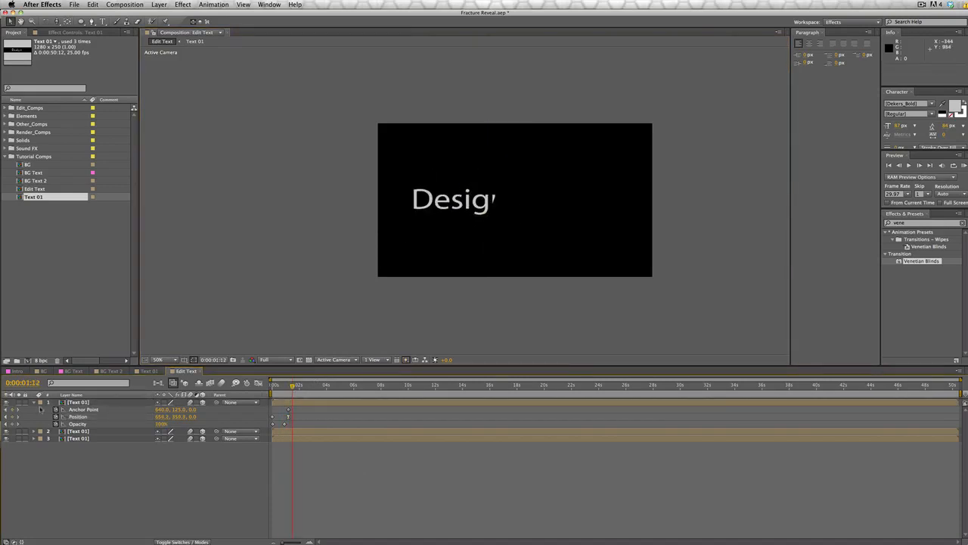
# - Collapse the top layer's properties, duplicate the second Text 01 layer that flies in from below, and place the copy at the top
pyautogui.click(34, 402)
pyautogui.click(82, 403)
pyautogui.click(82, 410)
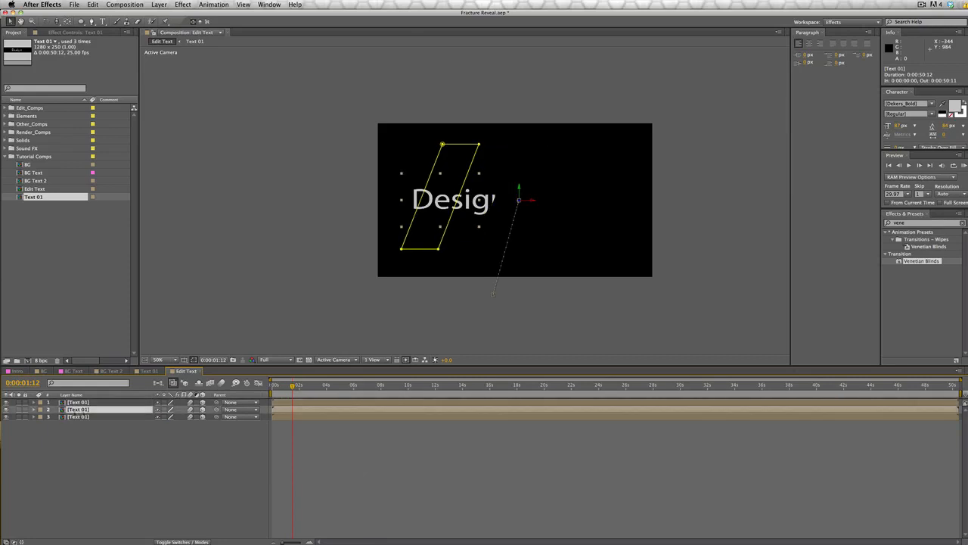
pyautogui.moveTo(287, 384); pyautogui.dragTo(281, 385)
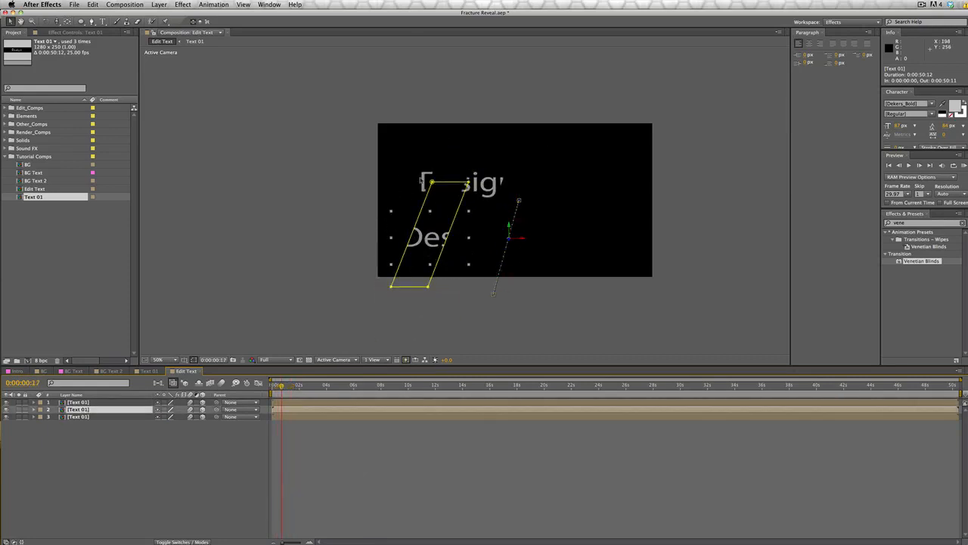
pyautogui.click(420, 180)
pyautogui.click(474, 184)
pyautogui.click(431, 237)
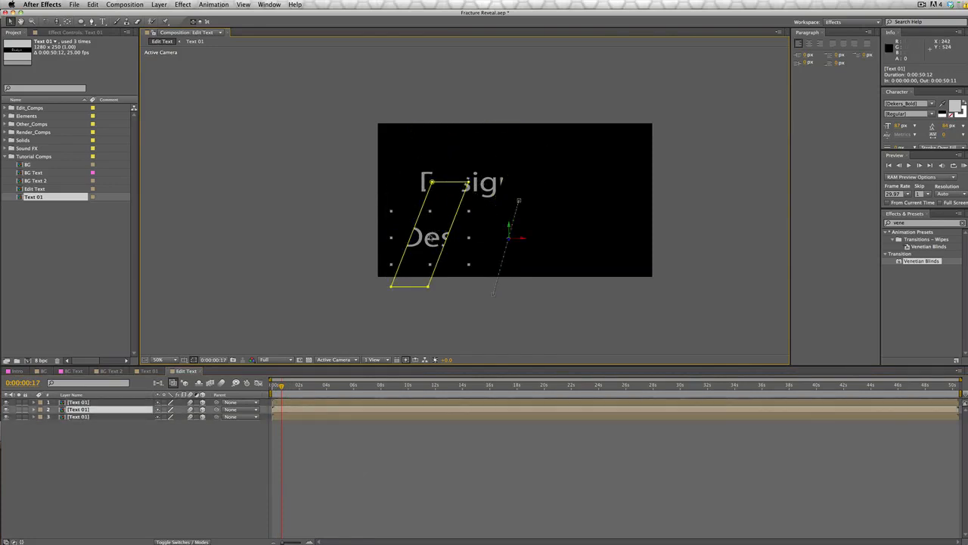
pyautogui.press('super+d')
pyautogui.moveTo(105, 410); pyautogui.dragTo(108, 401)
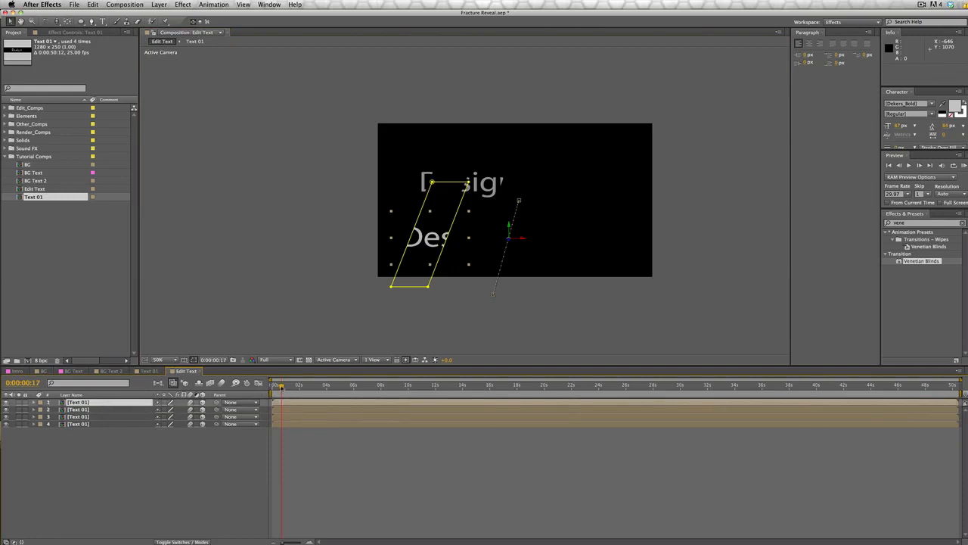
# - Shift the new top copy's slanted mask right by about 332, 4 pixels to cover the letter n, and preview the motion
pyautogui.doubleClick(469, 182)
pyautogui.moveTo(435, 208); pyautogui.dragTo(505, 209)
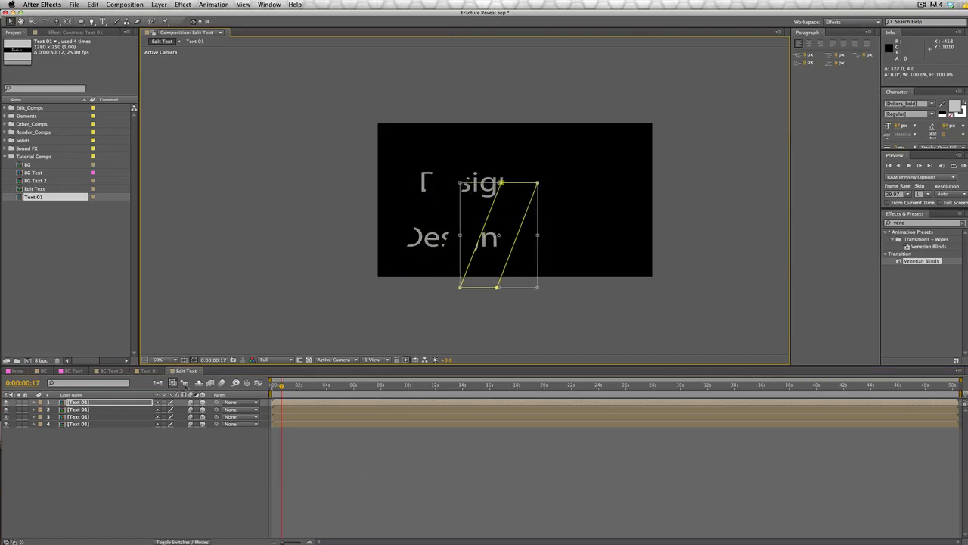
pyautogui.press('space')
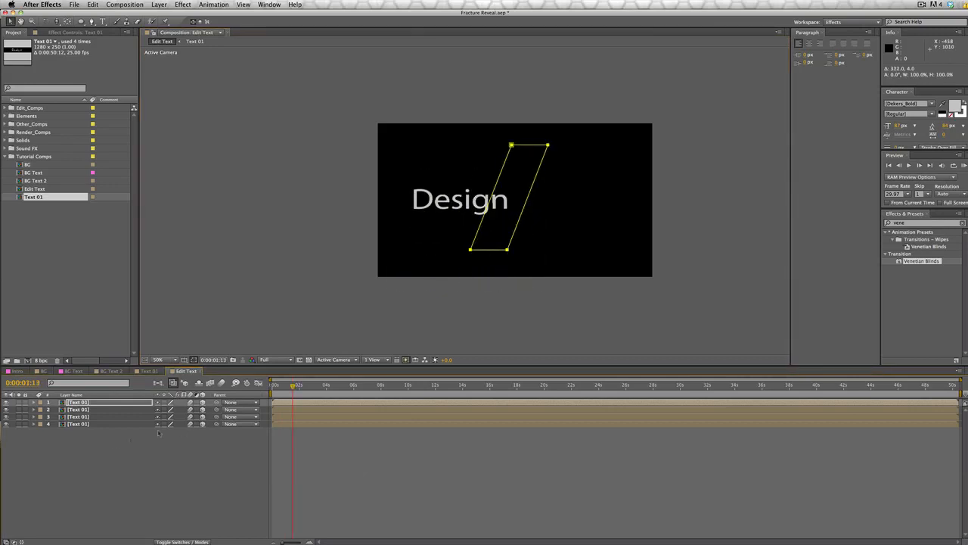
# - Reveal the new top copy's keyframes and nudge its Position at 0:00:01:05 to about 656.5, 360.5
pyautogui.click(99, 404)
pyautogui.press('u')
pyautogui.moveTo(297, 389); pyautogui.dragTo(288, 387)
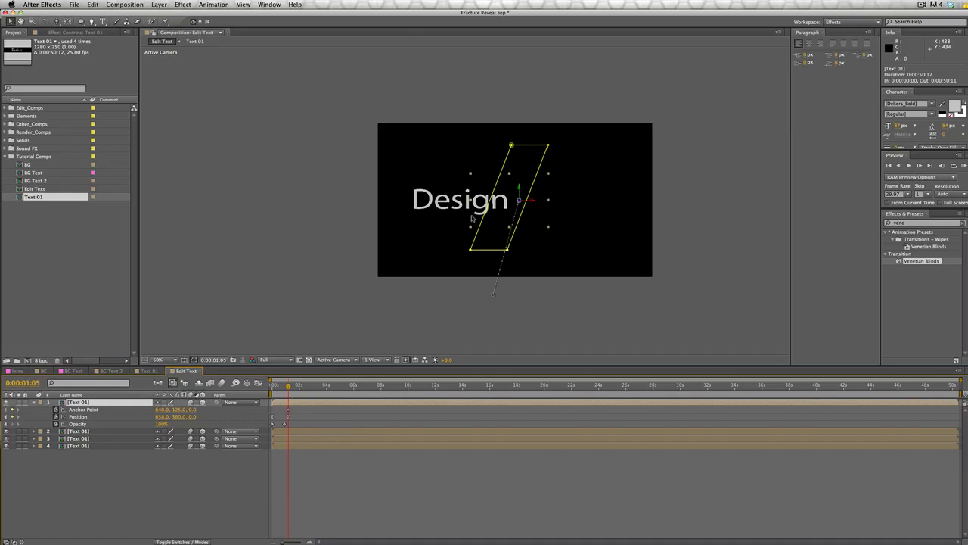
pyautogui.scroll(2, 473, 218)
pyautogui.moveTo(596, 227); pyautogui.dragTo(595, 227)
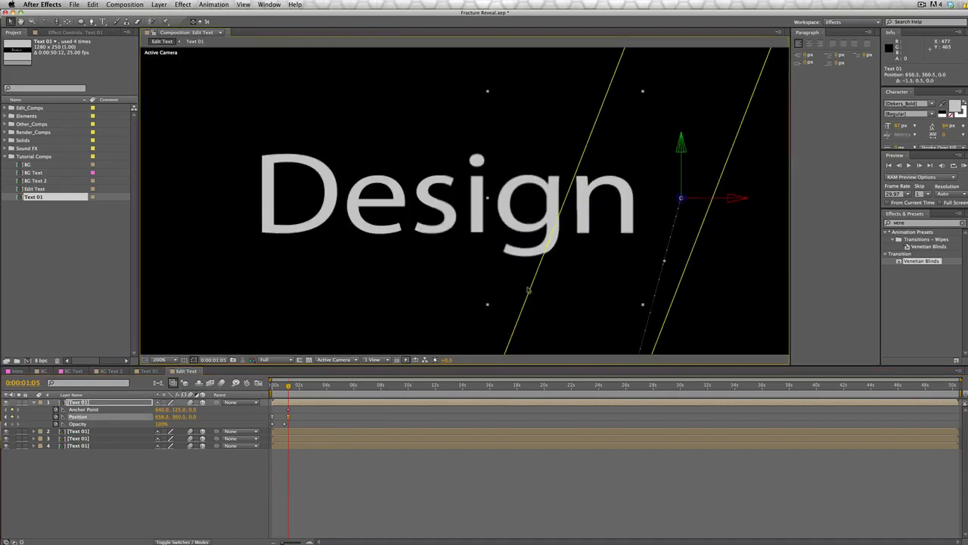
pyautogui.press(',')
pyautogui.click(238, 222)
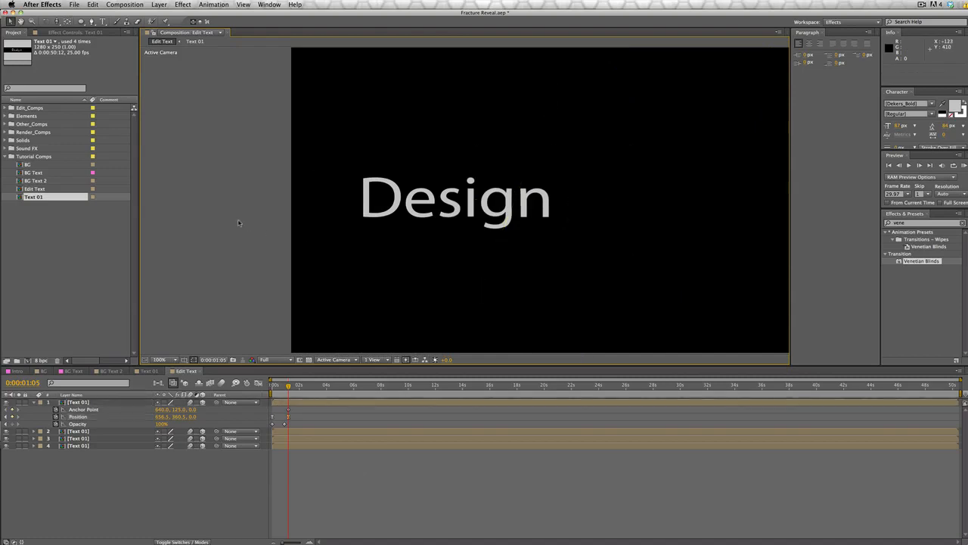
# - At 0:00:01:01, shift the top copy's mask right by about 16, 2 pixels to refine its edge between the g and n
pyautogui.moveTo(293, 389); pyautogui.dragTo(287, 387)
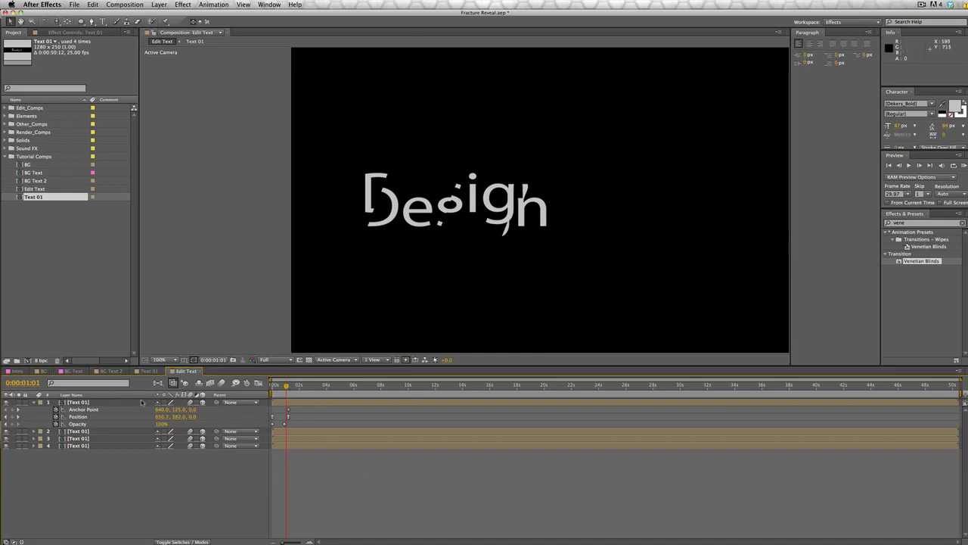
pyautogui.click(142, 402)
pyautogui.doubleClick(594, 97)
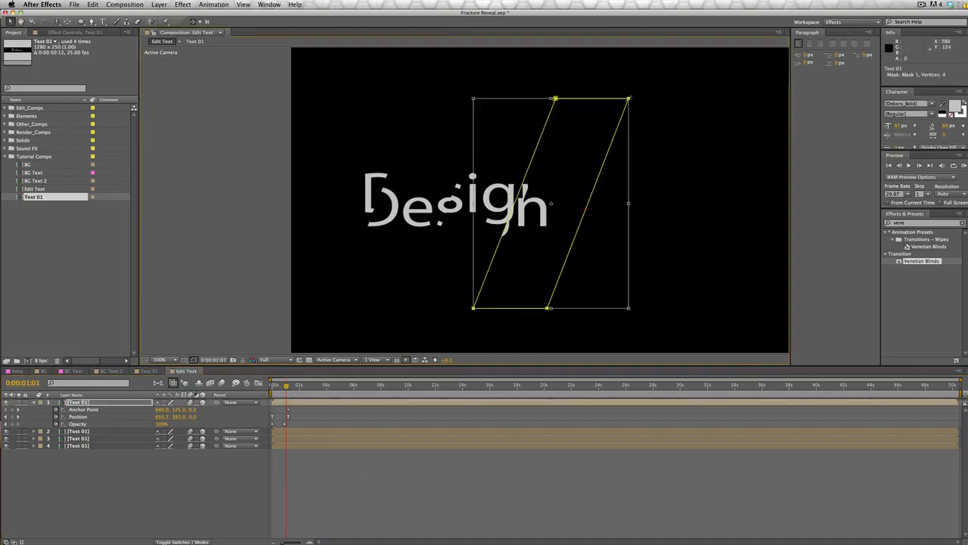
pyautogui.moveTo(575, 150); pyautogui.dragTo(582, 151)
pyautogui.scroll(2, 584, 151)
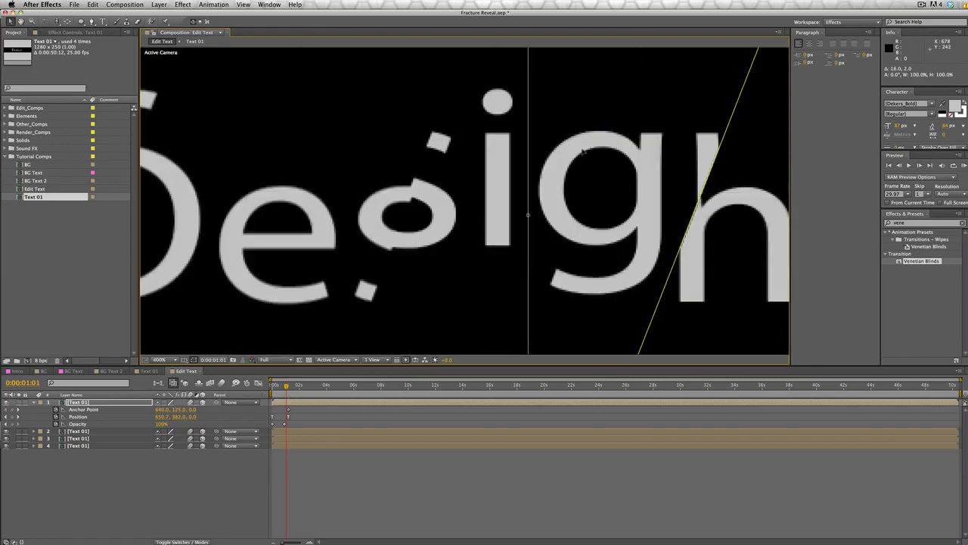
pyautogui.moveTo(646, 181); pyautogui.dragTo(528, 160)
# - Check the assembled title at 0:00:01:10 and preview the four Design slices from the start
pyautogui.moveTo(288, 387); pyautogui.dragTo(291, 386)
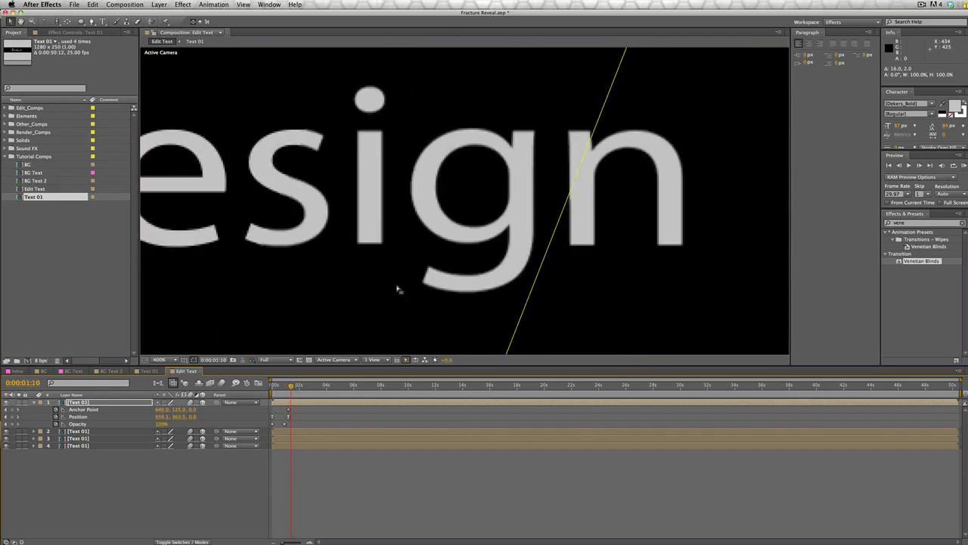
pyautogui.scroll(-3, 397, 289)
pyautogui.click(323, 290)
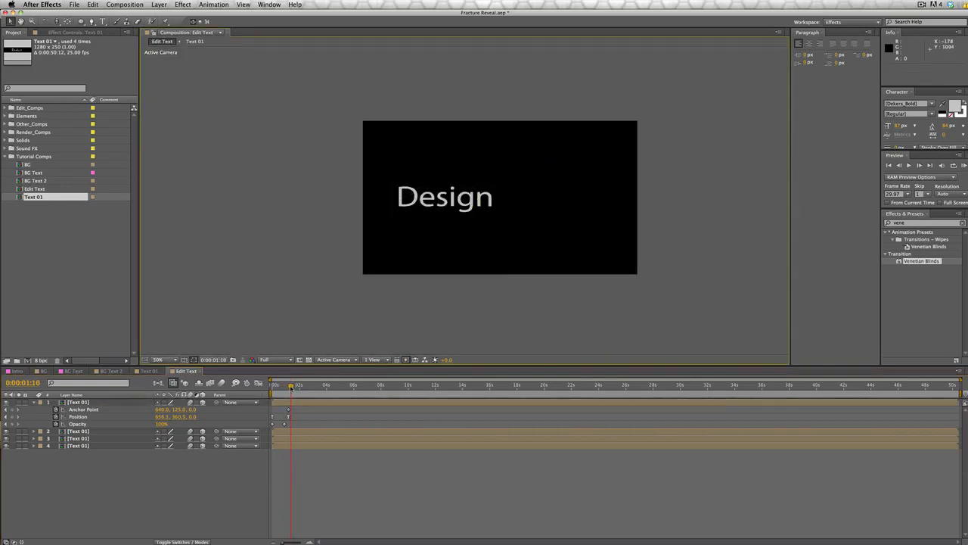
pyautogui.press('Home')
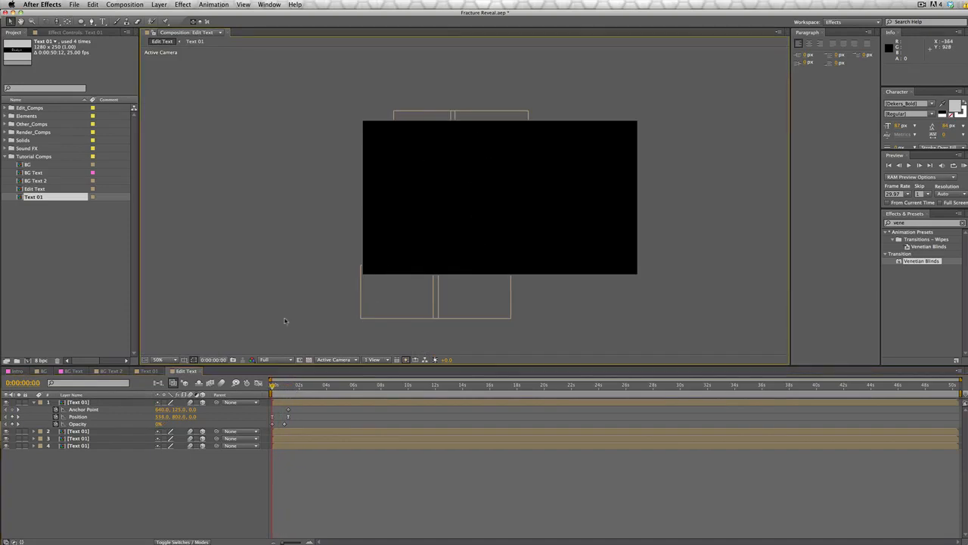
pyautogui.press('space')
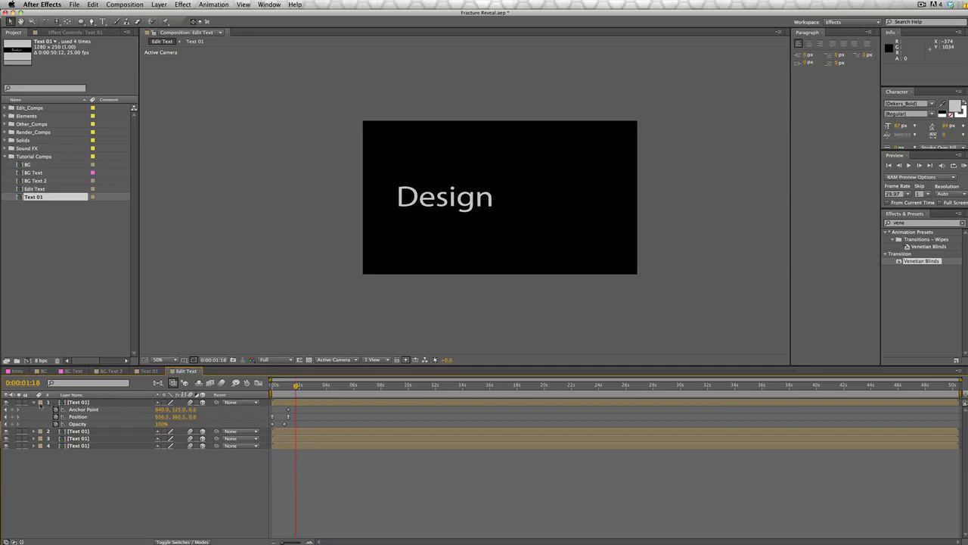
# - Collapse the top Text 01 layer and stagger the four layers' start times upward, keeping the bottom layer at 0:00:00:00
pyautogui.click(33, 402)
pyautogui.moveTo(282, 385); pyautogui.dragTo(271, 386)
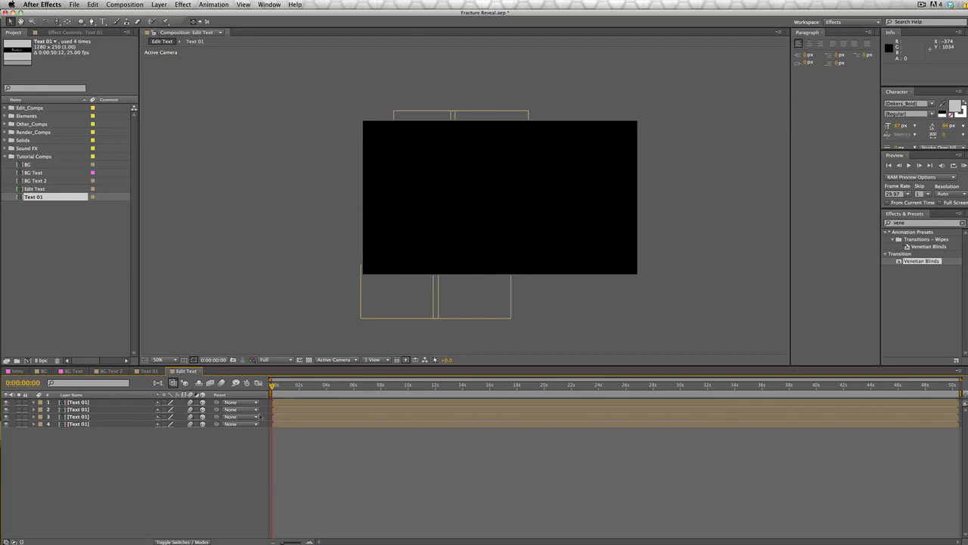
pyautogui.click(94, 416)
pyautogui.click(94, 410)
pyautogui.click(109, 402)
pyautogui.moveTo(274, 387); pyautogui.dragTo(298, 411)
pyautogui.click(302, 404)
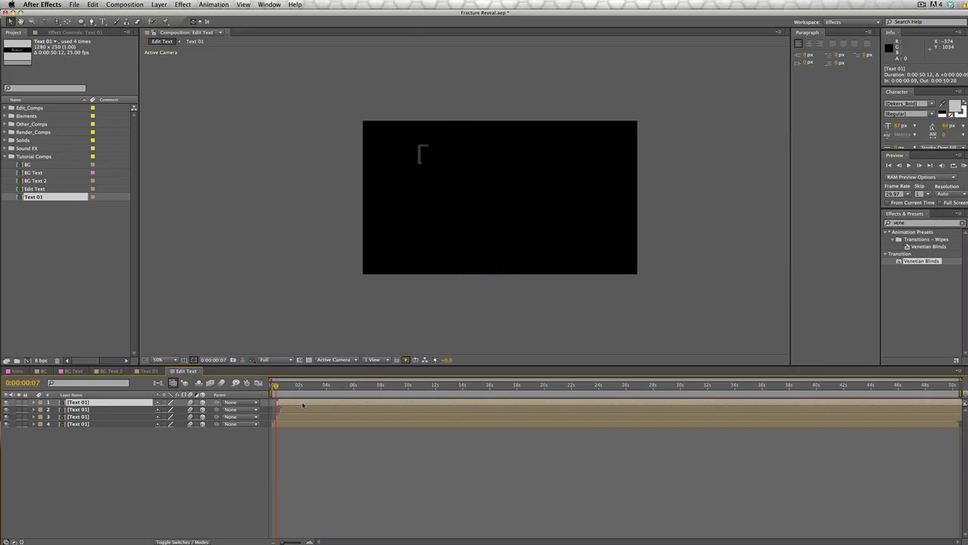
# - Preview the staggered Design slices from the start and scrub through their assembly
pyautogui.press('space')
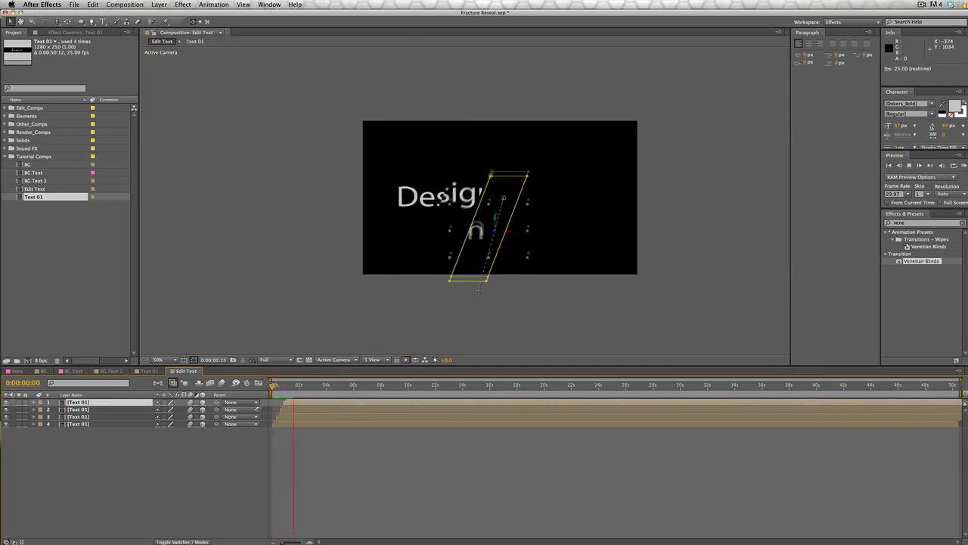
pyautogui.click(278, 342)
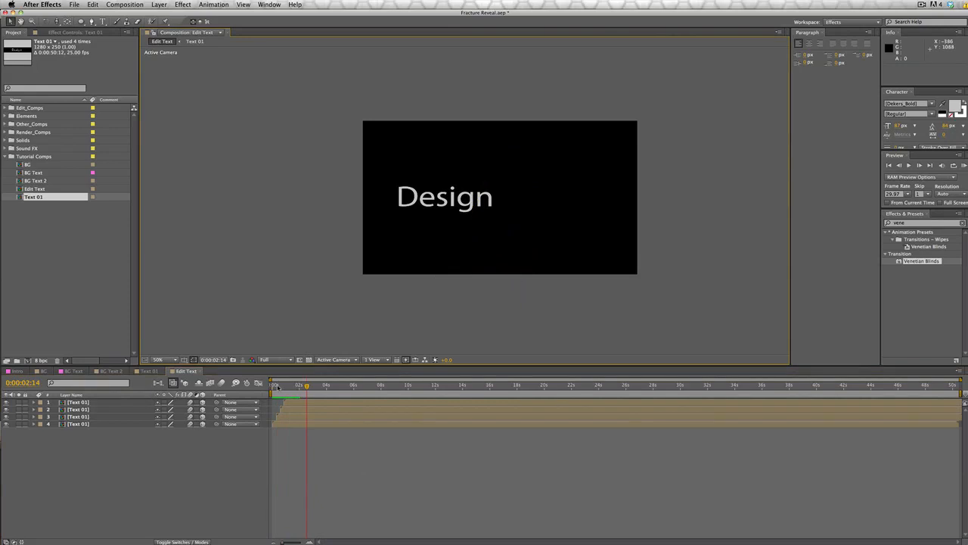
pyautogui.press('space')
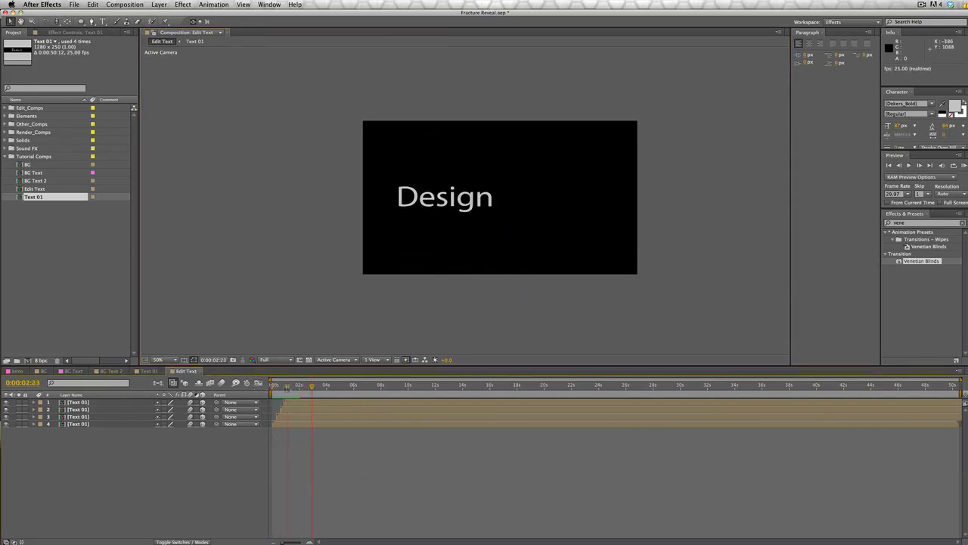
pyautogui.press('space')
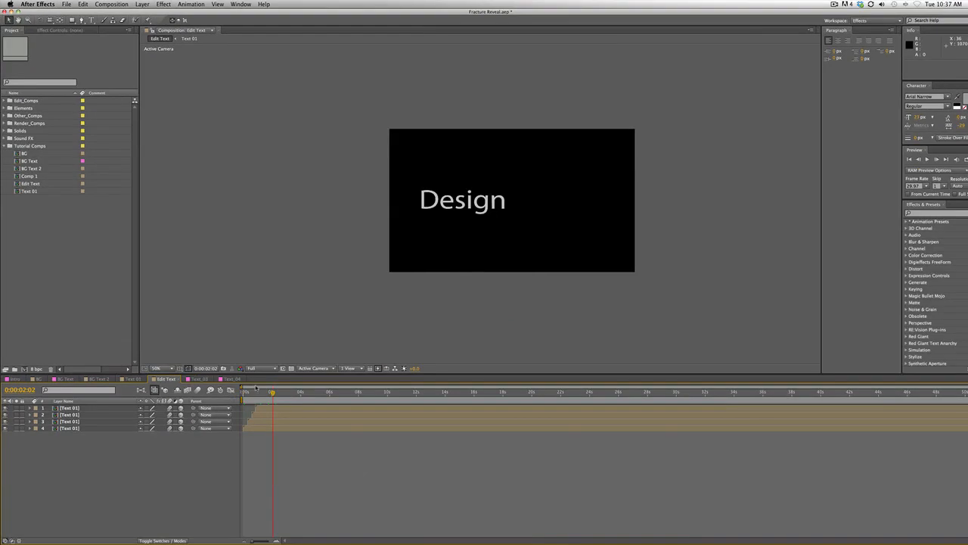
pyautogui.moveTo(268, 397)
pyautogui.mouseDown()
pyautogui.moveTo(250, 393)
pyautogui.moveTo(246, 400)
pyautogui.moveTo(273, 404)
pyautogui.moveTo(262, 408)
pyautogui.mouseUp()
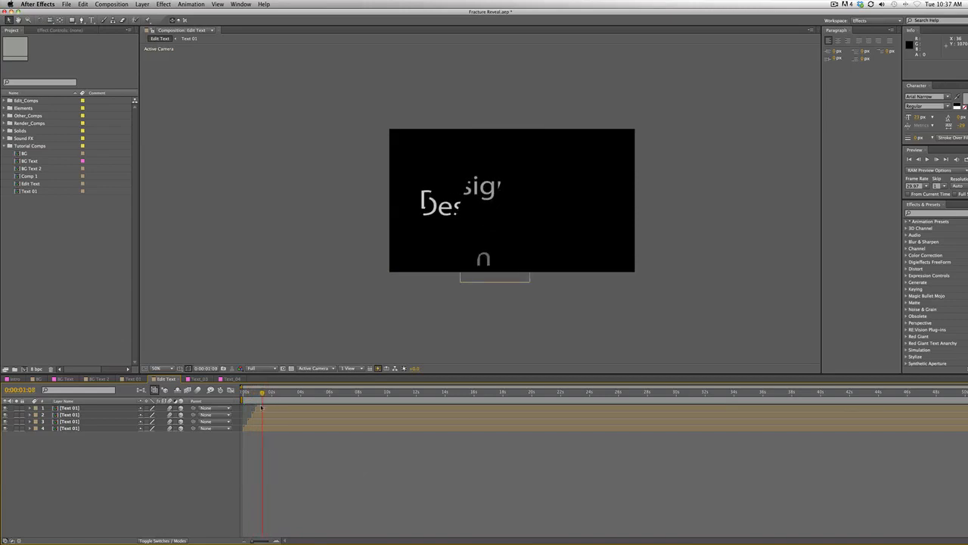
# - Examine the staggered slice animation in the Text_03 and Text_04 compositions by scrubbing through them
pyautogui.click(201, 379)
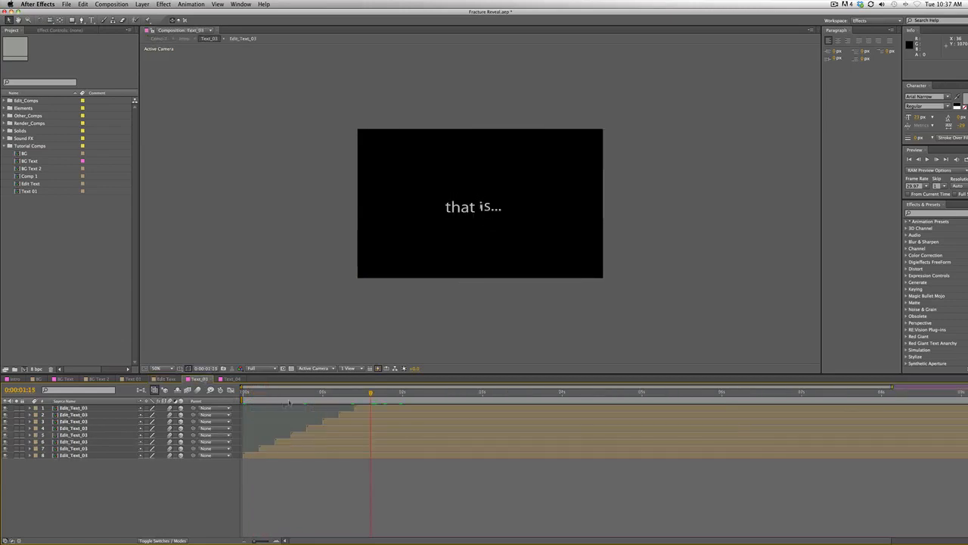
pyautogui.moveTo(366, 393); pyautogui.dragTo(352, 407)
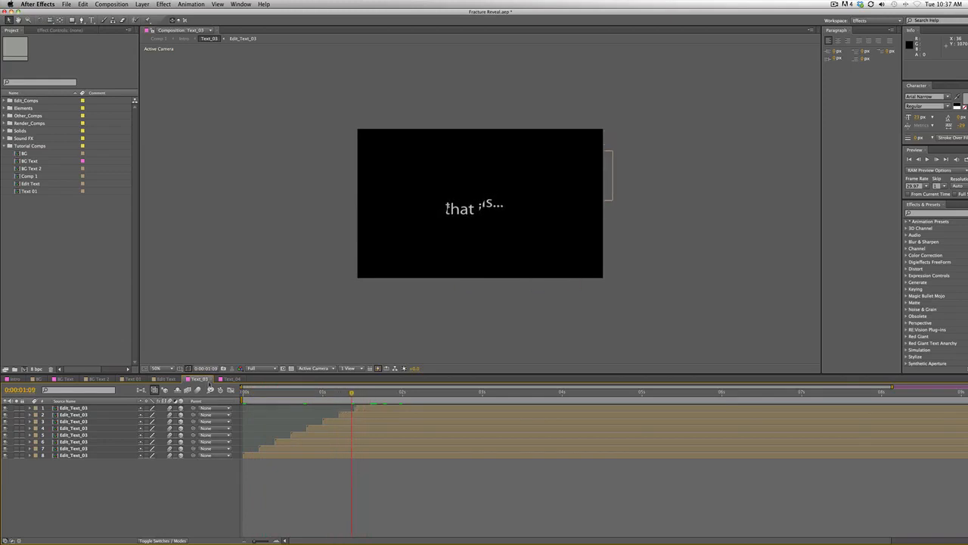
pyautogui.click(224, 381)
pyautogui.moveTo(260, 394); pyautogui.dragTo(336, 407)
pyautogui.click(203, 378)
pyautogui.click(230, 379)
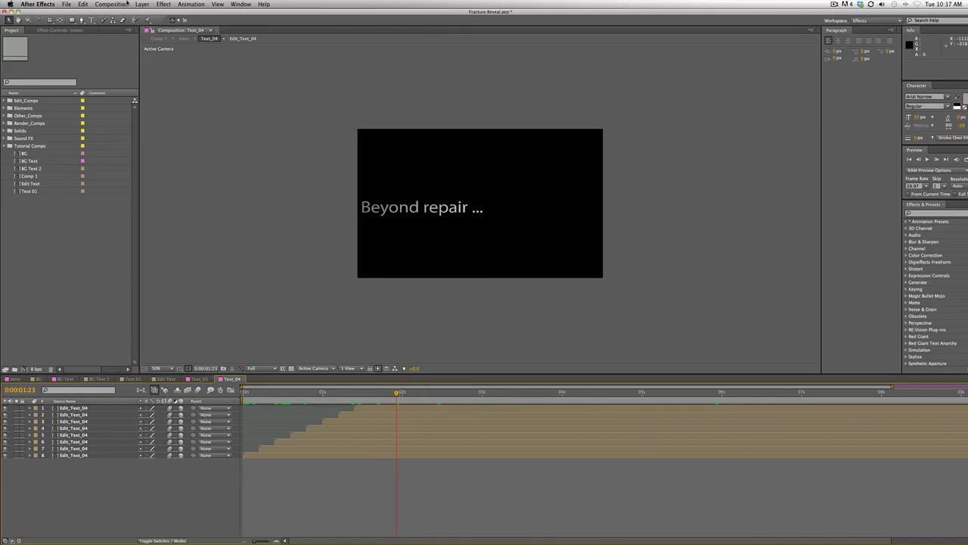
# - Create a new 940 x 200 composition named fracture text
pyautogui.click(112, 4)
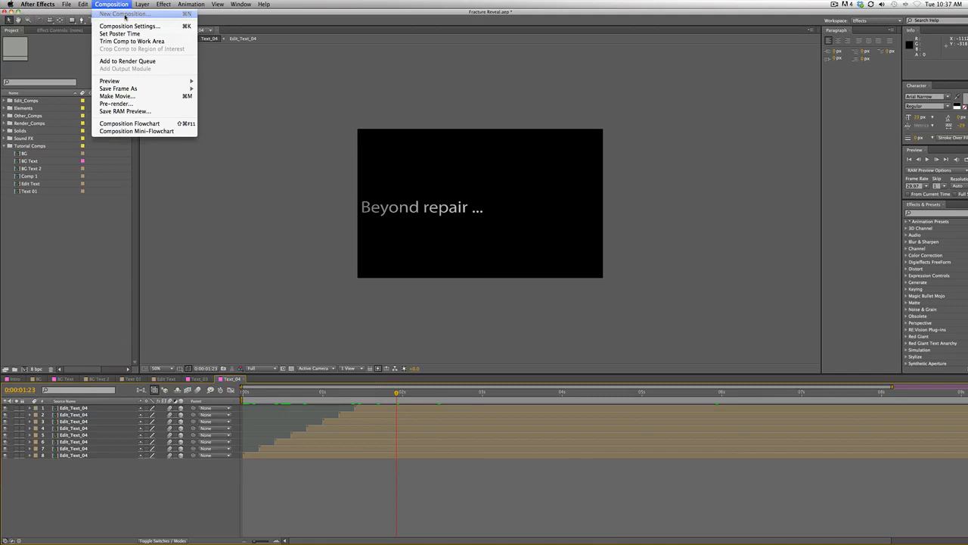
pyautogui.click(124, 15)
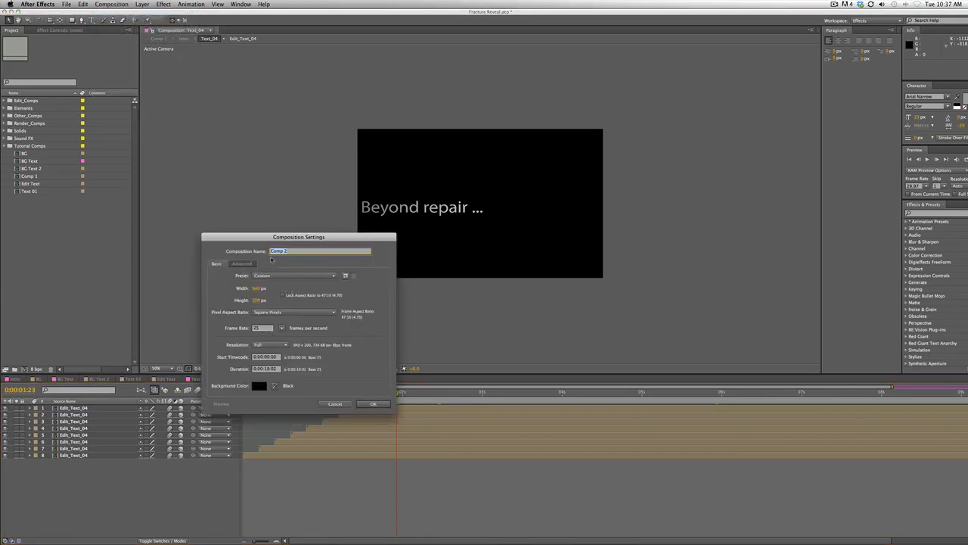
pyautogui.write('M')
pyautogui.press('BackSpace')
pyautogui.write('fracture text')
pyautogui.press('Return')
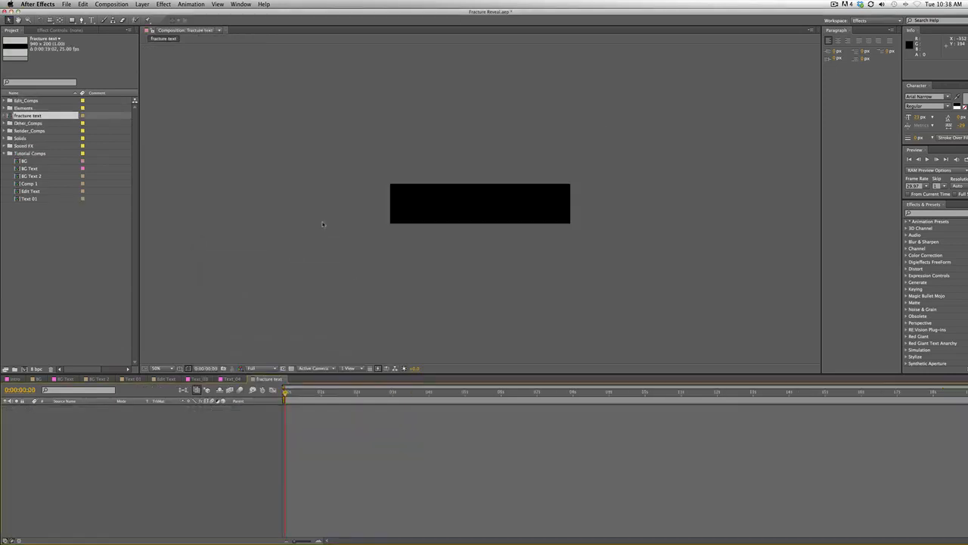
# - Add a text layer reading FRACTURE to the fracture text composition
pyautogui.press('/')
pyautogui.hotkey('ctrl', 't')
pyautogui.click(362, 214)
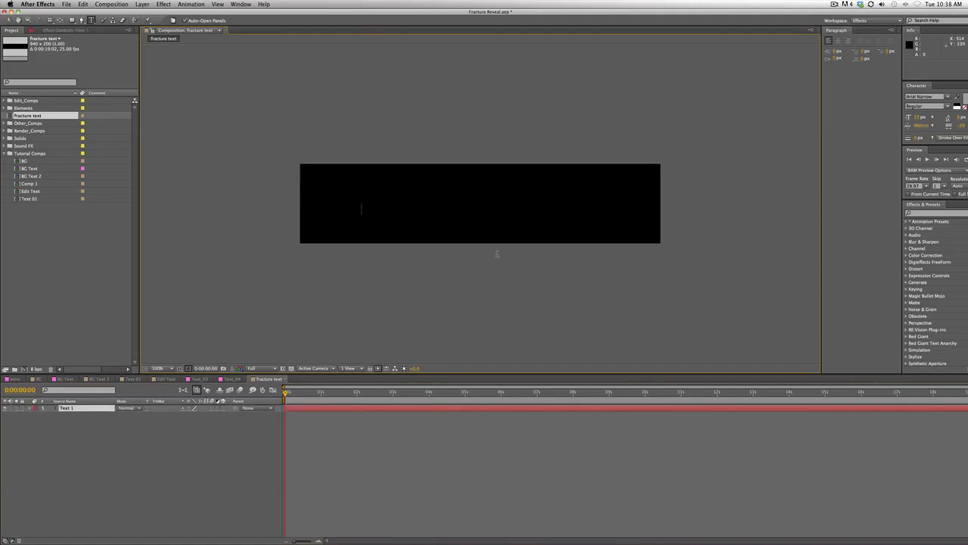
pyautogui.write('FRACTURE')
pyautogui.click(9, 21)
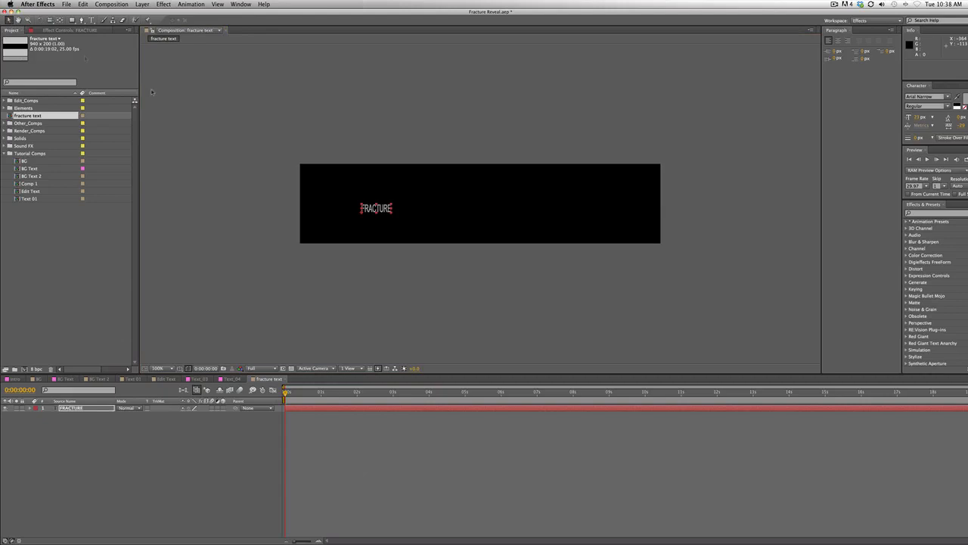
# - Enlarge the FRACTURE text to span most of the composition's width and nudge it down slightly to centre it
pyautogui.moveTo(392, 204); pyautogui.dragTo(604, 211)
pyautogui.click(600, 250)
pyautogui.press('.')
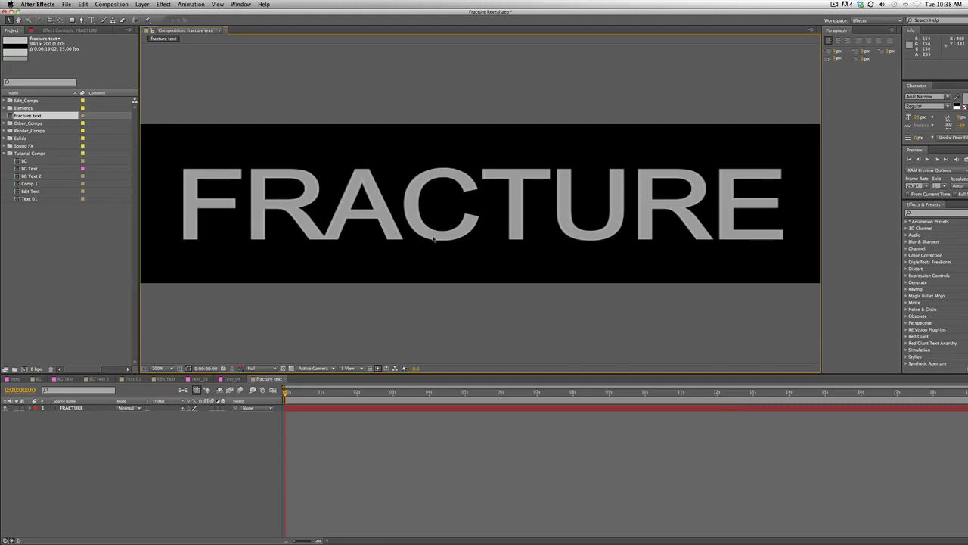
pyautogui.press(',')
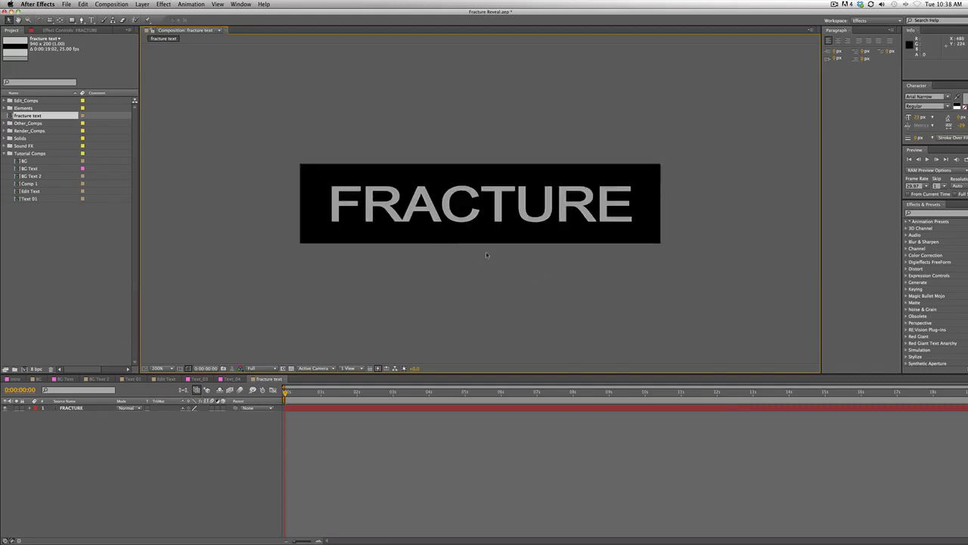
pyautogui.click(483, 223)
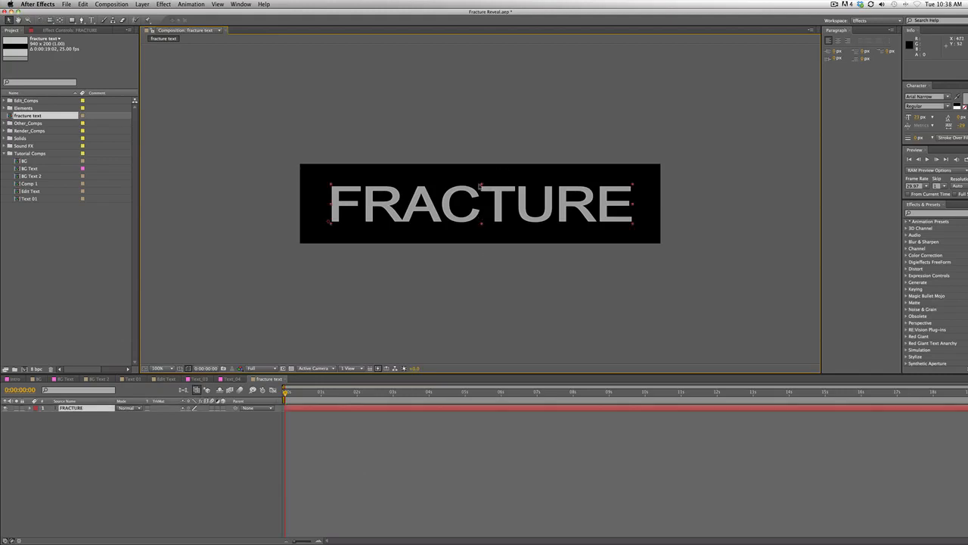
pyautogui.press('Down')
pyautogui.press('Down')
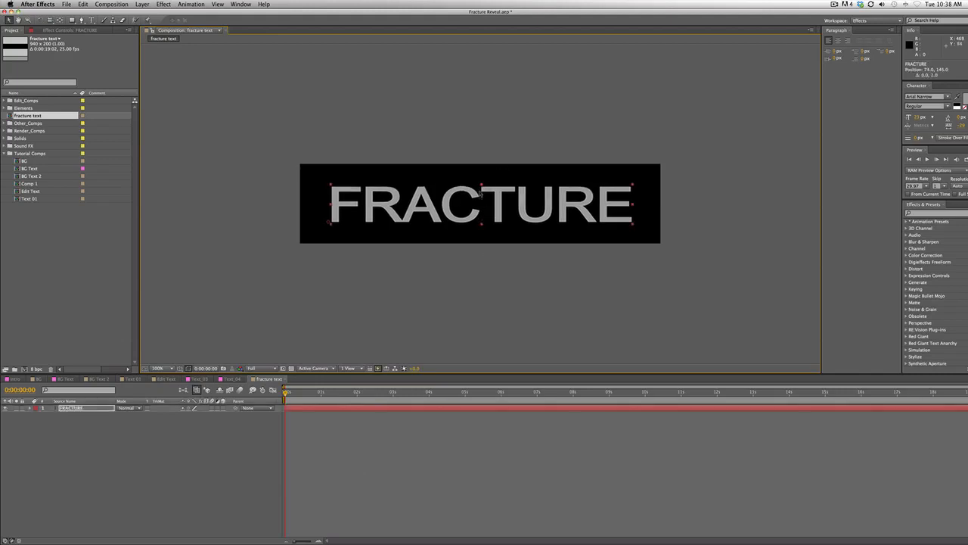
pyautogui.press('.')
pyautogui.press(',')
# - Apply the Bevel and Emboss layer style to the FRACTURE text and inspect its edges
pyautogui.click(97, 4)
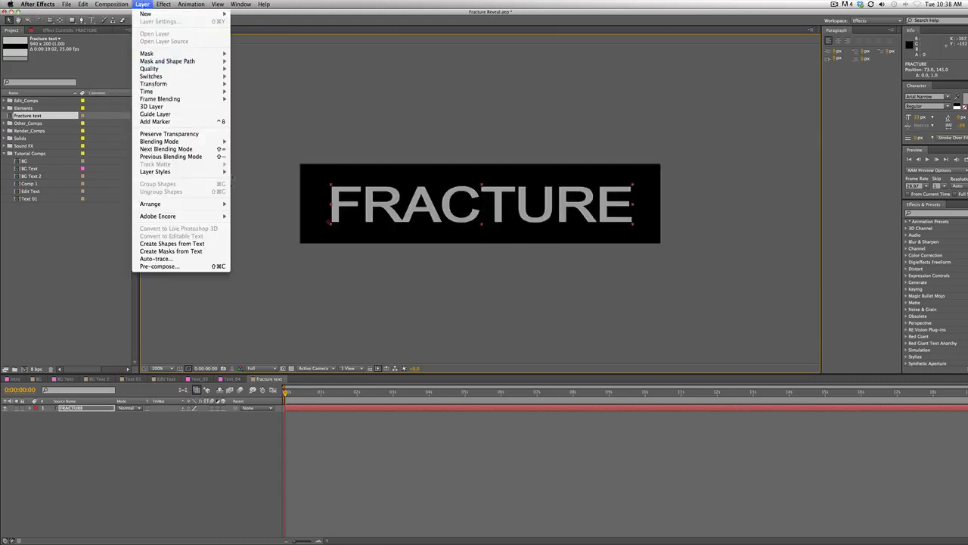
pyautogui.moveTo(189, 171)
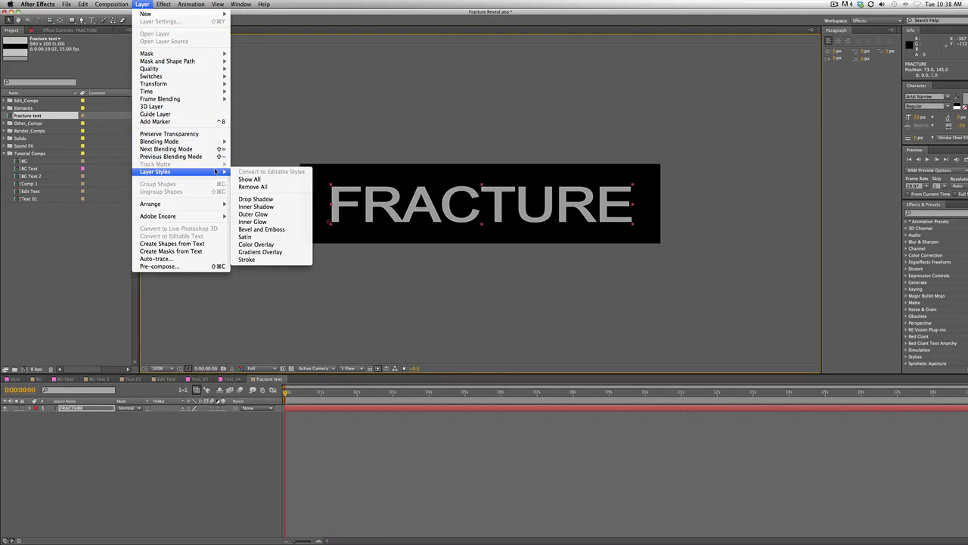
pyautogui.click(261, 229)
pyautogui.press('.')
pyautogui.press(',')
pyautogui.press('.')
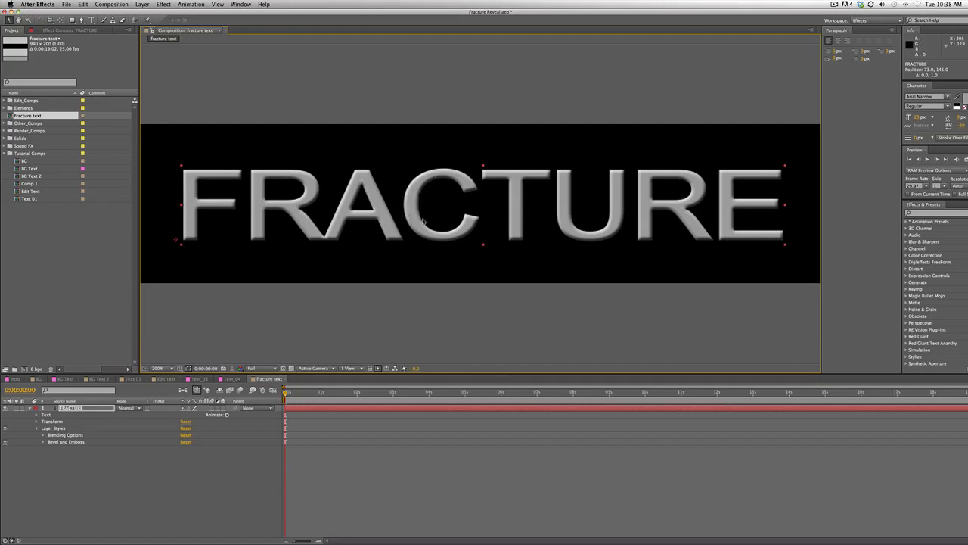
pyautogui.press(',')
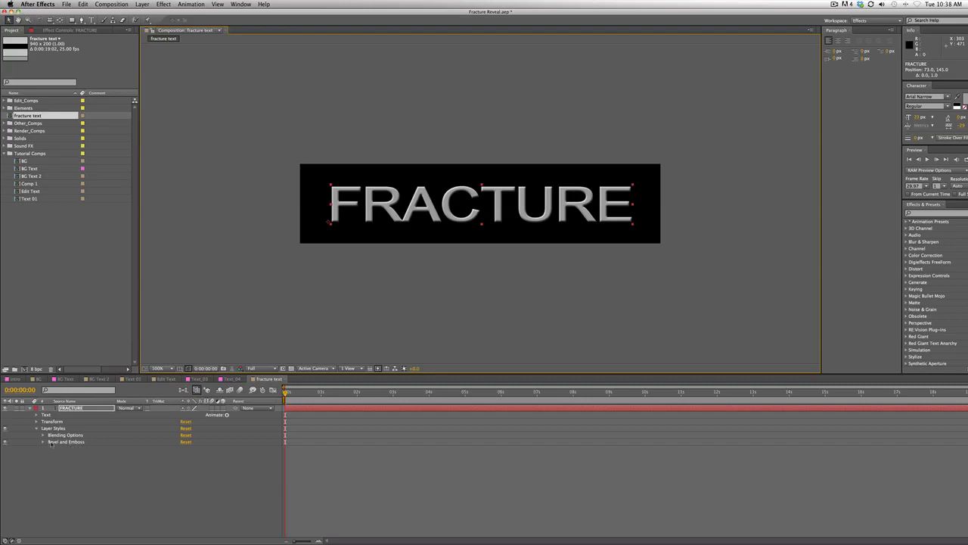
# - Set the FRACTURE layer's Bevel and Emboss style to Pillow Emboss
pyautogui.click(43, 442)
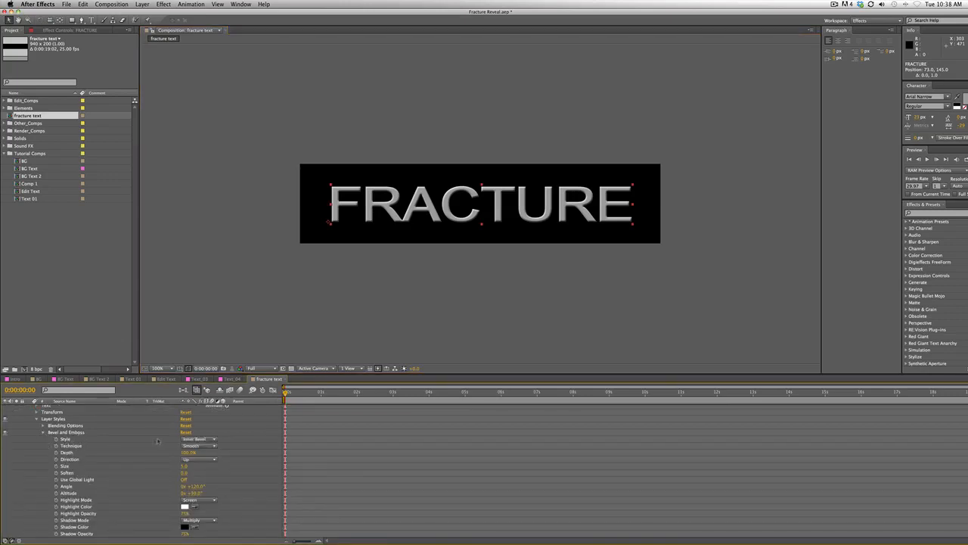
pyautogui.click(207, 440)
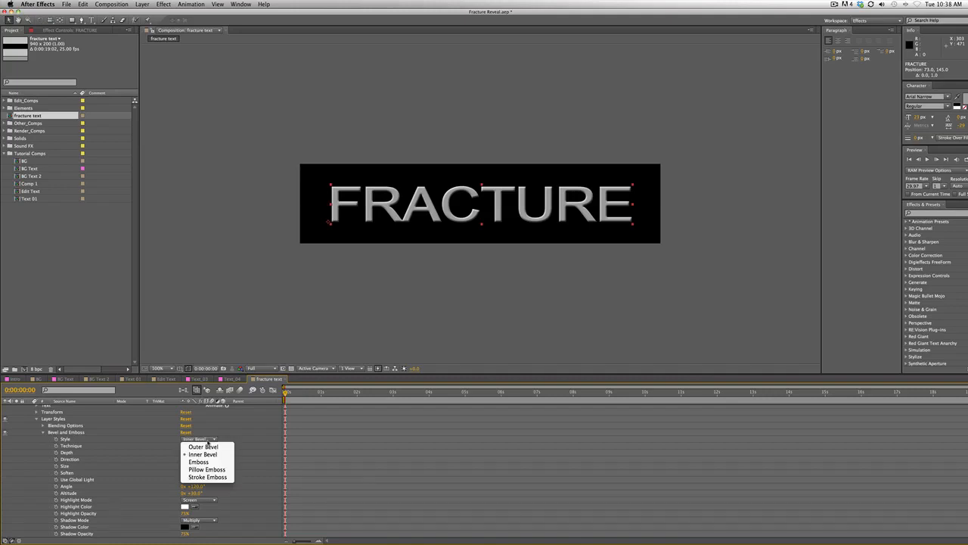
pyautogui.click(206, 470)
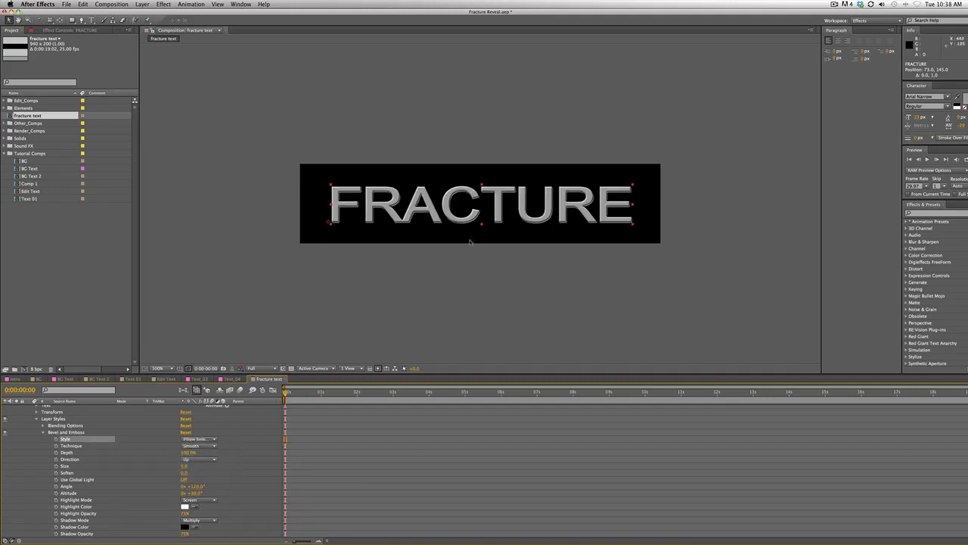
pyautogui.scroll(2, 467, 250)
pyautogui.scroll(-2, 467, 249)
pyautogui.scroll(1, 475, 196)
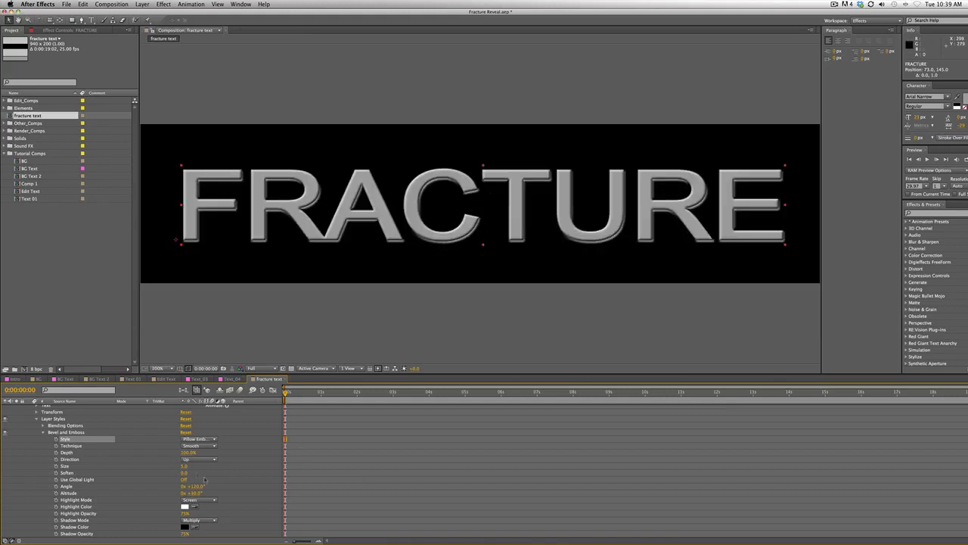
# - Raise the Bevel and Emboss depth to about 431% and compare the text at different magnifications
pyautogui.moveTo(184, 453); pyautogui.dragTo(310, 452)
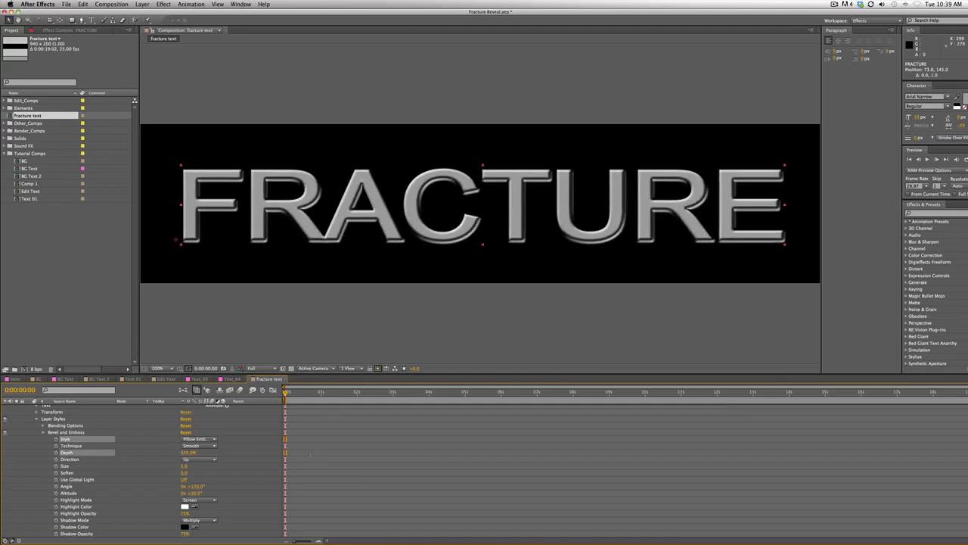
pyautogui.click(485, 261)
pyautogui.press(',')
pyautogui.press('.')
pyautogui.press(',')
pyautogui.press('.')
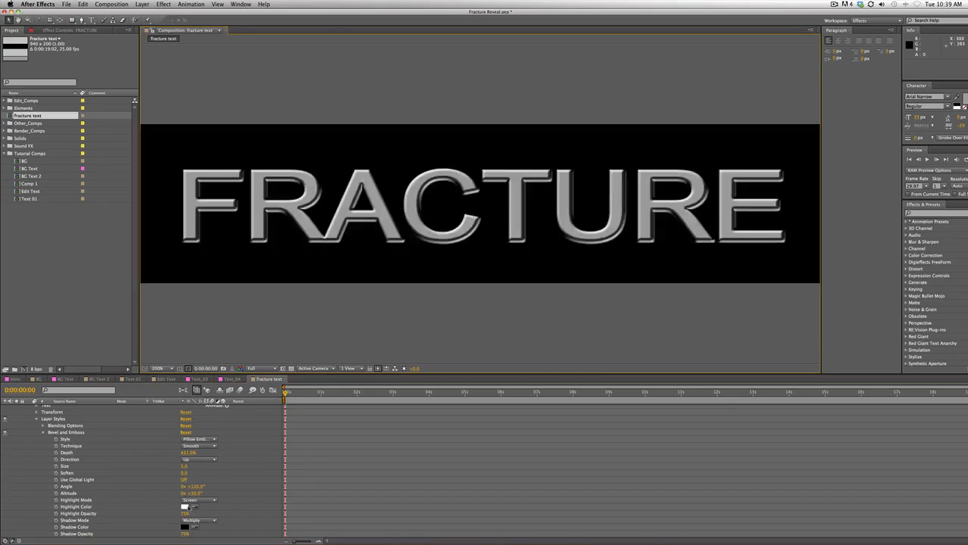
# - Set the Bevel and Emboss highlight color to bright cyan-blue (00C6FF)
pyautogui.click(185, 505)
pyautogui.moveTo(139, 269); pyautogui.dragTo(139, 256)
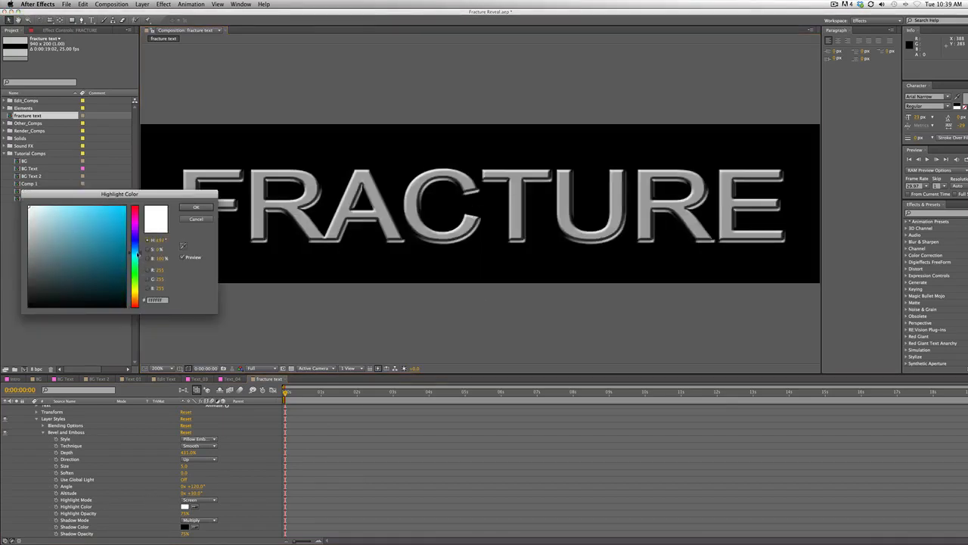
pyautogui.click(123, 205)
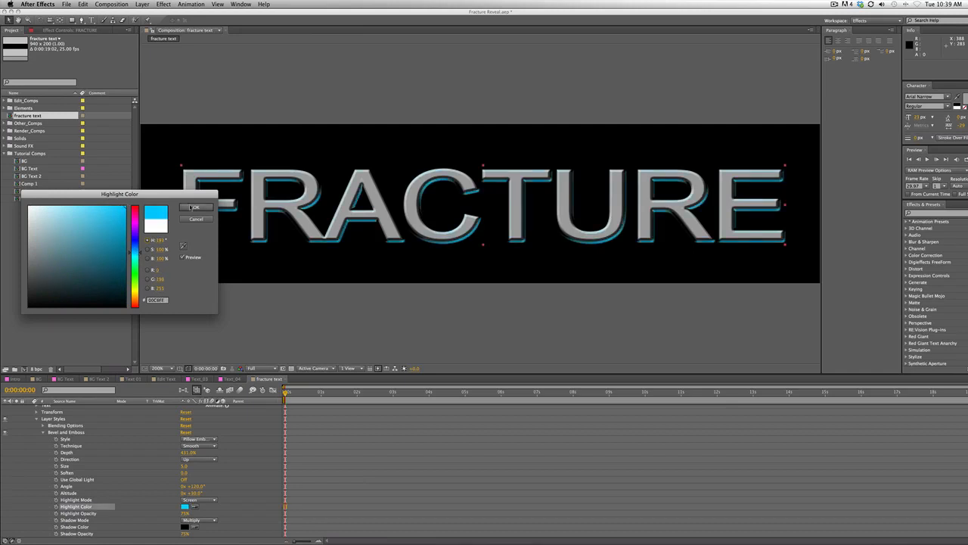
pyautogui.click(191, 207)
# - Inspect the embossed FRACTURE text at close and normal magnification, and collapse its layer properties
pyautogui.press(',')
pyautogui.press(',')
pyautogui.press('.')
pyautogui.press('.')
pyautogui.press(',')
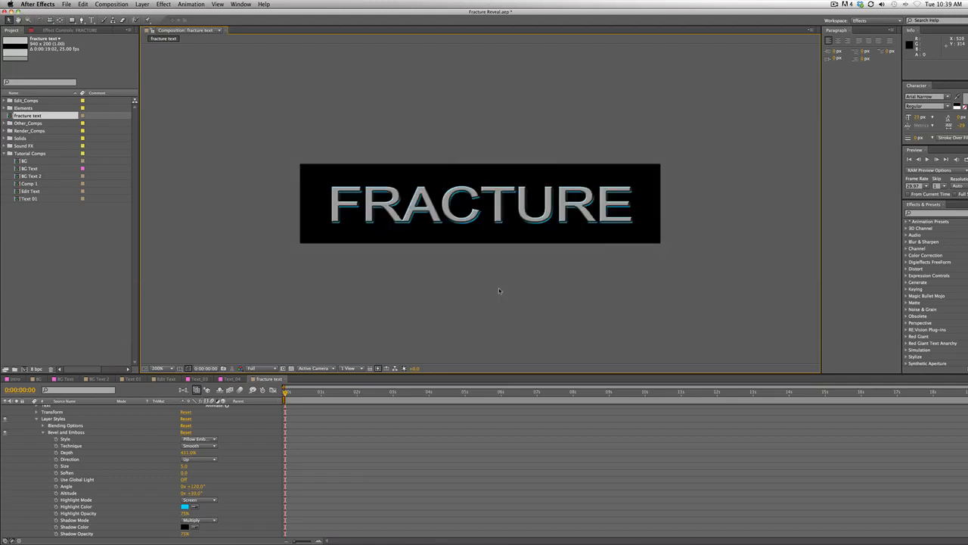
pyautogui.press('.')
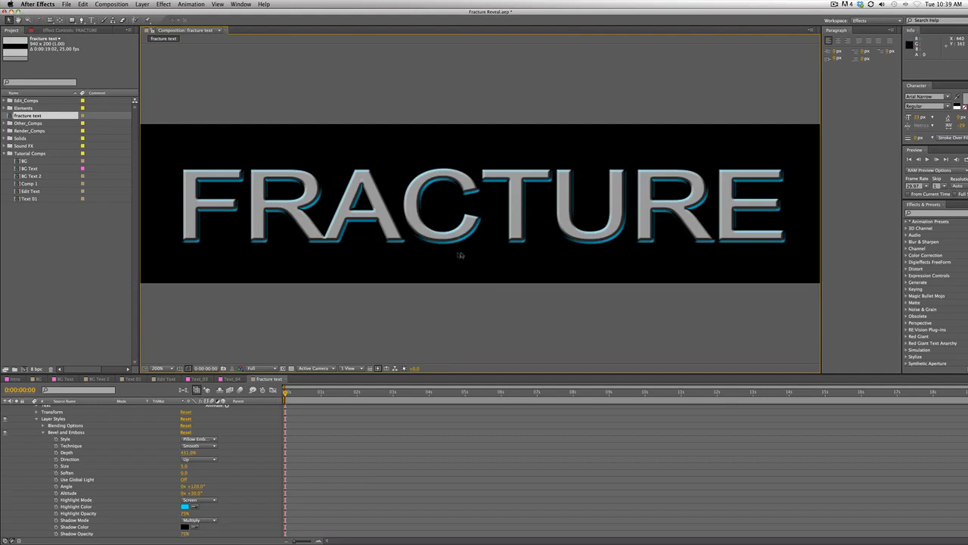
pyautogui.press(',')
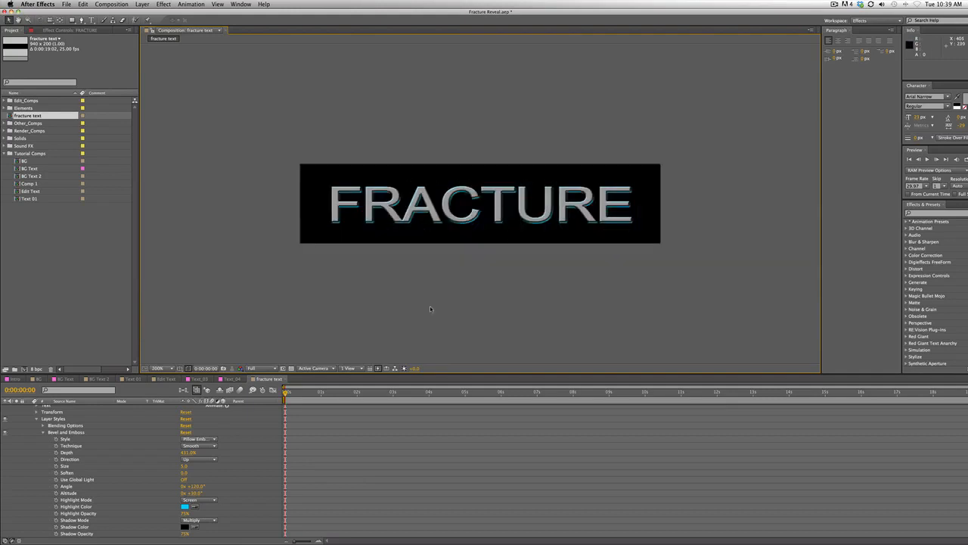
pyautogui.scroll(2, 50, 475)
pyautogui.click(31, 409)
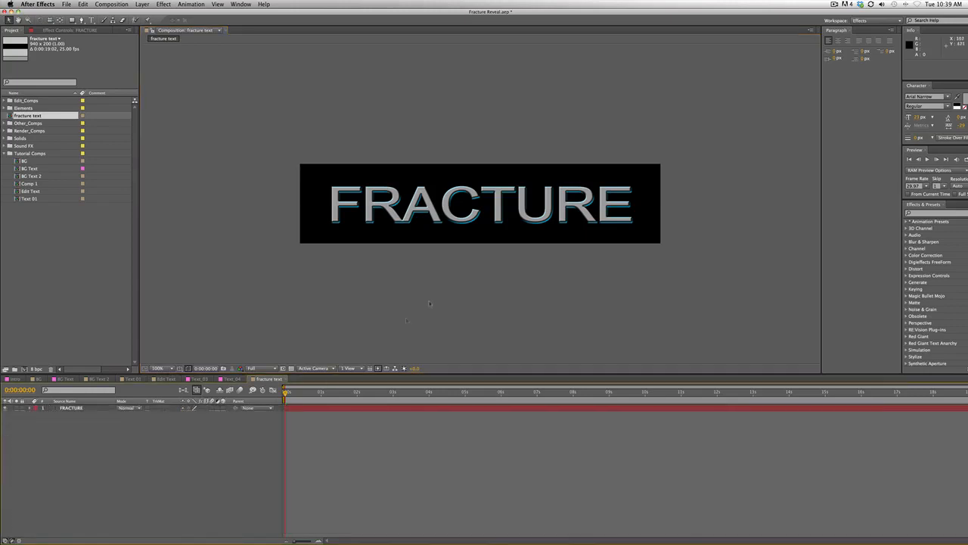
# - Review the staggered slices in the Text_04 composition, and return to the fracture text composition
pyautogui.click(230, 378)
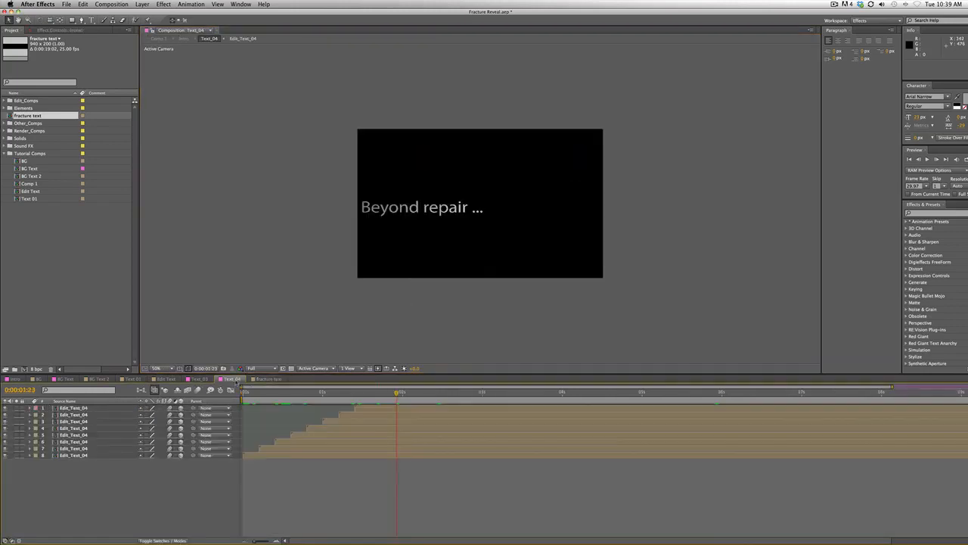
pyautogui.moveTo(397, 392); pyautogui.dragTo(281, 409)
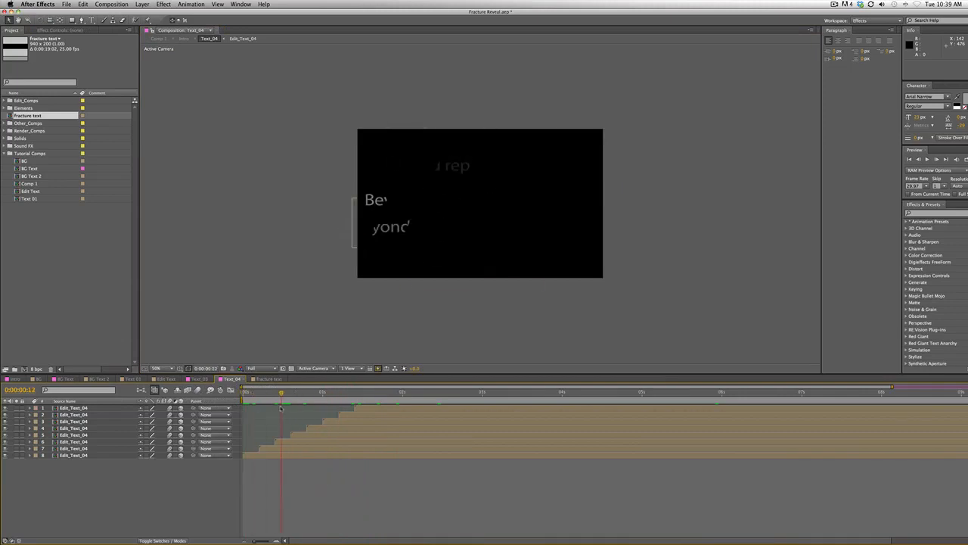
pyautogui.click(109, 442)
pyautogui.click(98, 454)
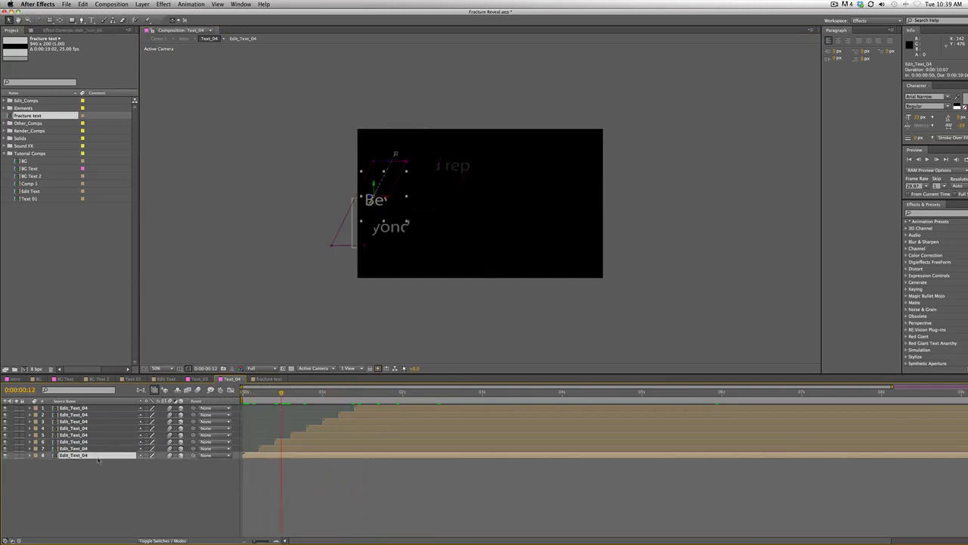
pyautogui.click(269, 378)
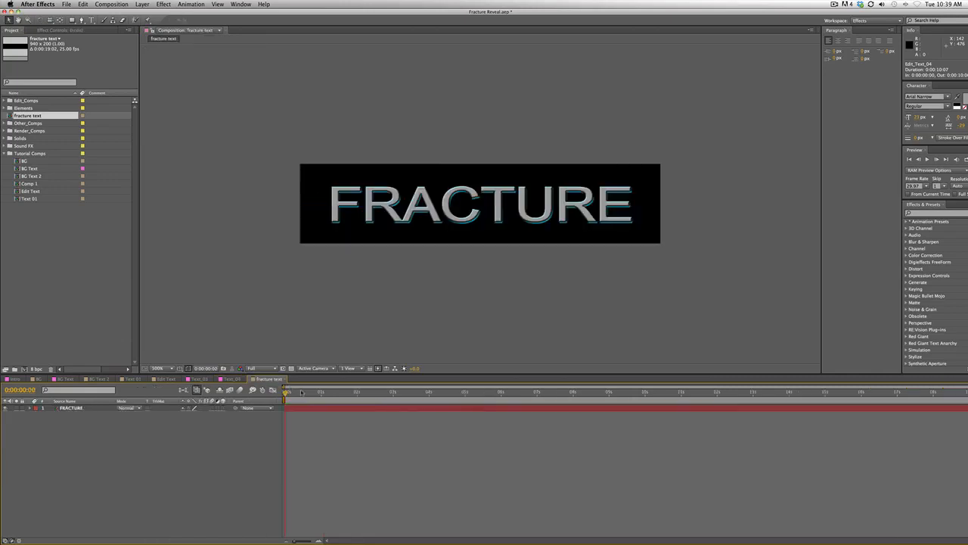
pyautogui.click(86, 411)
pyautogui.moveTo(292, 392); pyautogui.dragTo(265, 399)
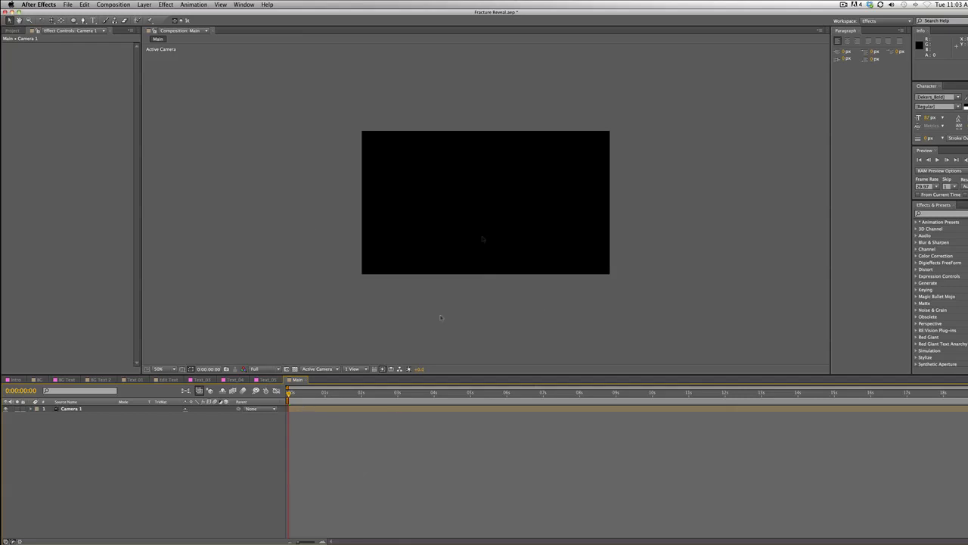
# - Check the Main composition's settings and look over its Camera 1 layer
pyautogui.click(111, 4)
pyautogui.click(121, 27)
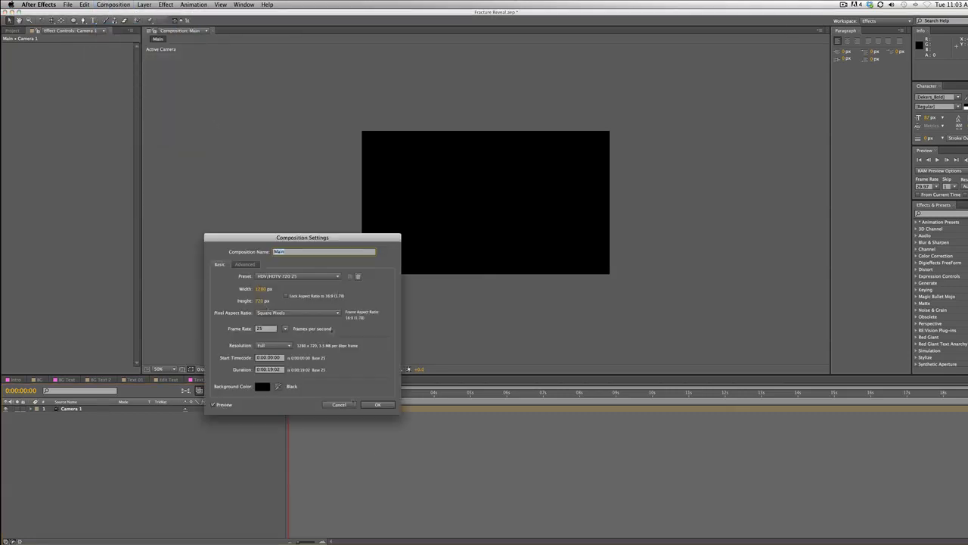
pyautogui.click(378, 404)
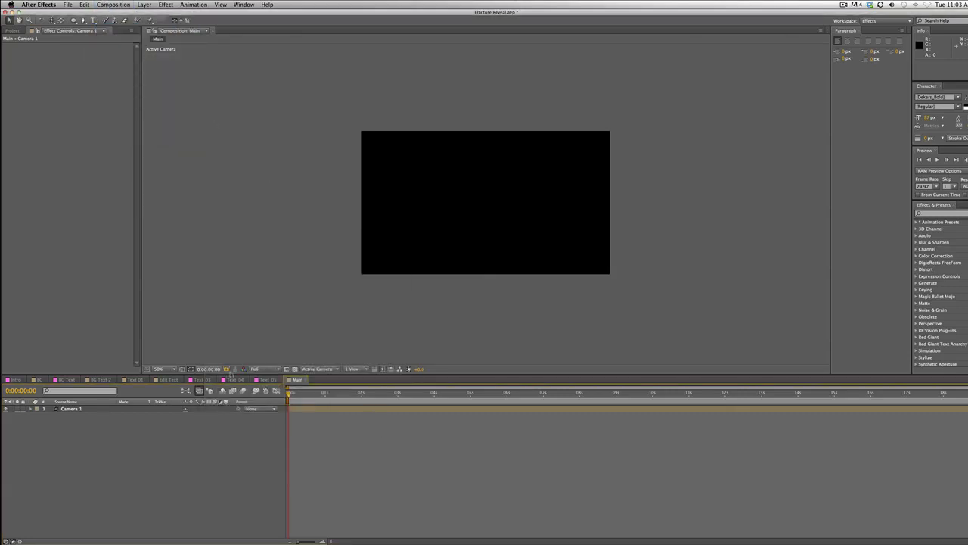
pyautogui.click(81, 410)
pyautogui.click(263, 343)
pyautogui.click(101, 408)
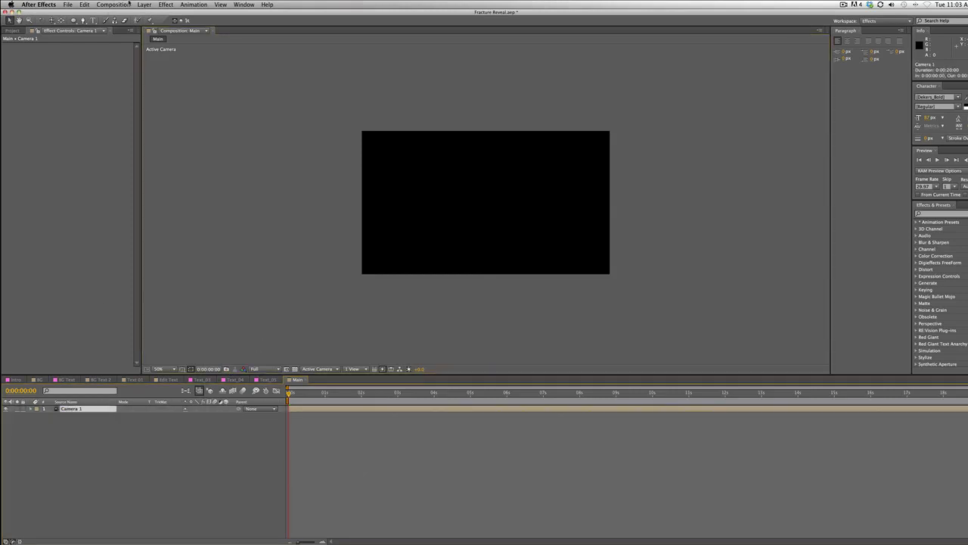
pyautogui.click(251, 248)
pyautogui.press('/')
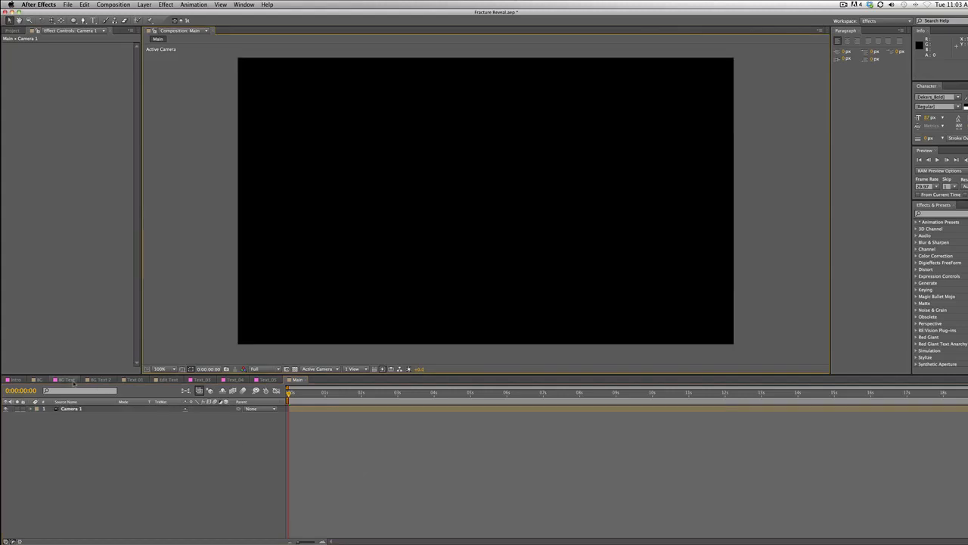
# - Add the BG composition from the project to Main, below the Camera 1 layer
pyautogui.click(16, 30)
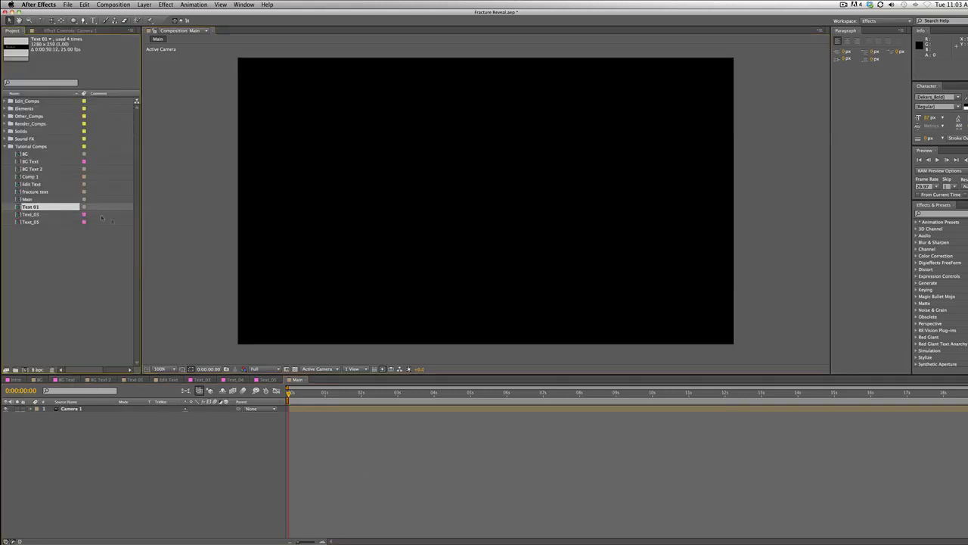
pyautogui.scroll(-1, 199, 244)
pyautogui.click(271, 233)
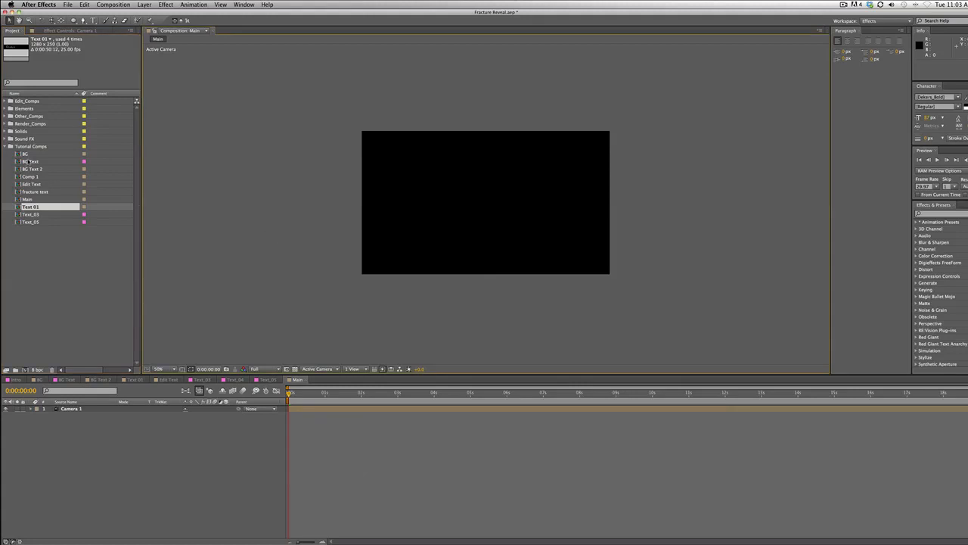
pyautogui.moveTo(27, 156); pyautogui.dragTo(122, 423)
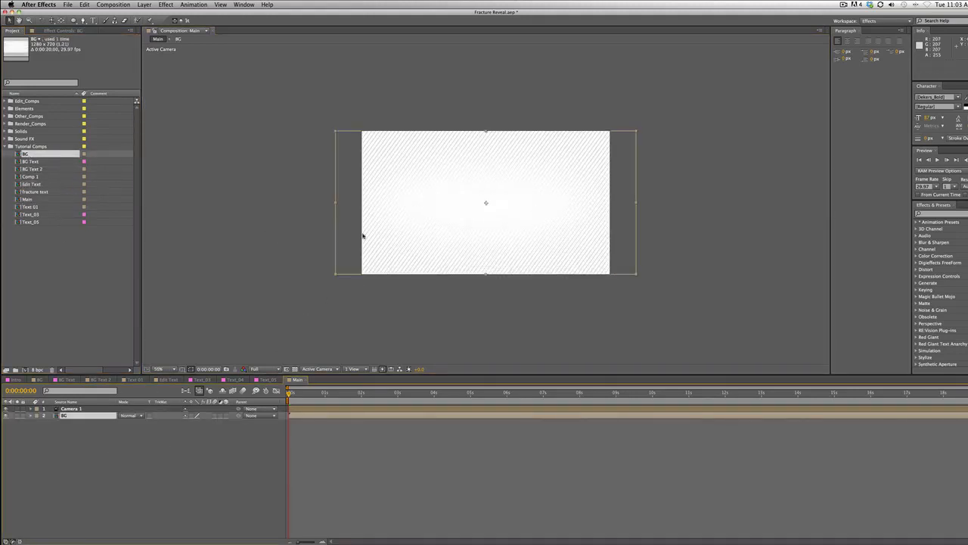
# - Add the BG Text 2 composition to Main between the Camera 1 and BG layers
pyautogui.click(43, 164)
pyautogui.moveTo(43, 169); pyautogui.dragTo(123, 414)
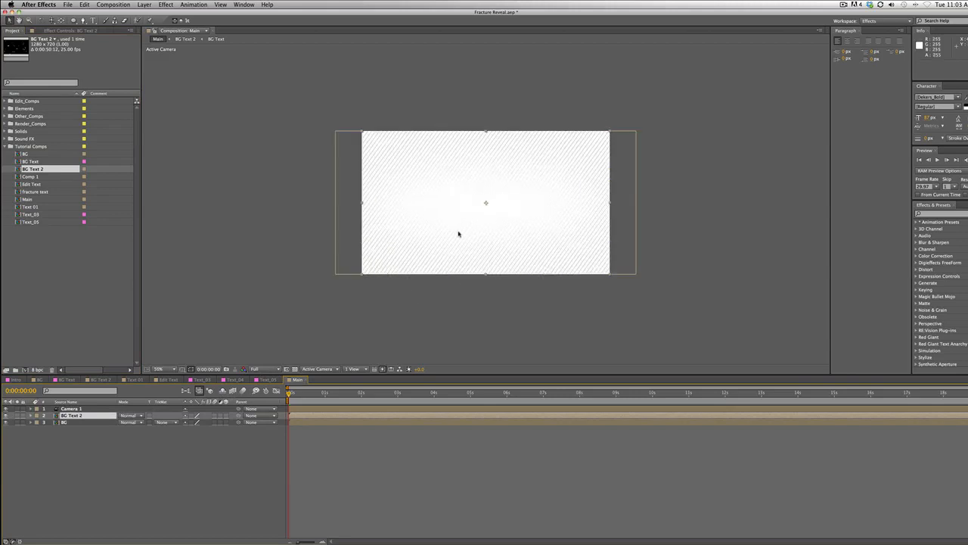
pyautogui.press('/')
pyautogui.scroll(-1, 480, 251)
pyautogui.click(30, 162)
pyautogui.click(33, 169)
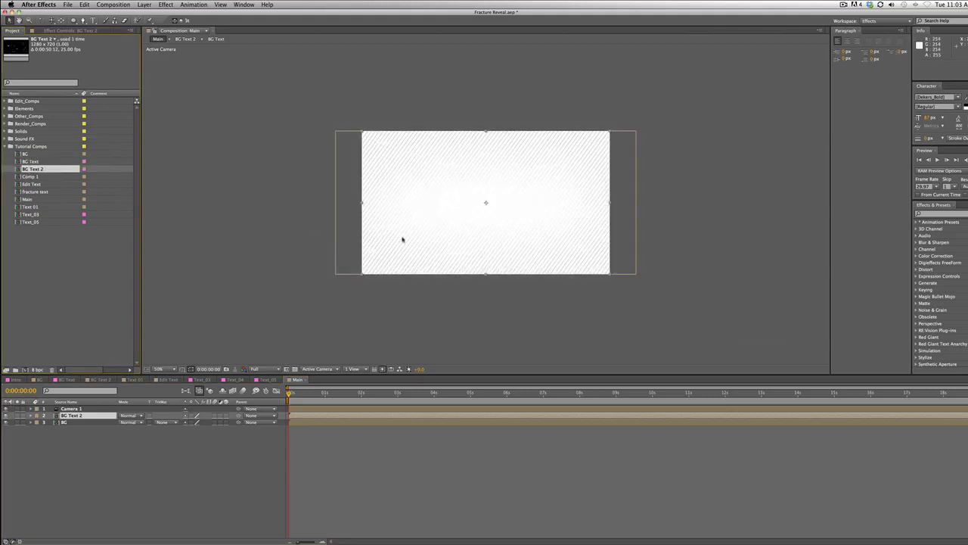
pyautogui.press('/')
# - Apply the Tint effect to the BG Text 2 layer and map white to light gray
pyautogui.click(143, 5)
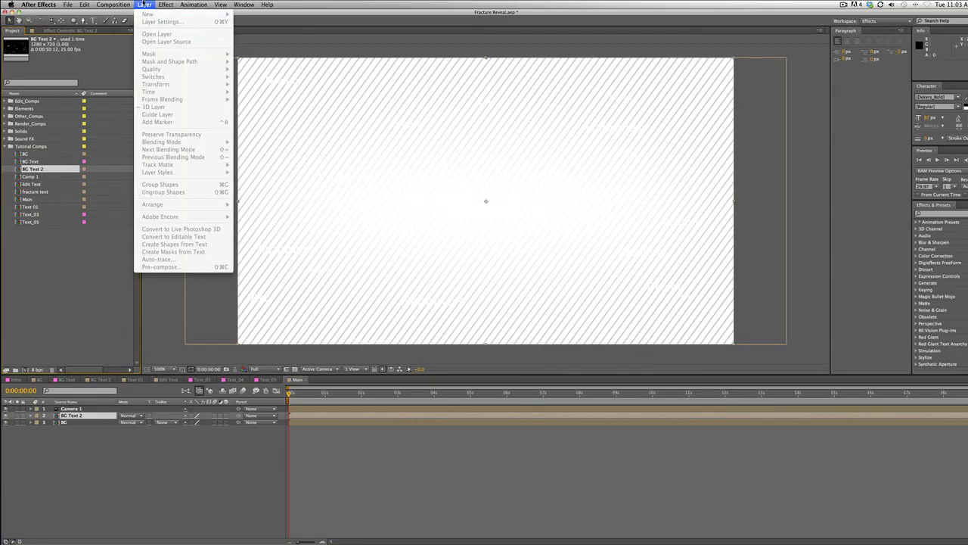
pyautogui.click(168, 515)
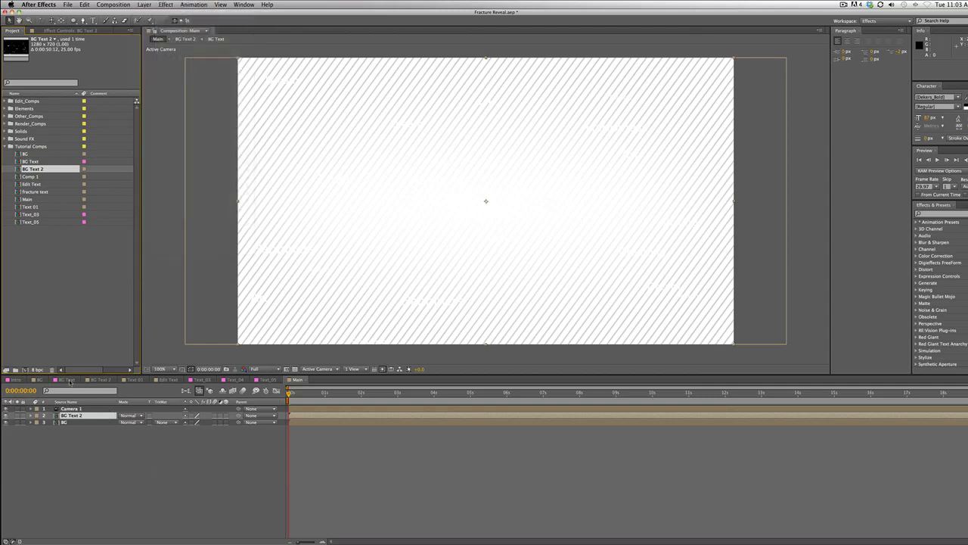
pyautogui.click(80, 416)
pyautogui.click(143, 5)
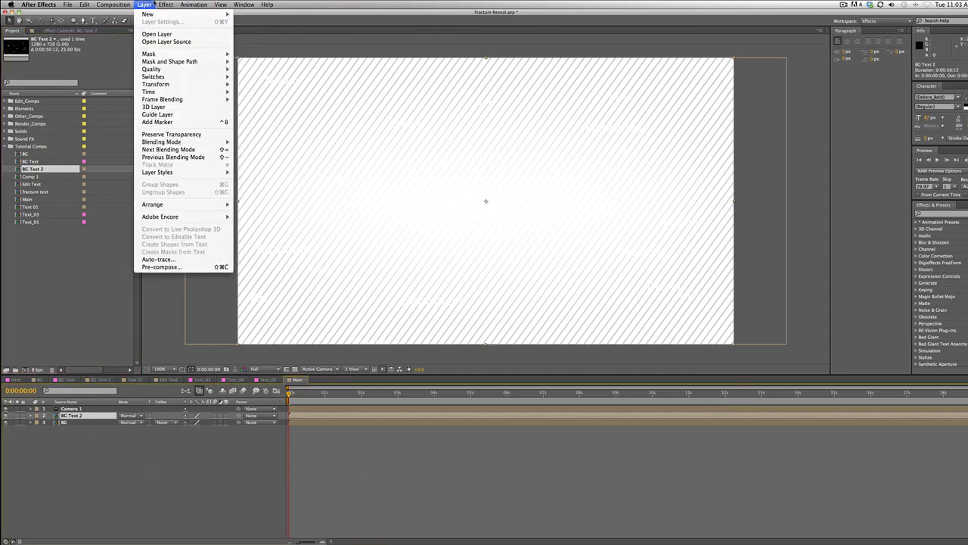
pyautogui.moveTo(168, 6)
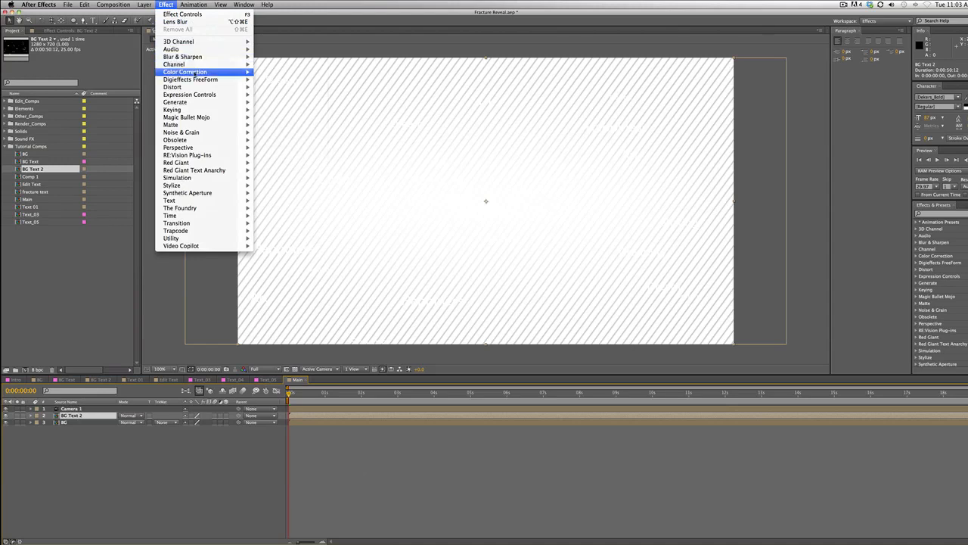
pyautogui.moveTo(195, 72)
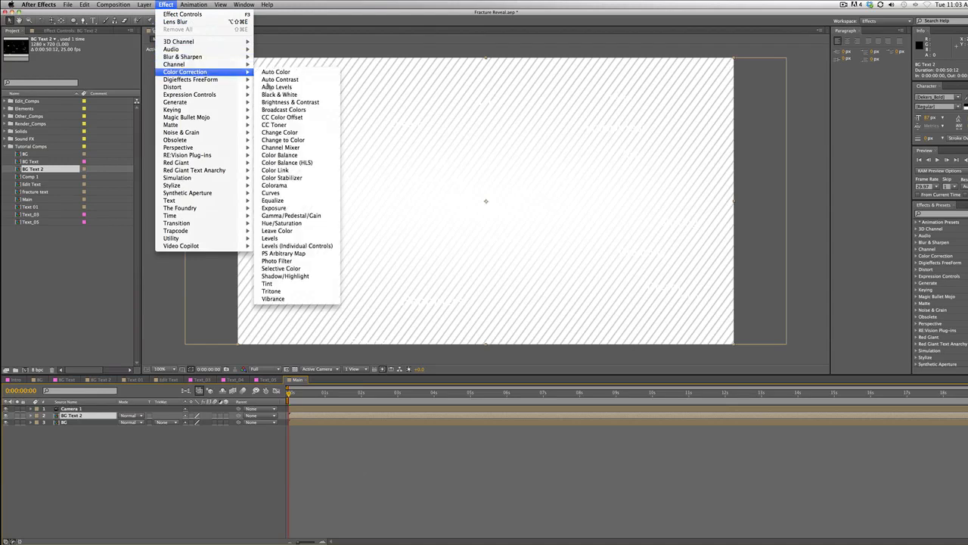
pyautogui.click(271, 284)
pyautogui.click(81, 59)
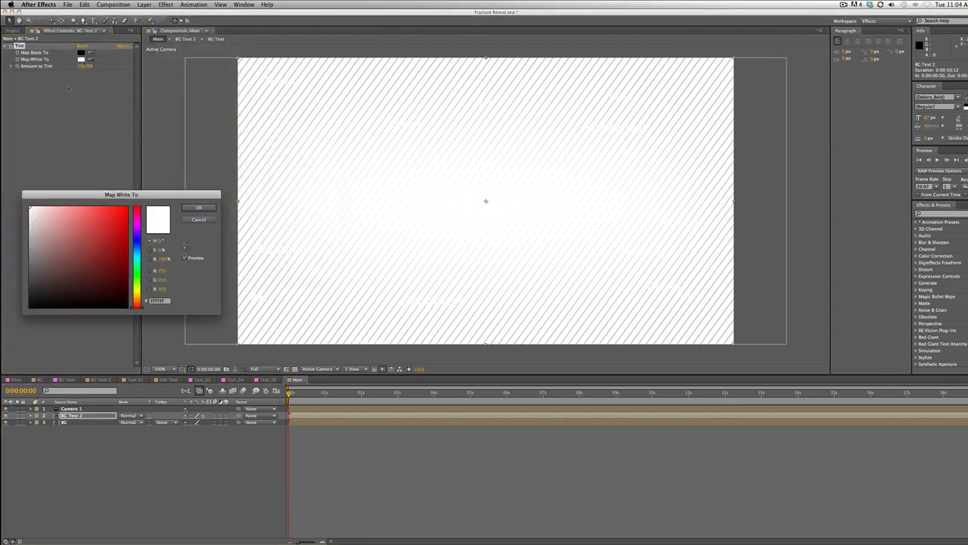
pyautogui.moveTo(32, 216); pyautogui.dragTo(29, 232)
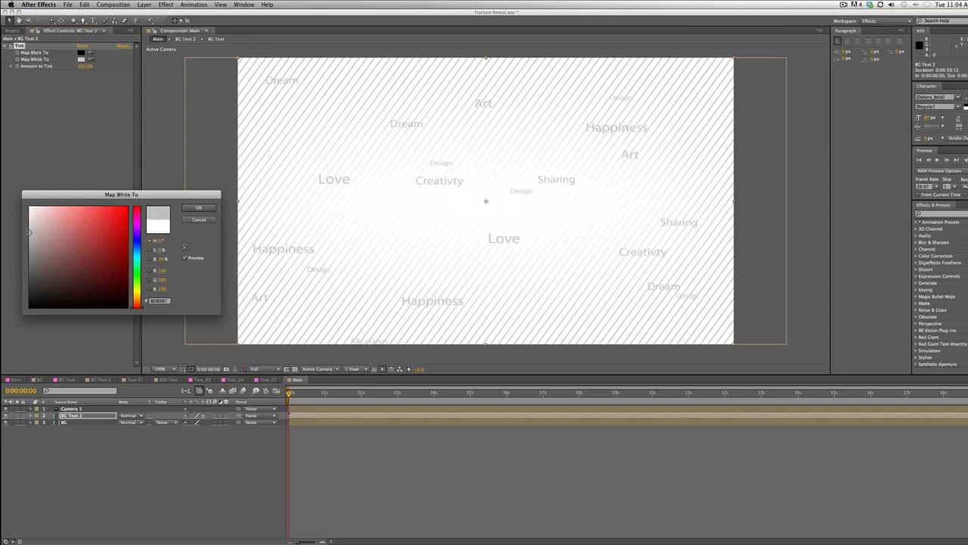
pyautogui.click(198, 208)
# - Enlarge the BG Text 2 layer to more than twice its size and move it to position 1304, 256
pyautogui.press(',')
pyautogui.press(',')
pyautogui.click(517, 247)
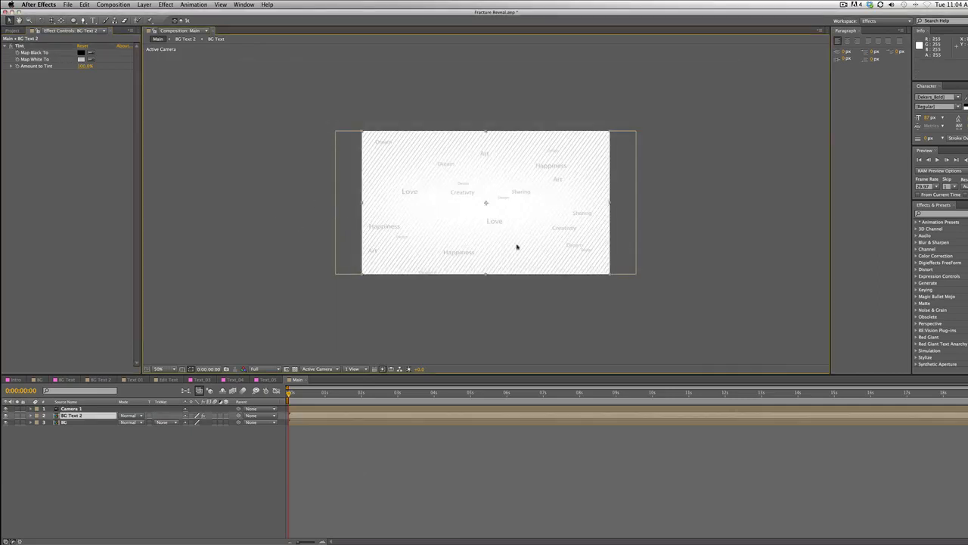
pyautogui.press(',')
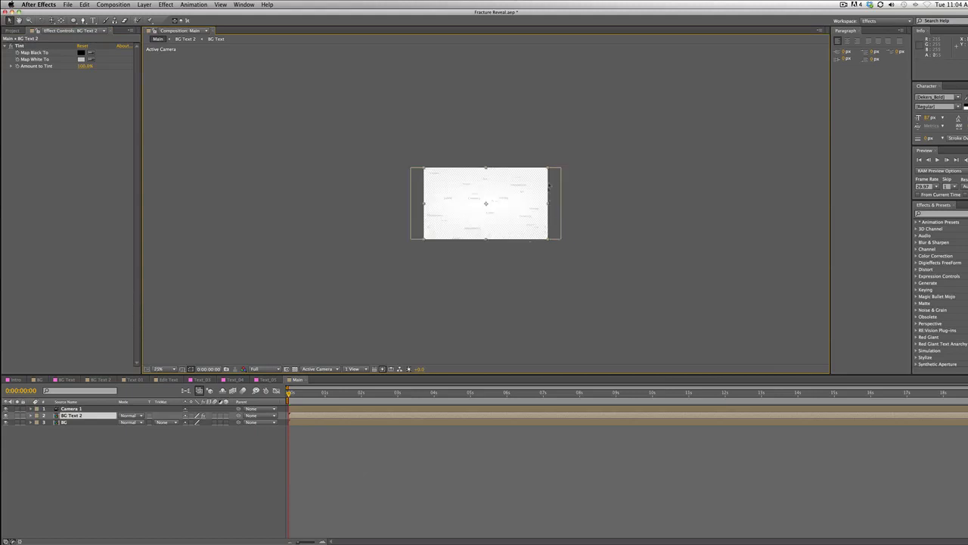
pyautogui.moveTo(549, 169); pyautogui.dragTo(663, 235)
pyautogui.press(',')
pyautogui.moveTo(602, 153); pyautogui.dragTo(591, 159)
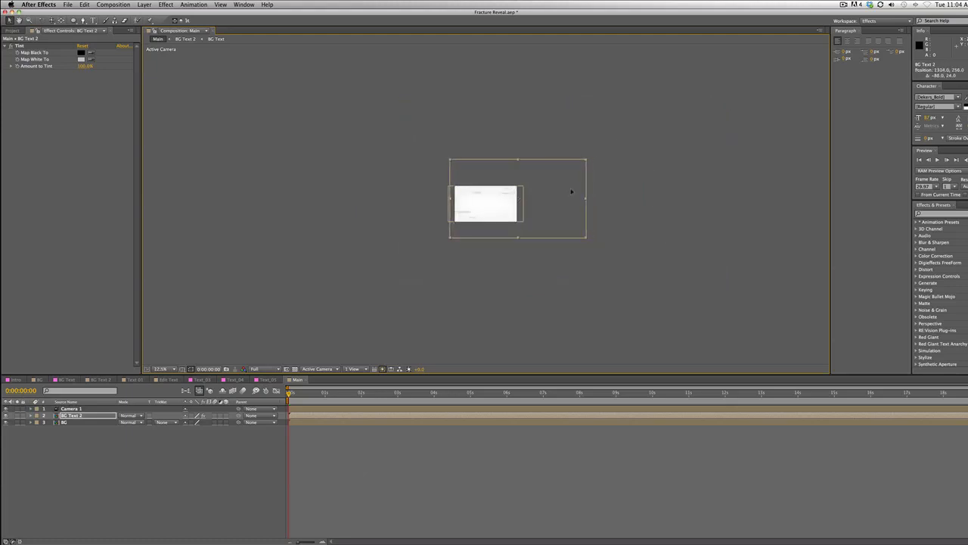
pyautogui.press('.')
pyautogui.press('.')
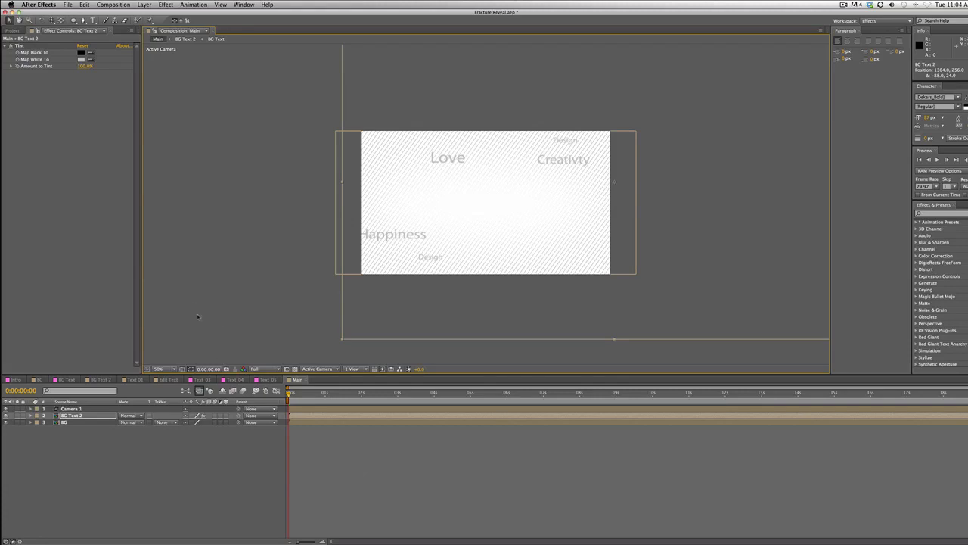
# - Apply a Lens Blur effect to the BG Text 2 layer and set its Iris Radius to 14
pyautogui.click(123, 3)
pyautogui.moveTo(165, 4)
pyautogui.moveTo(182, 57)
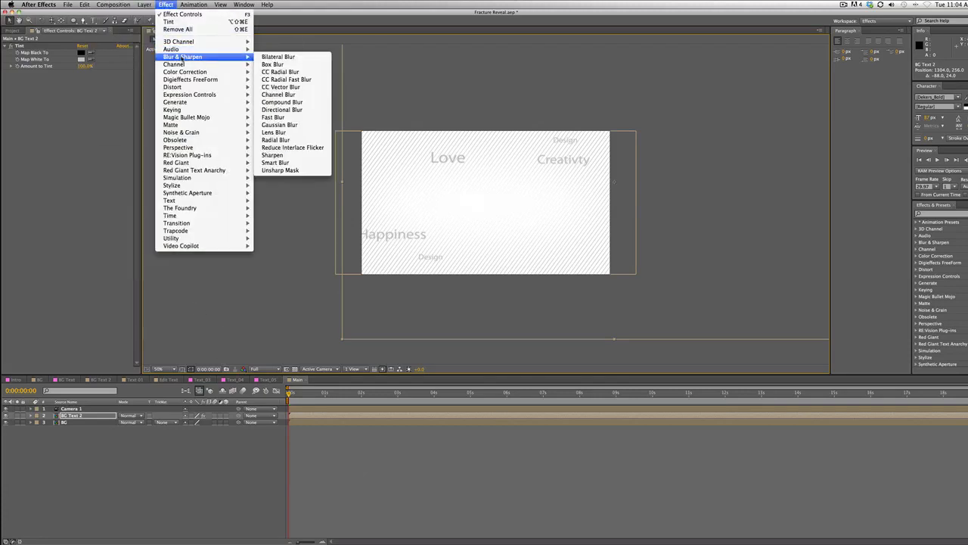
pyautogui.click(279, 132)
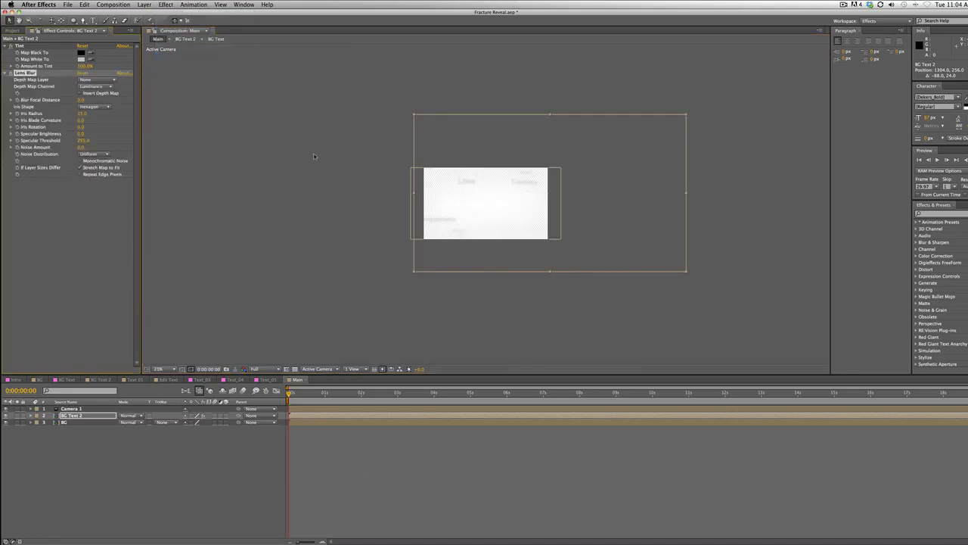
pyautogui.moveTo(81, 113); pyautogui.dragTo(78, 114)
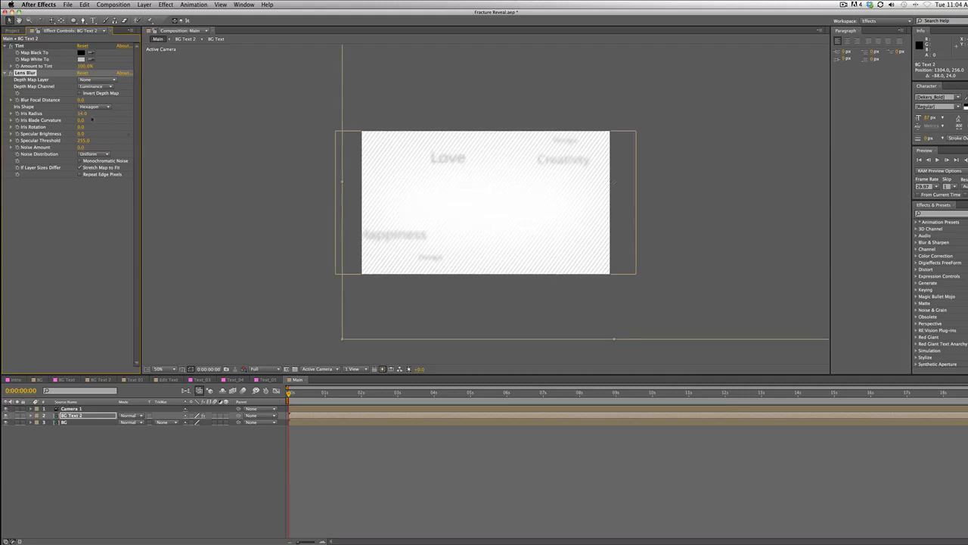
# - Nudge the BG Text 2 layer about 28 px right and 6 px up in the composition
pyautogui.click(274, 171)
pyautogui.press(',')
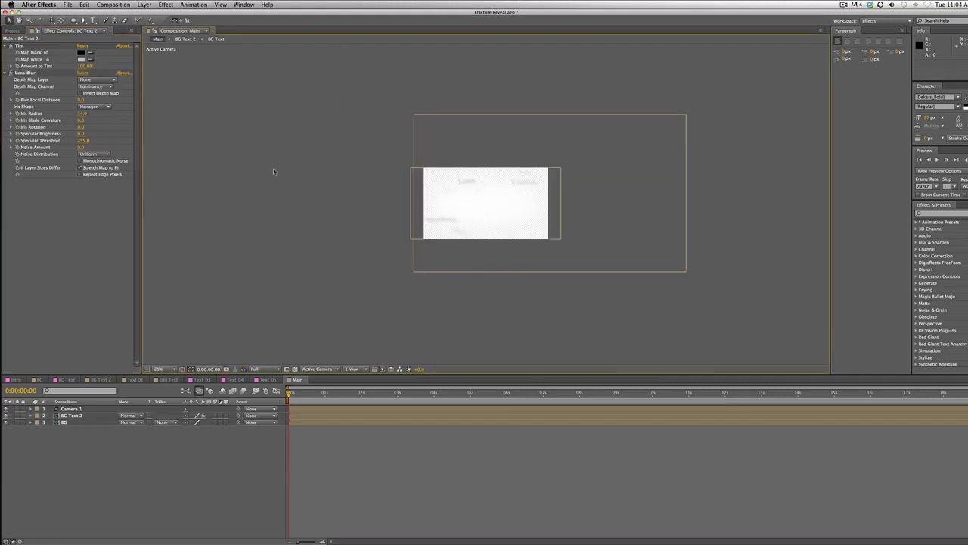
pyautogui.press('.')
pyautogui.click(628, 313)
pyautogui.moveTo(628, 310); pyautogui.dragTo(632, 312)
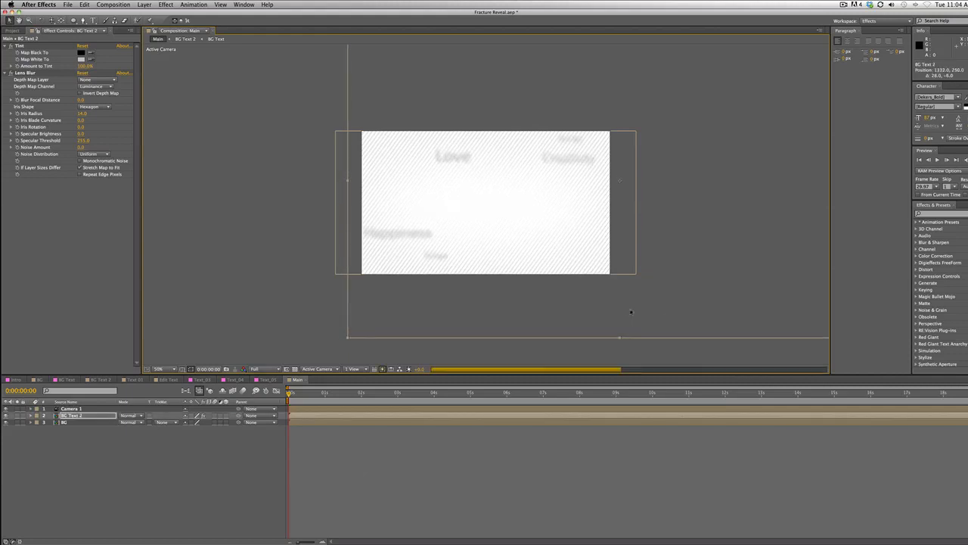
pyautogui.press(',')
pyautogui.press(',')
pyautogui.press('.')
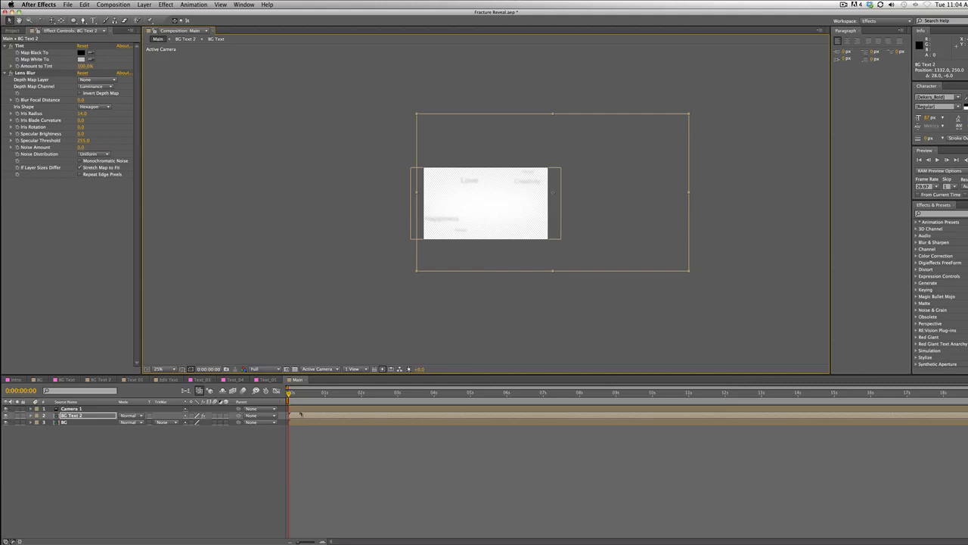
# - Preview the Camera 1 movement over the first two seconds and make the BG Text 2 layer 3D
pyautogui.click(63, 409)
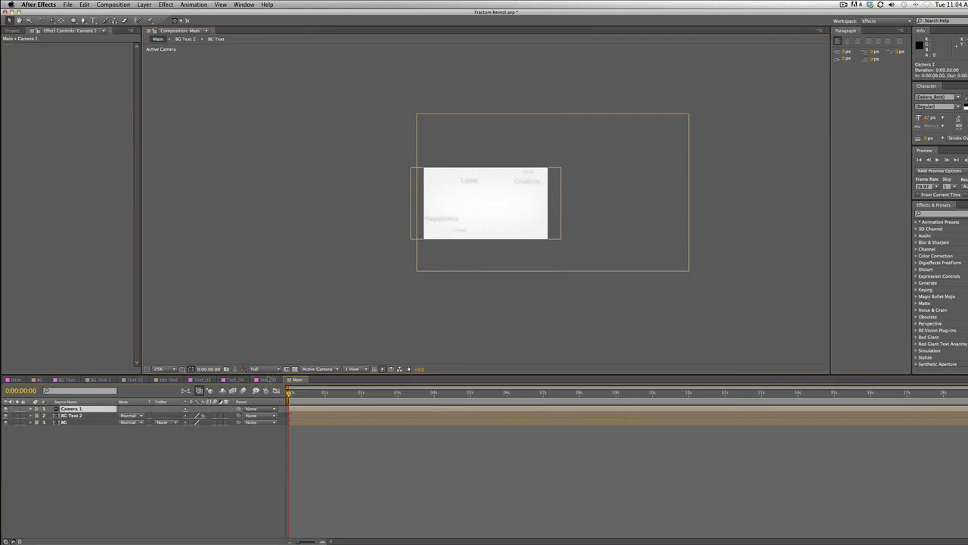
pyautogui.moveTo(289, 393); pyautogui.dragTo(357, 393)
pyautogui.press('Home')
pyautogui.click(226, 415)
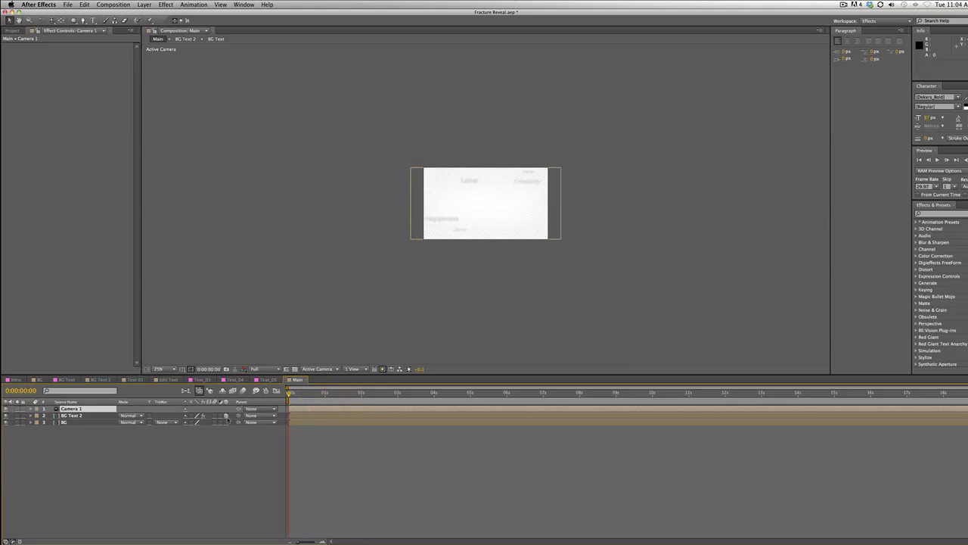
# - At 0:00:01:23, move the 3D BG Text 2 layer back over the camera frame
pyautogui.moveTo(290, 392); pyautogui.dragTo(359, 394)
pyautogui.scroll(-2, 411, 333)
pyautogui.moveTo(683, 220); pyautogui.dragTo(527, 227)
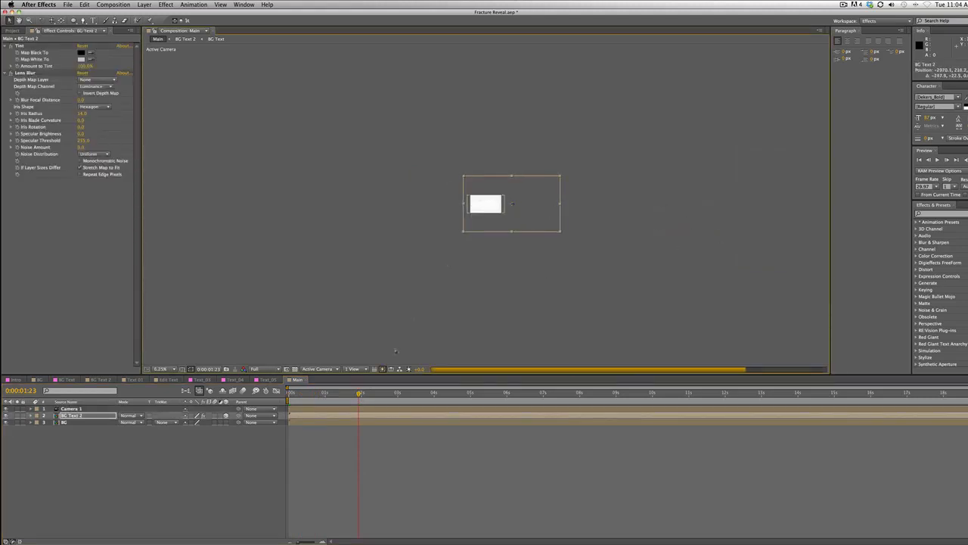
pyautogui.press('.')
pyautogui.press('.')
# - At the start of the timeline, reposition the BG Text 2 layer and scale it down so its words fit the frame
pyautogui.moveTo(359, 393); pyautogui.dragTo(269, 384)
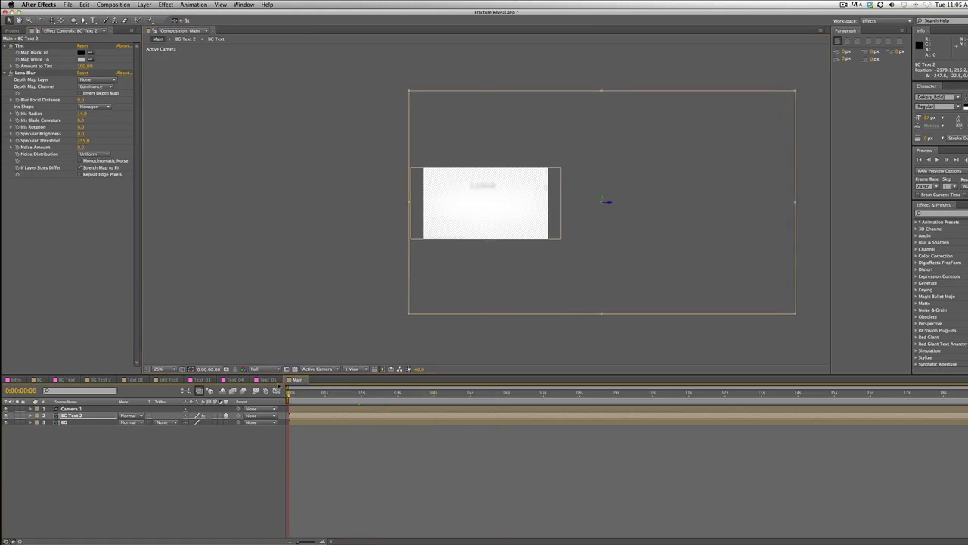
pyautogui.moveTo(495, 286); pyautogui.dragTo(506, 274)
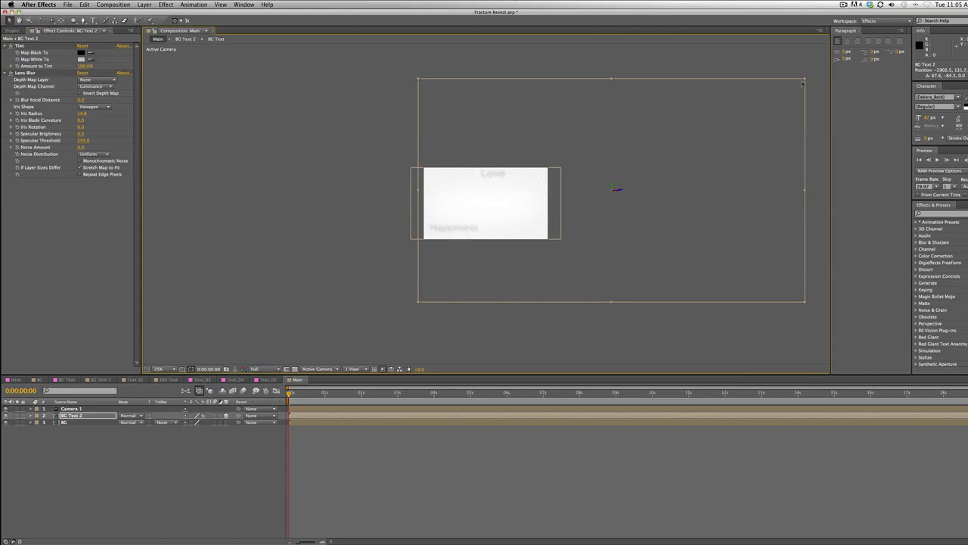
pyautogui.moveTo(805, 82); pyautogui.dragTo(656, 196)
pyautogui.press('.')
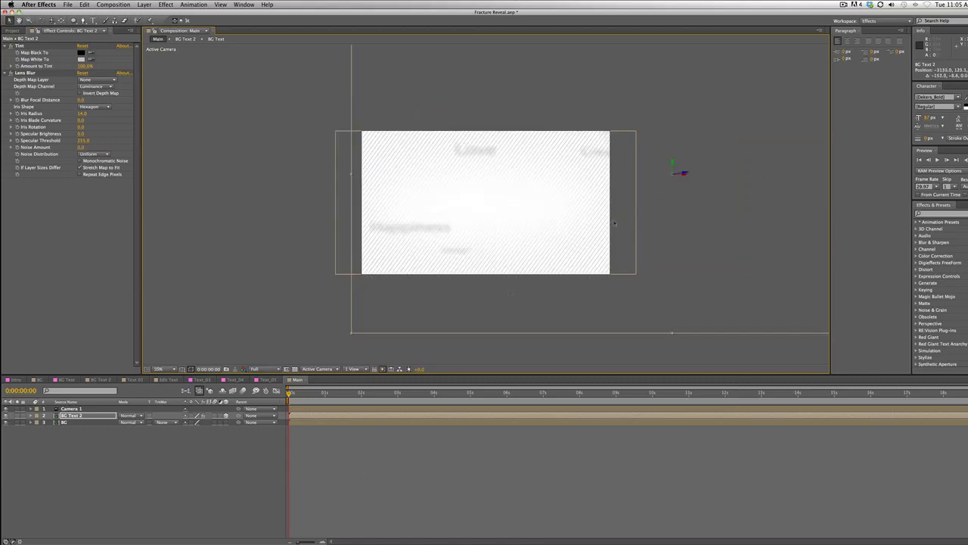
# - Make the BG layer 3D and move it back over the camera frame
pyautogui.click(67, 422)
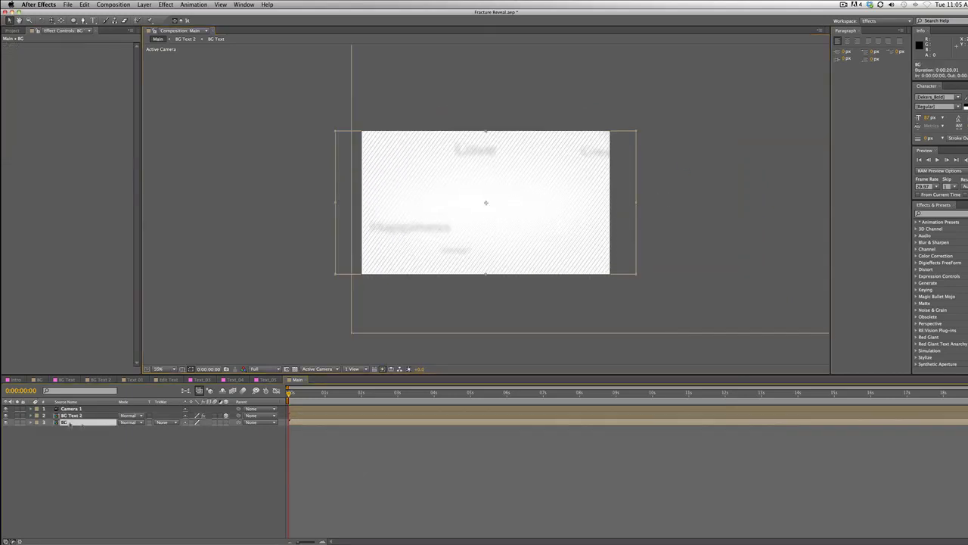
pyautogui.click(226, 423)
pyautogui.press(',')
pyautogui.press(',')
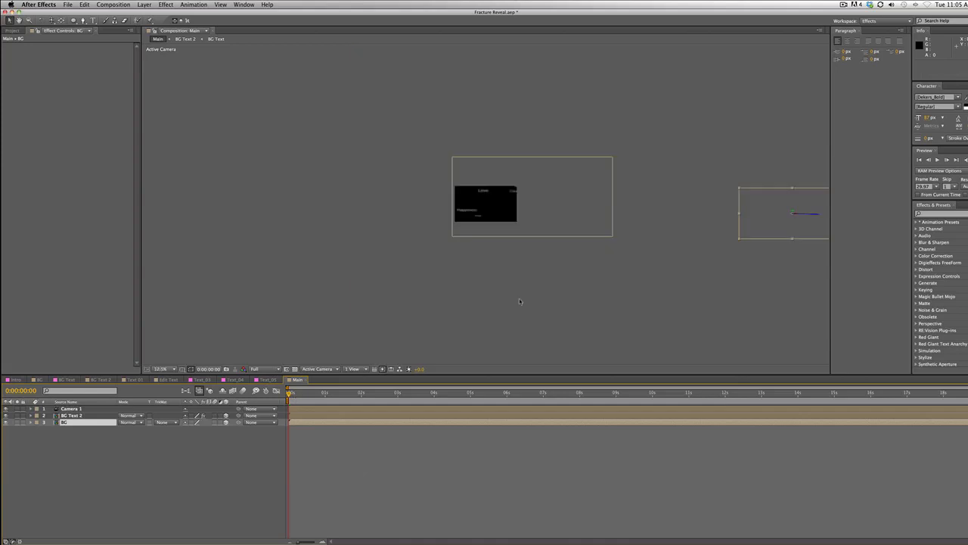
pyautogui.moveTo(777, 227); pyautogui.dragTo(488, 216)
pyautogui.press('space')
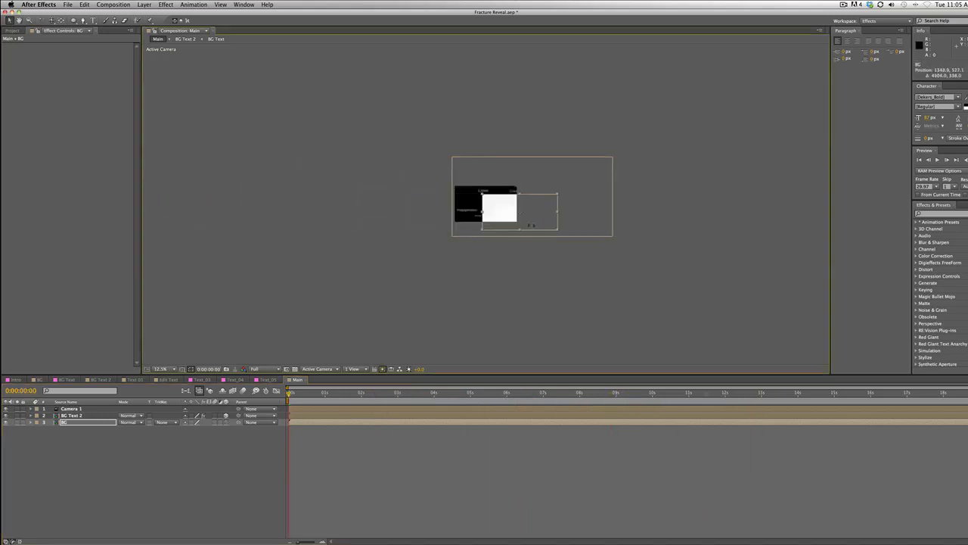
# - Scale the BG layer down so that it extends just past the frame edges
pyautogui.press('.')
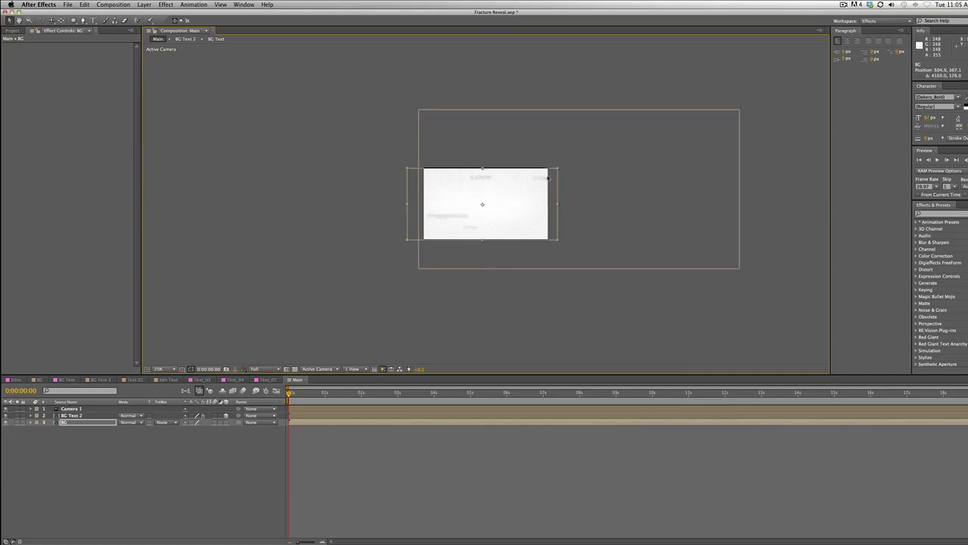
pyautogui.moveTo(558, 170); pyautogui.dragTo(550, 168)
pyautogui.press('.')
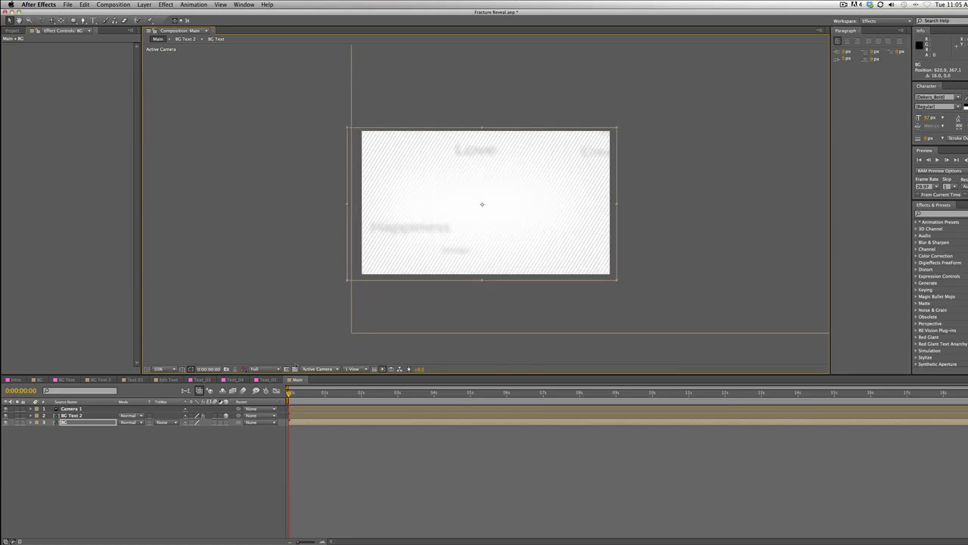
# - Nudge the BG Text 2 layer slightly up and to the left over the background
pyautogui.click(314, 311)
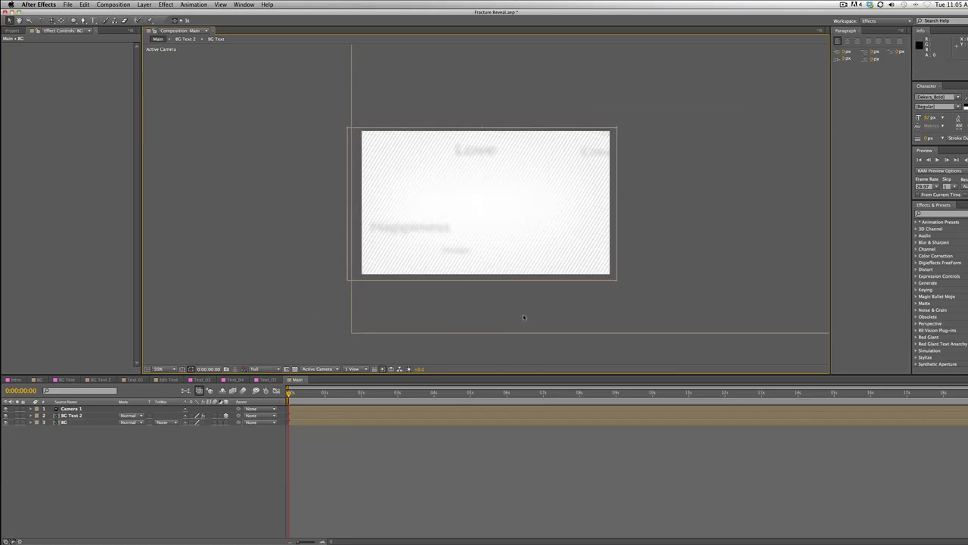
pyautogui.click(577, 317)
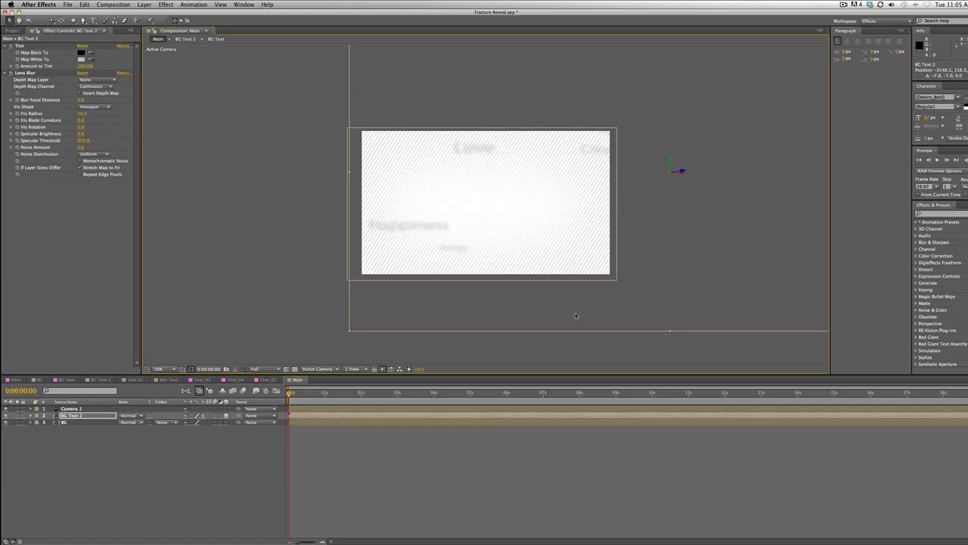
pyautogui.moveTo(522, 323); pyautogui.dragTo(518, 321)
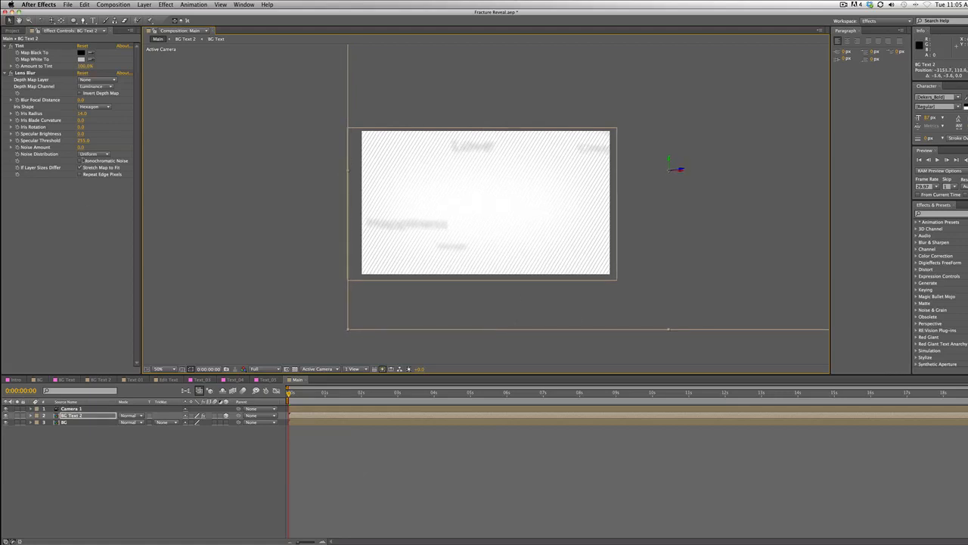
pyautogui.click(11, 30)
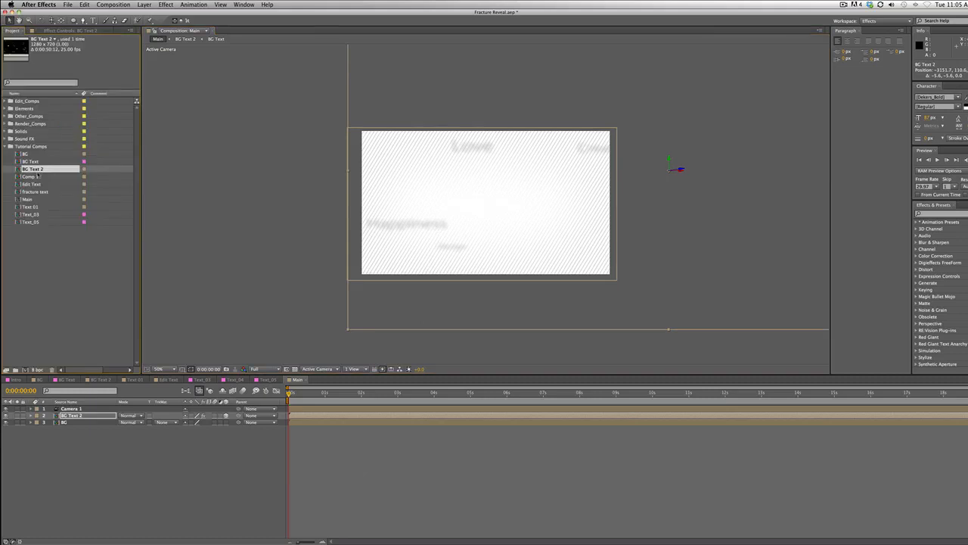
pyautogui.click(37, 176)
pyautogui.click(46, 186)
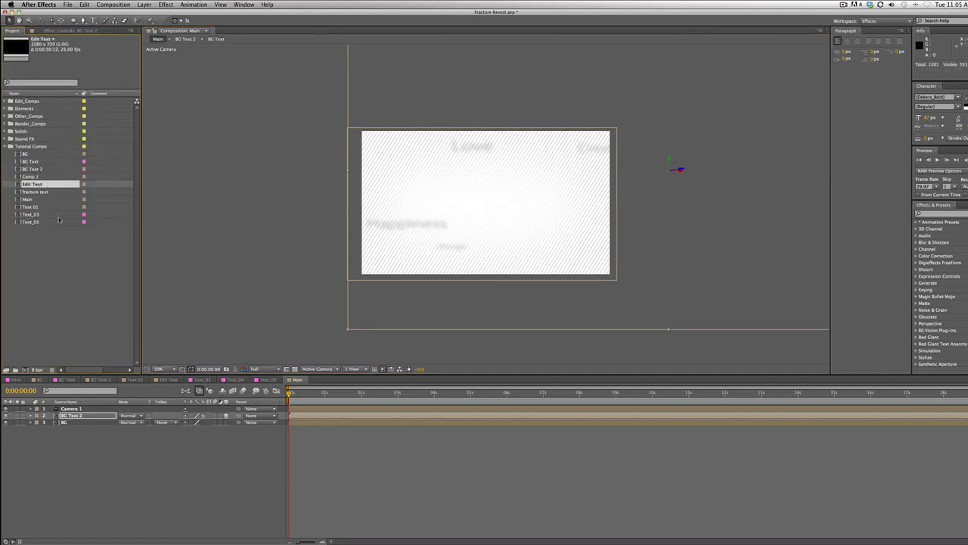
pyautogui.moveTo(32, 207); pyautogui.dragTo(83, 415)
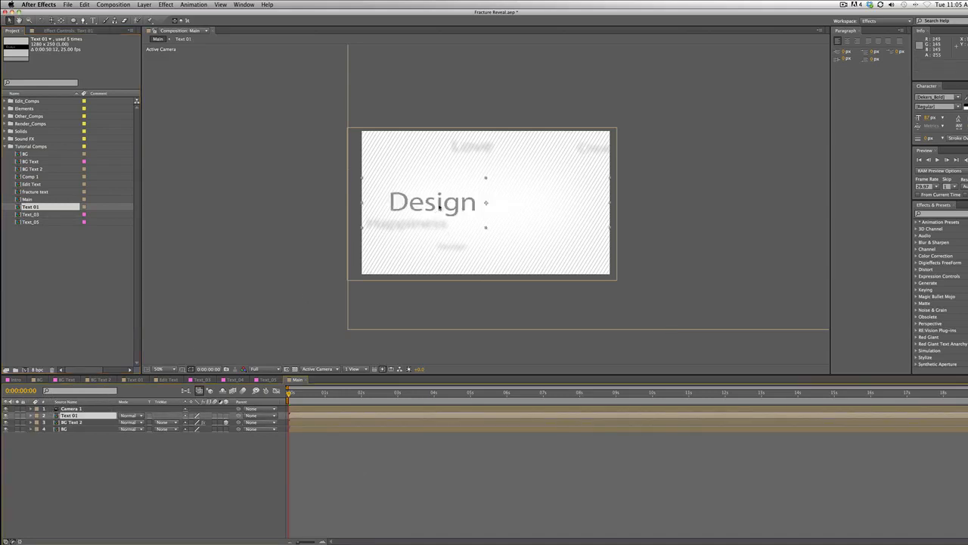
pyautogui.press(',')
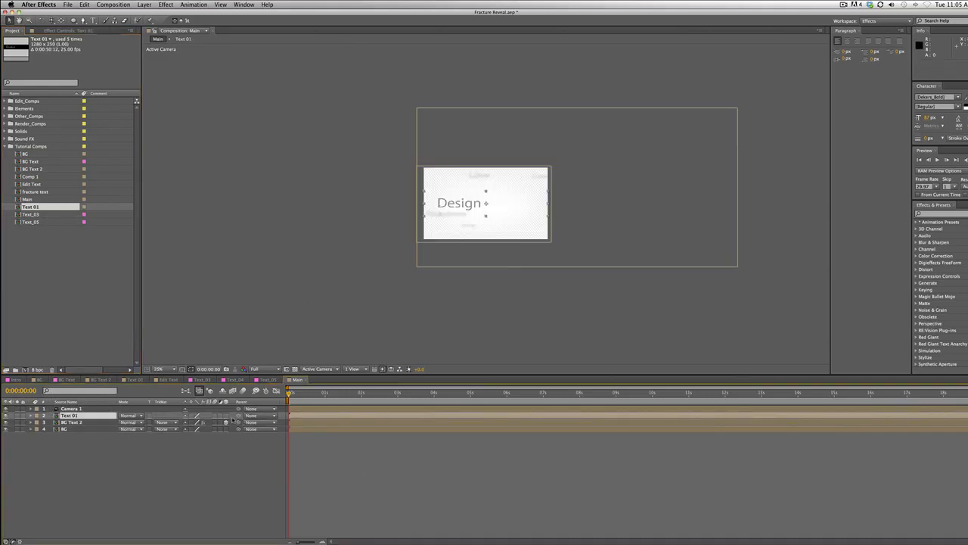
pyautogui.press(',')
pyautogui.press(',')
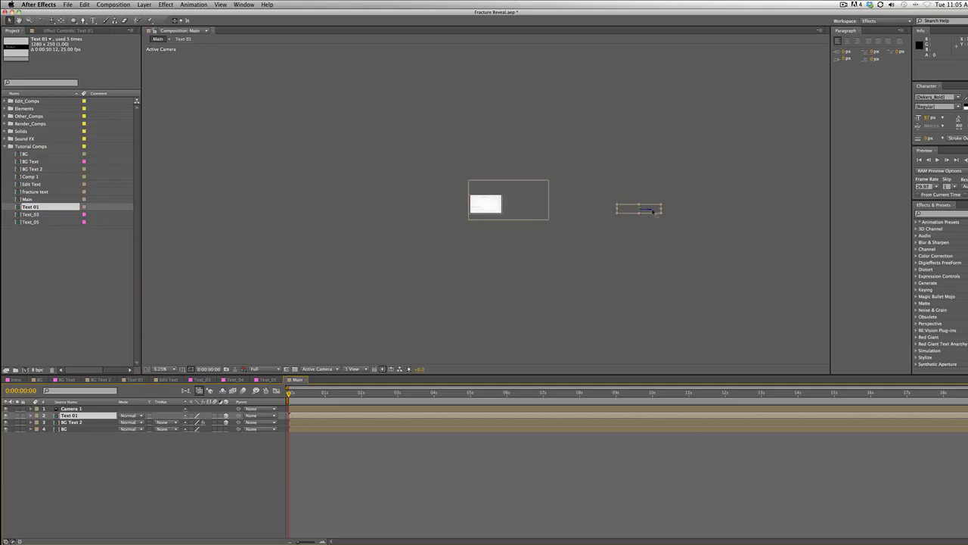
pyautogui.moveTo(657, 209); pyautogui.dragTo(570, 203)
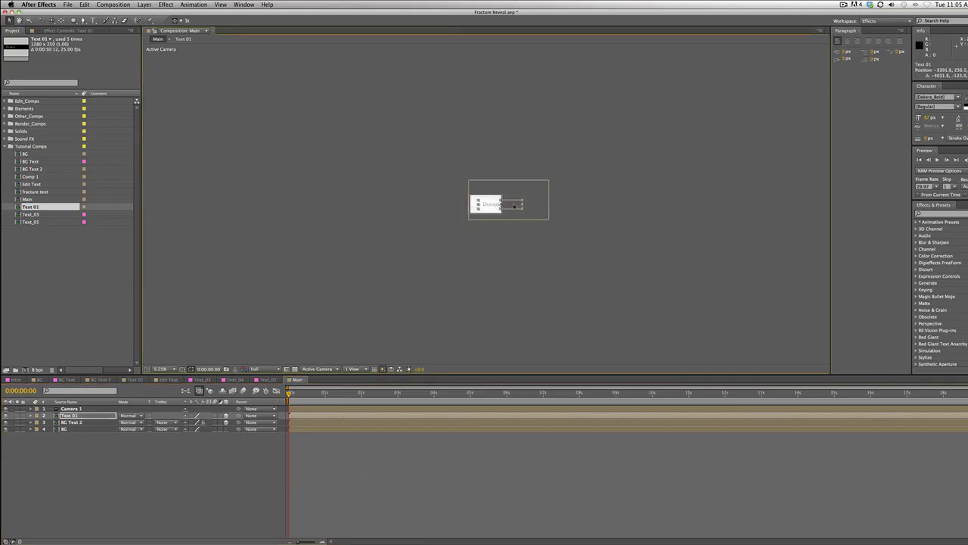
pyautogui.press('.')
pyautogui.press('.')
pyautogui.moveTo(291, 395); pyautogui.dragTo(360, 394)
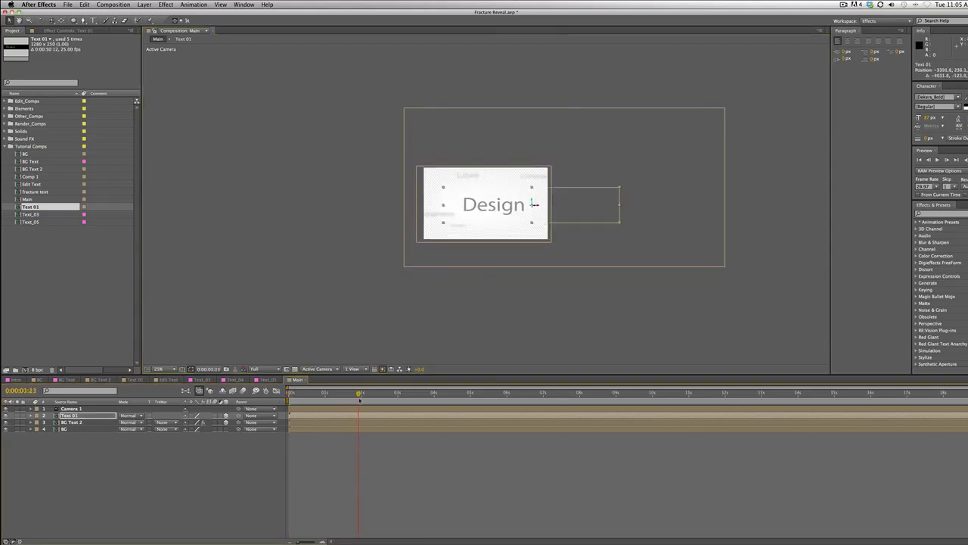
pyautogui.press('Delete')
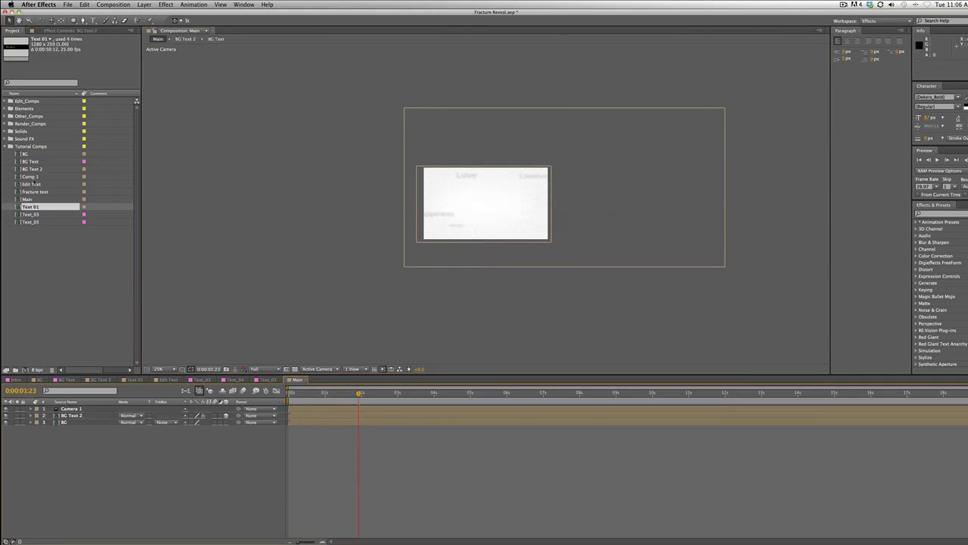
# - Add the Edit Text composition as a layer between Camera 1 and BG Text 2, and preview its reveal back to 0:00:00:15
pyautogui.click(36, 185)
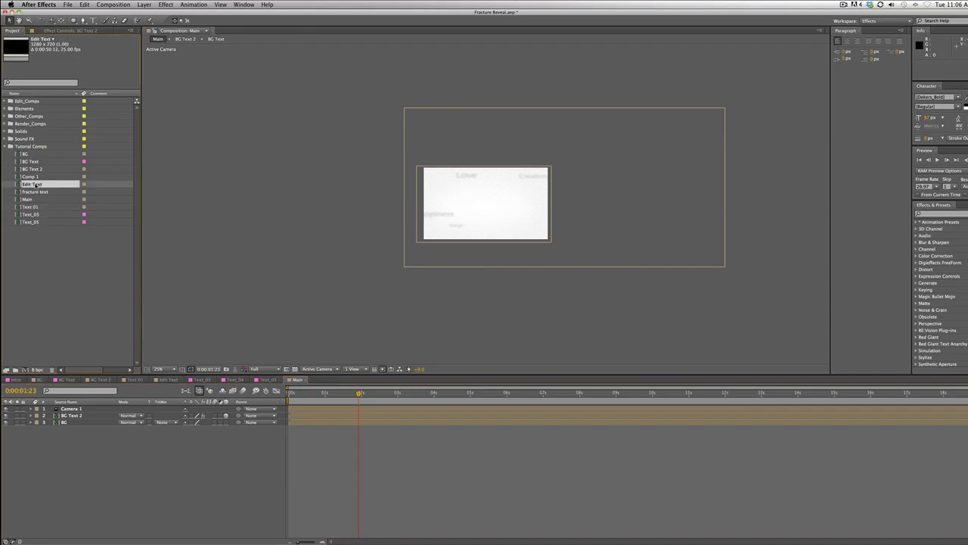
pyautogui.moveTo(101, 406); pyautogui.dragTo(111, 414)
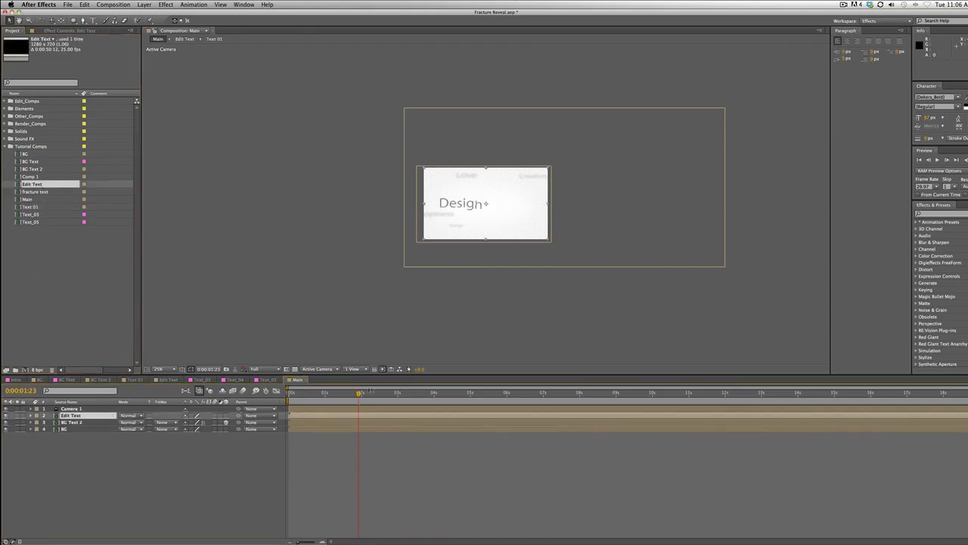
pyautogui.moveTo(335, 396); pyautogui.dragTo(310, 396)
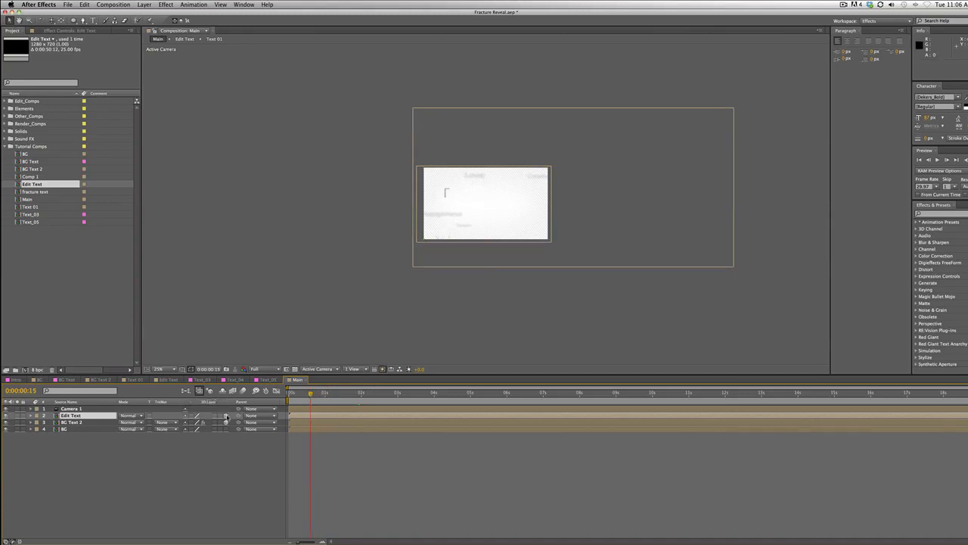
# - Make the Edit Text layer 3D and move it into the camera frame
pyautogui.click(226, 417)
pyautogui.moveTo(622, 211); pyautogui.dragTo(498, 214)
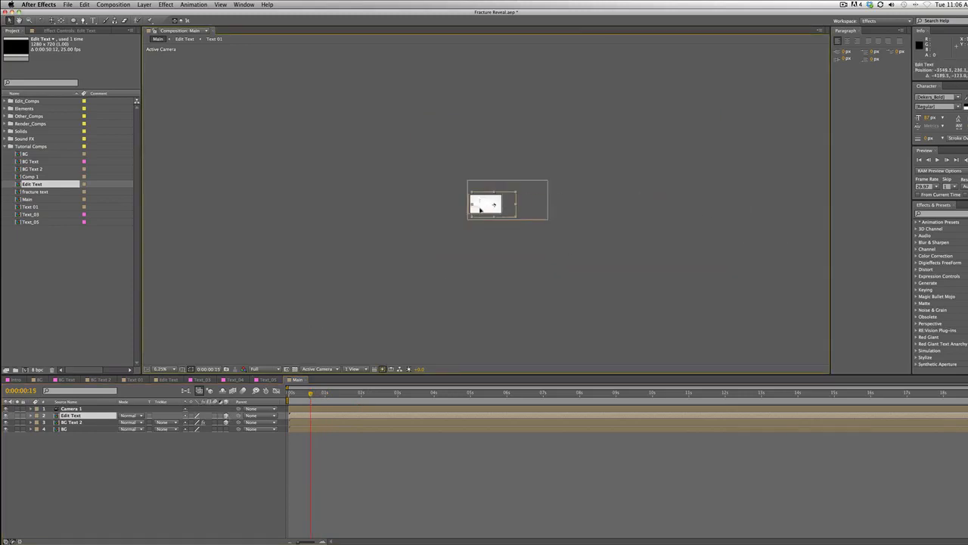
pyautogui.scroll(4, 480, 210)
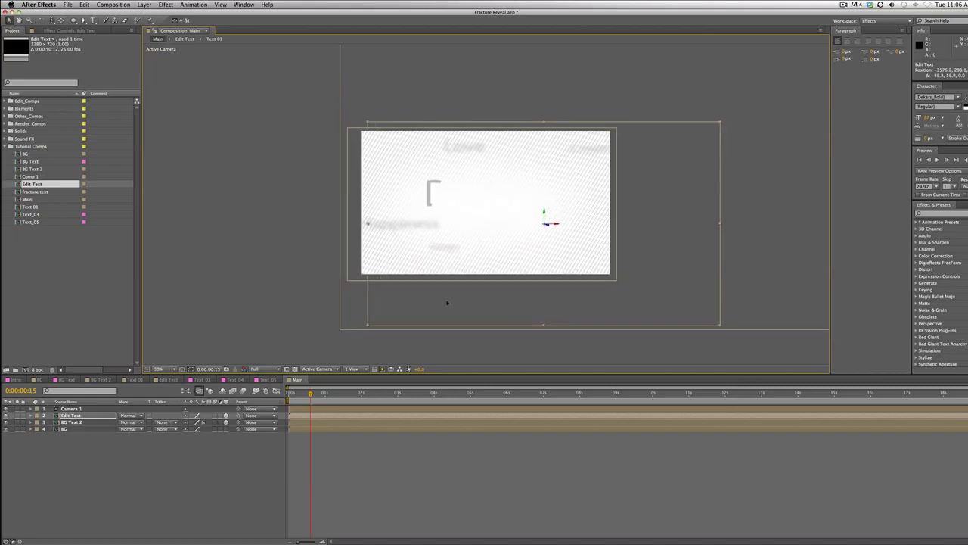
# - At 0:00:02:14, scale the Edit Text layer down and reposition the word Design near the middle of the frame
pyautogui.moveTo(311, 395); pyautogui.dragTo(382, 395)
pyautogui.moveTo(404, 314); pyautogui.dragTo(421, 308)
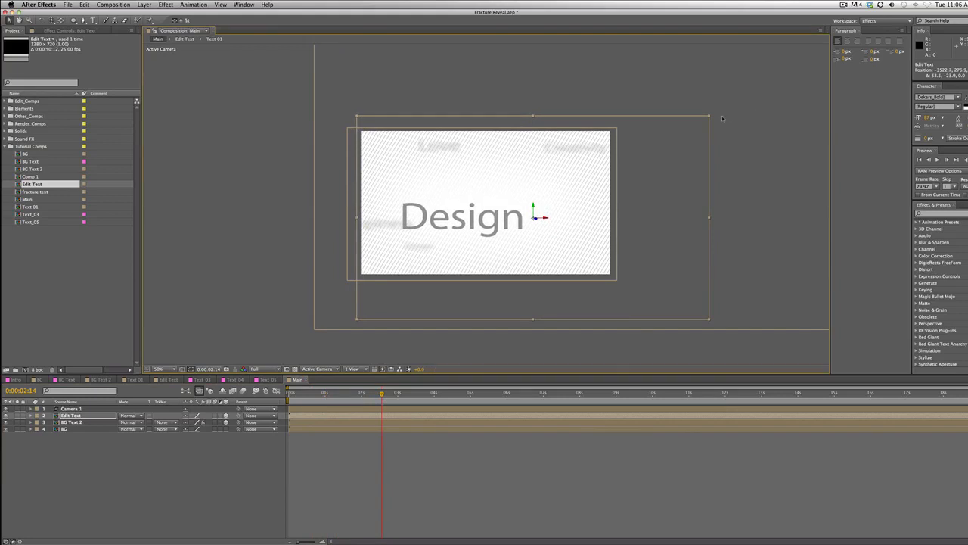
pyautogui.moveTo(709, 117); pyautogui.dragTo(530, 207)
pyautogui.moveTo(572, 244); pyautogui.dragTo(557, 243)
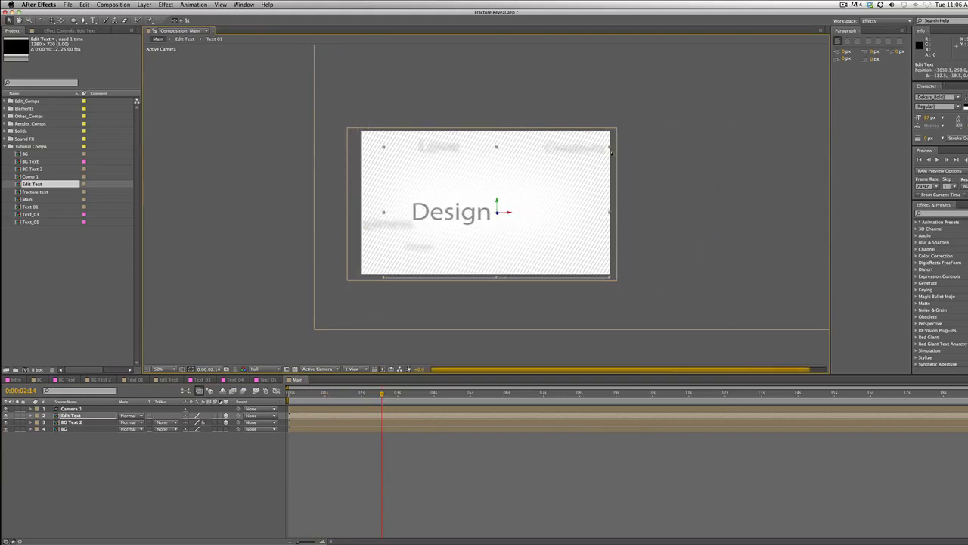
# - Scale the Edit Text layer up to about 73% and nudge it slightly up and to the right in the frame
pyautogui.moveTo(610, 148); pyautogui.dragTo(634, 140)
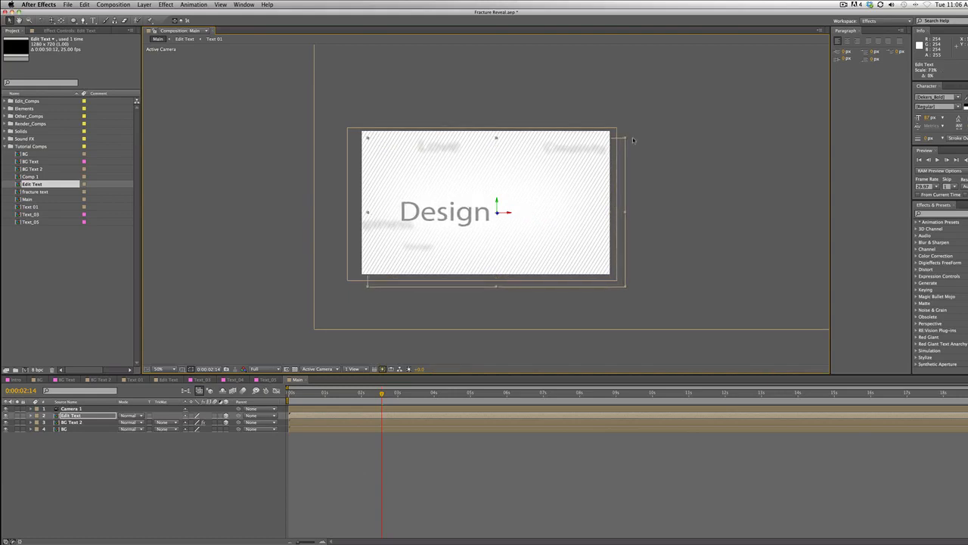
pyautogui.moveTo(568, 211); pyautogui.dragTo(573, 208)
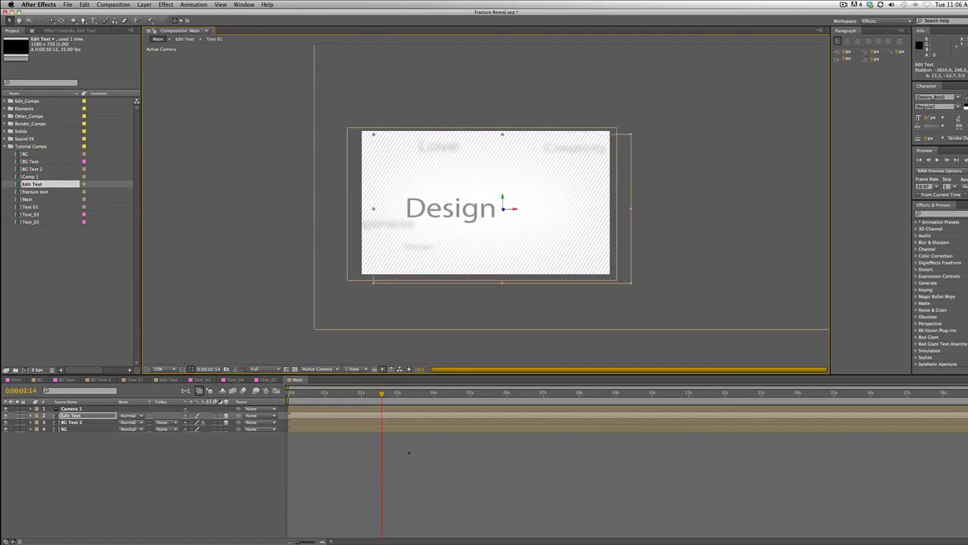
pyautogui.moveTo(382, 395); pyautogui.dragTo(350, 401)
pyautogui.moveTo(440, 264); pyautogui.dragTo(441, 262)
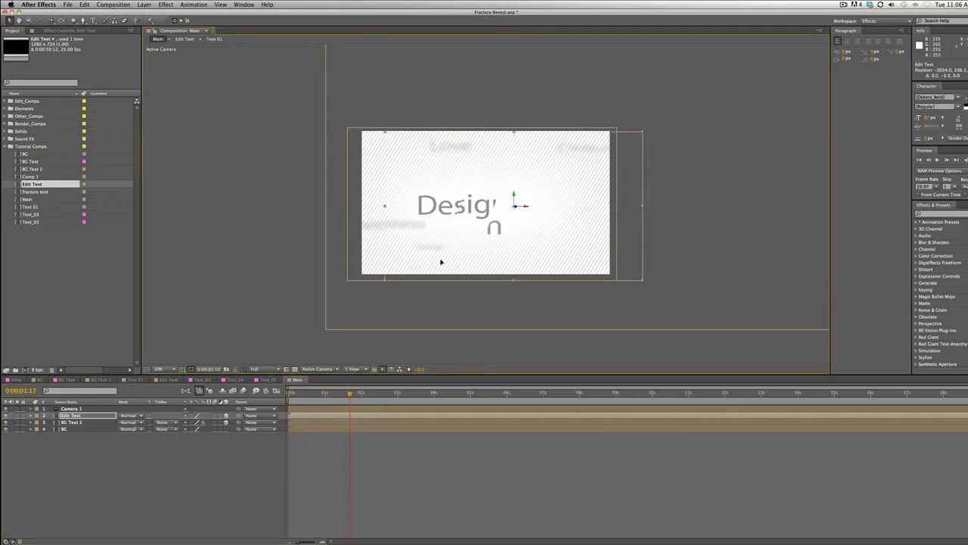
# - Play and scrub the Main composition from the start to examine the Design reveal and the camera move to 0:00:05:07
pyautogui.moveTo(350, 394); pyautogui.dragTo(404, 402)
pyautogui.press('Home')
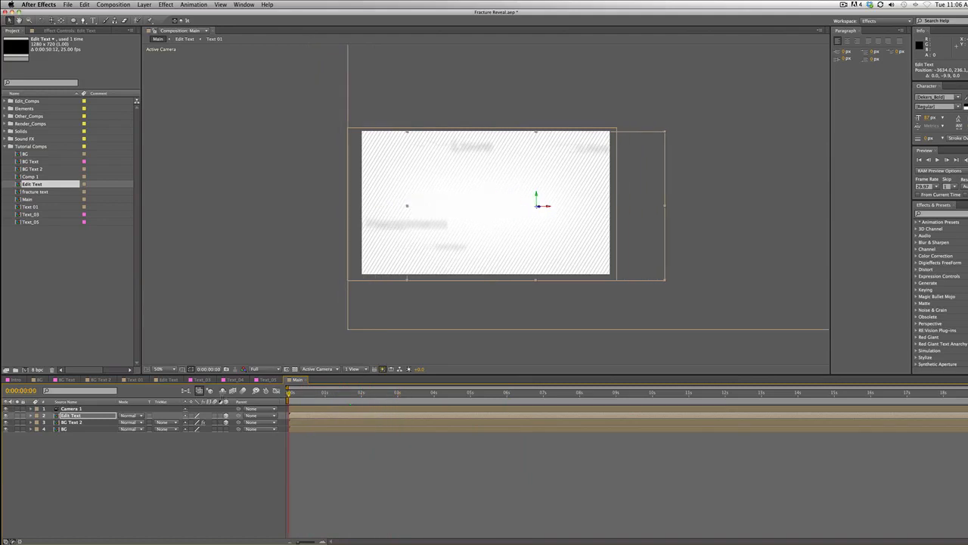
pyautogui.press('space')
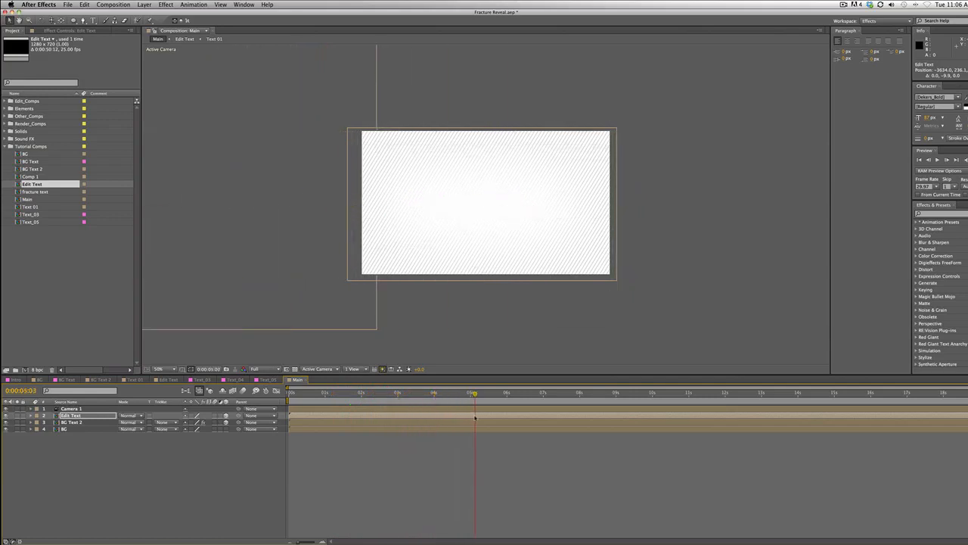
pyautogui.moveTo(485, 418); pyautogui.dragTo(707, 433)
pyautogui.press('Home')
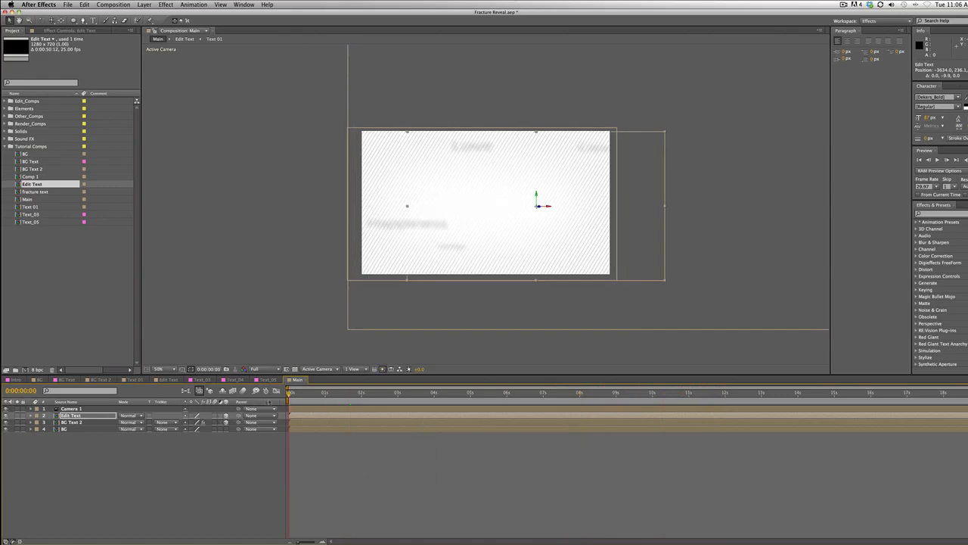
pyautogui.moveTo(290, 394); pyautogui.dragTo(395, 433)
pyautogui.scroll(-2, 439, 344)
pyautogui.press('.')
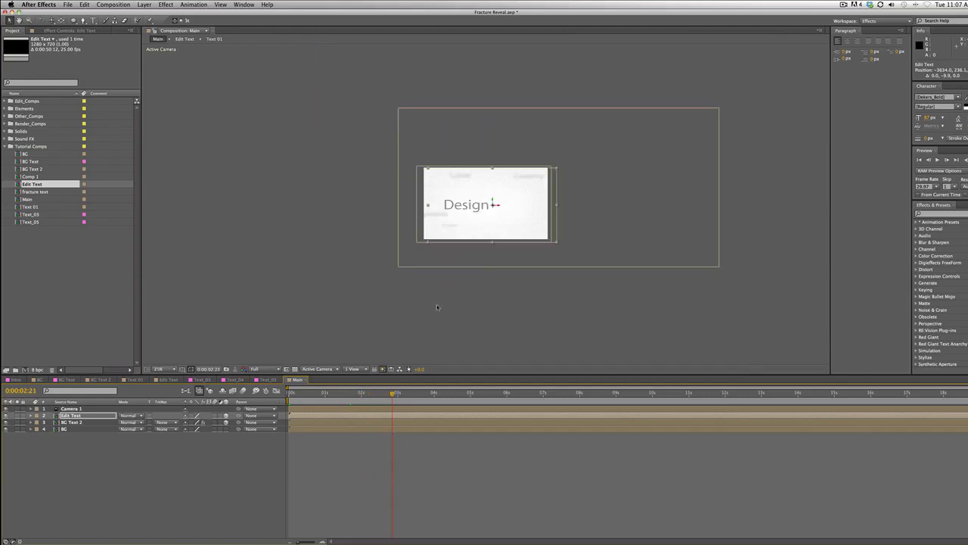
pyautogui.press('space')
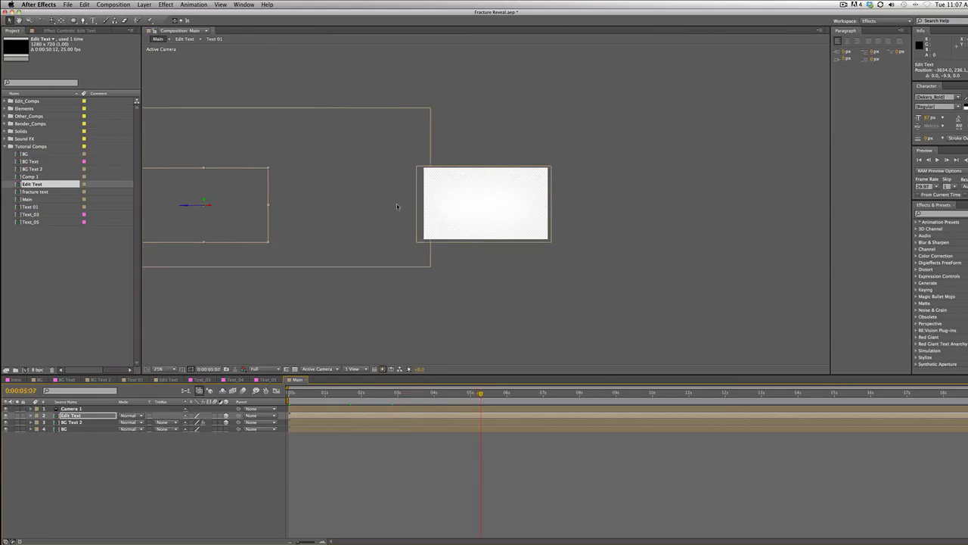
# - Duplicate the BG Text 2 layer twice and place the copies side by side to the right of the original
pyautogui.press(',')
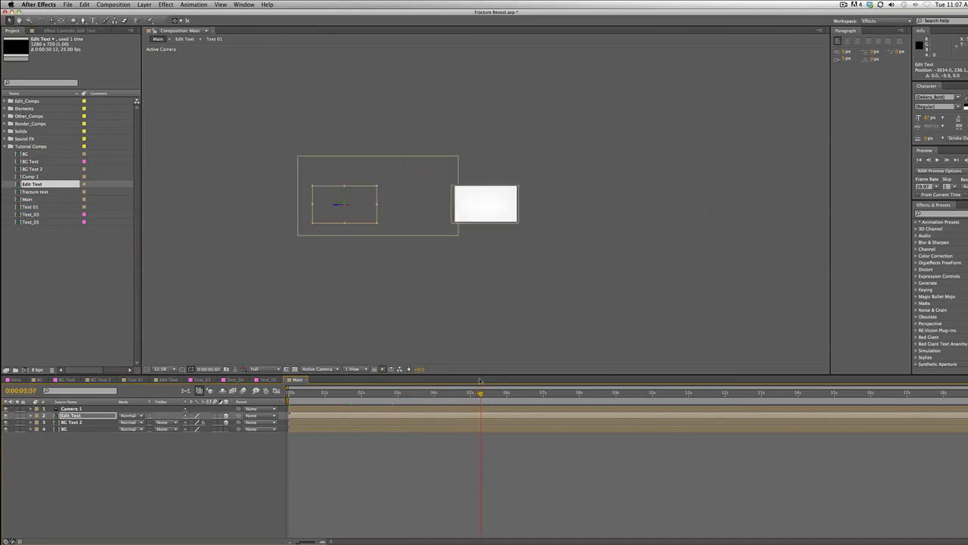
pyautogui.click(388, 199)
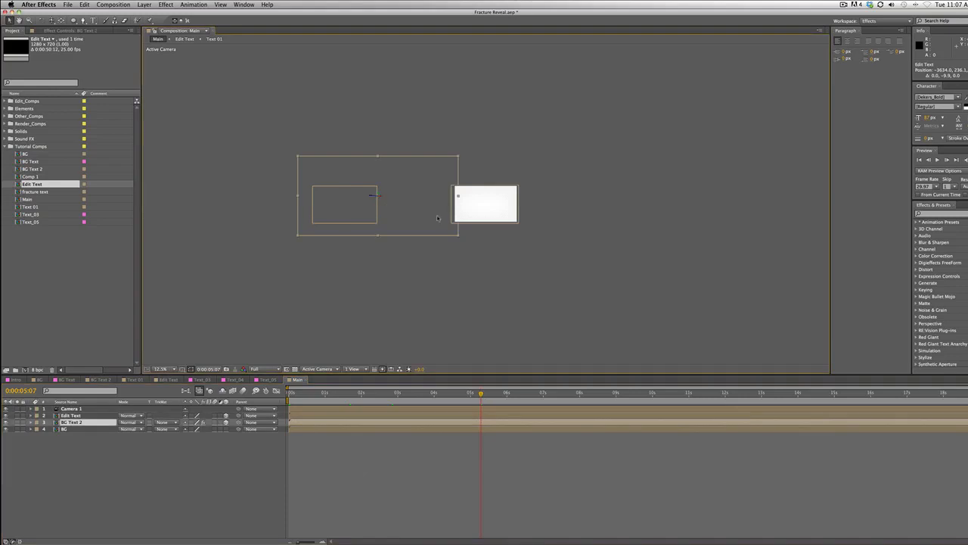
pyautogui.hotkey('ctrl', 'd')
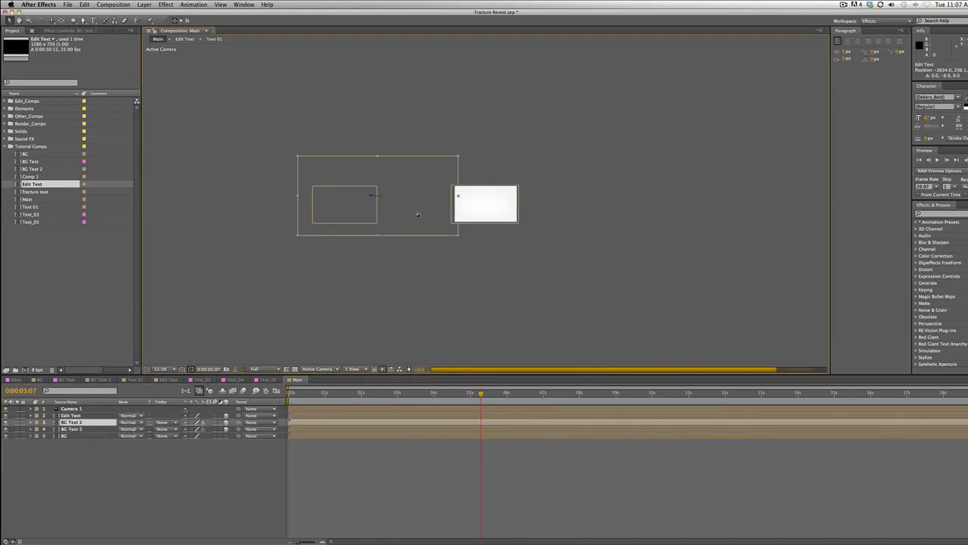
pyautogui.moveTo(406, 214); pyautogui.dragTo(714, 219)
pyautogui.hotkey('ctrl', 'd')
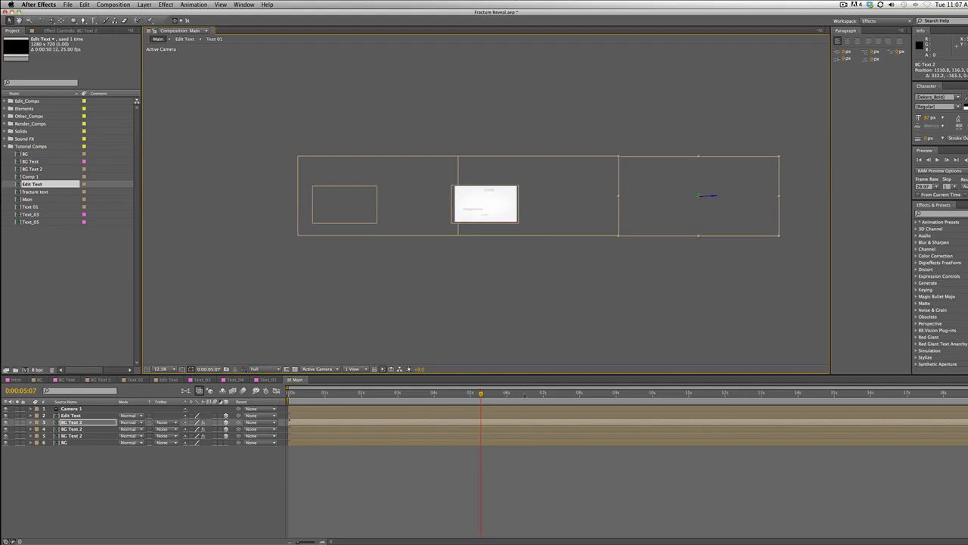
# - At 0:00:05:00, shift both BG Text 2 copies left, overlapping the middle one slightly with each neighbouring layer
pyautogui.moveTo(482, 395)
pyautogui.mouseDown()
pyautogui.moveTo(843, 425)
pyautogui.moveTo(925, 421)
pyautogui.moveTo(288, 415)
pyautogui.moveTo(473, 407)
pyautogui.mouseUp()
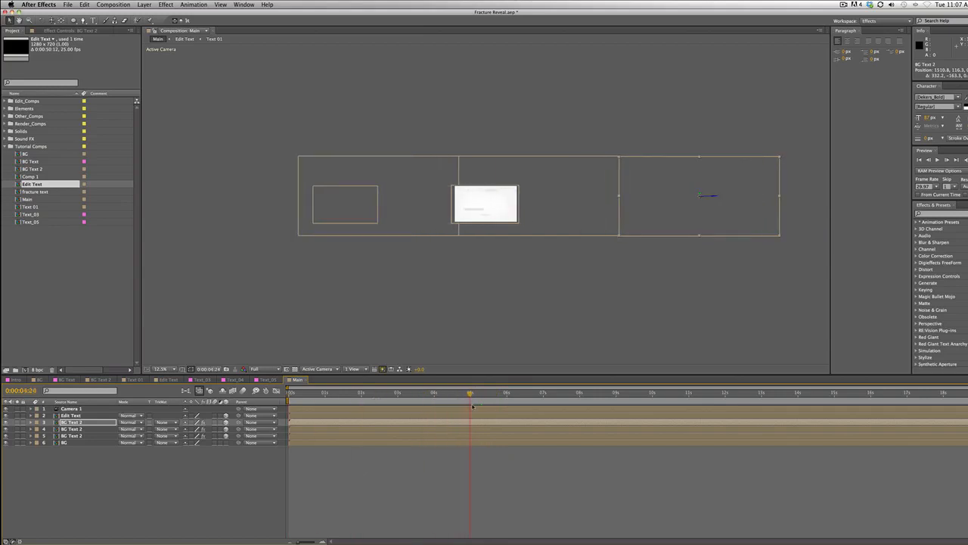
pyautogui.scroll(2, 515, 227)
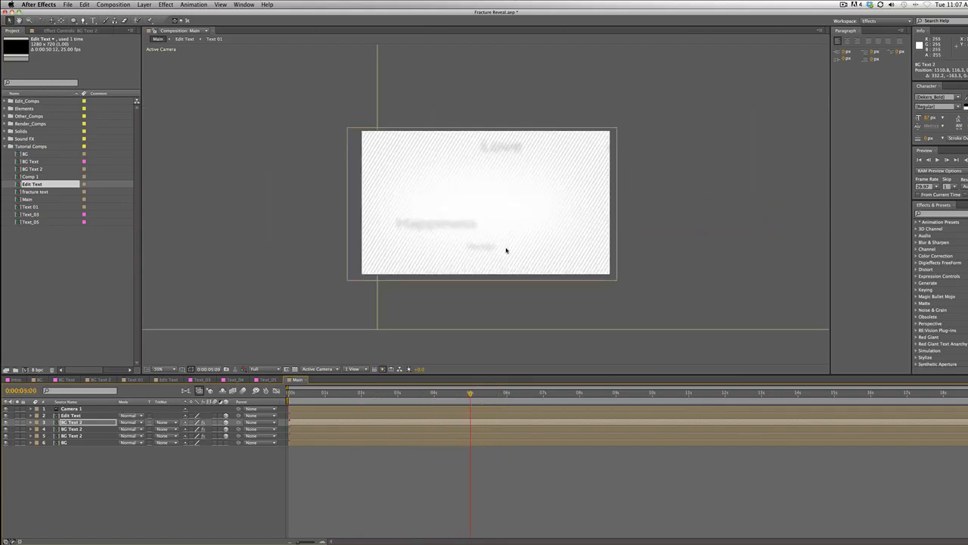
pyautogui.scroll(-2, 511, 250)
pyautogui.click(544, 214)
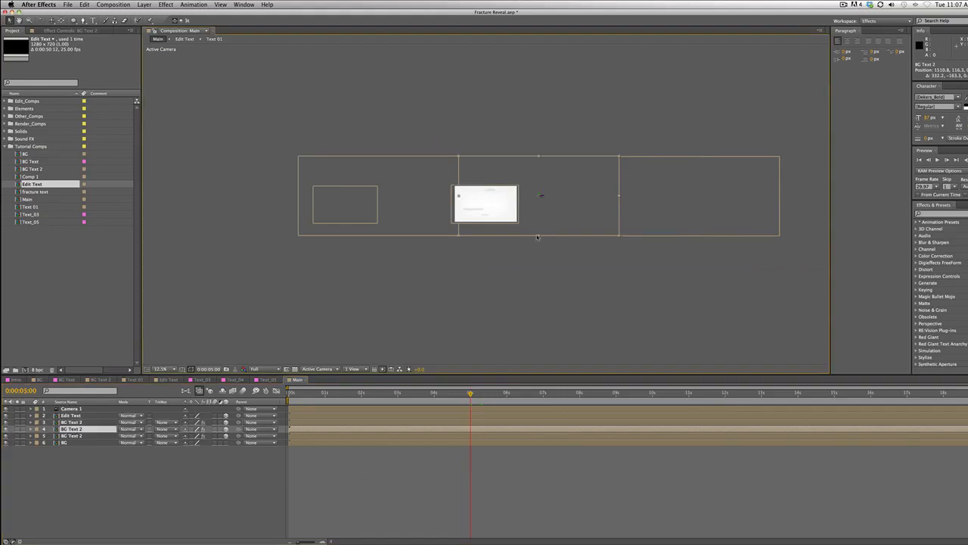
pyautogui.moveTo(556, 224); pyautogui.dragTo(544, 222)
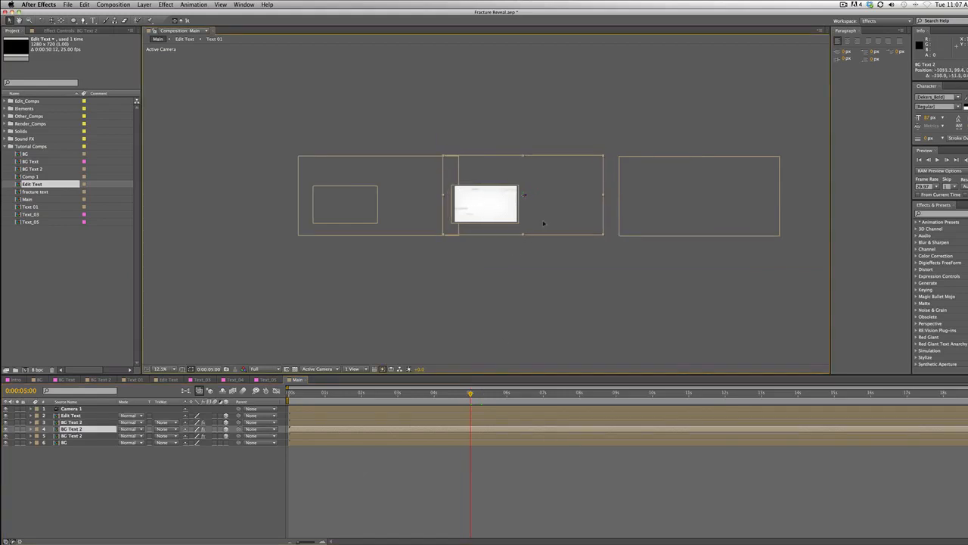
pyautogui.moveTo(677, 211); pyautogui.dragTo(653, 211)
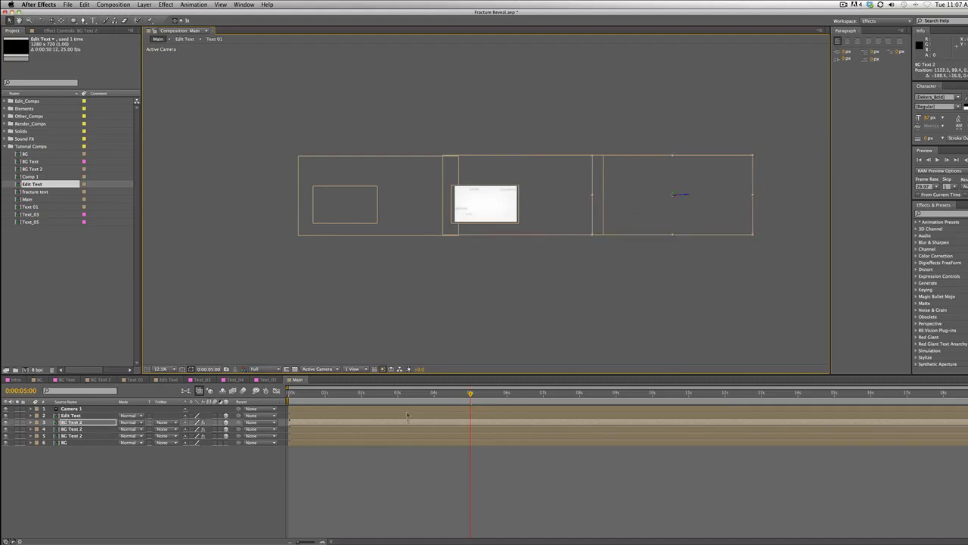
# - Stagger the BG Text 2 copies vertically by raising the far-right one and lowering the middle one
pyautogui.moveTo(403, 399); pyautogui.dragTo(693, 421)
pyautogui.moveTo(555, 202); pyautogui.dragTo(554, 195)
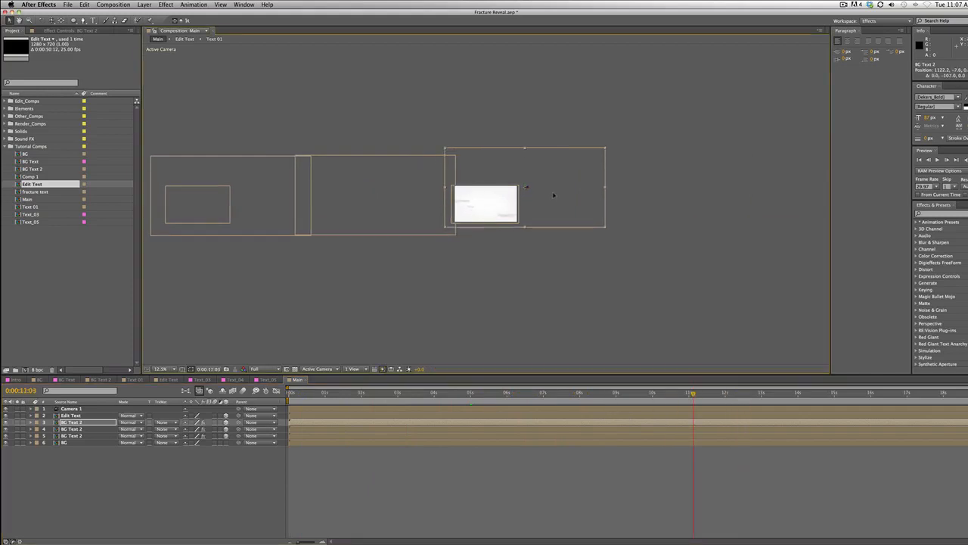
pyautogui.moveTo(493, 394)
pyautogui.mouseDown()
pyautogui.moveTo(392, 393)
pyautogui.moveTo(491, 393)
pyautogui.mouseUp()
pyautogui.moveTo(548, 236); pyautogui.dragTo(550, 242)
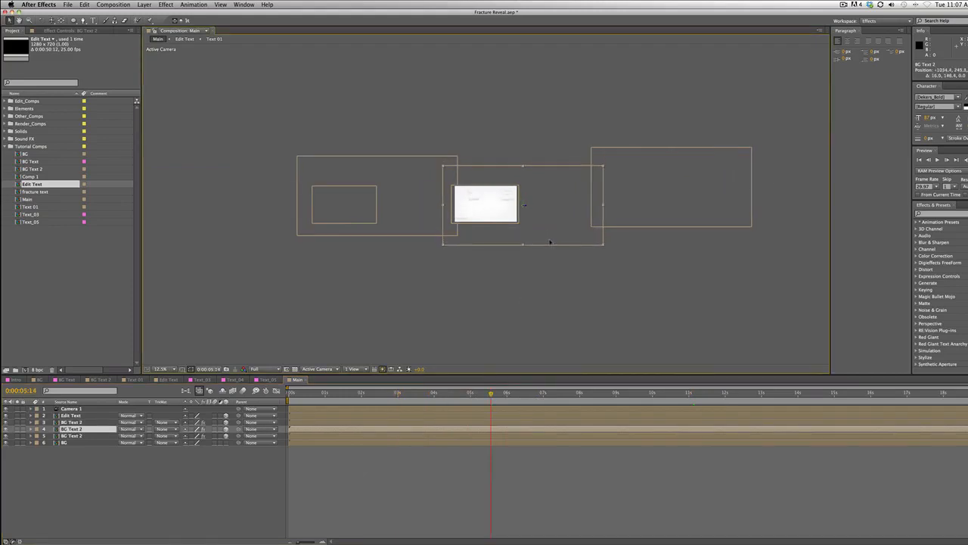
# - Add the Text_03 composition as a layer directly below Camera 1 and set its label colour to Sandstone
pyautogui.moveTo(492, 394); pyautogui.dragTo(319, 381)
pyautogui.scroll(4, 442, 316)
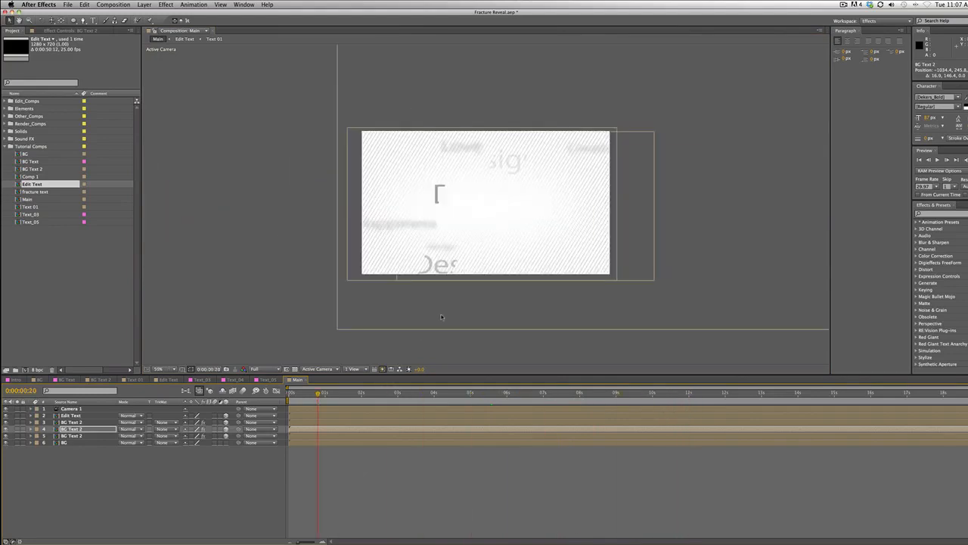
pyautogui.click(46, 206)
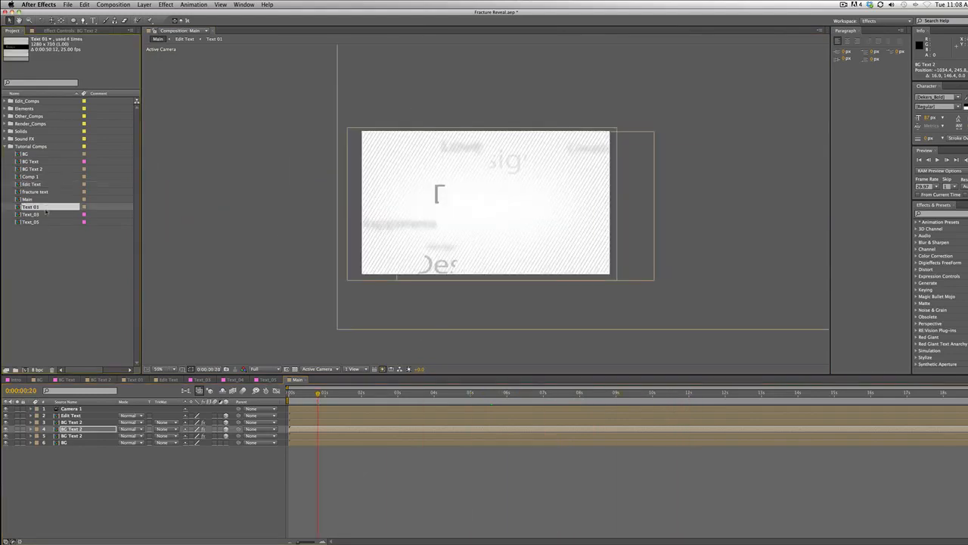
pyautogui.click(46, 215)
pyautogui.moveTo(72, 335); pyautogui.dragTo(97, 414)
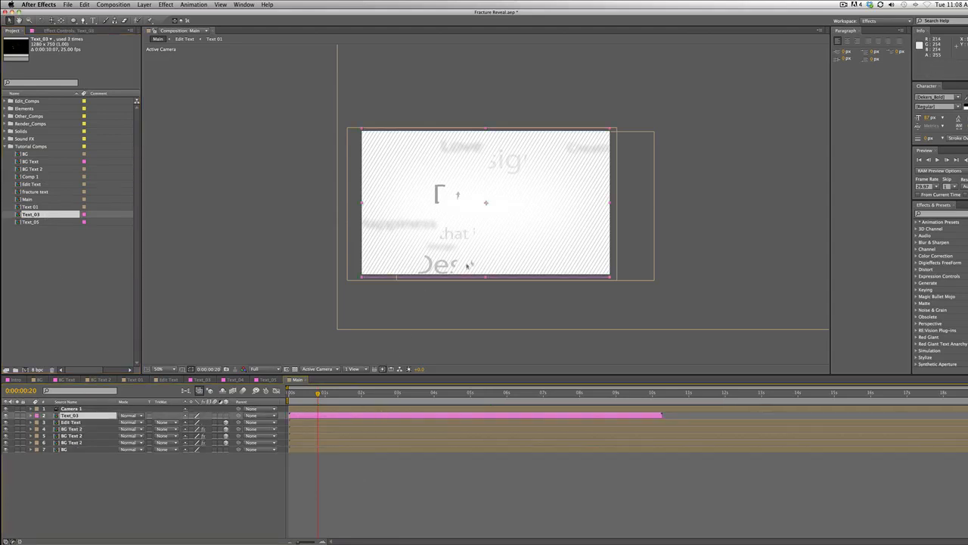
pyautogui.click(36, 417)
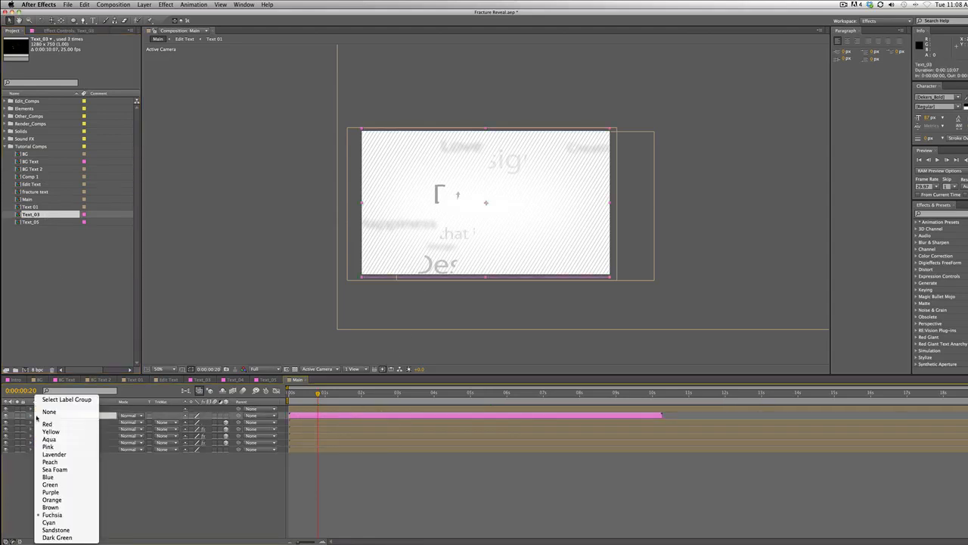
pyautogui.click(80, 529)
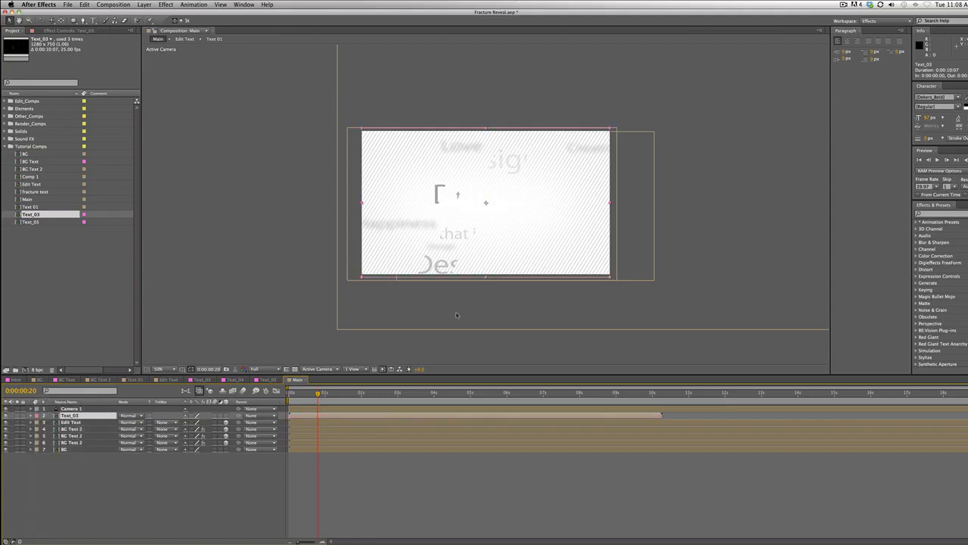
# - Preview the timing, and at 0:00:04:19 scale up the Text_03 layer and position "that is..." near the middle of the frame
pyautogui.press(',')
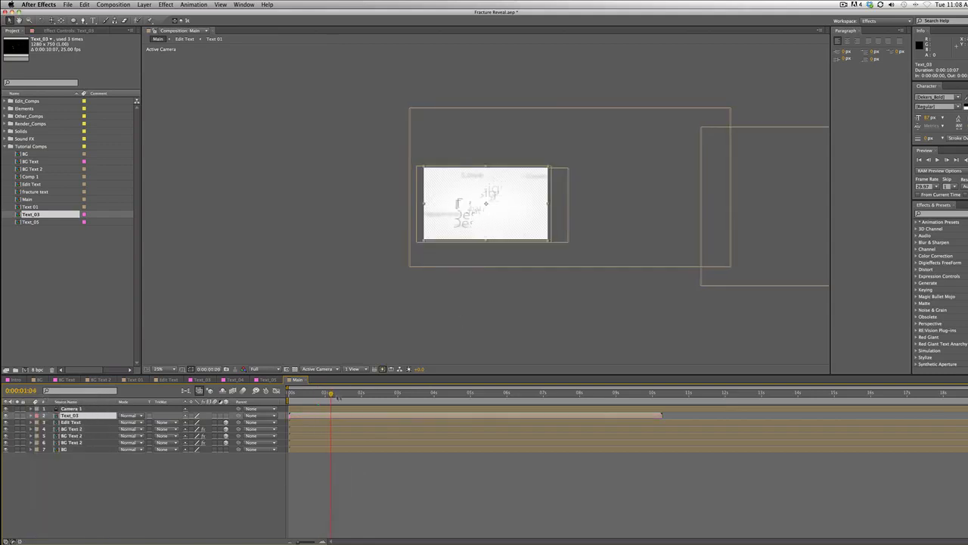
pyautogui.press('space')
pyautogui.press('space')
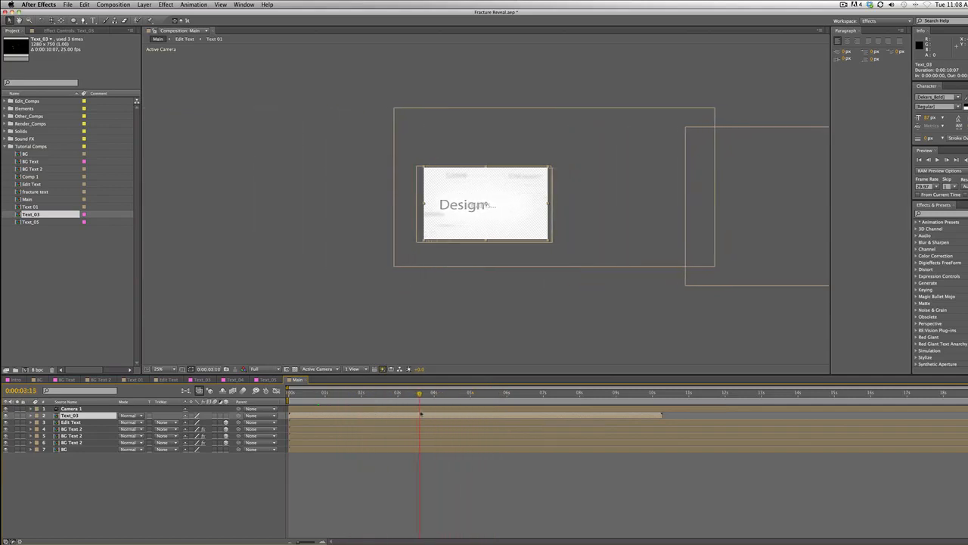
pyautogui.moveTo(485, 419); pyautogui.dragTo(462, 417)
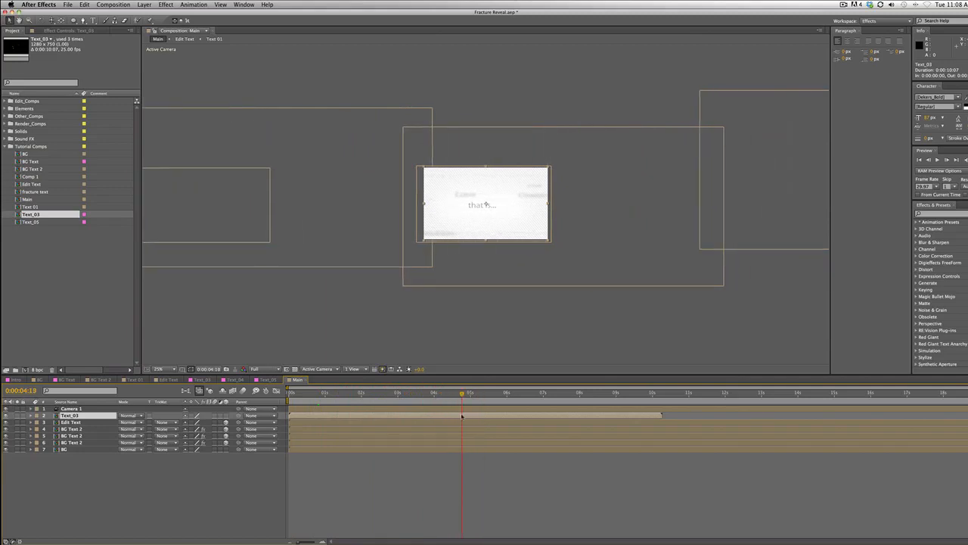
pyautogui.moveTo(551, 165); pyautogui.dragTo(627, 139)
pyautogui.moveTo(558, 249); pyautogui.dragTo(564, 237)
pyautogui.press('Right')
pyautogui.press('Right')
pyautogui.press('Down')
pyautogui.press('Down')
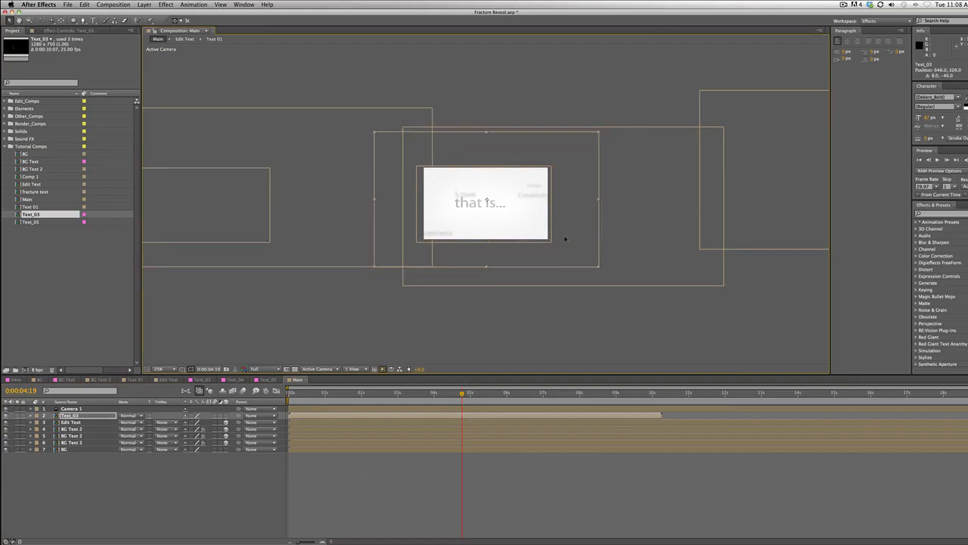
# - Move the middle BG Text 2 copy slightly up, and enlarge and recentre the Text_03 layer a little
pyautogui.moveTo(644, 220); pyautogui.dragTo(639, 209)
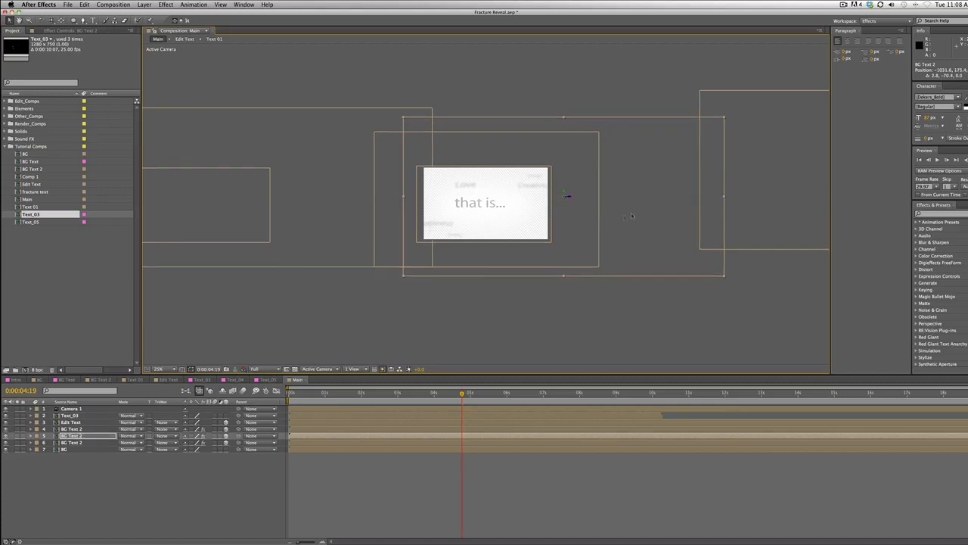
pyautogui.click(89, 415)
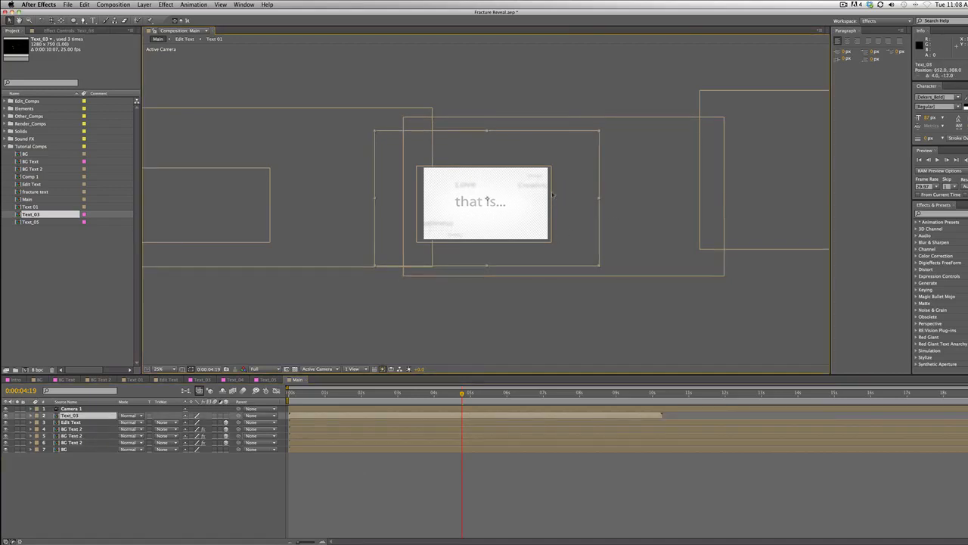
pyautogui.moveTo(599, 132); pyautogui.dragTo(613, 130)
pyautogui.moveTo(599, 162); pyautogui.dragTo(597, 163)
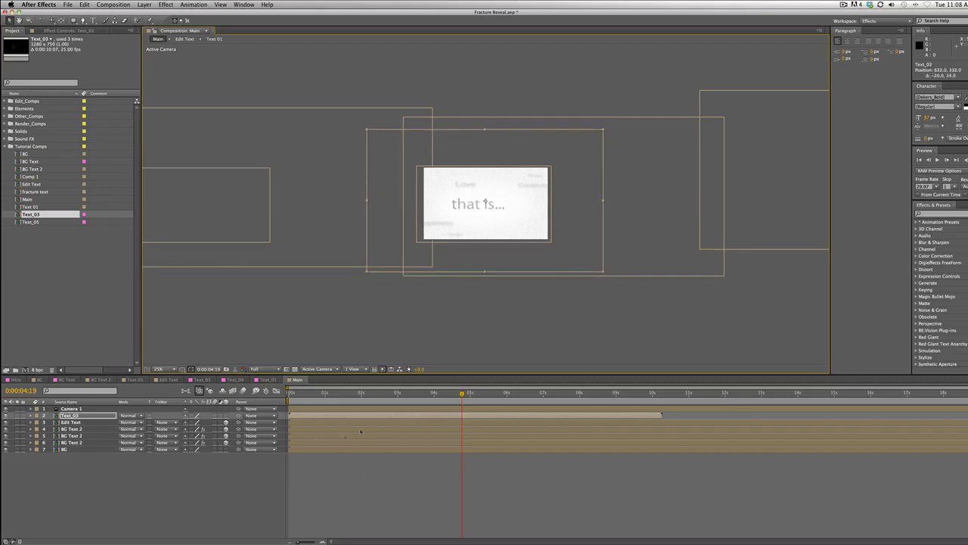
# - Shift the Text_03 layer in time to start at about 3.4 seconds, and nudge its text slightly to the right
pyautogui.moveTo(294, 412); pyautogui.dragTo(448, 408)
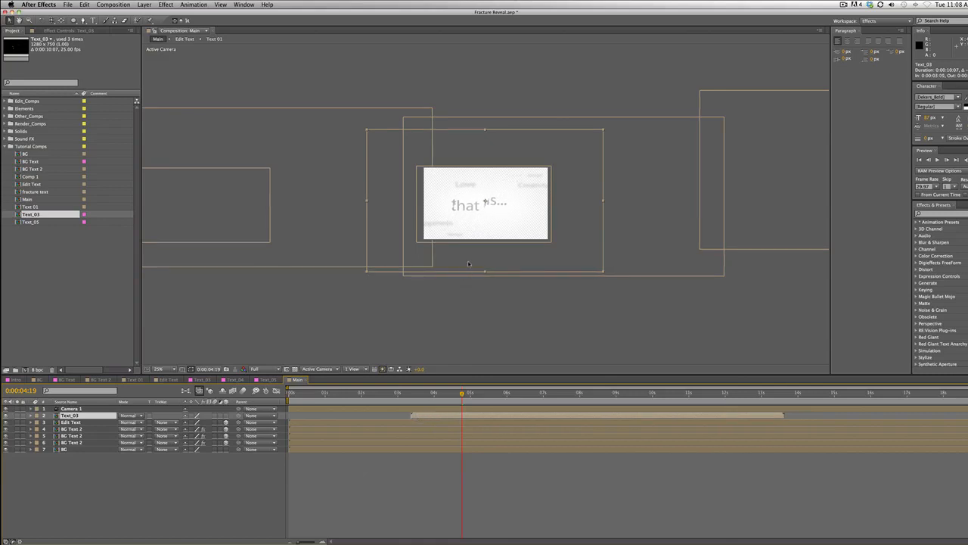
pyautogui.moveTo(469, 263); pyautogui.dragTo(475, 264)
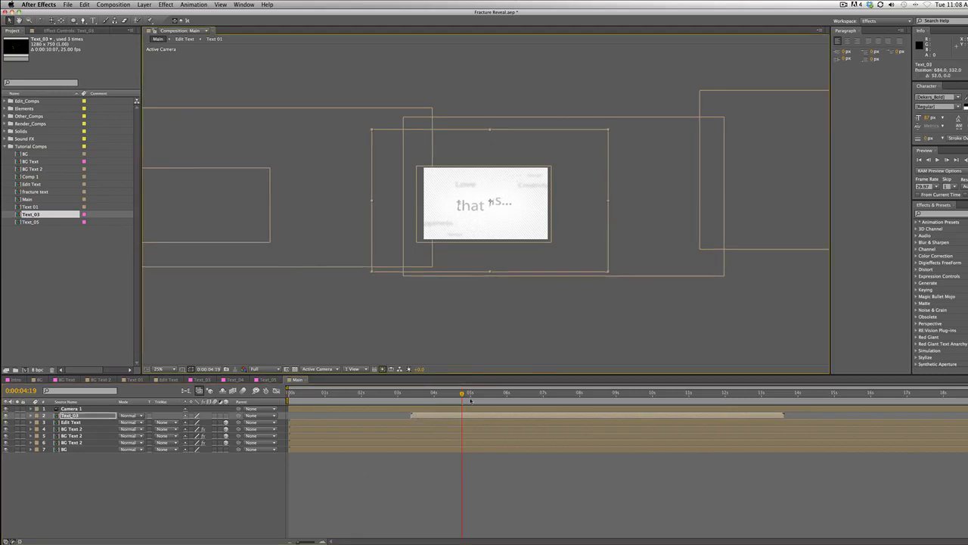
# - Make the Text_03 layer 3D and, at 0:00:03:24, move its frame back toward the camera view
pyautogui.moveTo(462, 393); pyautogui.dragTo(434, 394)
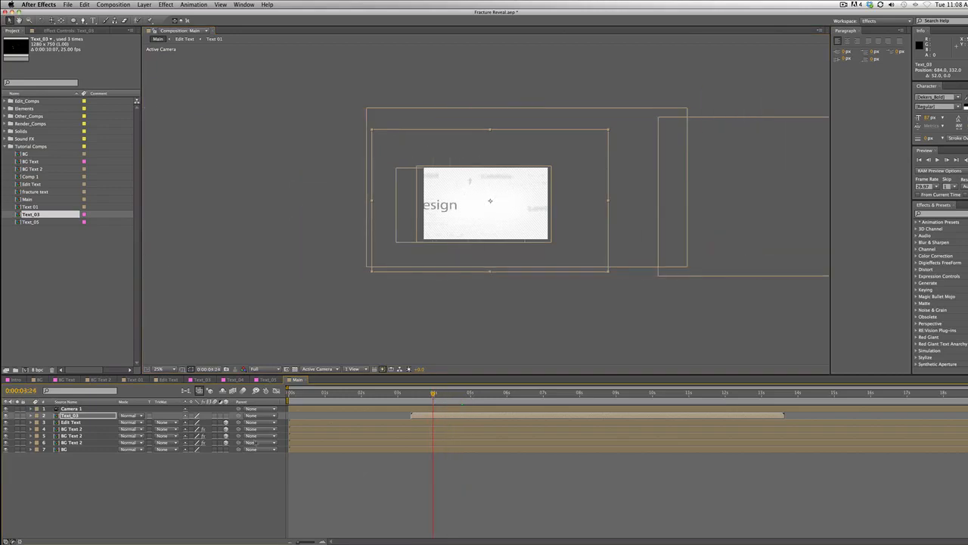
pyautogui.press(',')
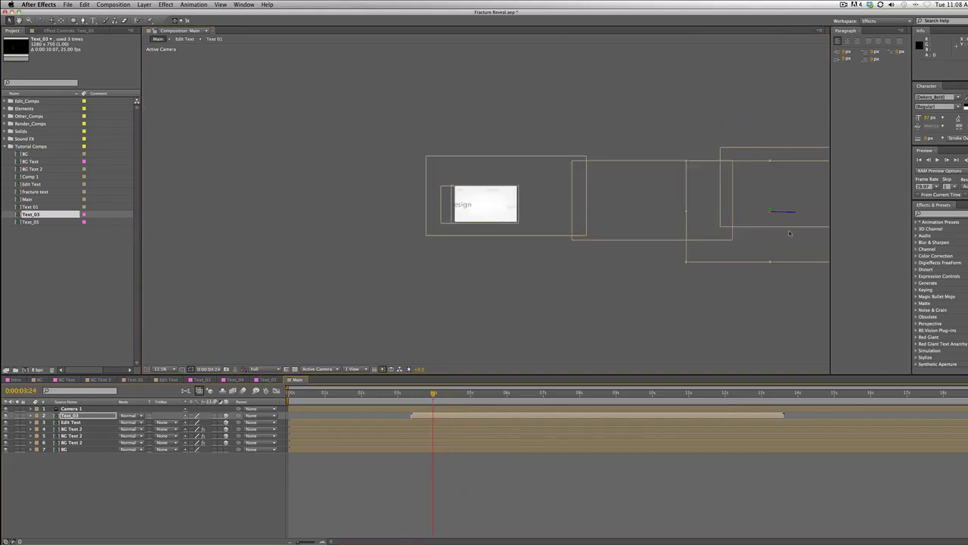
pyautogui.press(',')
pyautogui.moveTo(638, 230); pyautogui.dragTo(502, 223)
pyautogui.press('.')
pyautogui.press('.')
# - Bring the Text_03 layer into the camera view at 0:00:05:07, scaling it down and placing "that is..." near the middle of the frame
pyautogui.moveTo(434, 395); pyautogui.dragTo(451, 394)
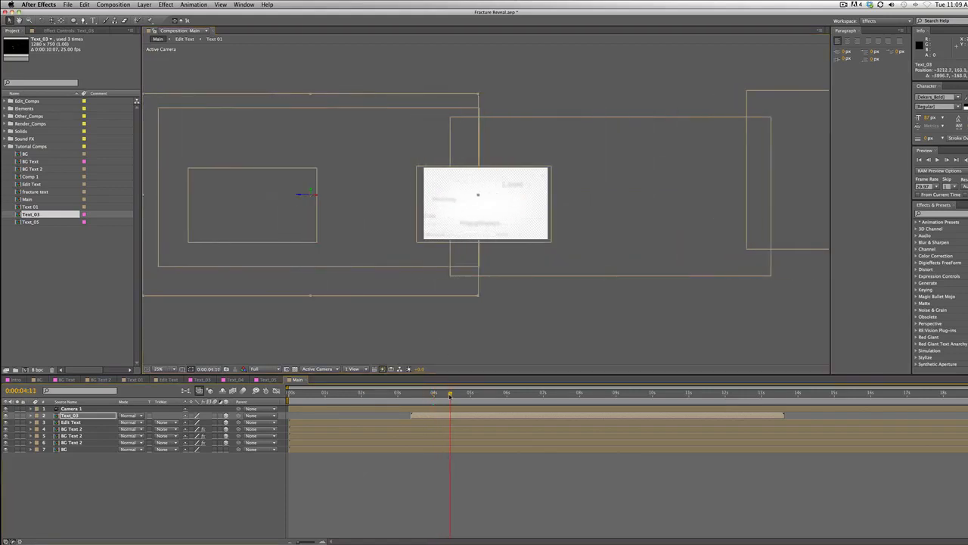
pyautogui.moveTo(430, 245); pyautogui.dragTo(599, 230)
pyautogui.moveTo(451, 394); pyautogui.dragTo(480, 395)
pyautogui.moveTo(636, 97); pyautogui.dragTo(610, 111)
pyautogui.moveTo(596, 177); pyautogui.dragTo(624, 178)
pyautogui.press('space')
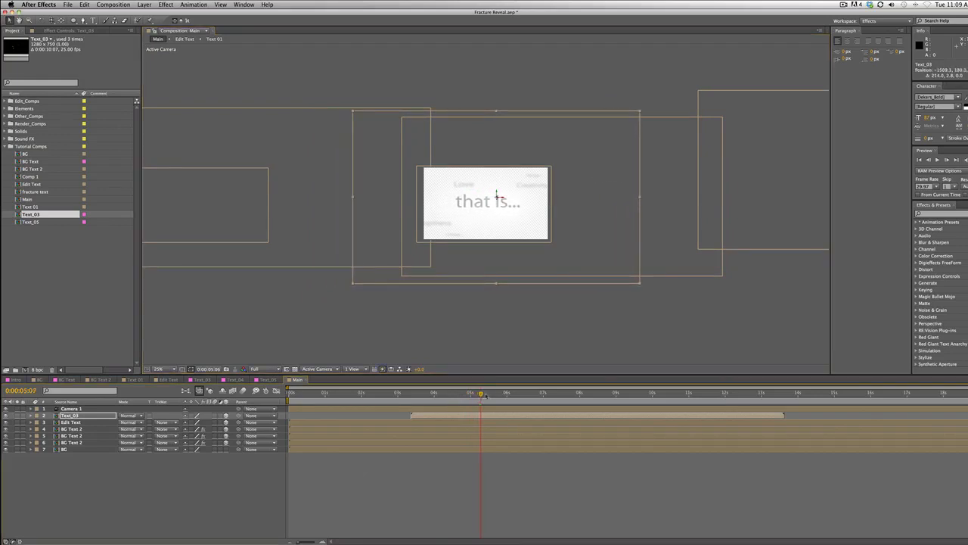
# - Scale the Text_03 layer down further and recentre its text in the frame
pyautogui.moveTo(589, 236); pyautogui.dragTo(584, 239)
pyautogui.moveTo(512, 394); pyautogui.dragTo(454, 394)
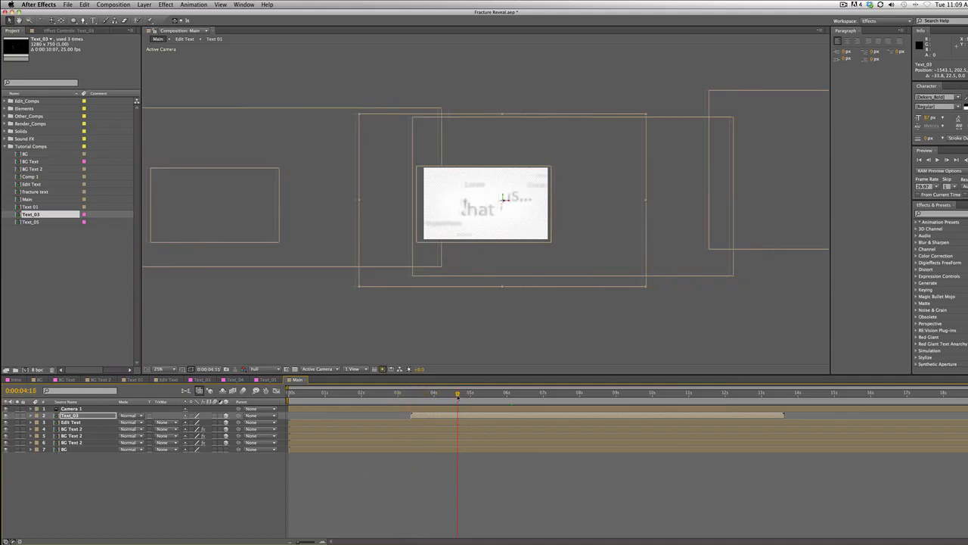
pyautogui.moveTo(653, 116); pyautogui.dragTo(634, 132)
pyautogui.moveTo(600, 206); pyautogui.dragTo(592, 206)
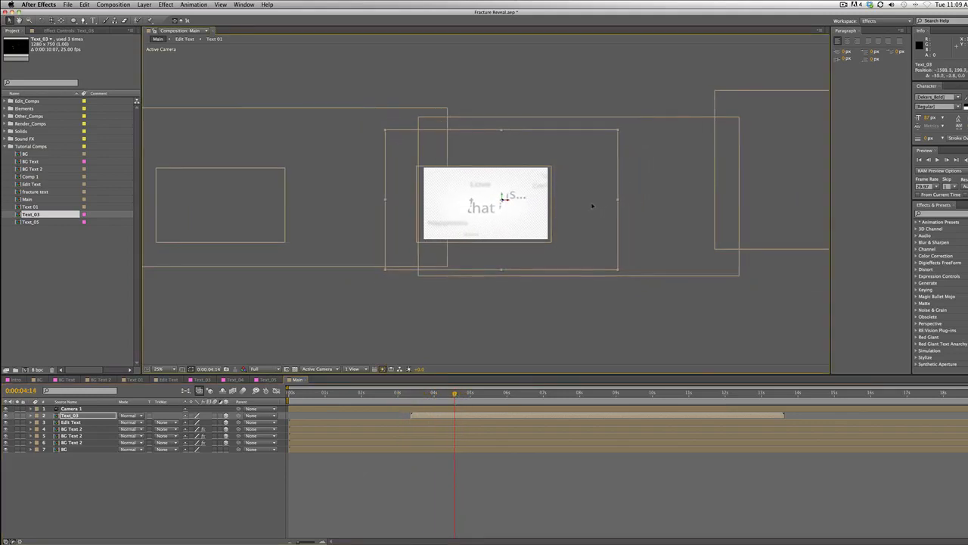
# - Check the text's position at 0:00:05:14 and shift the Text_03 layer in time to start at 0:00:03:24
pyautogui.press('.')
pyautogui.moveTo(457, 394); pyautogui.dragTo(491, 394)
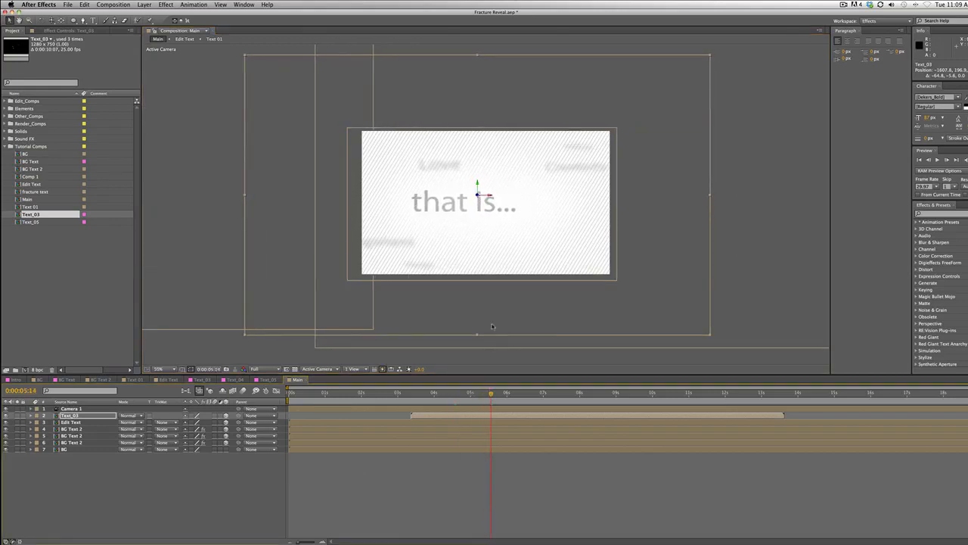
pyautogui.moveTo(417, 420); pyautogui.dragTo(699, 421)
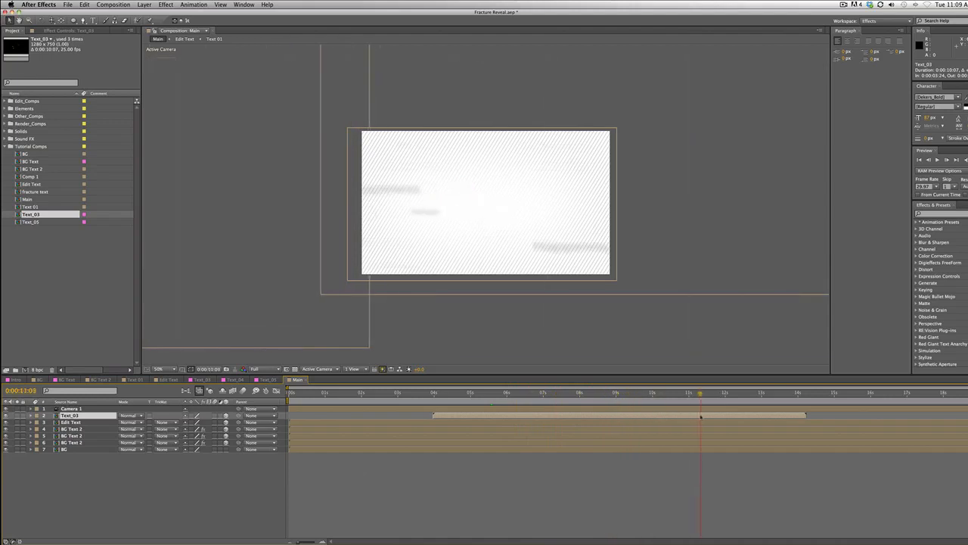
# - Add the Text_05 composition directly below Camera 1 with a Sandstone label, and start it at about 9 seconds
pyautogui.click(30, 221)
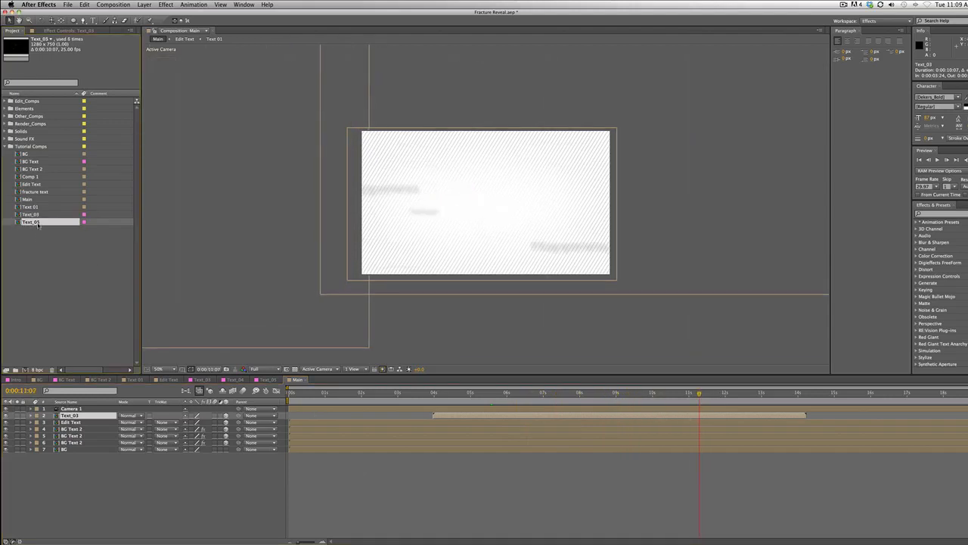
pyautogui.moveTo(136, 404); pyautogui.dragTo(125, 412)
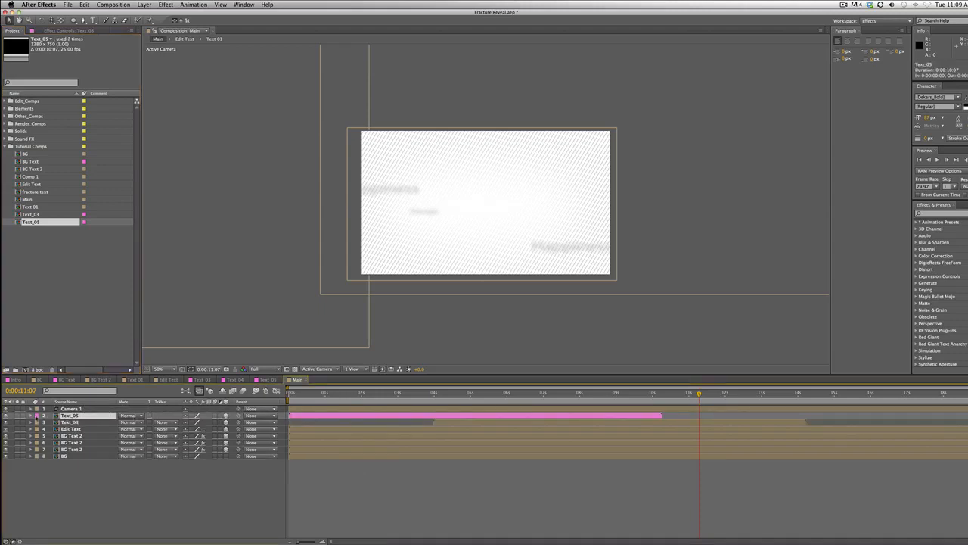
pyautogui.click(36, 415)
pyautogui.click(56, 527)
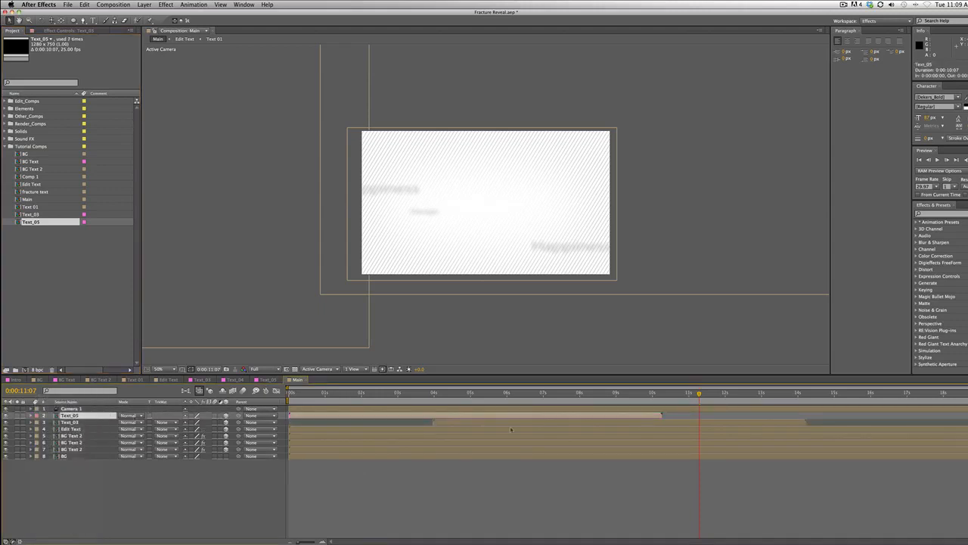
pyautogui.moveTo(375, 418); pyautogui.dragTo(701, 431)
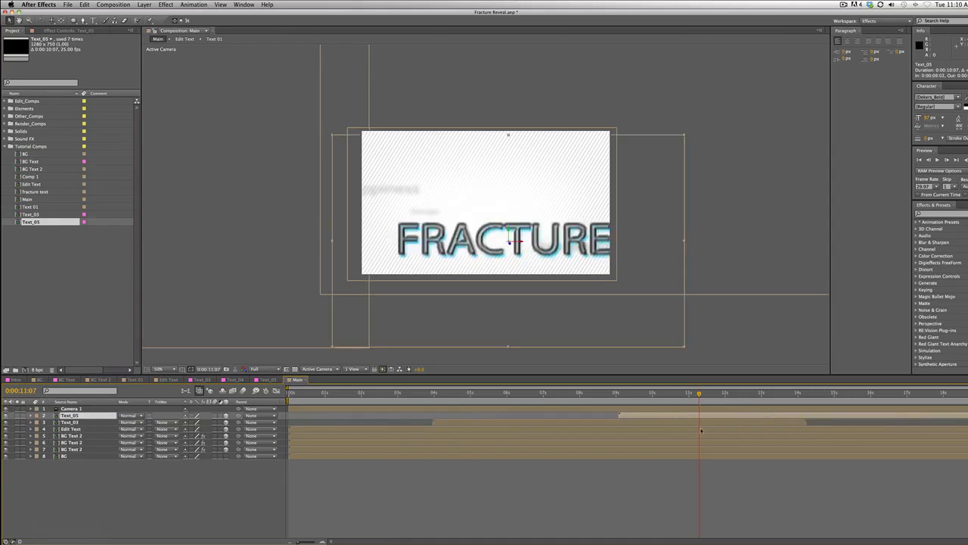
# - Find the Text_04 composition in the Other_Comps folder and add it as a layer between Text_05 and Text_03
pyautogui.click(44, 206)
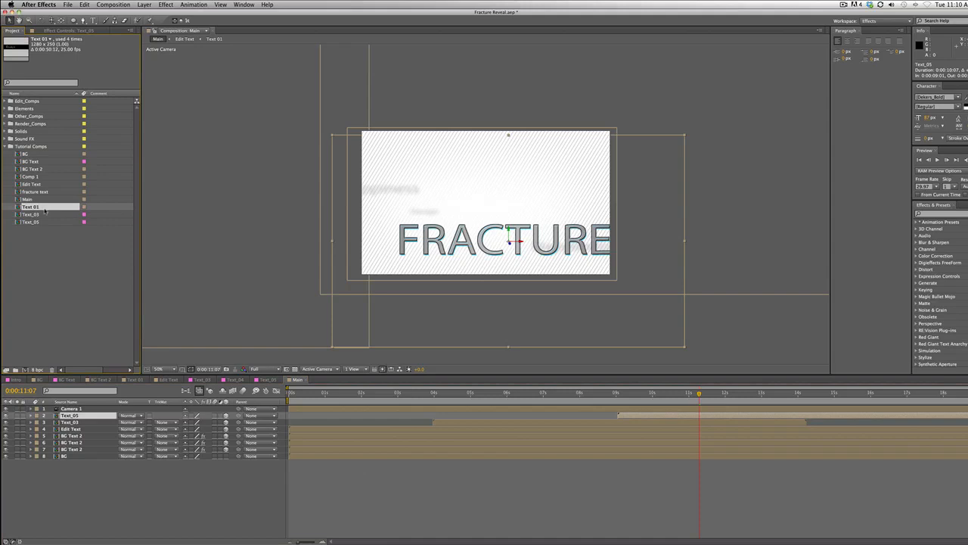
pyautogui.click(47, 214)
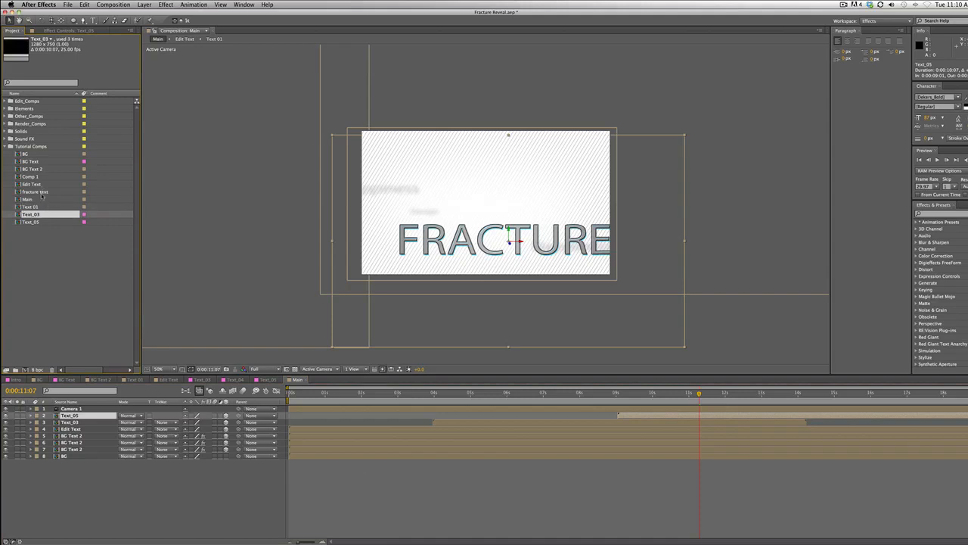
pyautogui.click(240, 379)
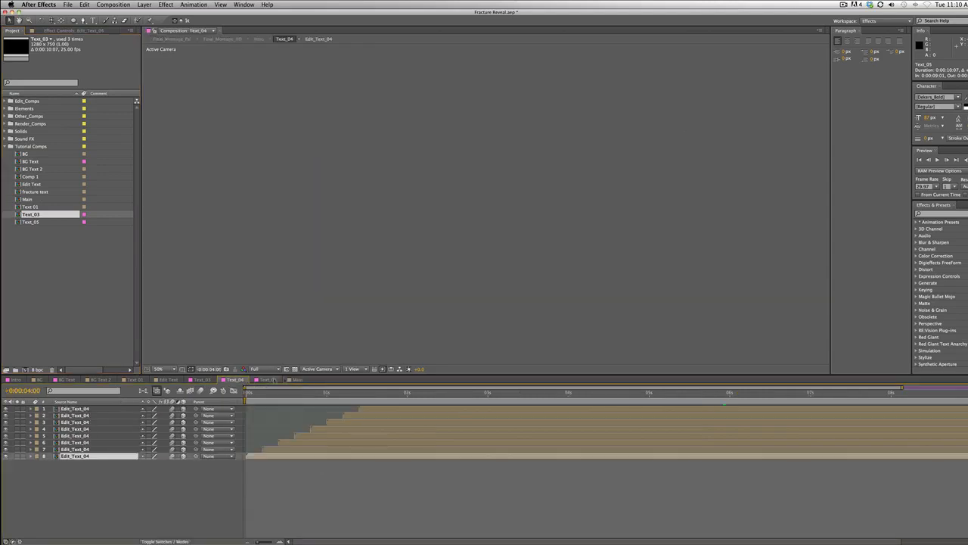
pyautogui.click(295, 380)
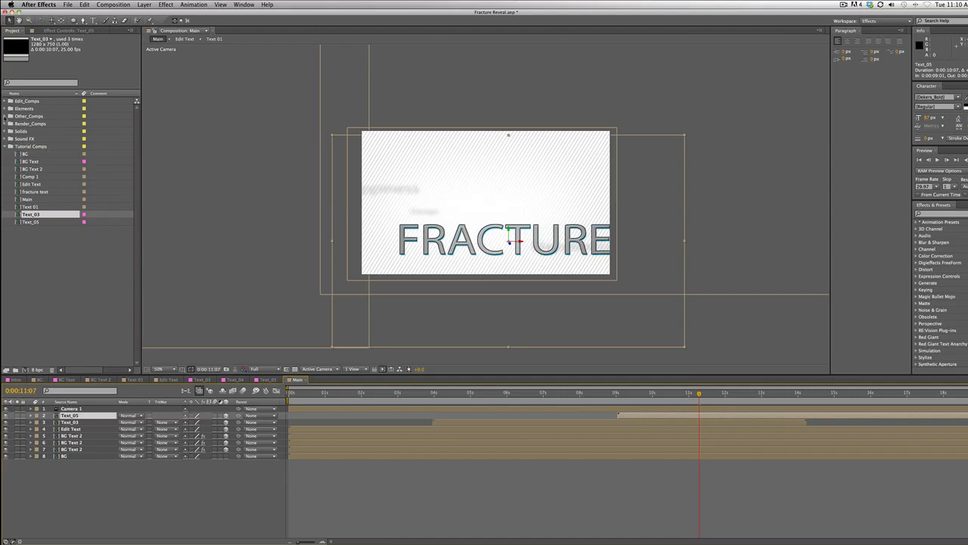
pyautogui.click(5, 116)
pyautogui.moveTo(60, 320); pyautogui.dragTo(126, 486)
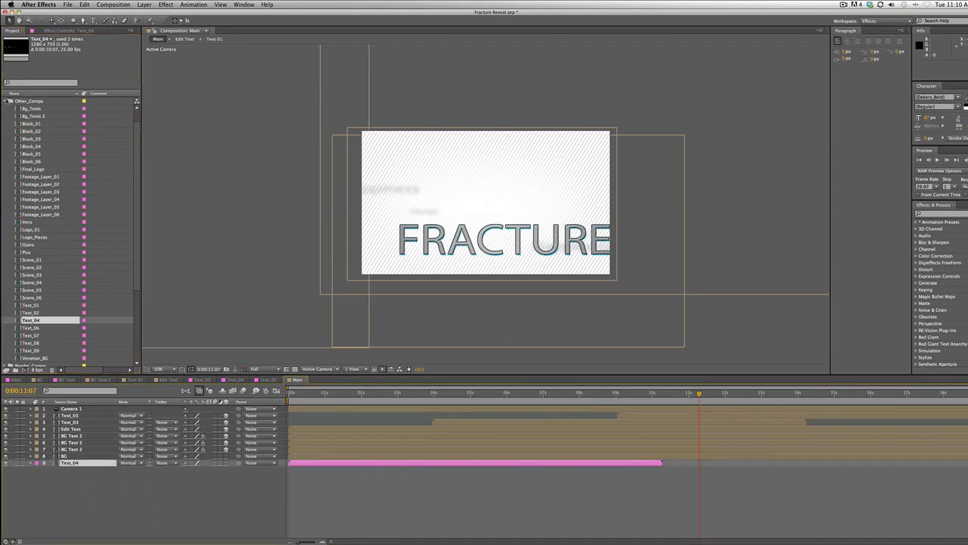
pyautogui.click(7, 101)
pyautogui.moveTo(81, 465); pyautogui.dragTo(88, 423)
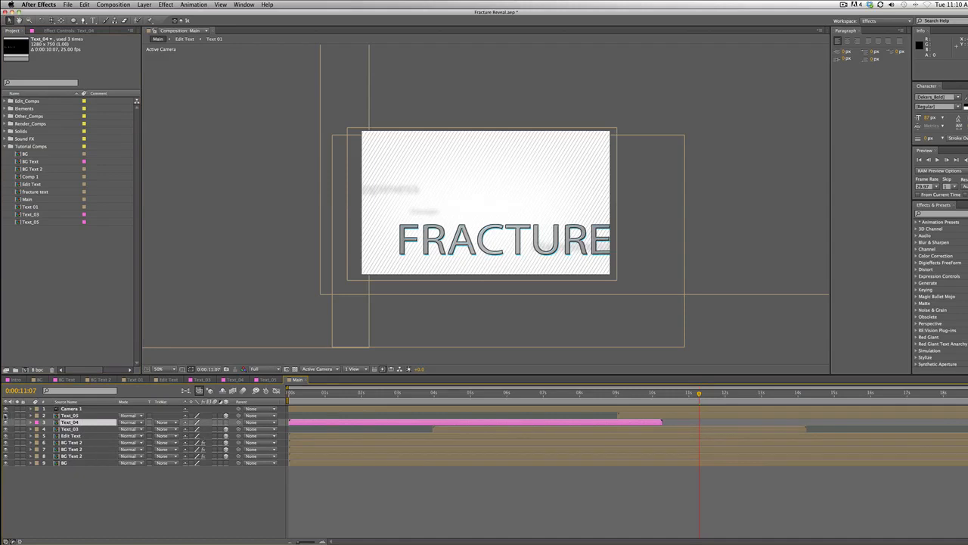
# - Hide the Text_05 layer and set the Text_04 layer's label colour to Sandstone
pyautogui.click(6, 415)
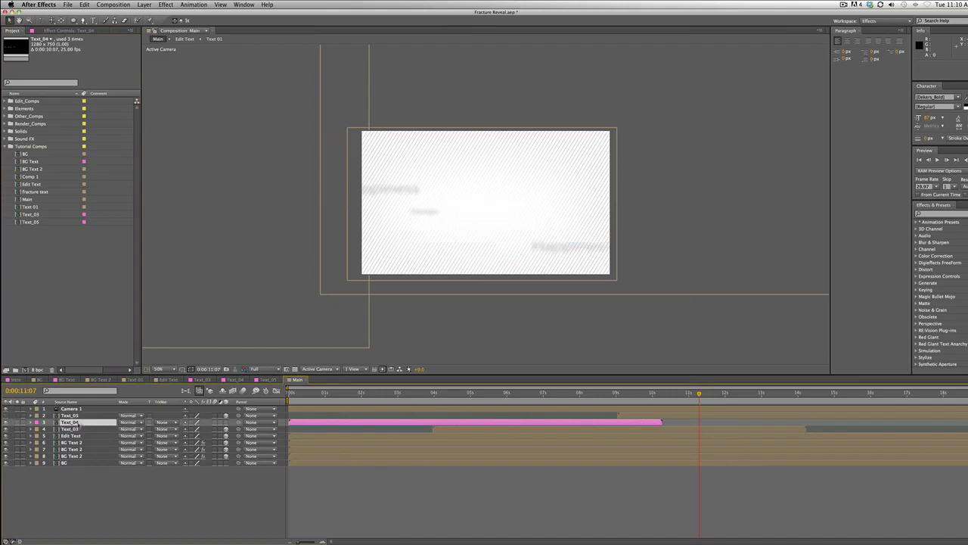
pyautogui.click(38, 423)
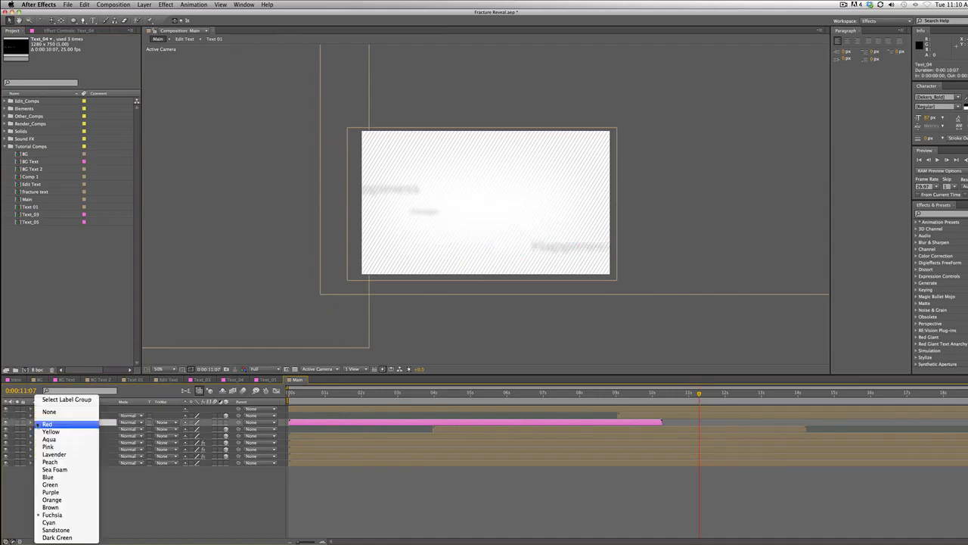
pyautogui.click(68, 530)
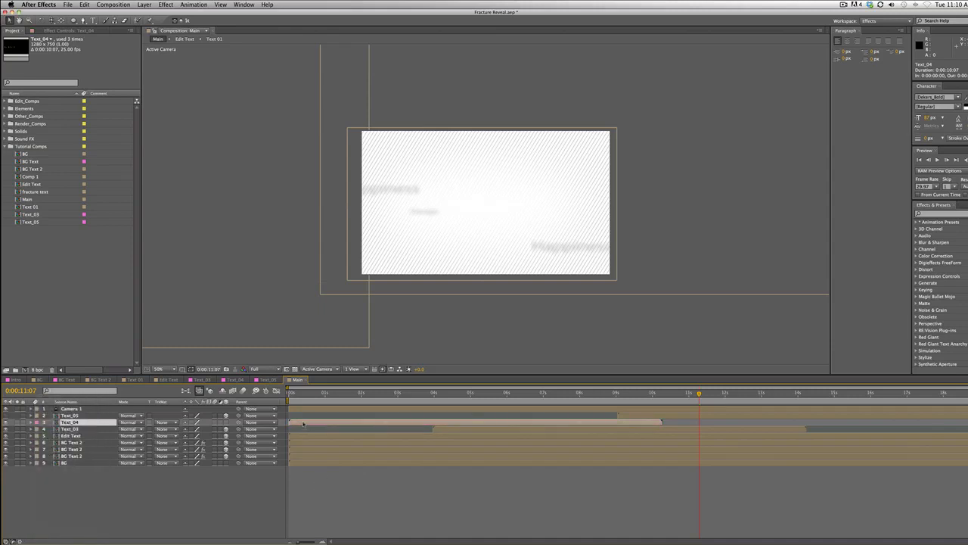
# - Shift the Text_04 layer in time to start at about 9.8 seconds and make it a 3D layer
pyautogui.moveTo(304, 424); pyautogui.dragTo(698, 422)
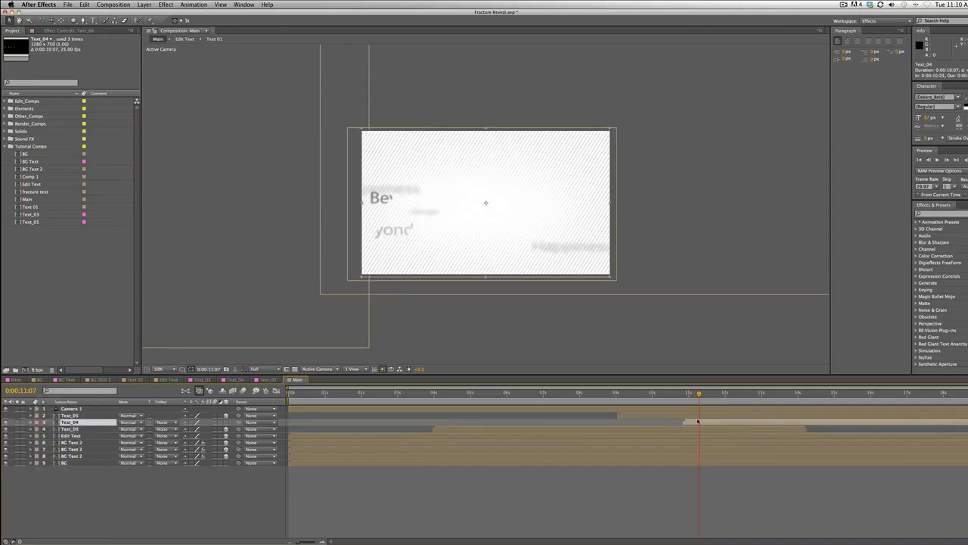
pyautogui.moveTo(697, 393); pyautogui.dragTo(660, 426)
pyautogui.click(225, 422)
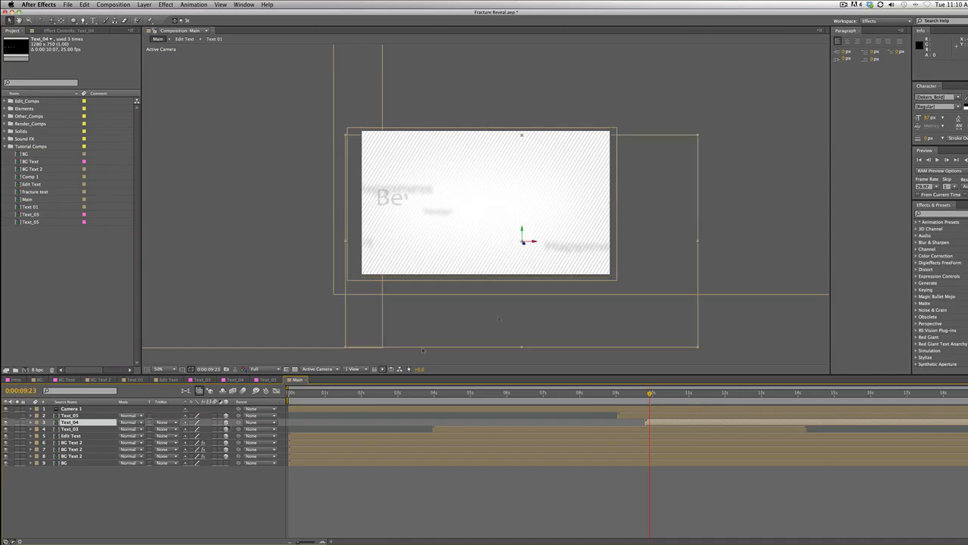
# - Move the Text_04 layer up into the frame and scale it down so "Beyond repair ..." sits near the middle at 0:00:11:20
pyautogui.moveTo(649, 395); pyautogui.dragTo(671, 395)
pyautogui.moveTo(517, 241); pyautogui.dragTo(549, 210)
pyautogui.press('space')
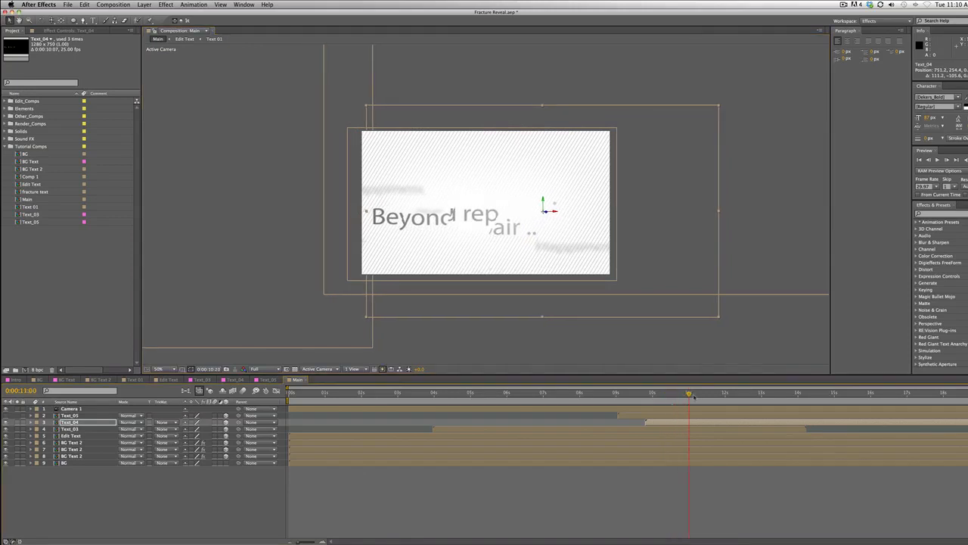
pyautogui.moveTo(566, 311); pyautogui.dragTo(568, 310)
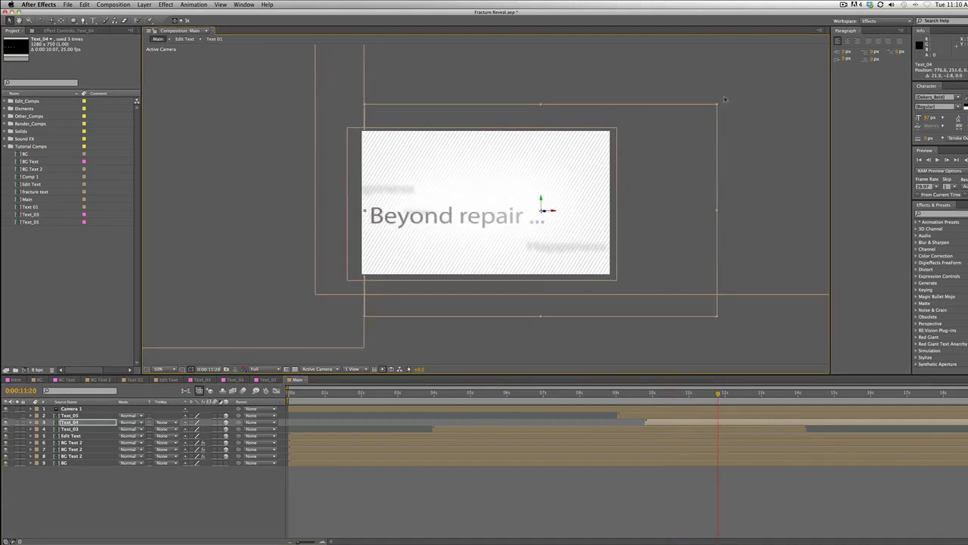
pyautogui.moveTo(718, 107); pyautogui.dragTo(684, 126)
pyautogui.moveTo(634, 215); pyautogui.dragTo(629, 207)
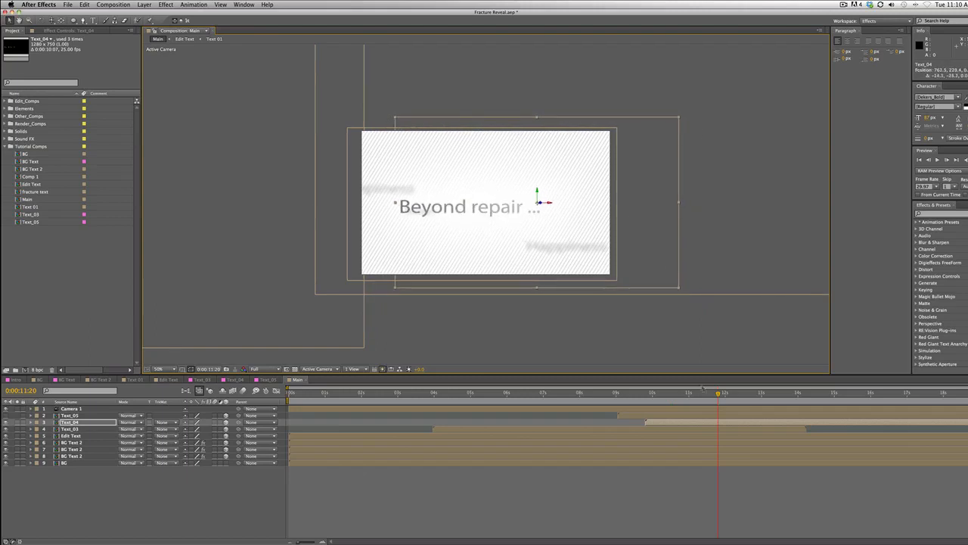
# - Nudge the Text_04 layer to the left and enlarge it slightly to about 83% scale
pyautogui.moveTo(718, 396); pyautogui.dragTo(646, 399)
pyautogui.moveTo(695, 222); pyautogui.dragTo(680, 222)
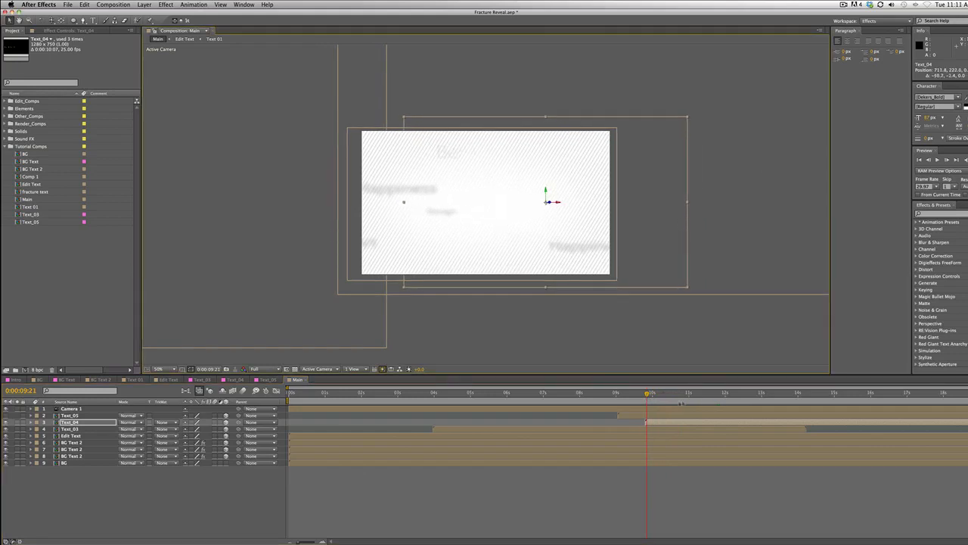
pyautogui.moveTo(649, 395); pyautogui.dragTo(699, 401)
pyautogui.moveTo(670, 118); pyautogui.dragTo(675, 113)
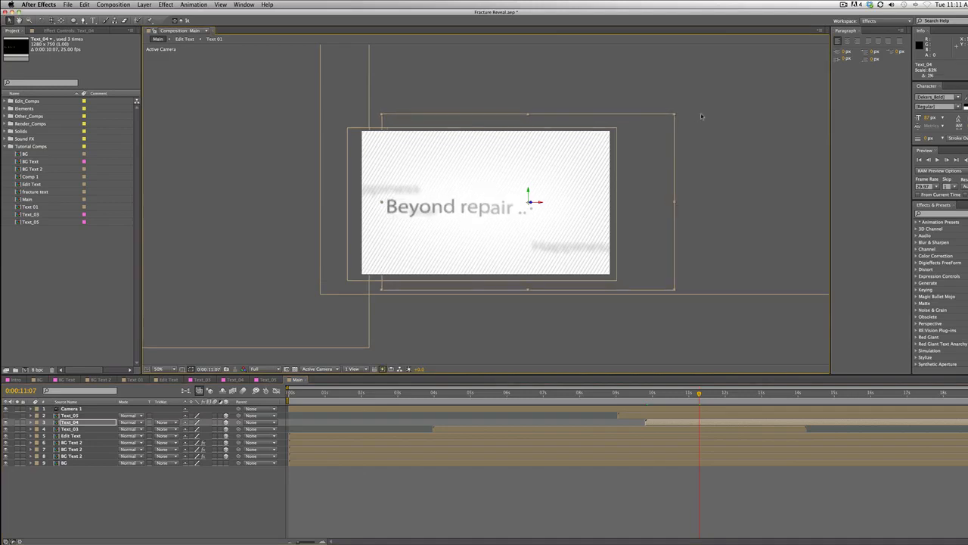
# - At 0:00:06:08, scale the Text_03 layer down to about 101% and nudge "that is..." slightly down
pyautogui.click(519, 394)
pyautogui.click(520, 429)
pyautogui.scroll(-2, 540, 258)
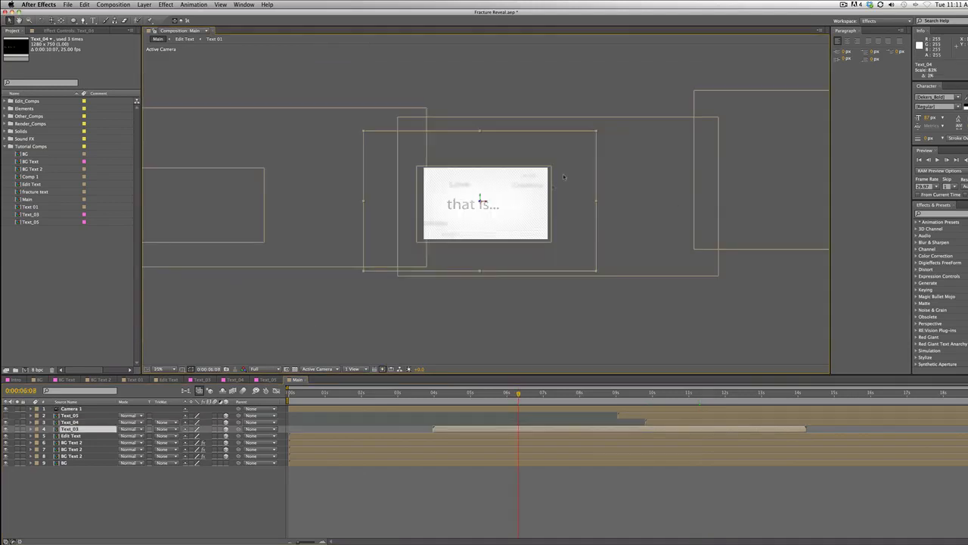
pyautogui.moveTo(597, 132); pyautogui.dragTo(585, 150)
pyautogui.scroll(2, 545, 188)
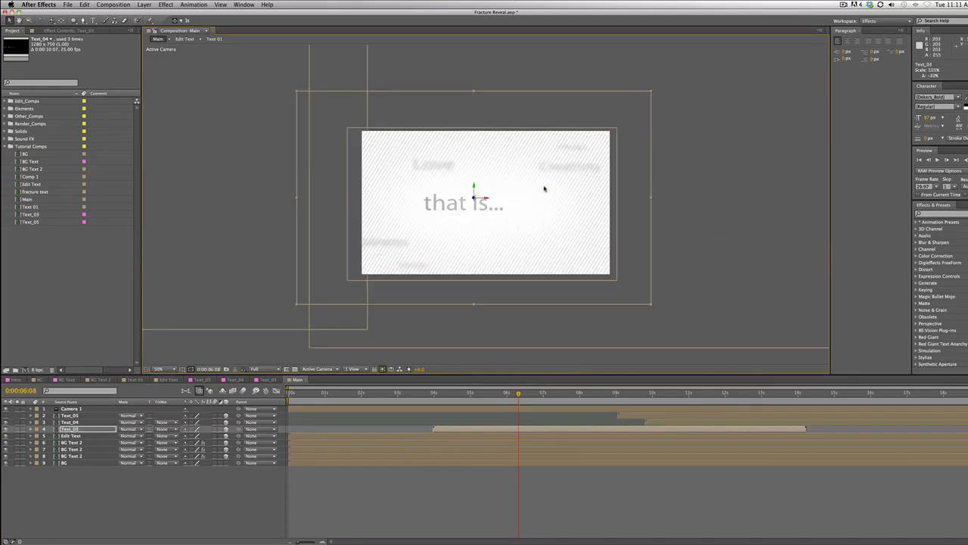
pyautogui.moveTo(545, 239); pyautogui.dragTo(544, 241)
# - Shift the Text_05 layer to start at 0:00:14:05, and at 0:00:14:21 show it and move it into the camera view
pyautogui.moveTo(519, 393); pyautogui.dragTo(833, 395)
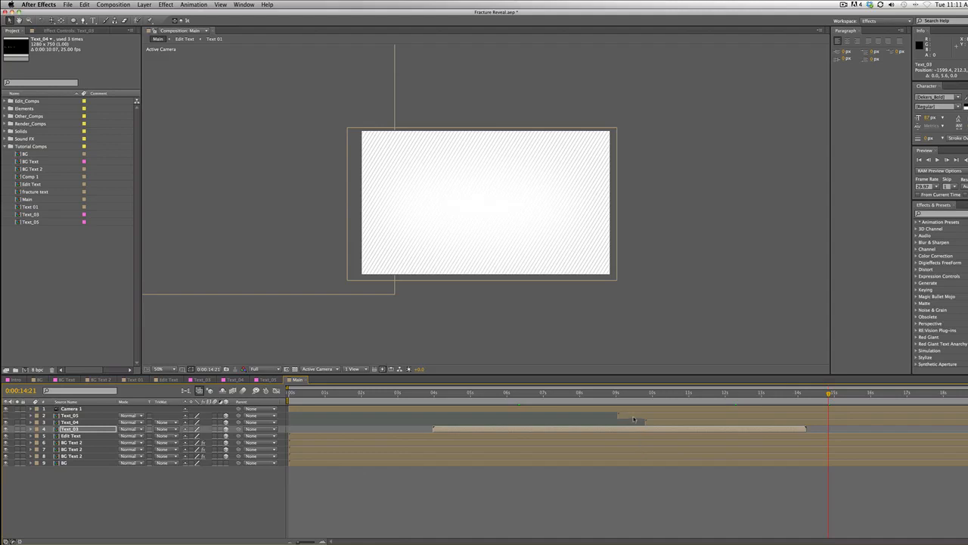
pyautogui.moveTo(634, 417); pyautogui.dragTo(824, 417)
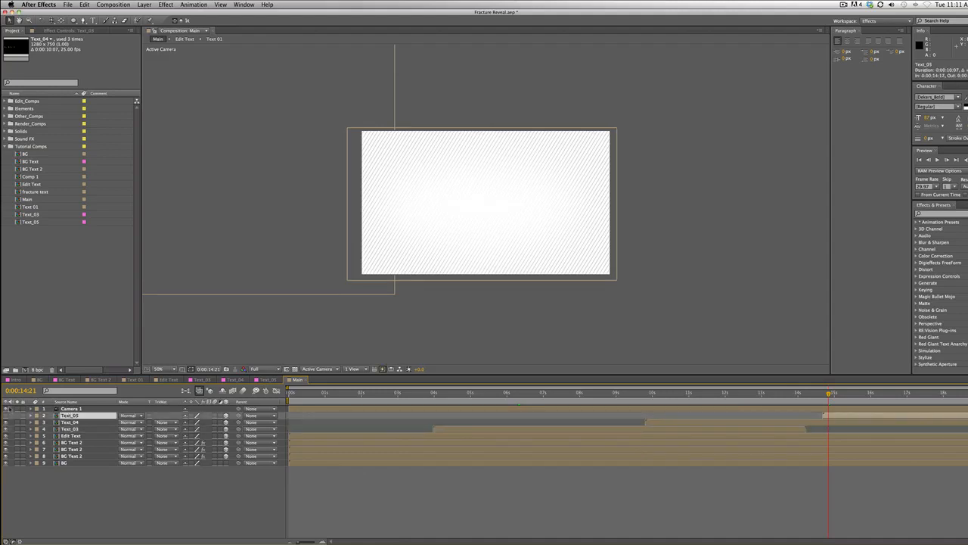
pyautogui.press(',')
pyautogui.moveTo(247, 243); pyautogui.dragTo(532, 223)
pyautogui.moveTo(863, 419); pyautogui.dragTo(844, 420)
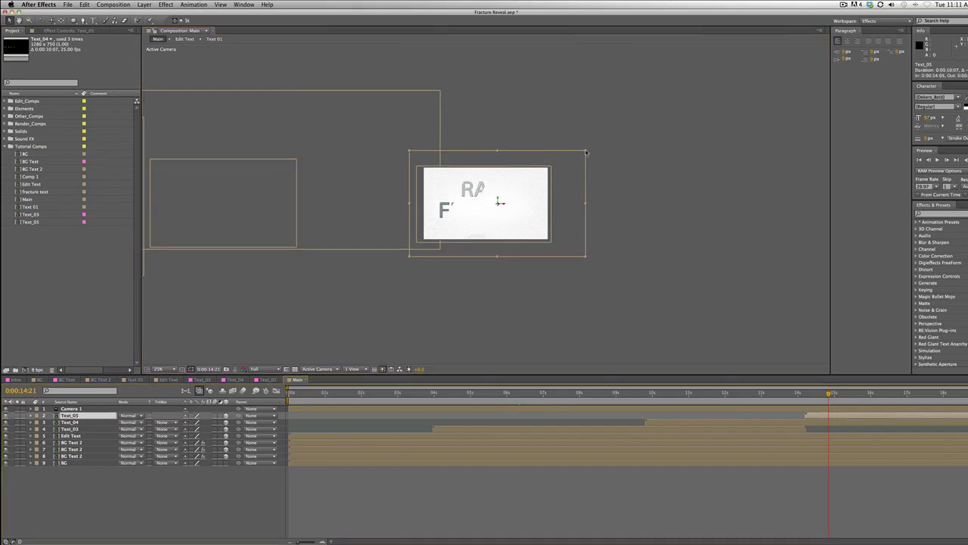
# - Scale down the Text_05 layer and centre "FRACTURE" in the frame, checking the reveal up to 0:00:17:14
pyautogui.press('.')
pyautogui.moveTo(563, 217); pyautogui.dragTo(559, 218)
pyautogui.moveTo(827, 394); pyautogui.dragTo(899, 396)
pyautogui.click(544, 215)
pyautogui.moveTo(543, 215); pyautogui.dragTo(530, 222)
pyautogui.moveTo(819, 395)
pyautogui.mouseDown()
pyautogui.moveTo(808, 395)
pyautogui.moveTo(816, 396)
pyautogui.mouseUp()
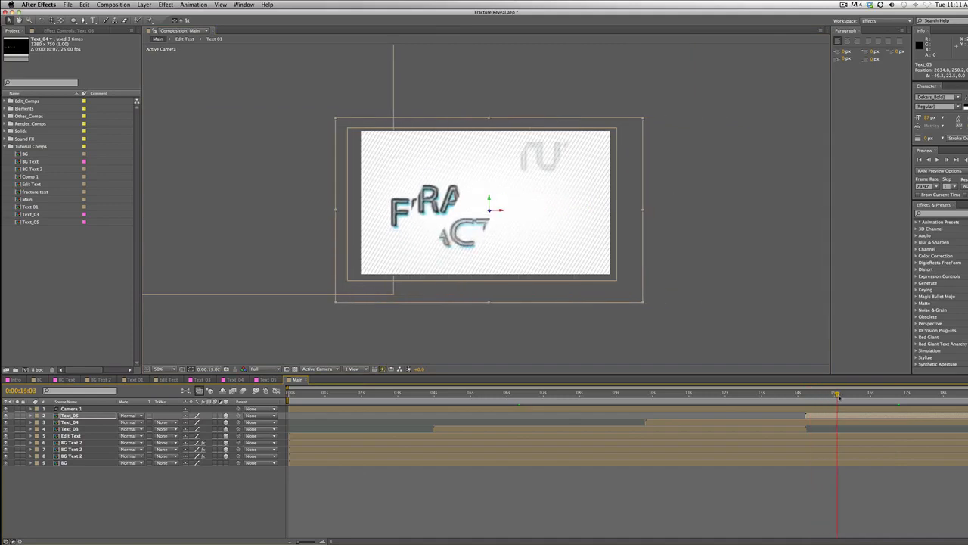
pyautogui.moveTo(858, 393); pyautogui.dragTo(927, 405)
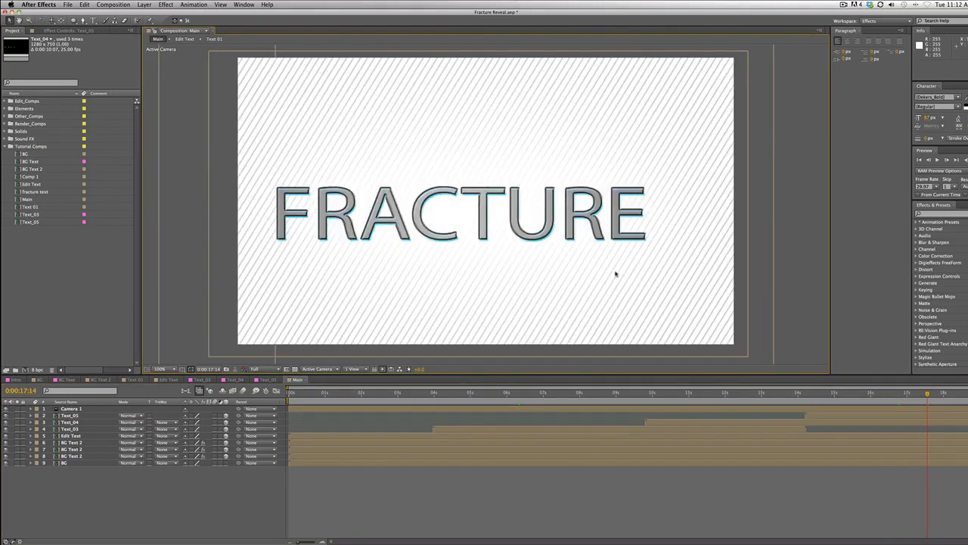
# - Nudge the Text_05 layer slightly down to fine-tune the placement of FRACTURE, and play the Main composition from its beginning
pyautogui.click(552, 215)
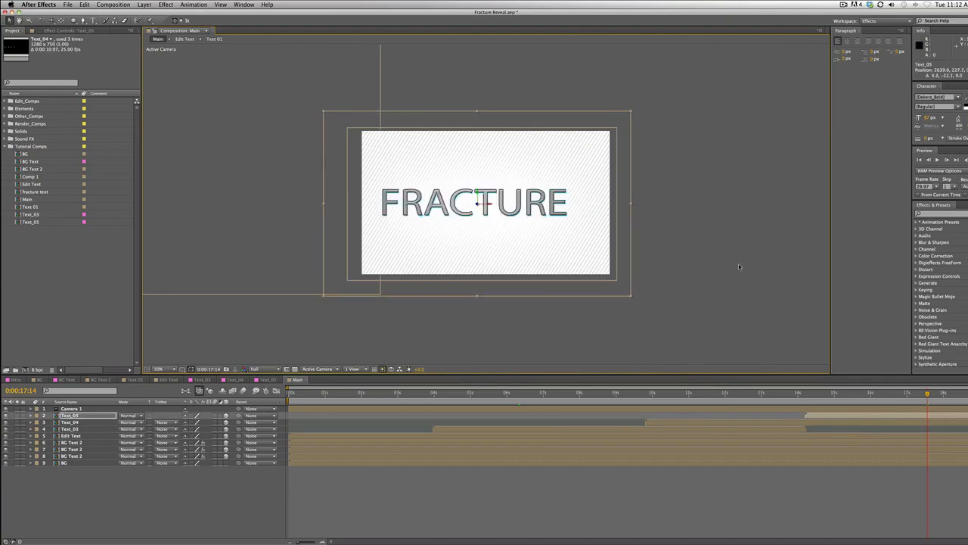
pyautogui.moveTo(559, 217); pyautogui.dragTo(559, 218)
pyautogui.moveTo(815, 394); pyautogui.dragTo(256, 418)
pyautogui.press('space')
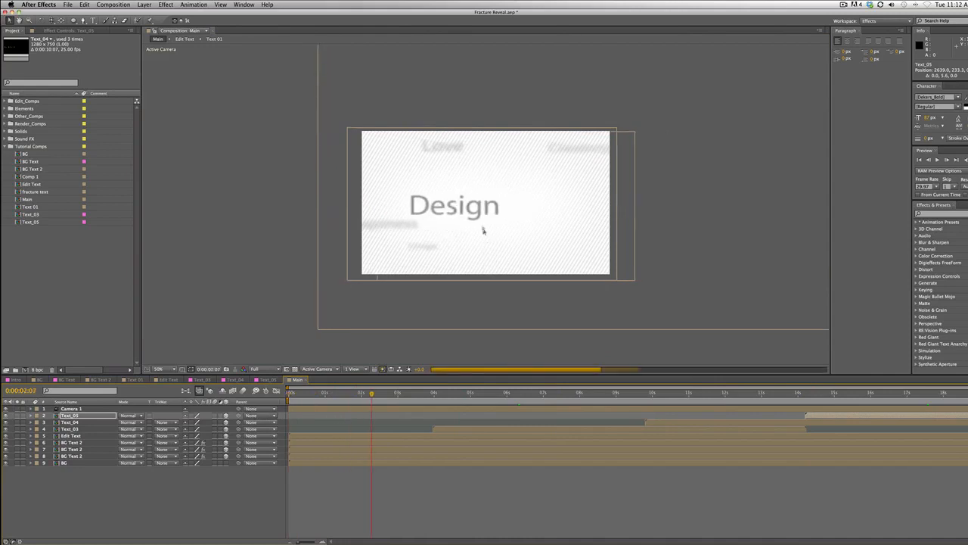
# - At 0:00:02:07, scale the Edit Text layer down to about 63% to shrink "Design", and resume playback
pyautogui.click(481, 222)
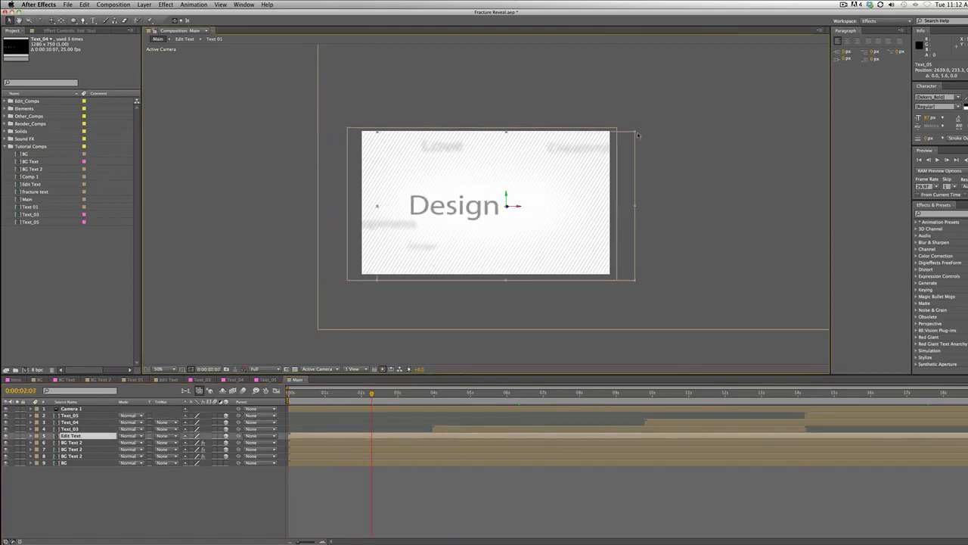
pyautogui.moveTo(635, 135); pyautogui.dragTo(619, 140)
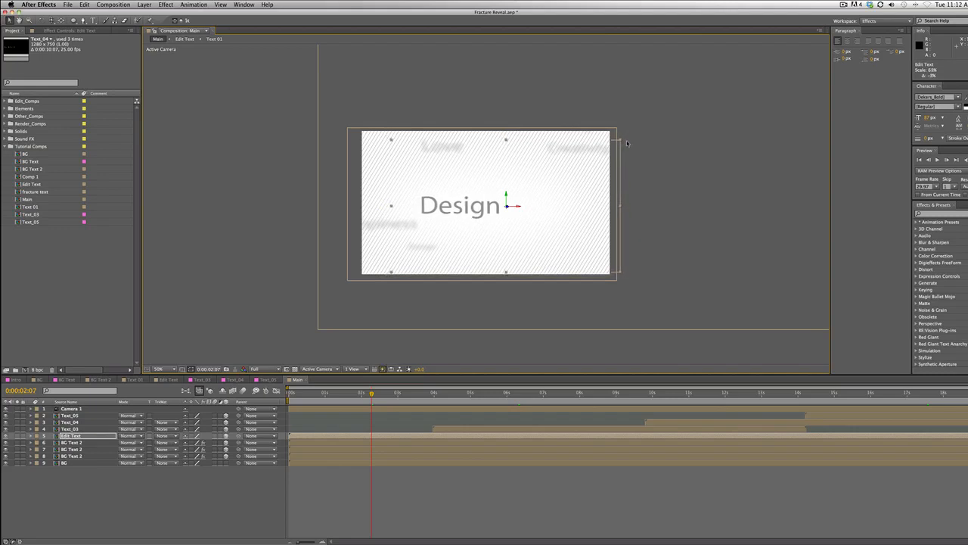
pyautogui.press('space')
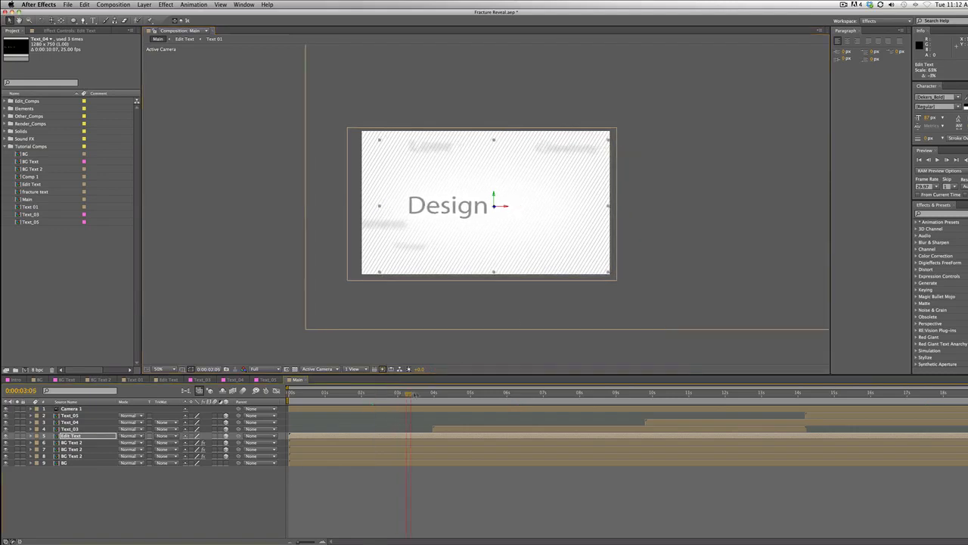
# - At 0:00:11:01, enlarge the Text_04 layer and adjust the position of "Beyond repair ...", checking it up to 0:00:13:03
pyautogui.moveTo(482, 396); pyautogui.dragTo(693, 408)
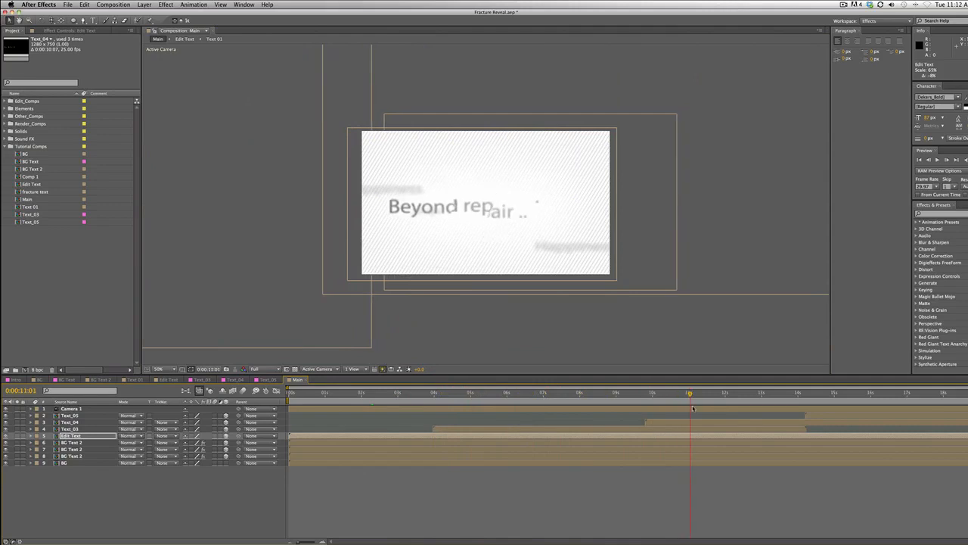
pyautogui.click(631, 151)
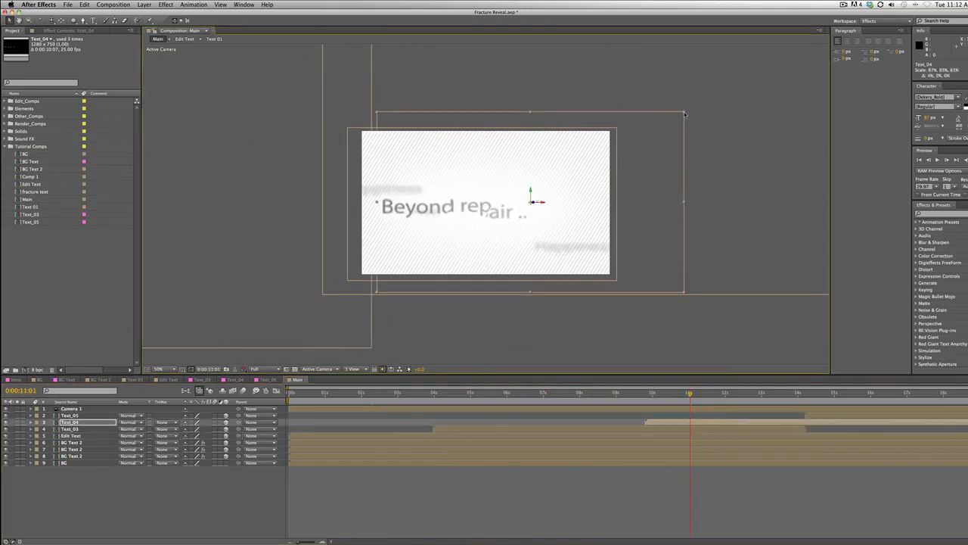
pyautogui.moveTo(684, 118)
pyautogui.mouseDown()
pyautogui.moveTo(698, 89)
pyautogui.moveTo(692, 113)
pyautogui.moveTo(696, 106)
pyautogui.mouseUp()
pyautogui.moveTo(675, 179); pyautogui.dragTo(678, 179)
pyautogui.moveTo(691, 394); pyautogui.dragTo(766, 395)
pyautogui.moveTo(638, 257); pyautogui.dragTo(661, 277)
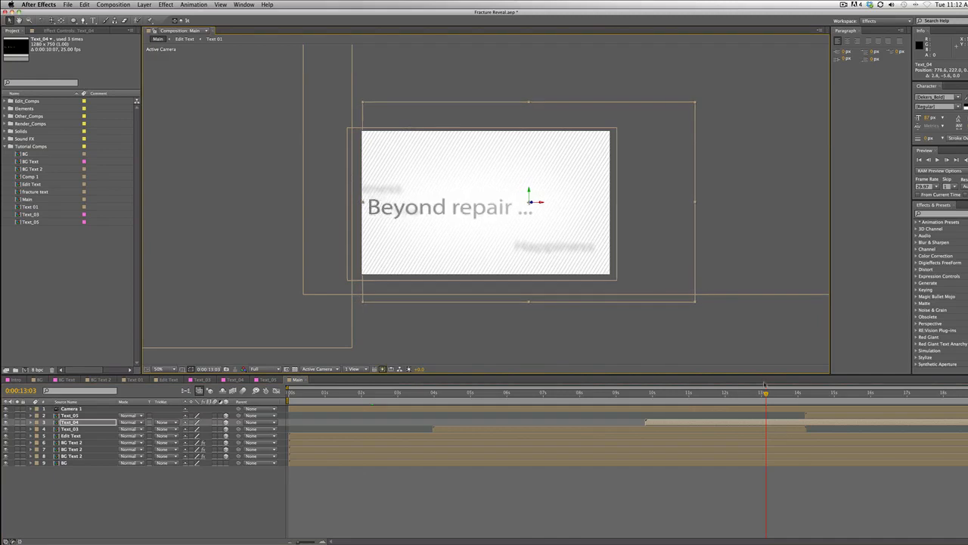
# - Review the text sequence, and at 0:00:05:17 fine-tune the vertical position of "that is..." on the Text_03 layer
pyautogui.moveTo(766, 395); pyautogui.dragTo(896, 401)
pyautogui.moveTo(781, 392); pyautogui.dragTo(432, 394)
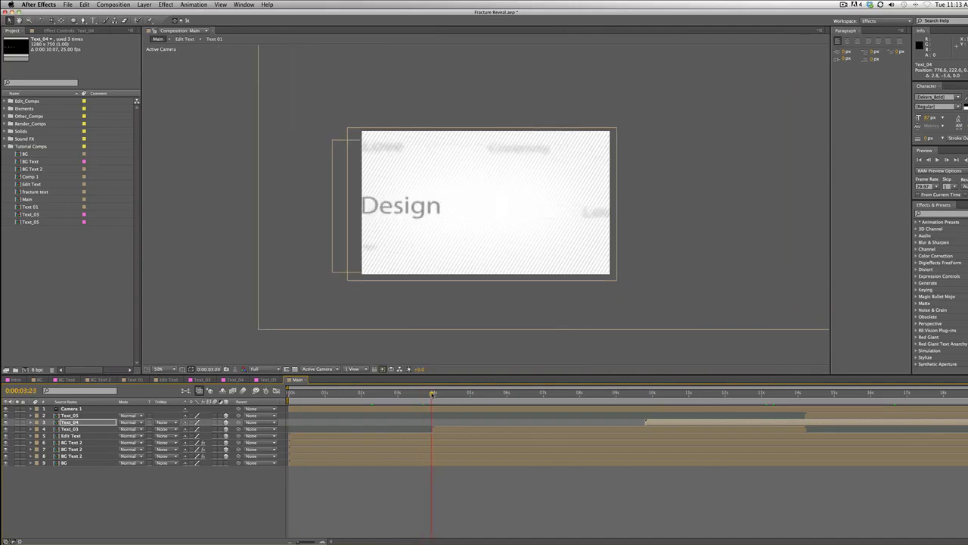
pyautogui.press('space')
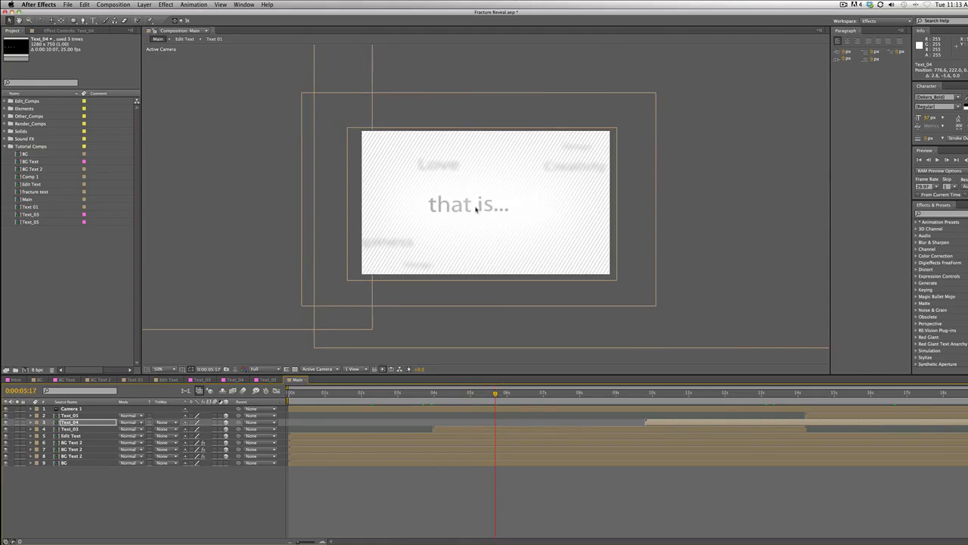
pyautogui.click(432, 282)
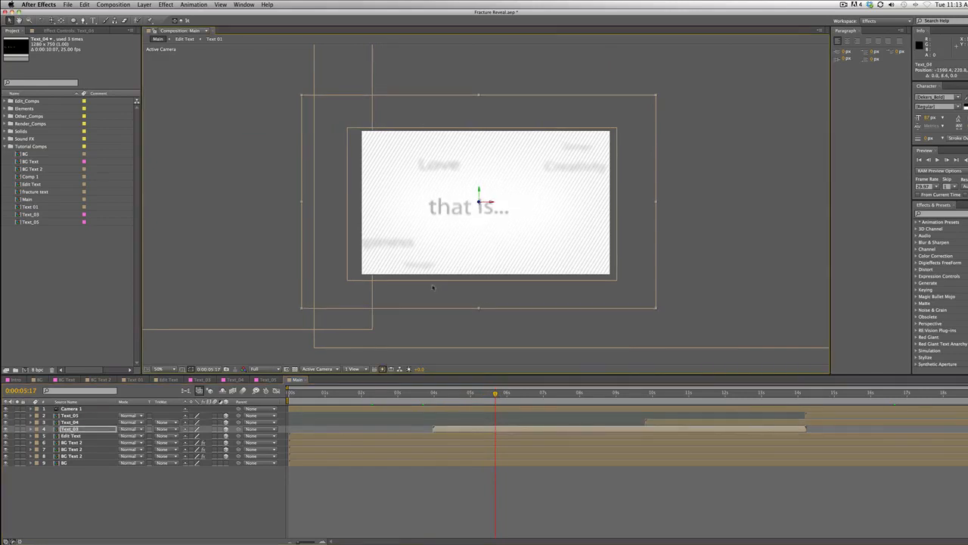
pyautogui.moveTo(433, 287); pyautogui.dragTo(433, 284)
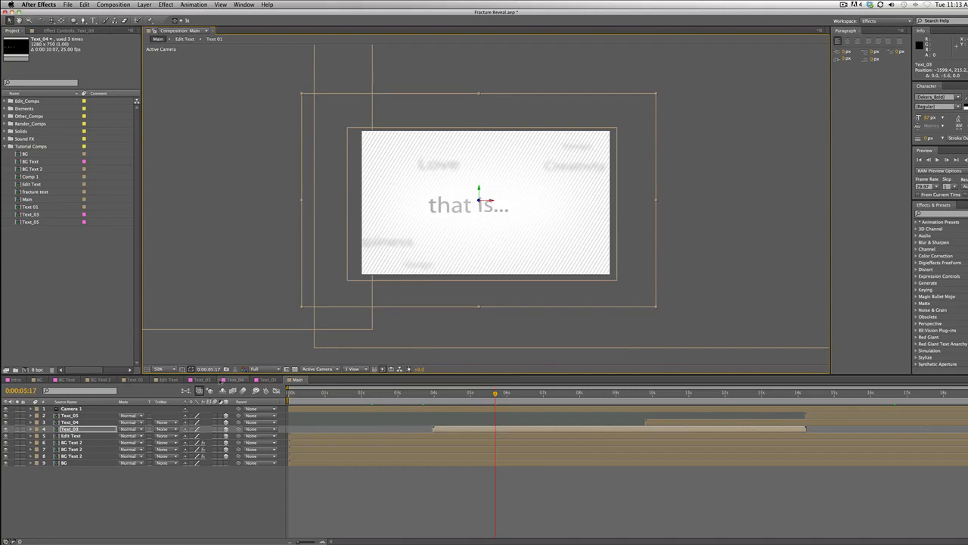
# - In the Text_03 composition, check the text colour against Main, set it to grey #848484, and return to Main
pyautogui.click(214, 380)
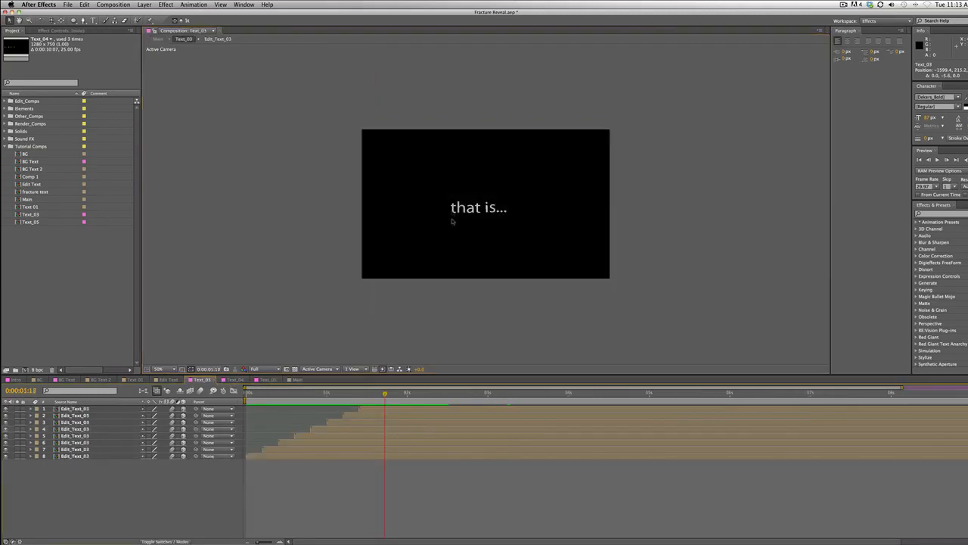
pyautogui.click(967, 99)
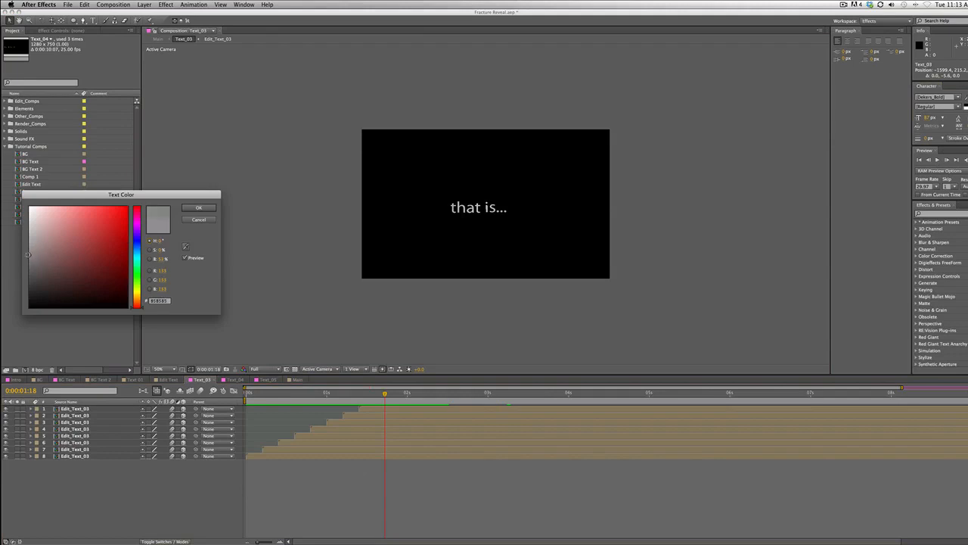
pyautogui.click(198, 208)
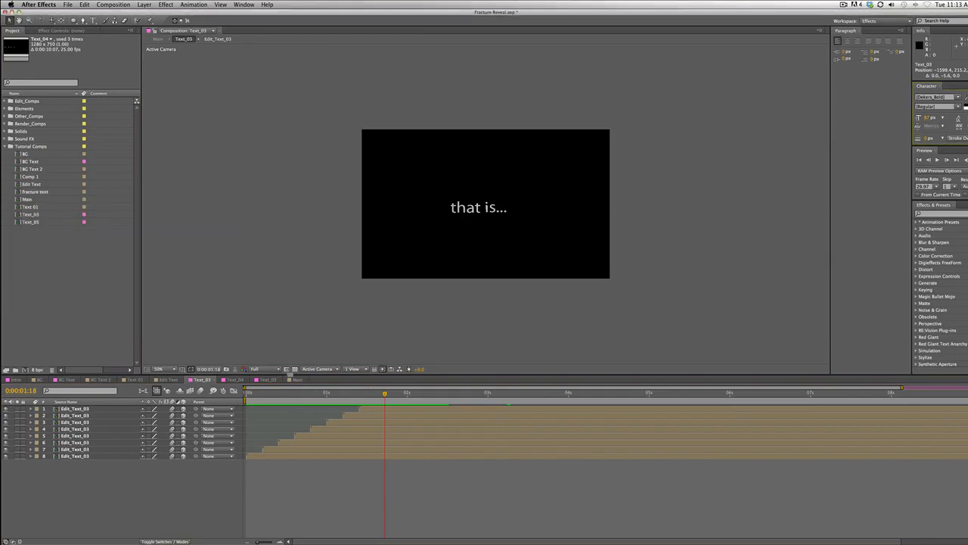
pyautogui.click(296, 379)
pyautogui.click(395, 394)
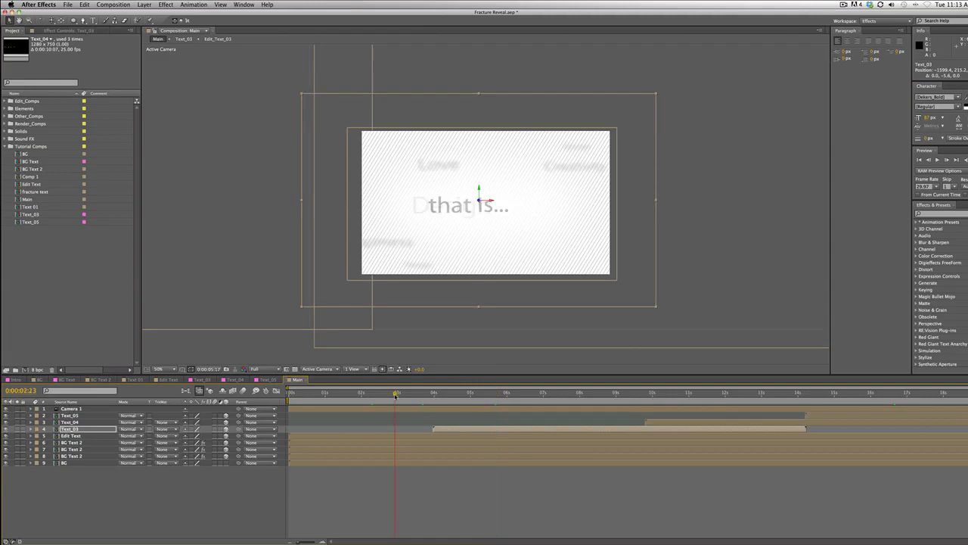
pyautogui.click(470, 394)
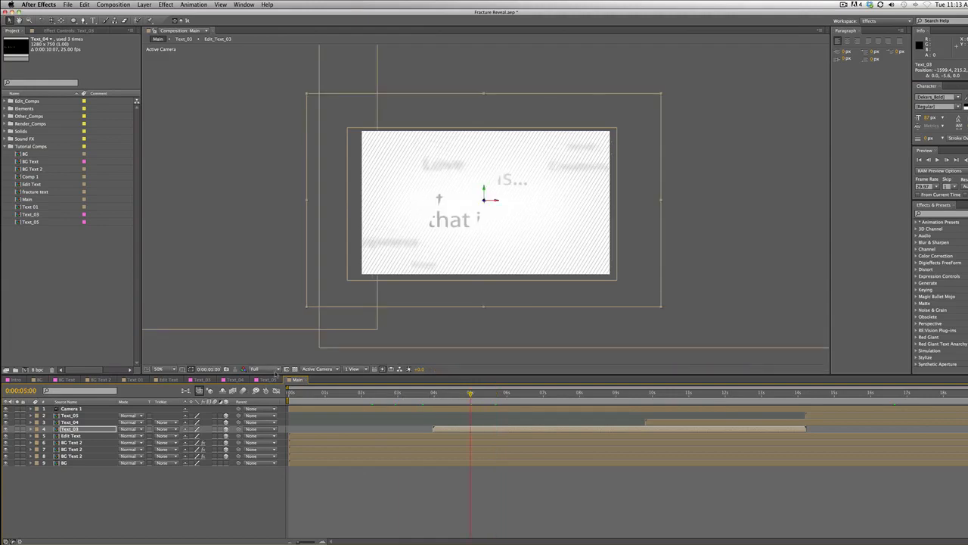
pyautogui.click(212, 380)
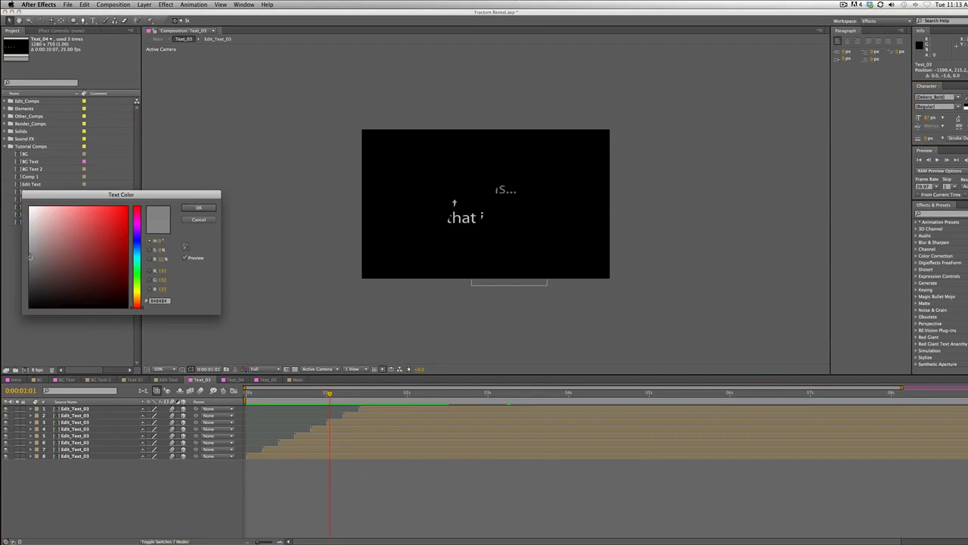
pyautogui.click(196, 208)
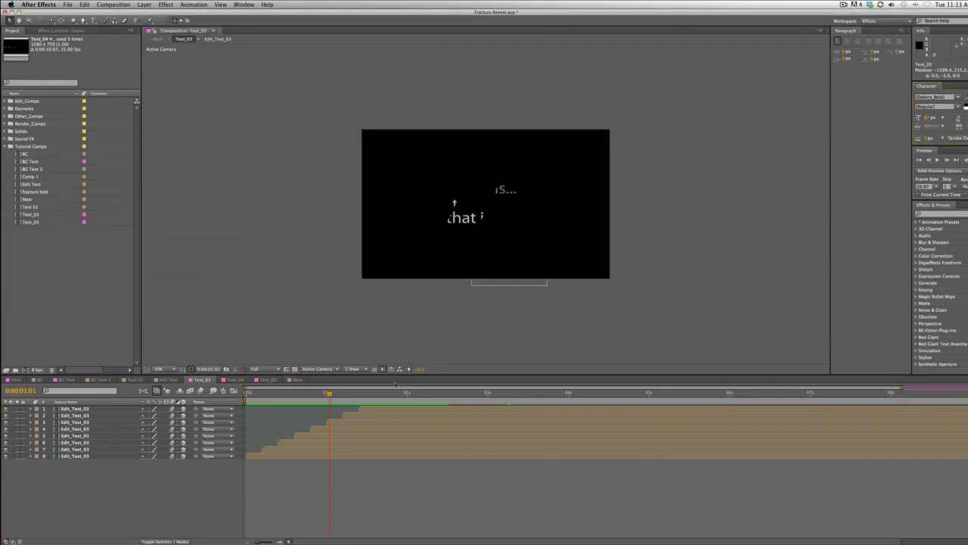
pyautogui.click(298, 379)
# - At 0:00:11:14, nudge the Text_04 layer slightly up, and preview the Main composition from the start
pyautogui.moveTo(470, 393); pyautogui.dragTo(711, 410)
pyautogui.click(657, 276)
pyautogui.press('Up')
pyautogui.press('Up')
pyautogui.press('Up')
pyautogui.press('Up')
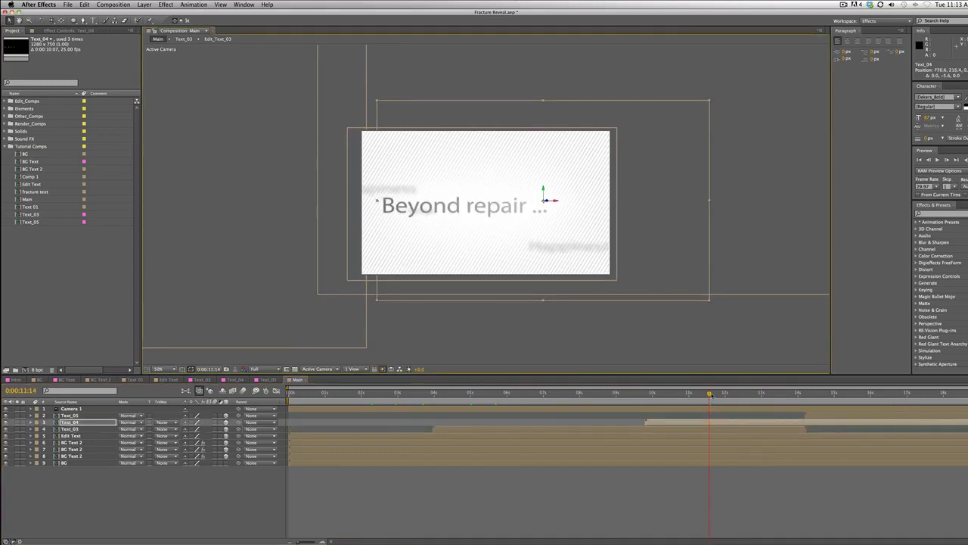
pyautogui.press('KP_0')
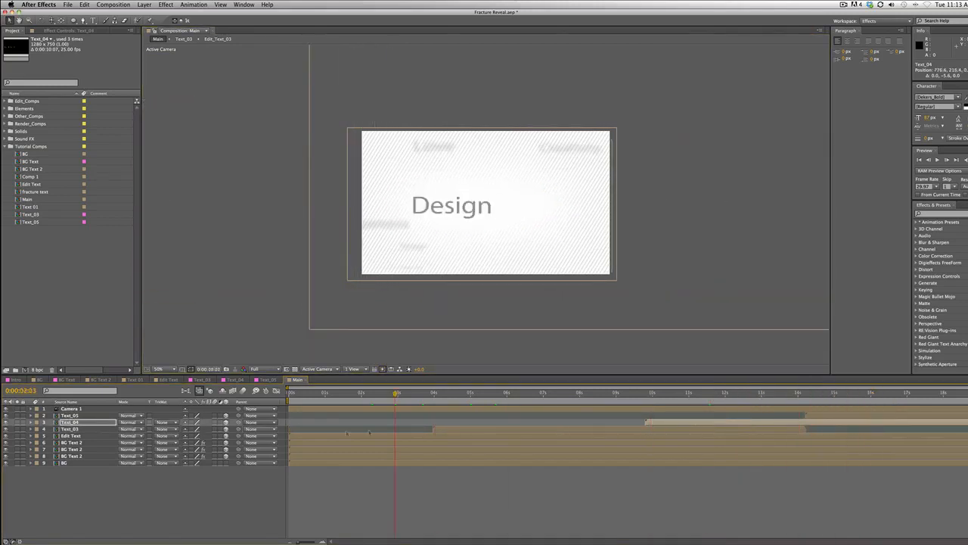
pyautogui.click(285, 343)
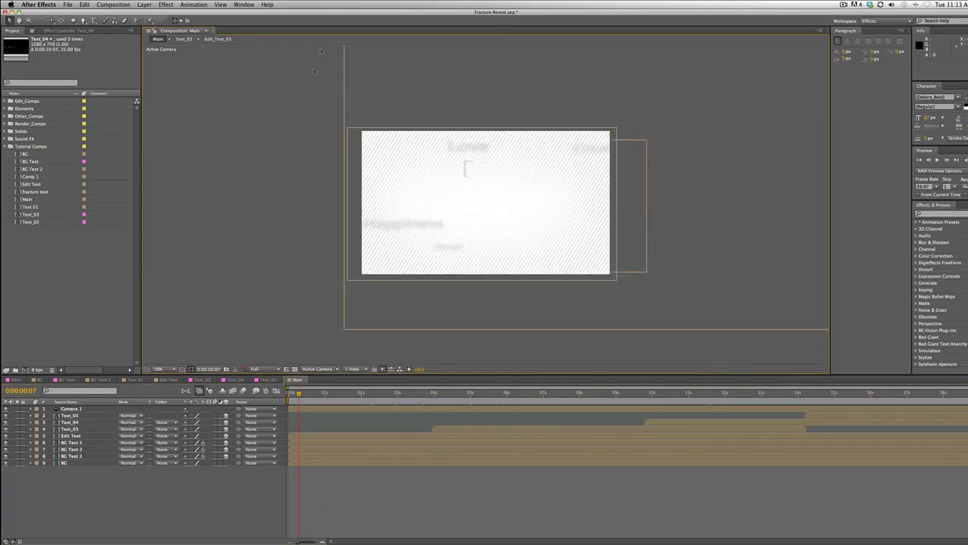
# - At 0:00:03:17, add a black solid sized to the Main composition above all the other layers
pyautogui.moveTo(310, 398); pyautogui.dragTo(435, 396)
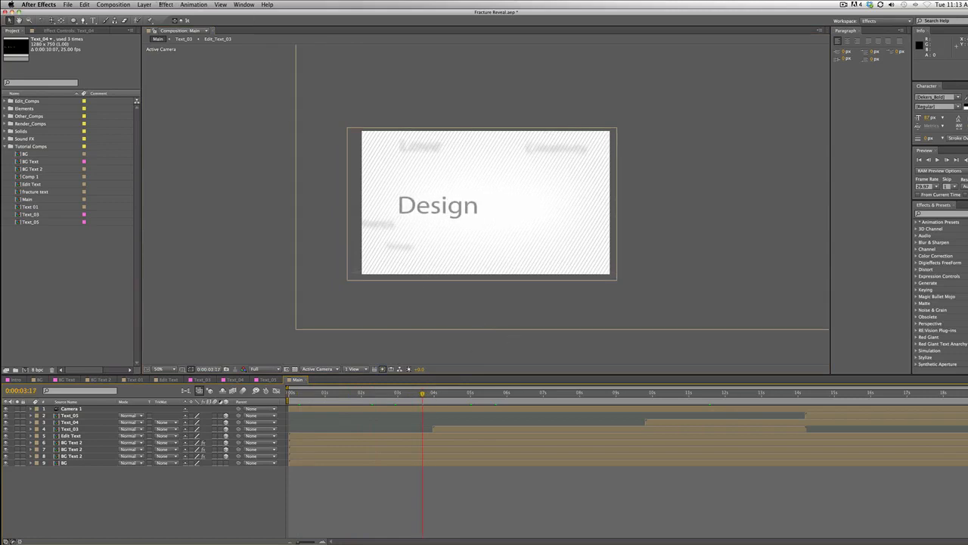
pyautogui.click(143, 5)
pyautogui.moveTo(160, 16)
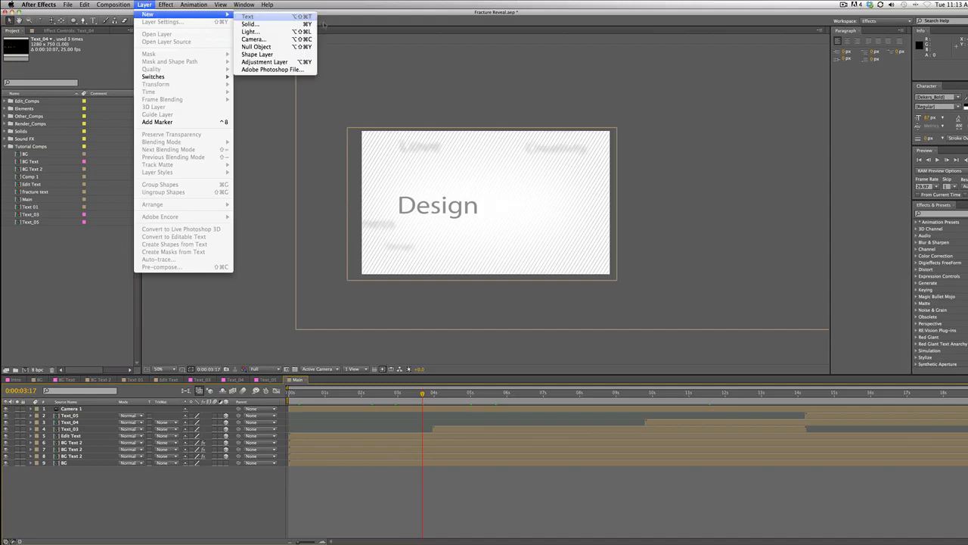
pyautogui.click(287, 25)
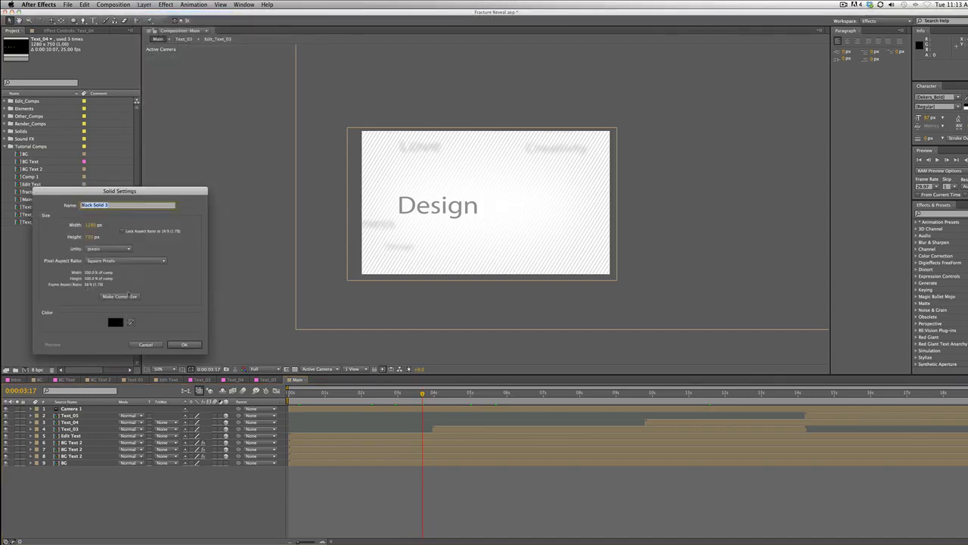
pyautogui.click(118, 297)
pyautogui.click(182, 344)
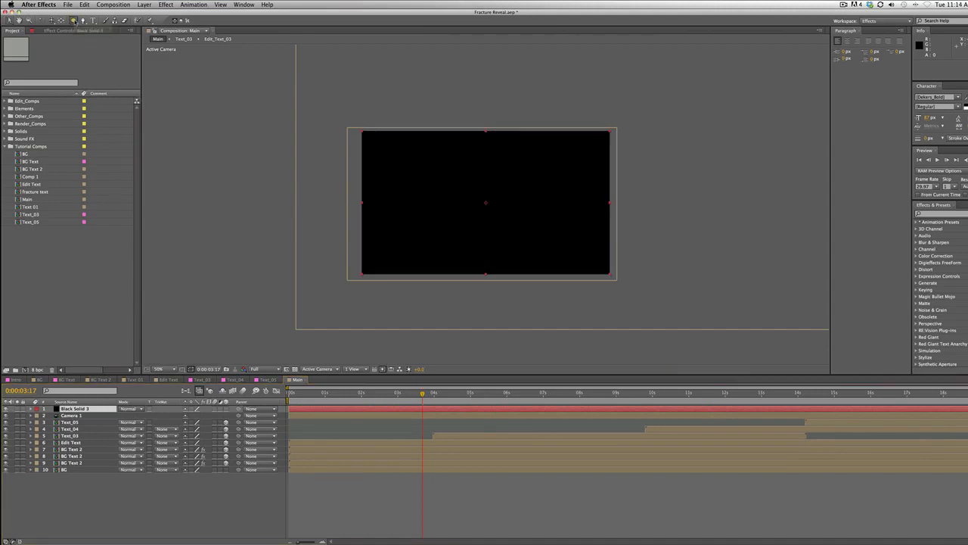
# - Add a full-frame elliptical mask to the black solid and set its mode to Subtract
pyautogui.doubleClick(73, 21)
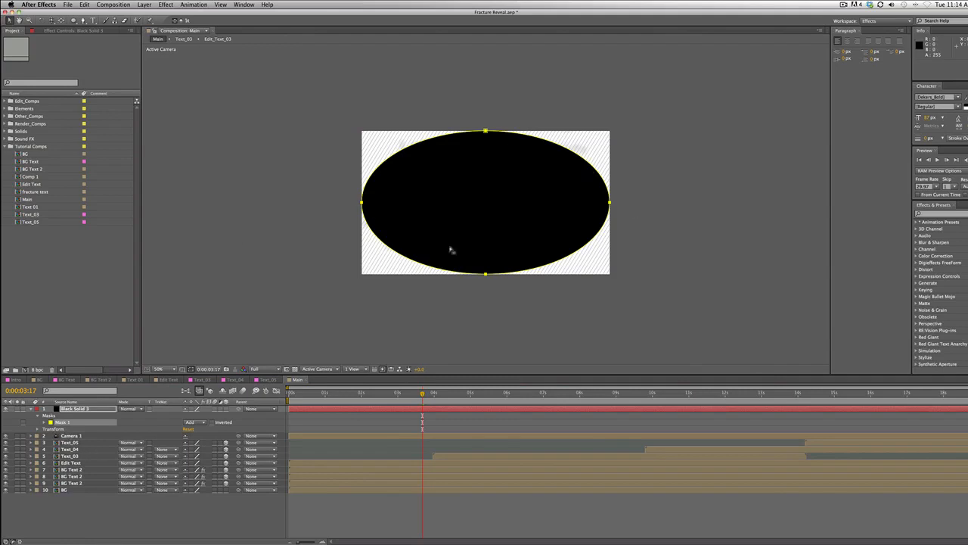
pyautogui.click(198, 424)
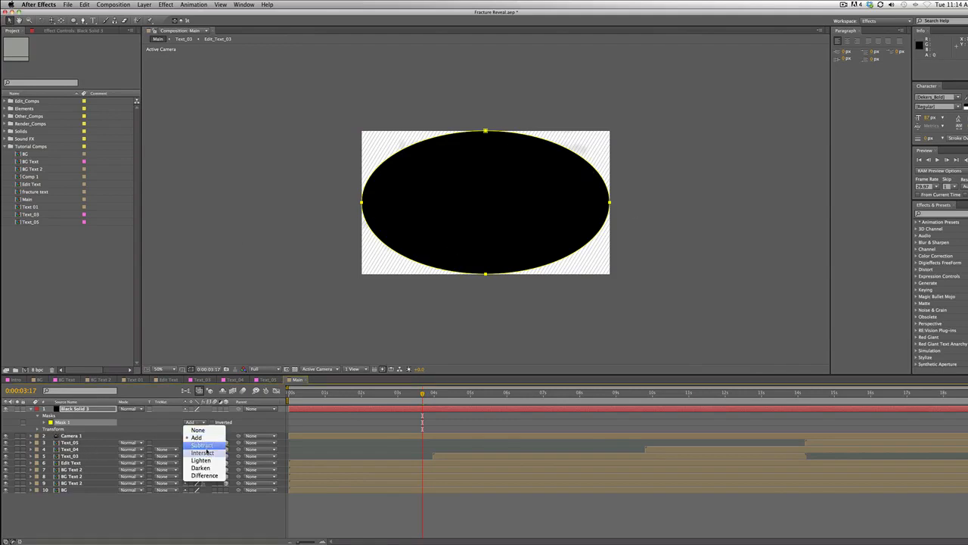
pyautogui.click(208, 446)
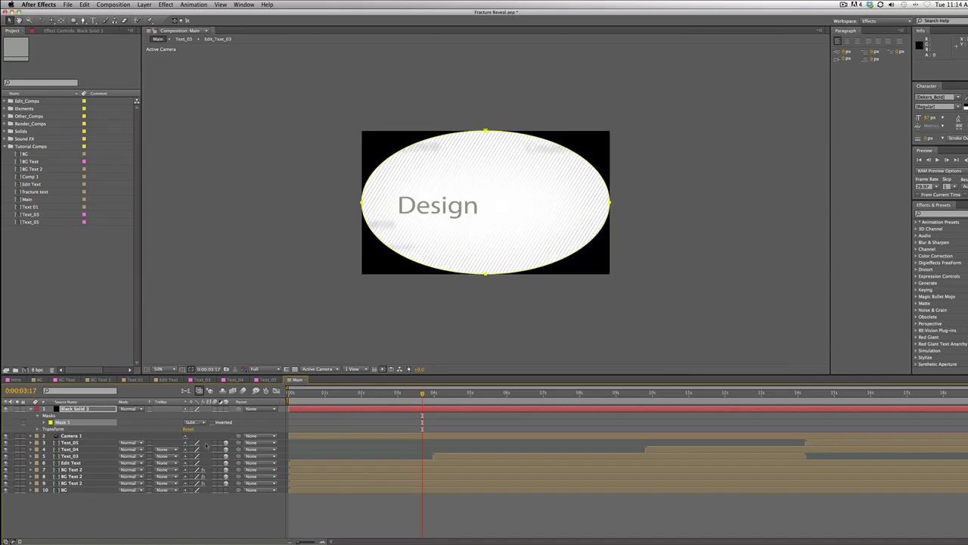
# - Feather the elliptical mask by several hundred pixels to soften the vignette
pyautogui.press('f')
pyautogui.moveTo(202, 426); pyautogui.dragTo(318, 426)
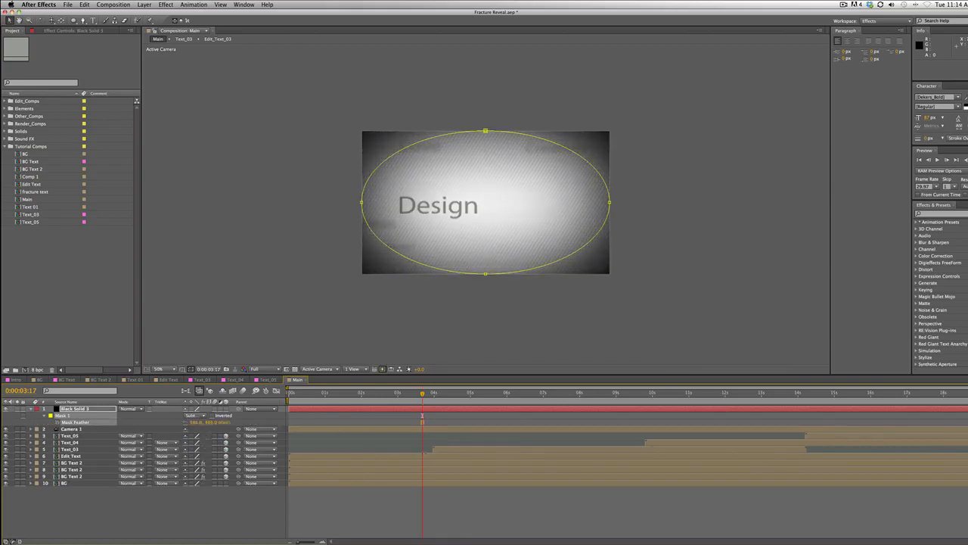
pyautogui.moveTo(419, 454); pyautogui.dragTo(418, 455)
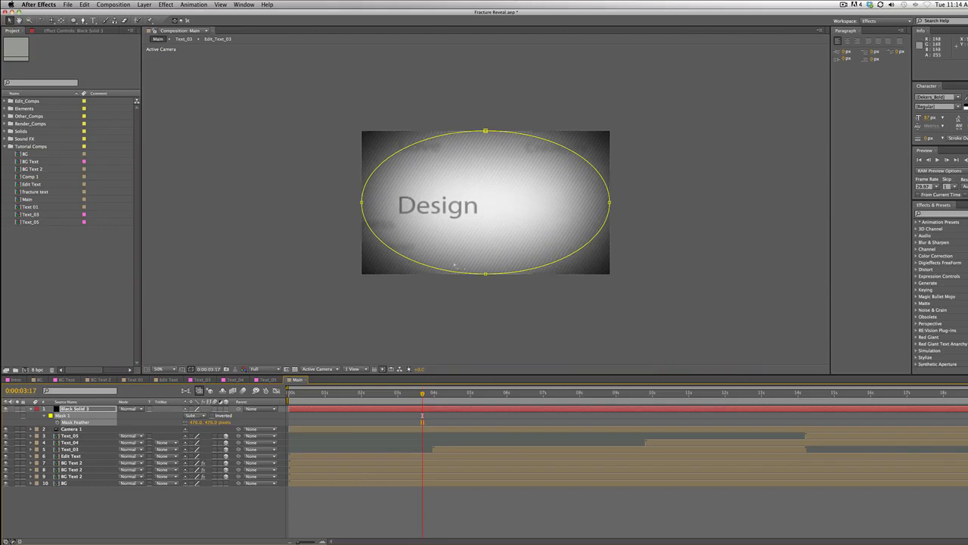
pyautogui.moveTo(210, 426); pyautogui.dragTo(200, 426)
# - Lower the opacity of the black solid to lighten the vignette
pyautogui.press('t')
pyautogui.moveTo(192, 420); pyautogui.dragTo(185, 419)
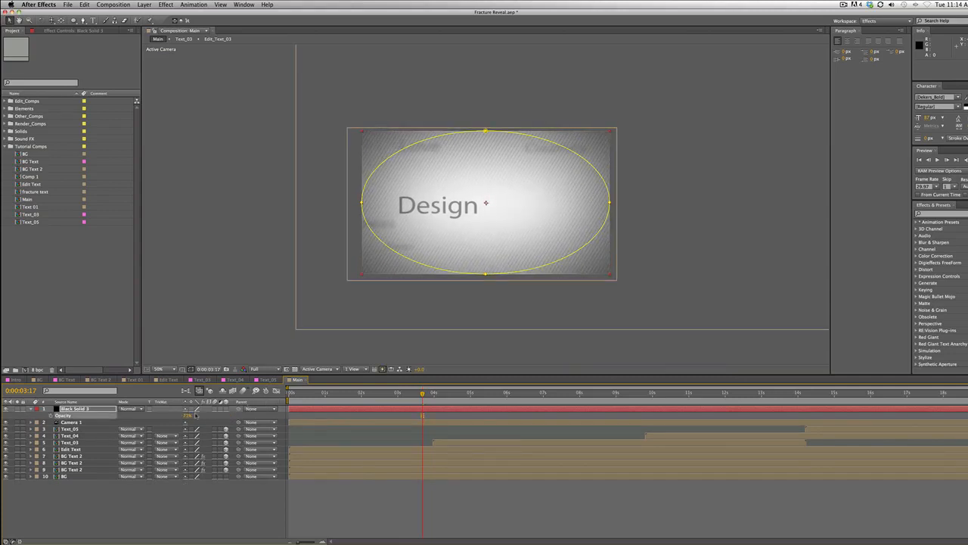
pyautogui.moveTo(187, 418); pyautogui.dragTo(182, 419)
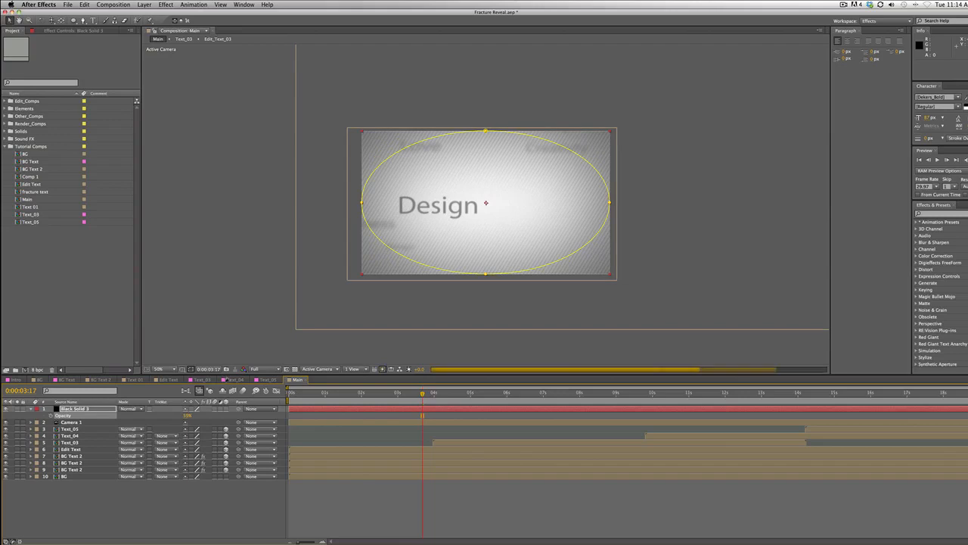
# - Fine-tune the vignette on the black solid by increasing its mask feather and setting its opacity to 61%
pyautogui.press('f')
pyautogui.moveTo(215, 424)
pyautogui.mouseDown()
pyautogui.moveTo(175, 424)
pyautogui.moveTo(207, 426)
pyautogui.mouseUp()
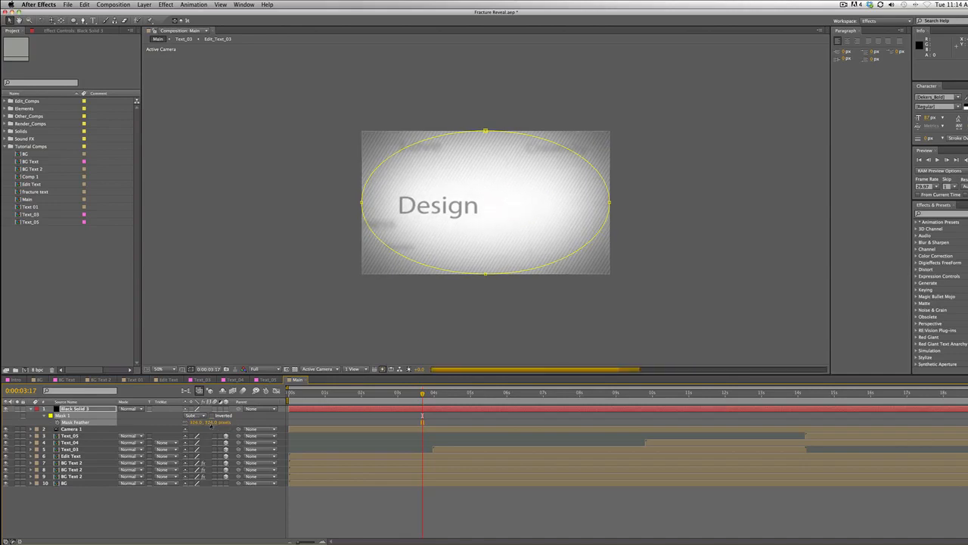
pyautogui.press('t')
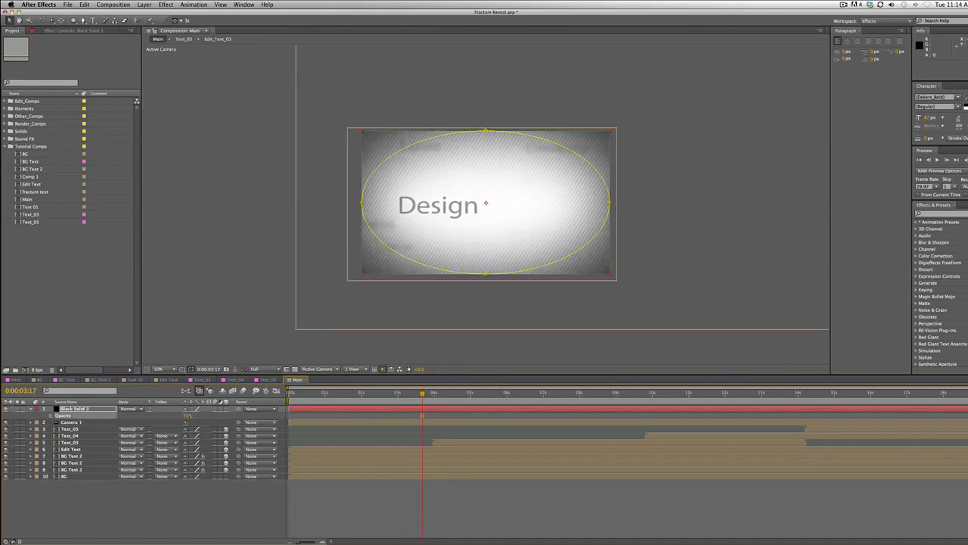
pyautogui.click(249, 269)
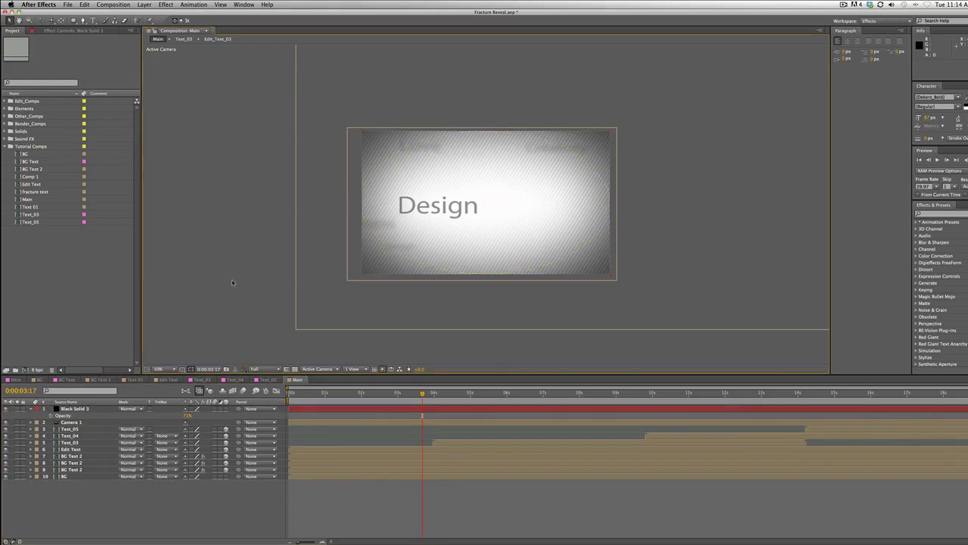
pyautogui.moveTo(189, 417); pyautogui.dragTo(184, 418)
pyautogui.click(249, 292)
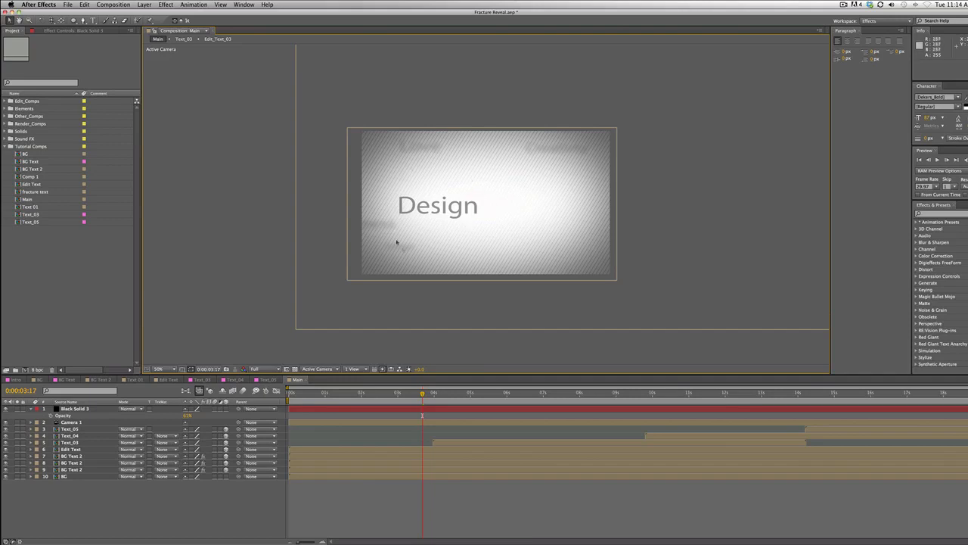
pyautogui.click(6, 409)
pyautogui.click(6, 409)
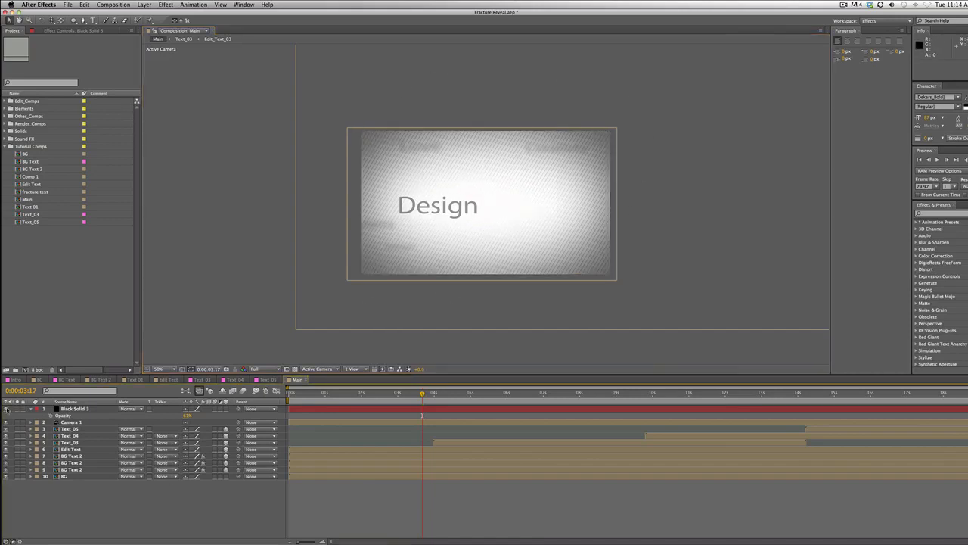
# - Scrub through the Main composition to check the vignette against each text reveal, ending on the assembled FRACTURE title at 0:00:16:18
pyautogui.press(',')
pyautogui.press('.')
pyautogui.press('space')
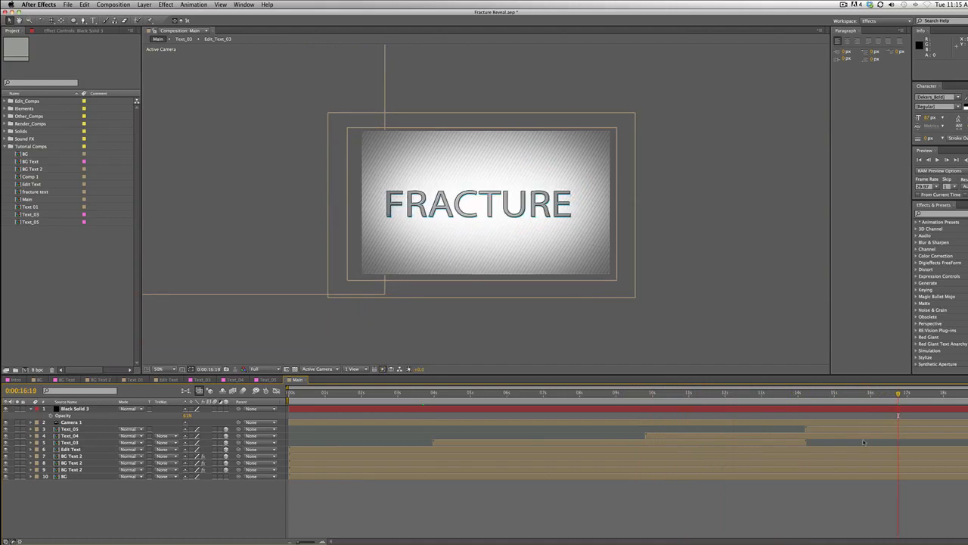
pyautogui.moveTo(899, 393); pyautogui.dragTo(840, 409)
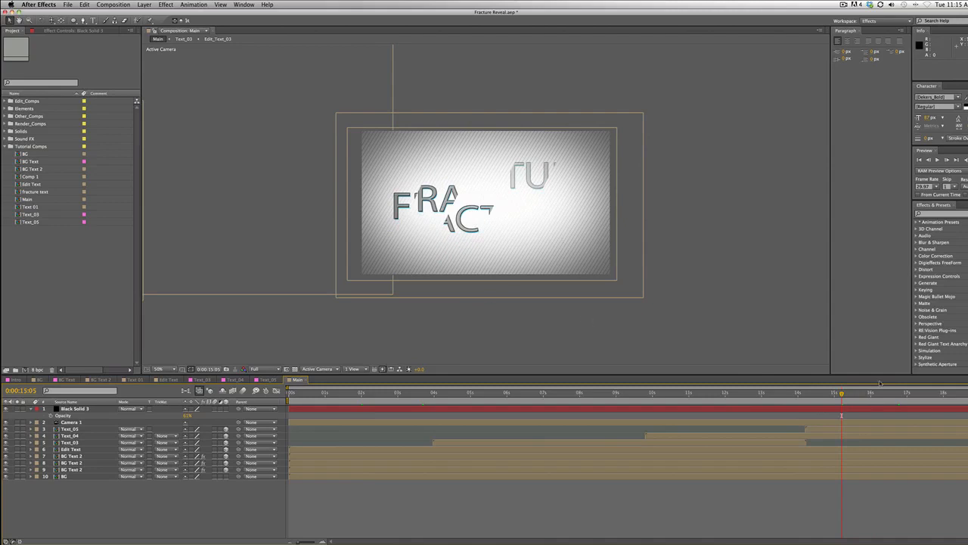
pyautogui.moveTo(851, 395); pyautogui.dragTo(865, 395)
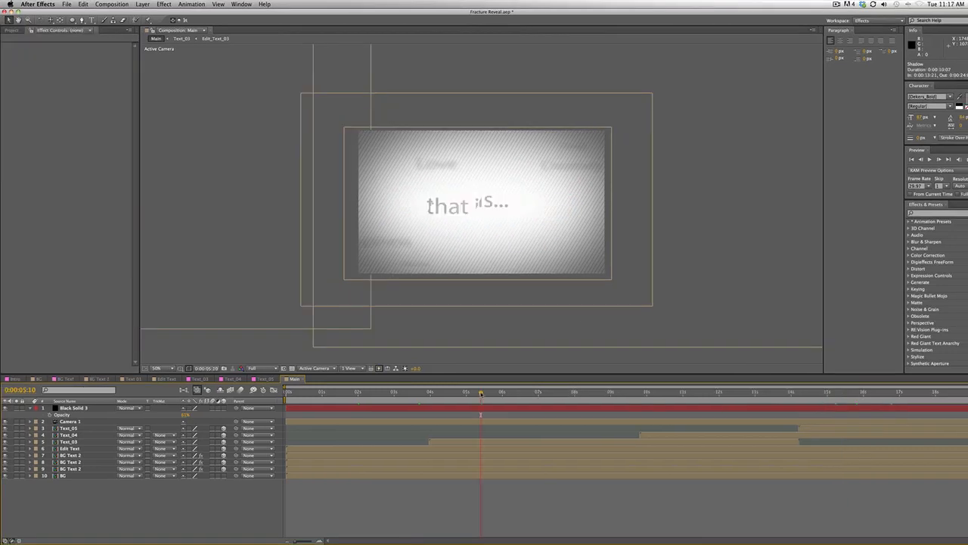
pyautogui.moveTo(481, 393); pyautogui.dragTo(567, 403)
pyautogui.moveTo(801, 392); pyautogui.dragTo(874, 405)
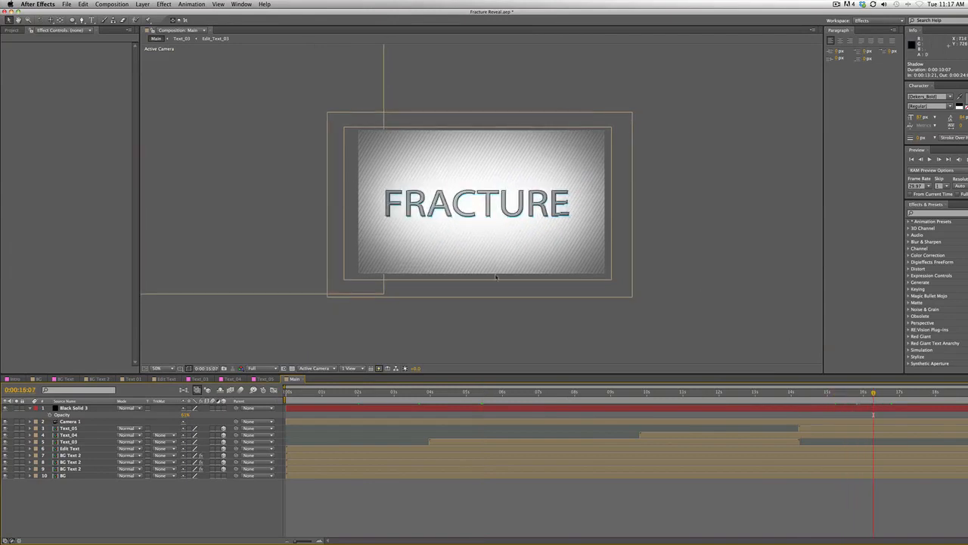
pyautogui.press('.')
pyautogui.press('.')
pyautogui.press(',')
pyautogui.press(',')
pyautogui.moveTo(875, 395); pyautogui.dragTo(887, 395)
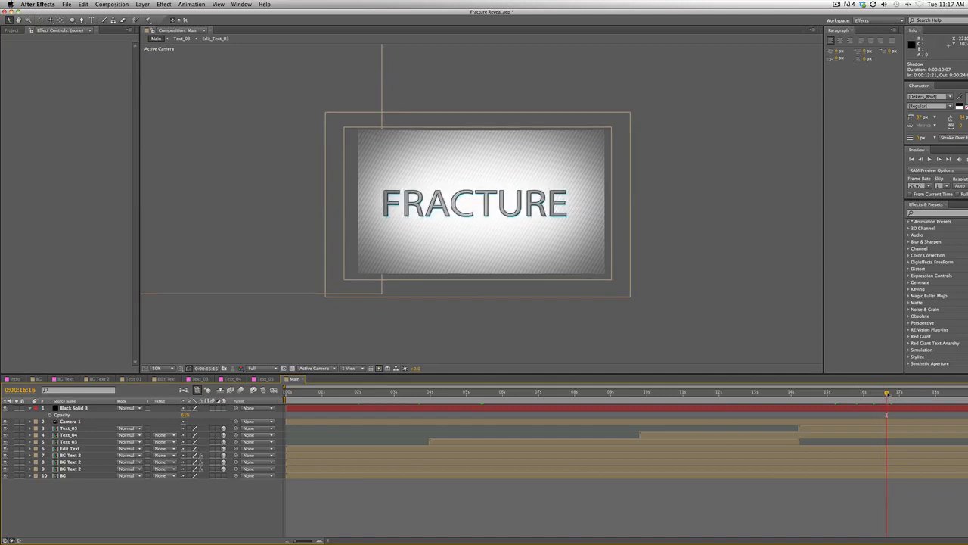
pyautogui.press('pagedown')
pyautogui.press('pagedown')
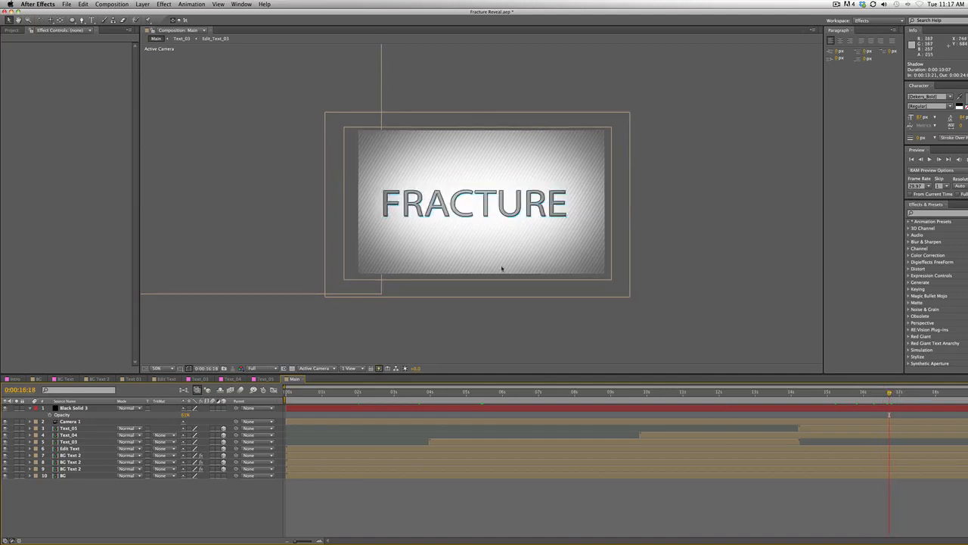
# - Duplicate the Text_05 layer and rename the upper copy "shadow"
pyautogui.click(84, 442)
pyautogui.click(82, 435)
pyautogui.click(80, 428)
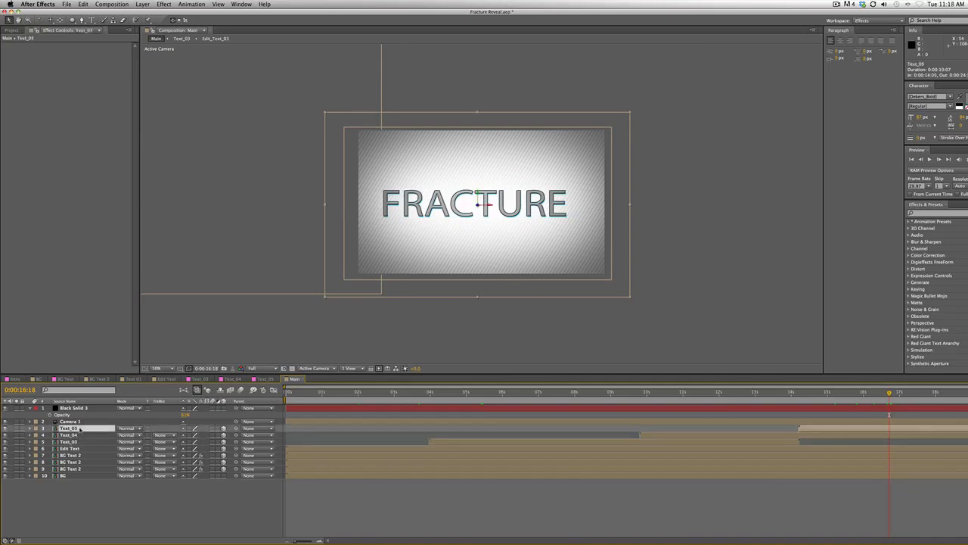
pyautogui.press('super+d')
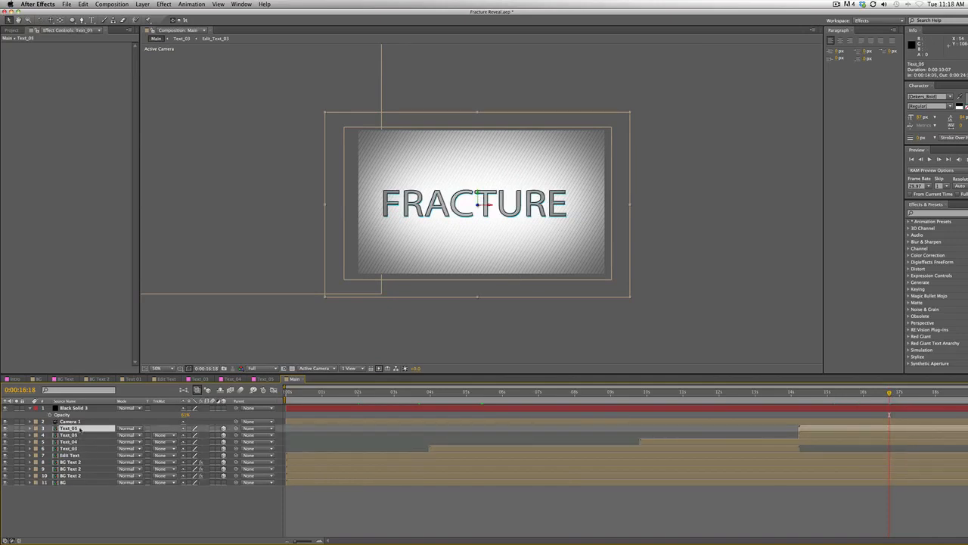
pyautogui.press('Return')
pyautogui.write('shadow')
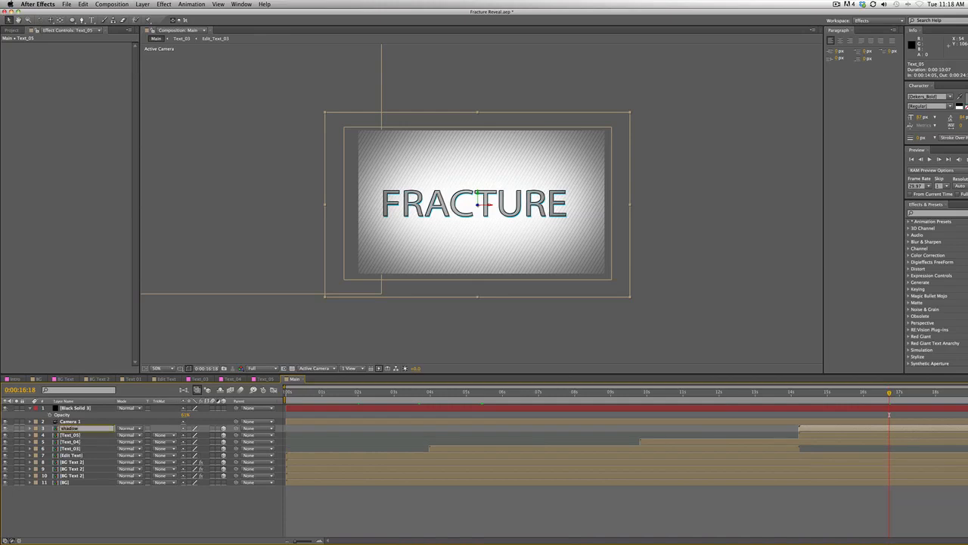
pyautogui.press('Return')
# - Rename the remaining Text_05 layer "fracture"
pyautogui.click(72, 435)
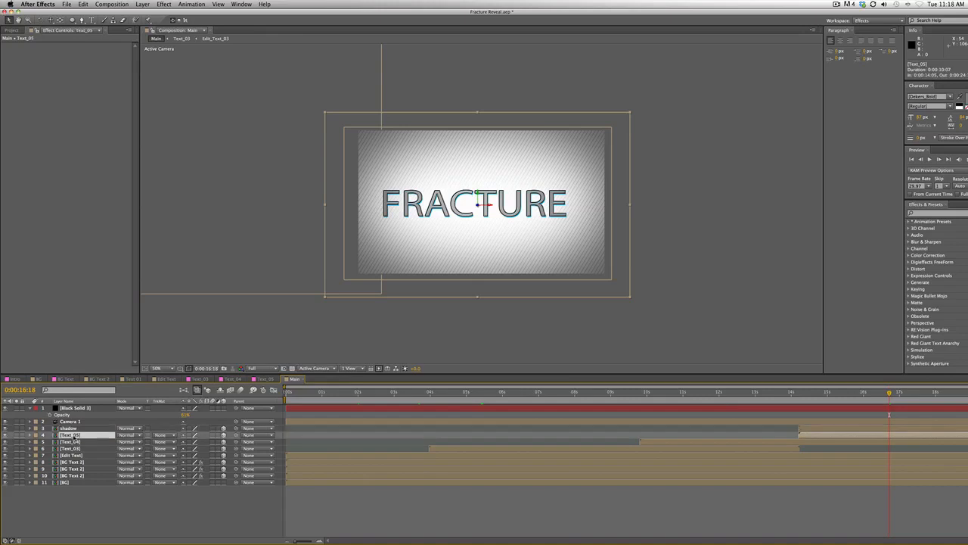
pyautogui.press('Return')
pyautogui.write('fracture')
pyautogui.press('Return')
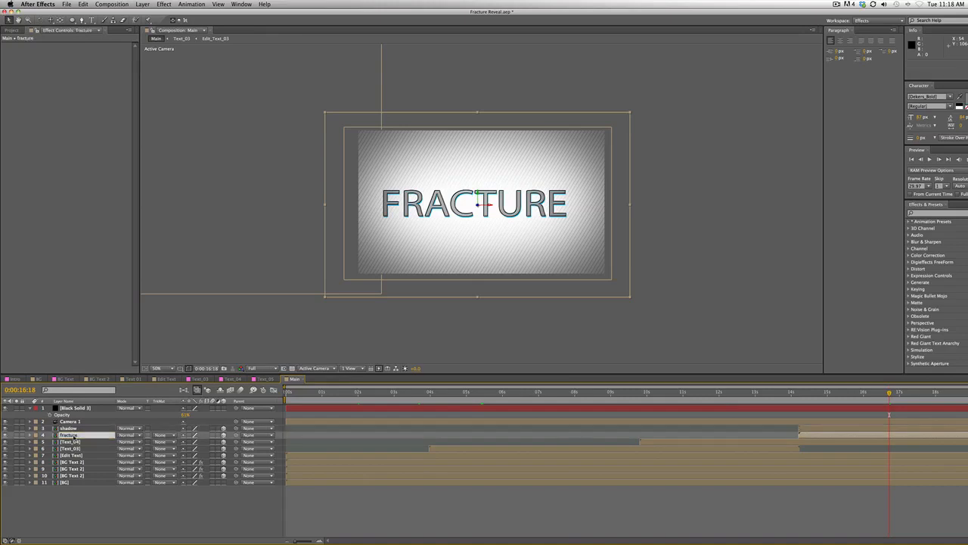
# - Apply CC Radial Fast Blur to the shadow layer and raise its center to 640, 50
pyautogui.click(81, 429)
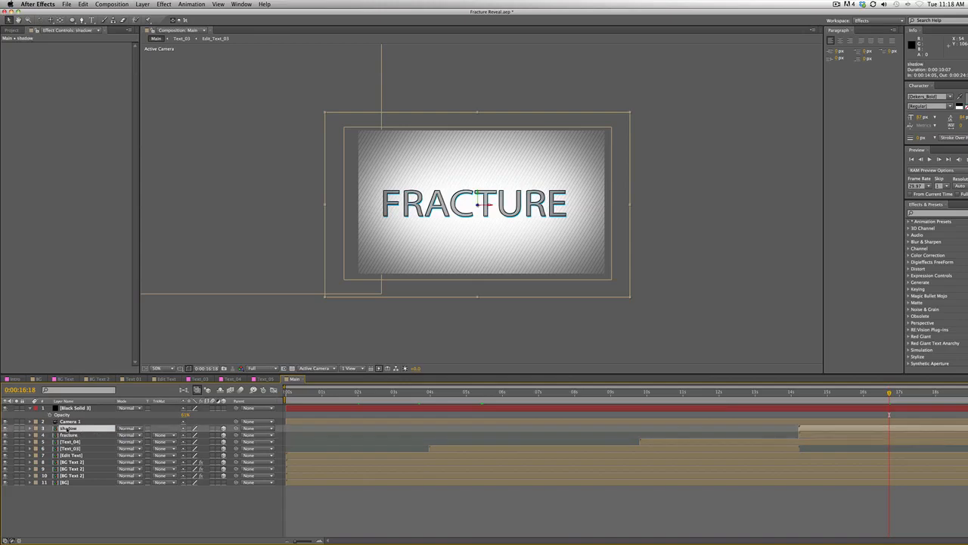
pyautogui.click(171, 4)
pyautogui.moveTo(187, 59)
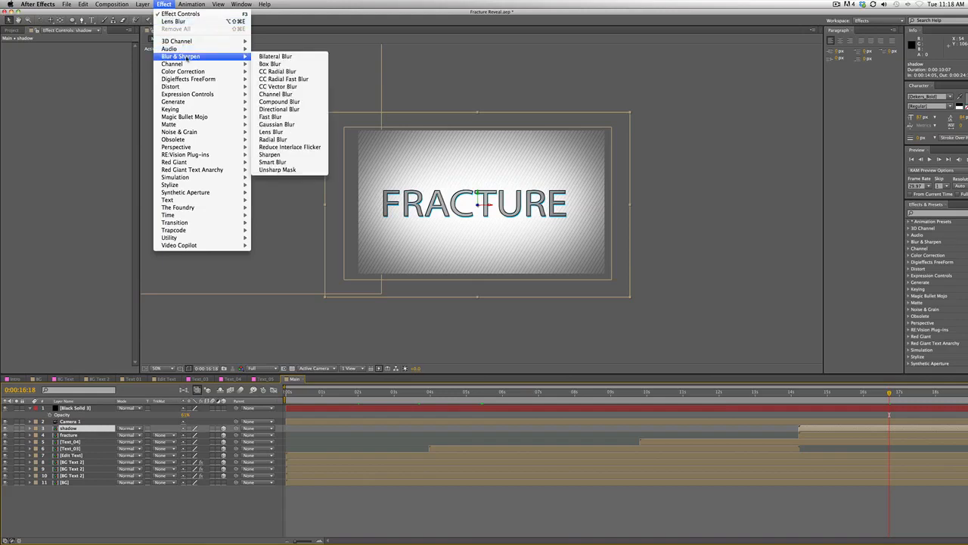
pyautogui.click(284, 79)
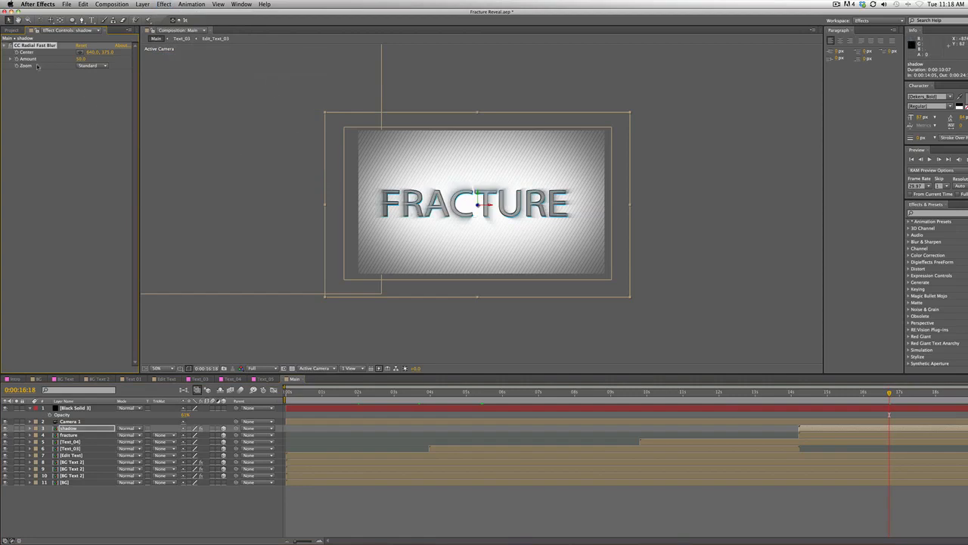
pyautogui.click(9, 60)
pyautogui.click(9, 60)
pyautogui.click(9, 59)
pyautogui.moveTo(108, 53); pyautogui.dragTo(23, 56)
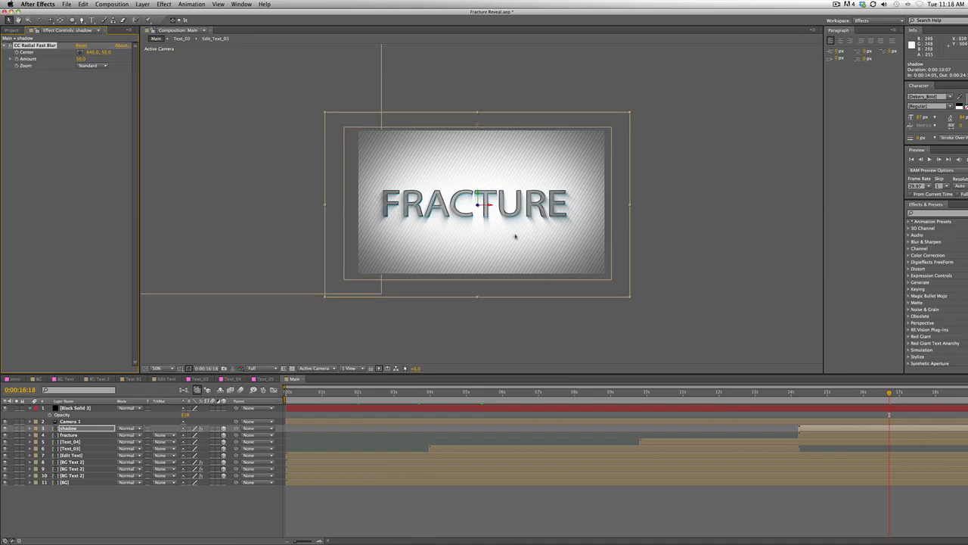
# - Place the shadow layer beneath the fracture layer and apply a Tint effect that maps white to black
pyautogui.moveTo(65, 429); pyautogui.dragTo(68, 437)
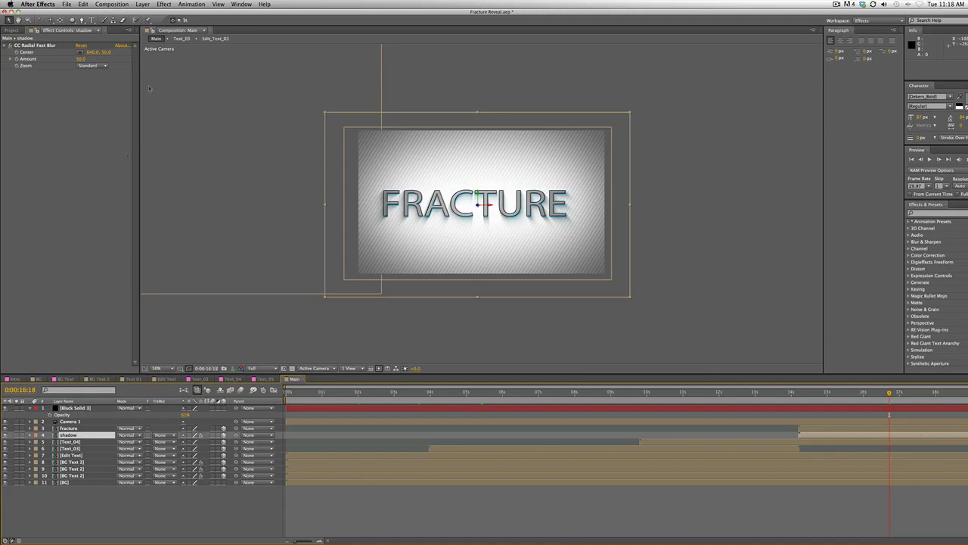
pyautogui.click(164, 4)
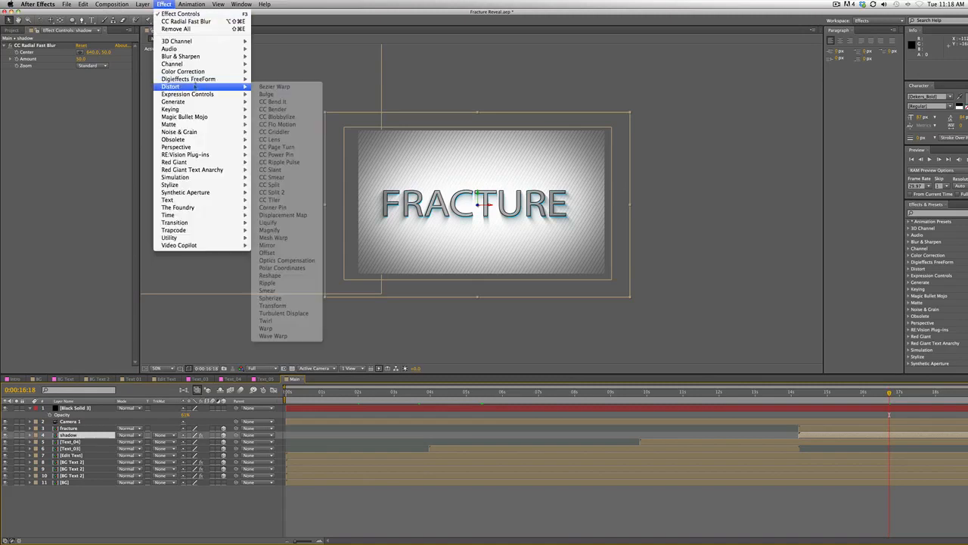
pyautogui.moveTo(189, 71)
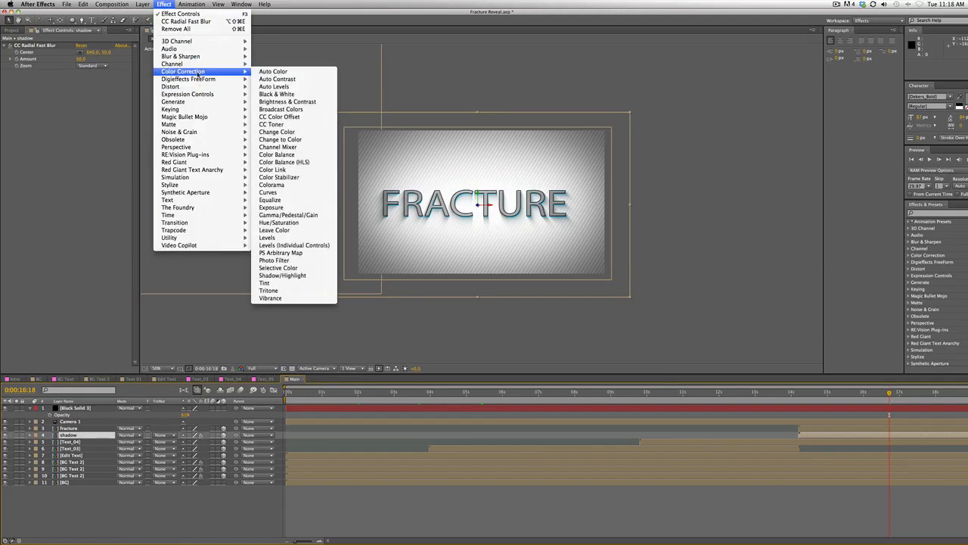
pyautogui.click(299, 284)
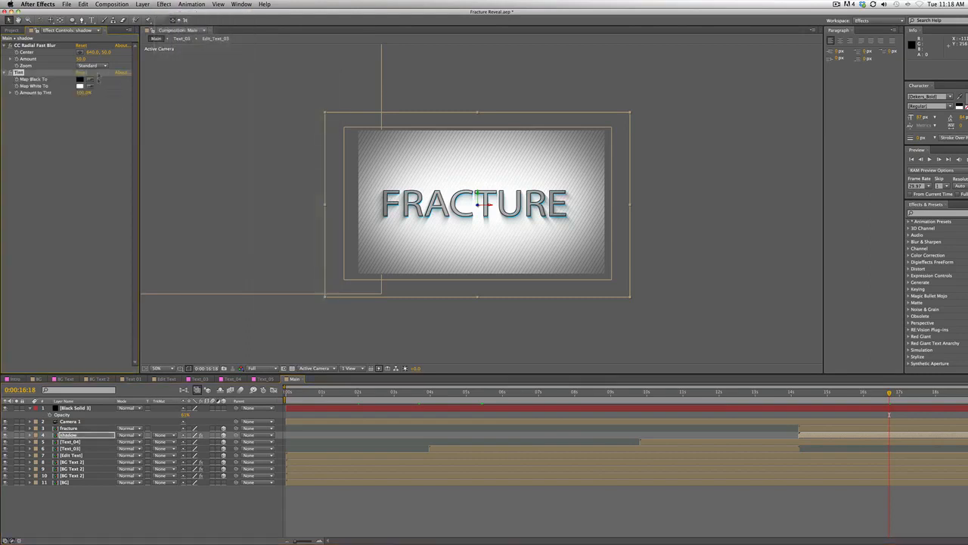
pyautogui.click(79, 85)
pyautogui.click(29, 307)
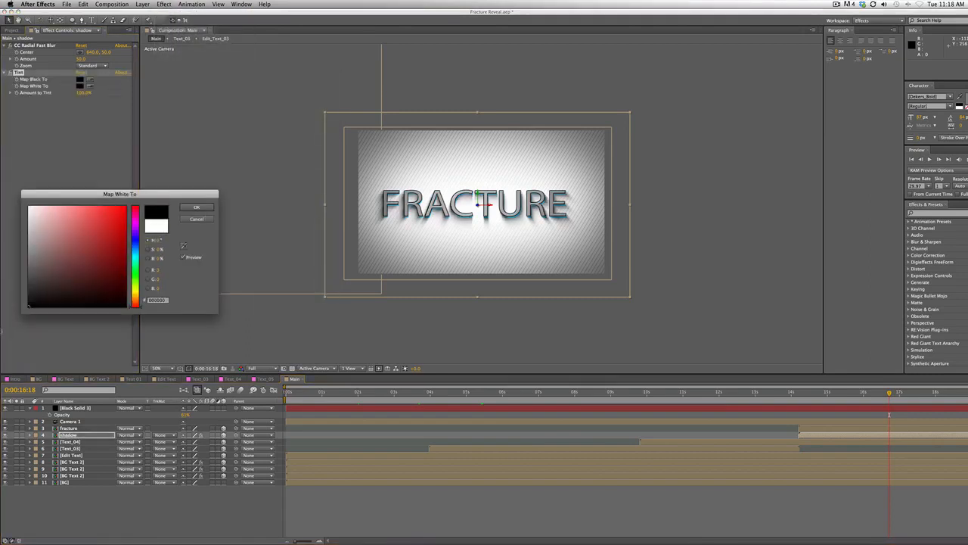
pyautogui.click(205, 210)
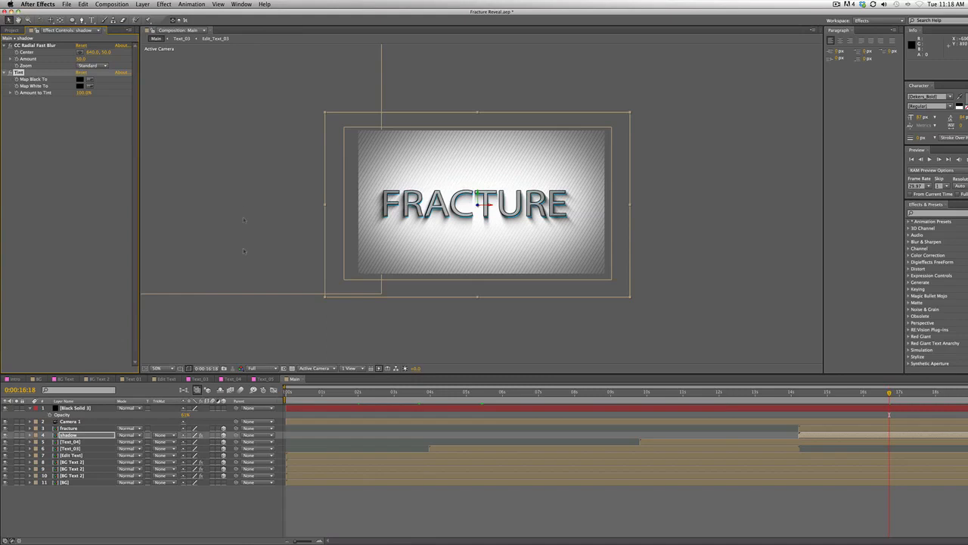
# - Check the effects on the uppermost BG Text 2 layer and compare the title with the shadow layer hidden and shown
pyautogui.click(73, 462)
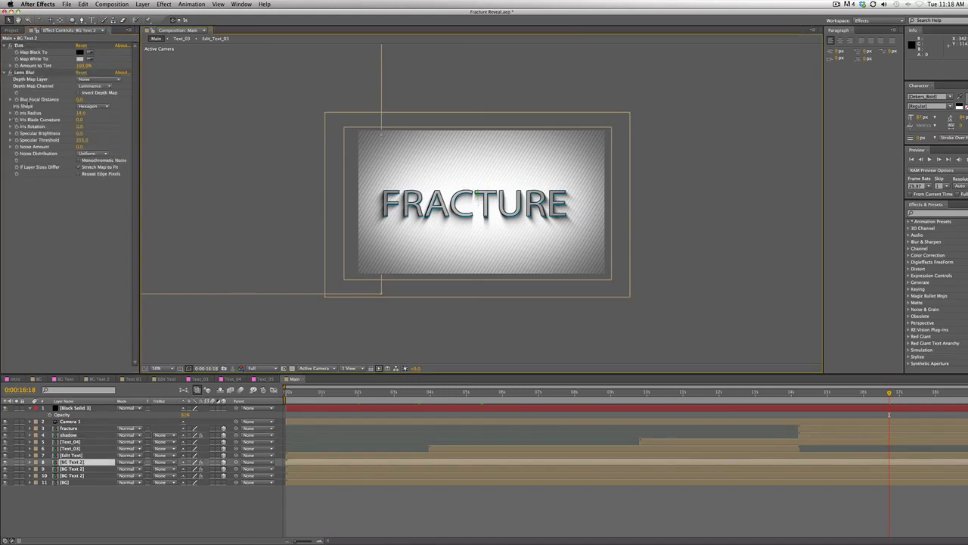
pyautogui.click(5, 46)
pyautogui.click(5, 52)
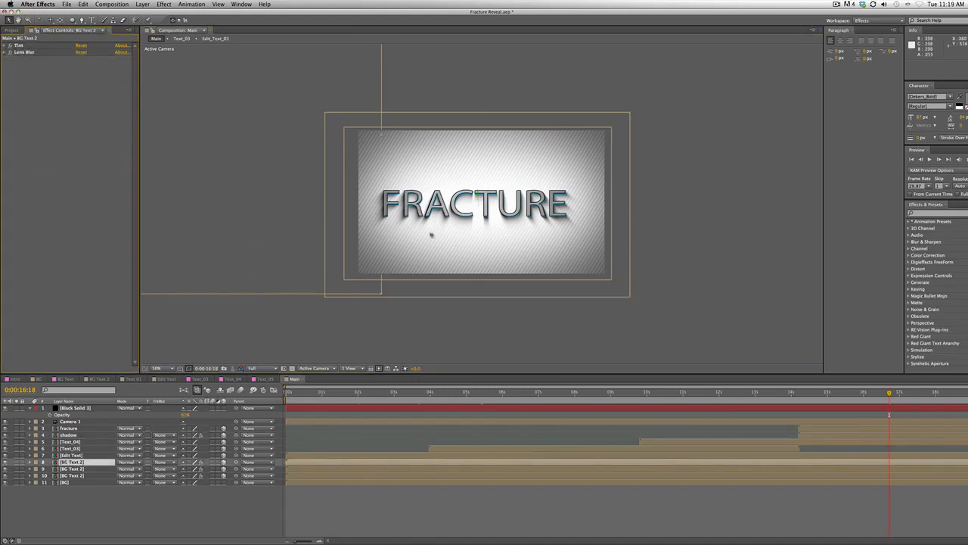
pyautogui.scroll(1, 433, 231)
pyautogui.scroll(-1, 528, 237)
pyautogui.click(5, 435)
pyautogui.click(5, 436)
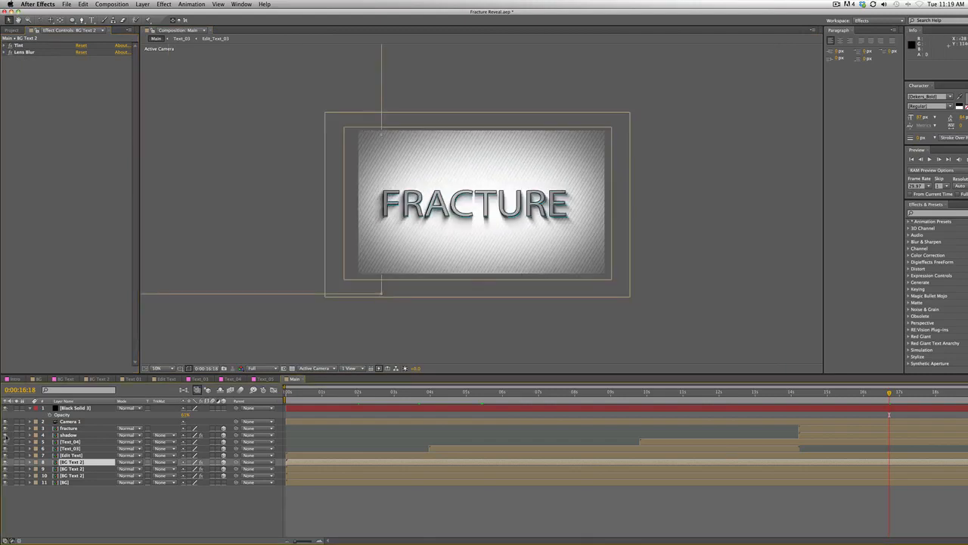
# - Duplicate the shadow layer and move the copy's radial blur center toward the upper left, to about 179, 53
pyautogui.click(92, 435)
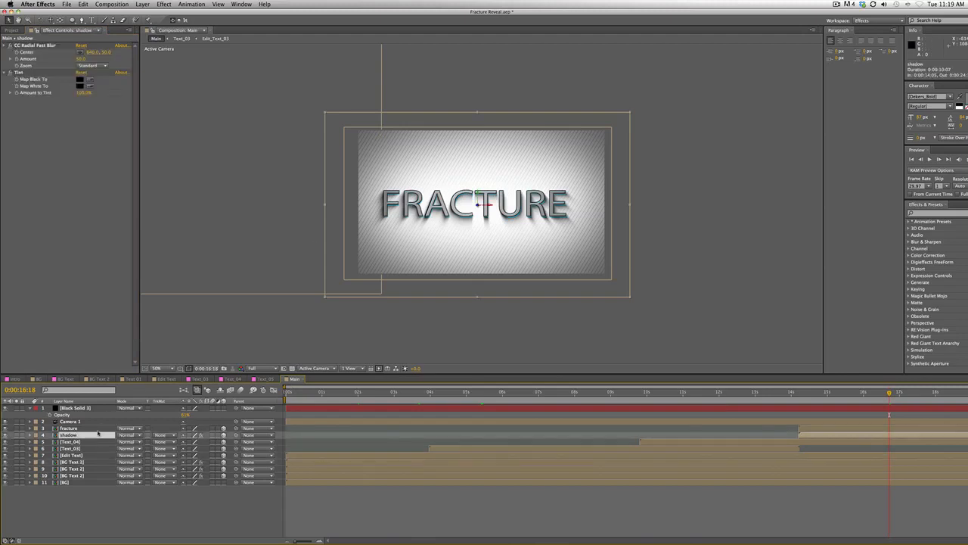
pyautogui.press('super+d')
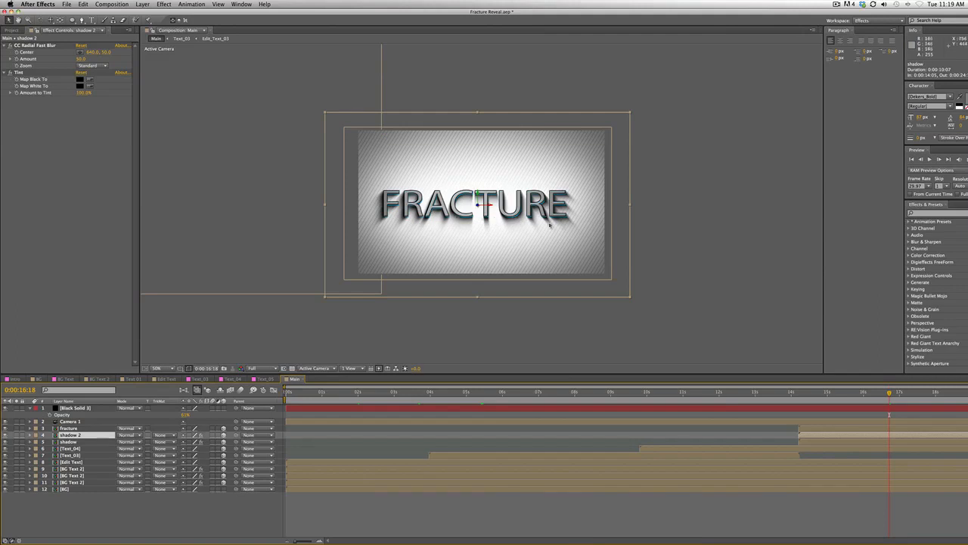
pyautogui.press('.')
pyautogui.press(',')
pyautogui.moveTo(107, 53)
pyautogui.mouseDown()
pyautogui.moveTo(136, 53)
pyautogui.moveTo(81, 53)
pyautogui.mouseUp()
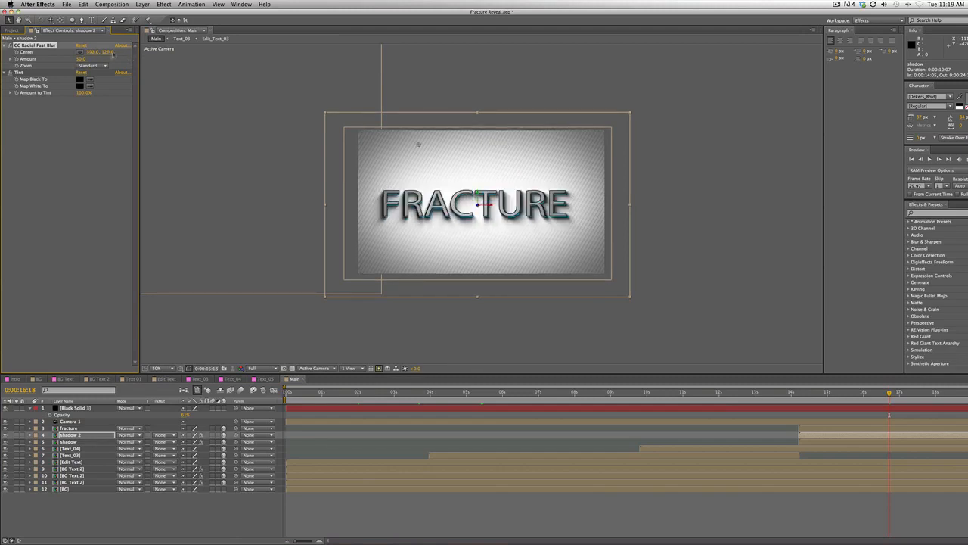
pyautogui.moveTo(108, 53); pyautogui.dragTo(80, 53)
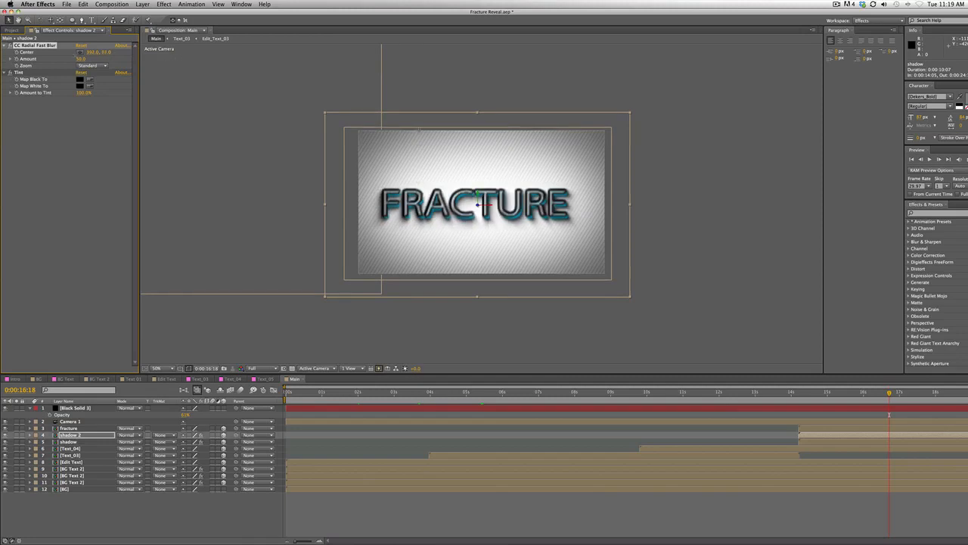
pyautogui.moveTo(94, 53); pyautogui.dragTo(16, 53)
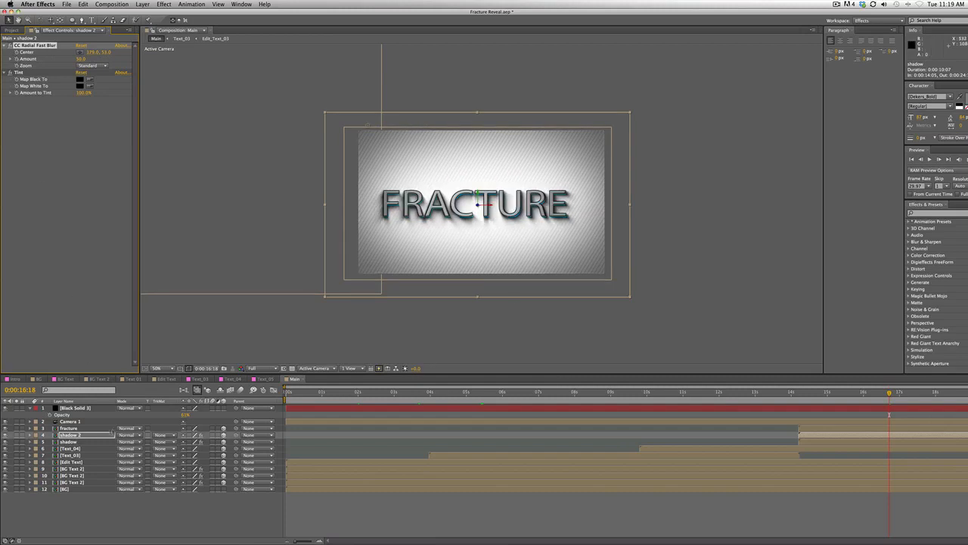
# - Shift the original shadow layer's radial blur center to the right, to about 805, 50
pyautogui.click(84, 442)
pyautogui.moveTo(91, 53); pyautogui.dragTo(146, 53)
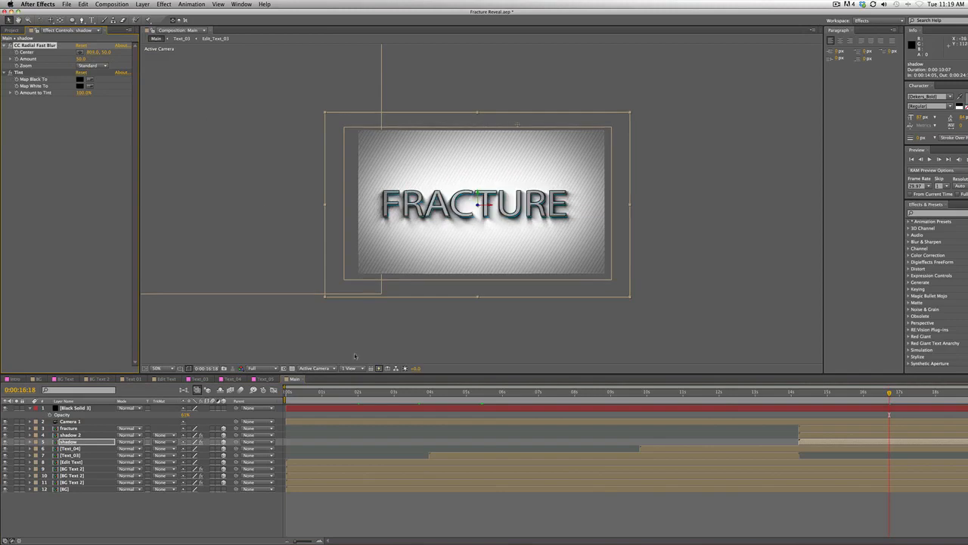
# - Inspect the title's shadows at full size and preview the fracture reveal up to about 0:00:16:13
pyautogui.press('/')
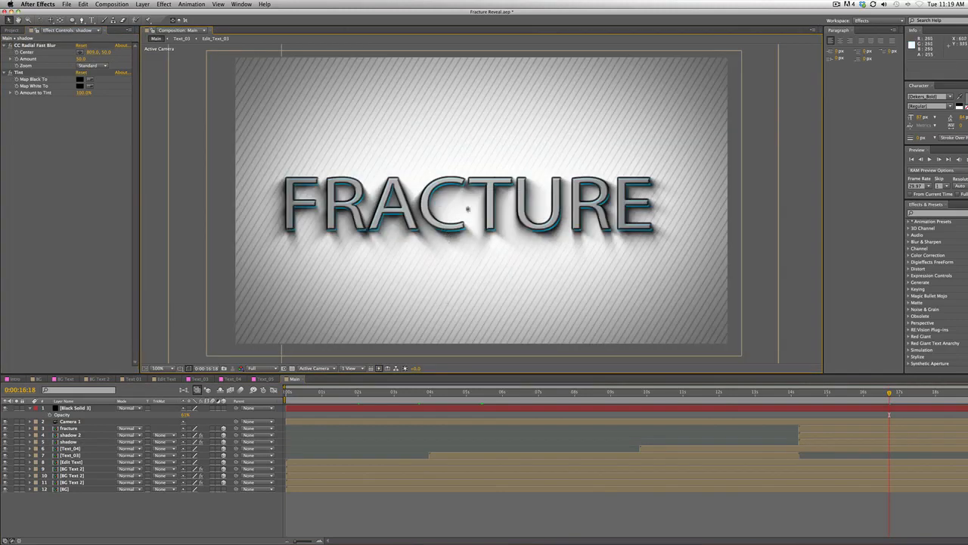
pyautogui.press(',')
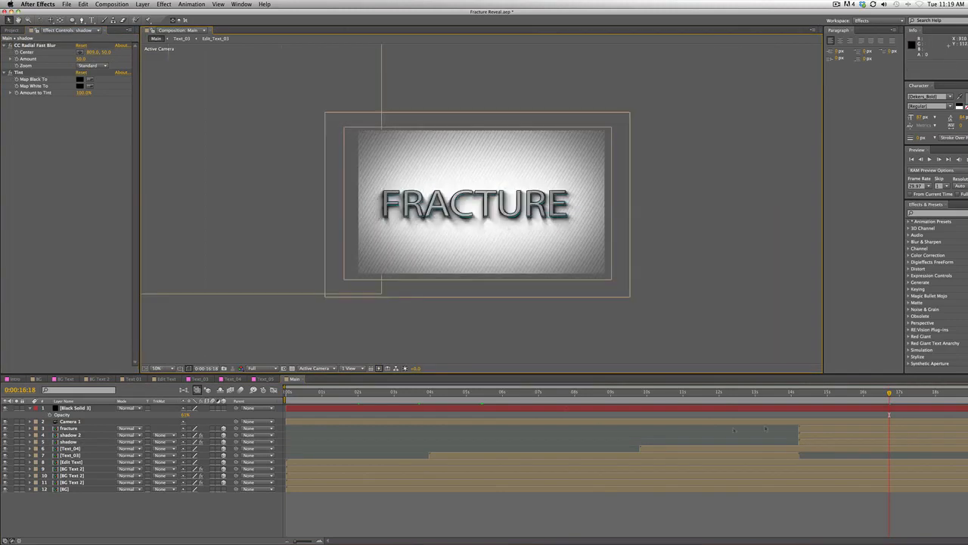
pyautogui.press('KP_0')
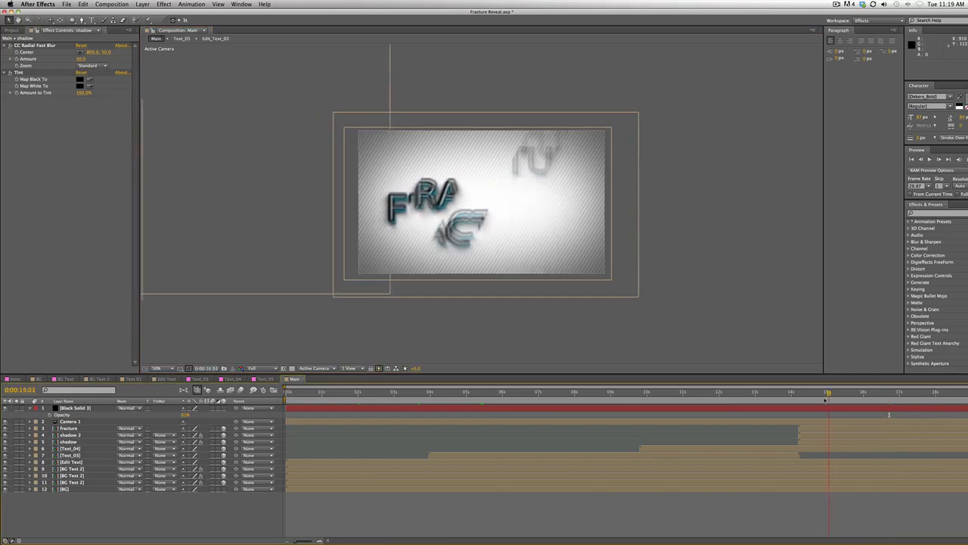
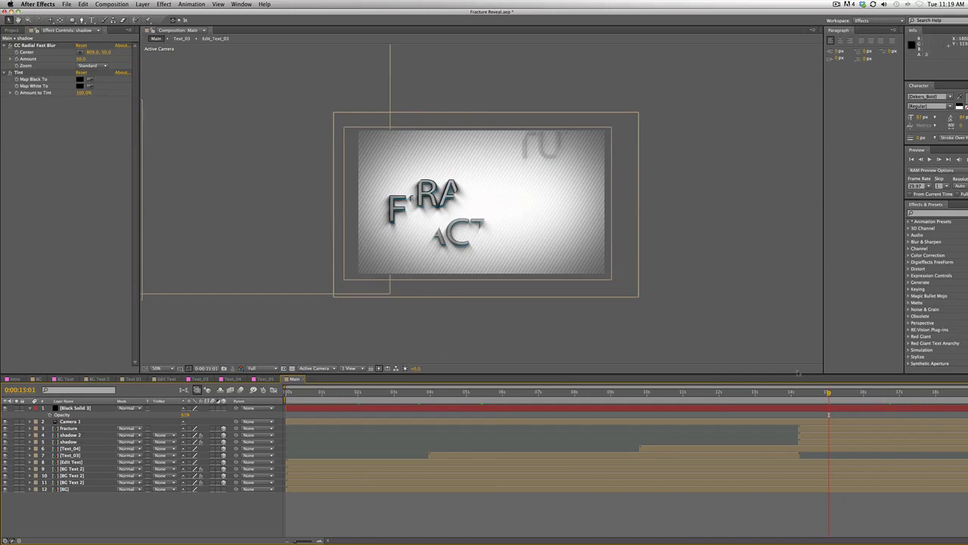
pyautogui.moveTo(829, 393); pyautogui.dragTo(882, 392)
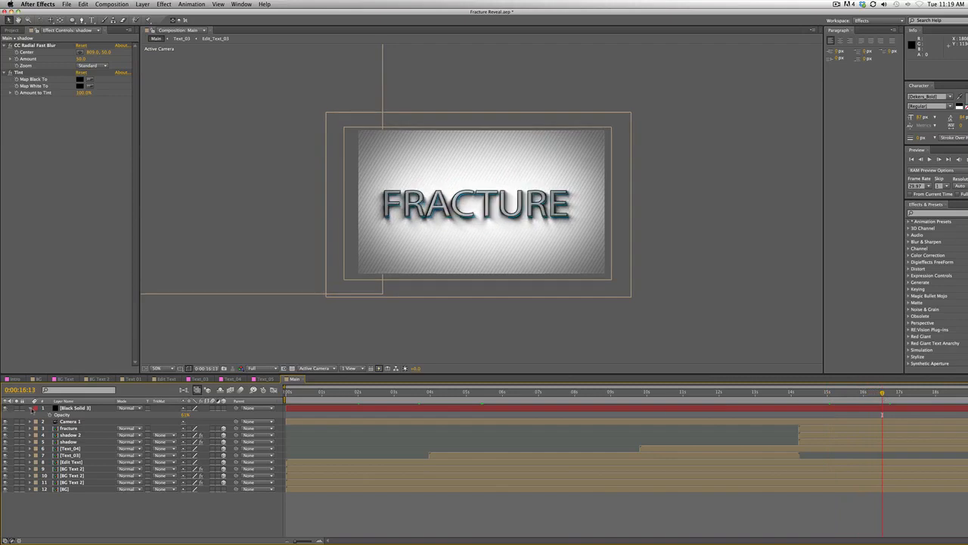
# - Collapse the Black Solid 3 layer's properties and add a new adjustment layer to the Main composition
pyautogui.click(31, 409)
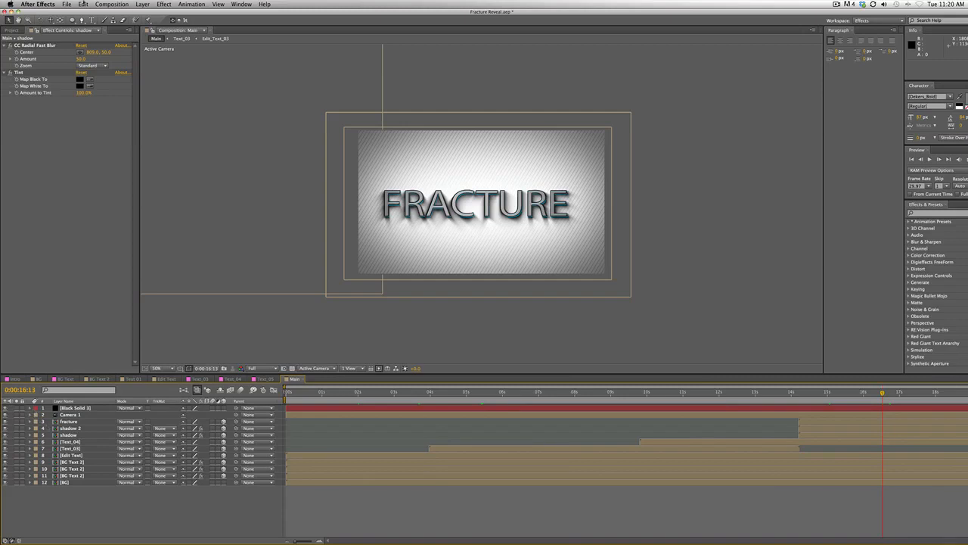
pyautogui.click(143, 5)
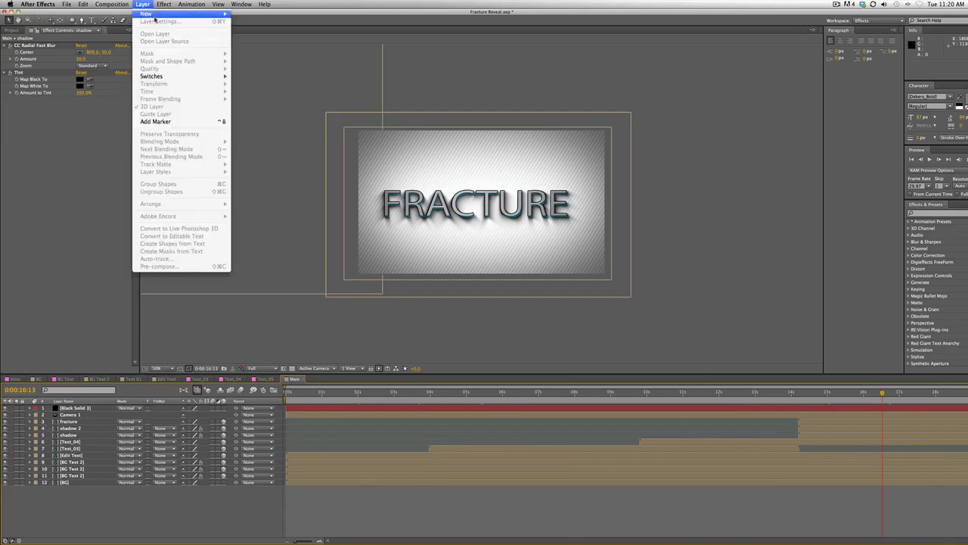
pyautogui.moveTo(152, 13)
pyautogui.click(261, 61)
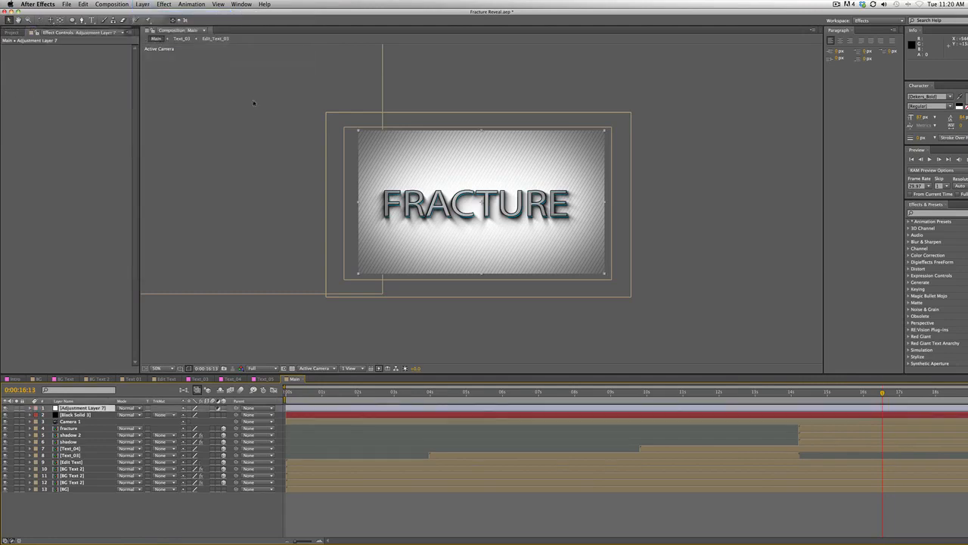
# - Find the distort Transform effect by searching for "trans" and apply it to the new adjustment layer
pyautogui.click(943, 215)
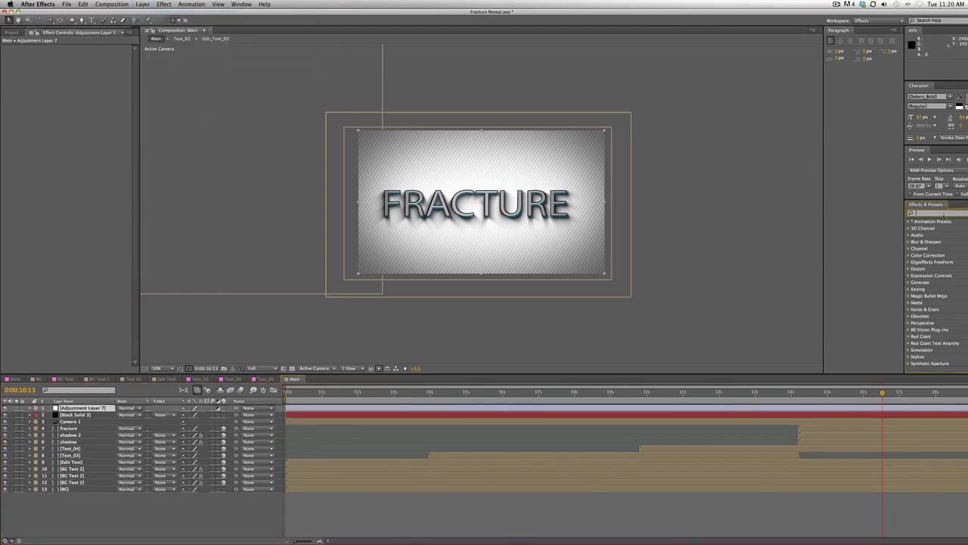
pyautogui.write('tr')
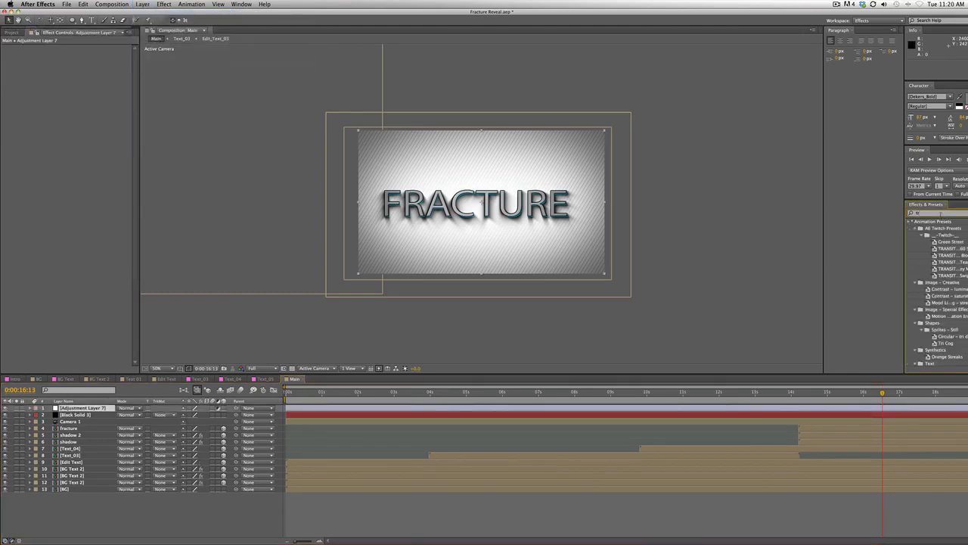
pyautogui.write('it')
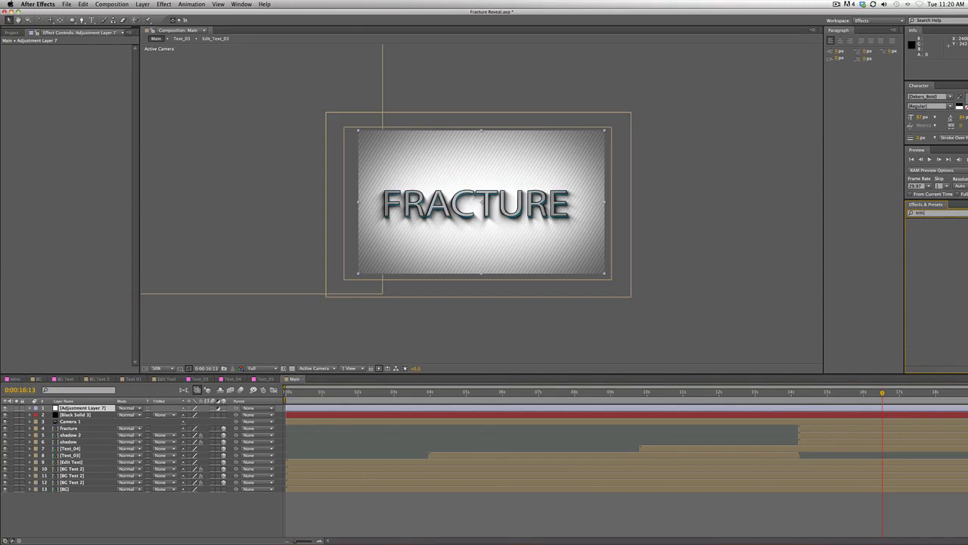
pyautogui.press('BackSpace')
pyautogui.press('BackSpace')
pyautogui.write('ans')
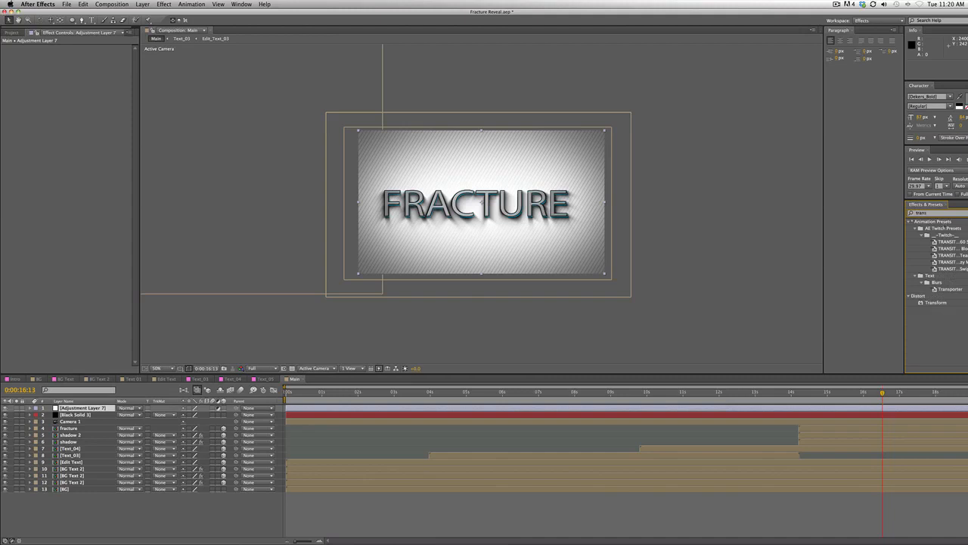
pyautogui.moveTo(936, 302); pyautogui.dragTo(87, 408)
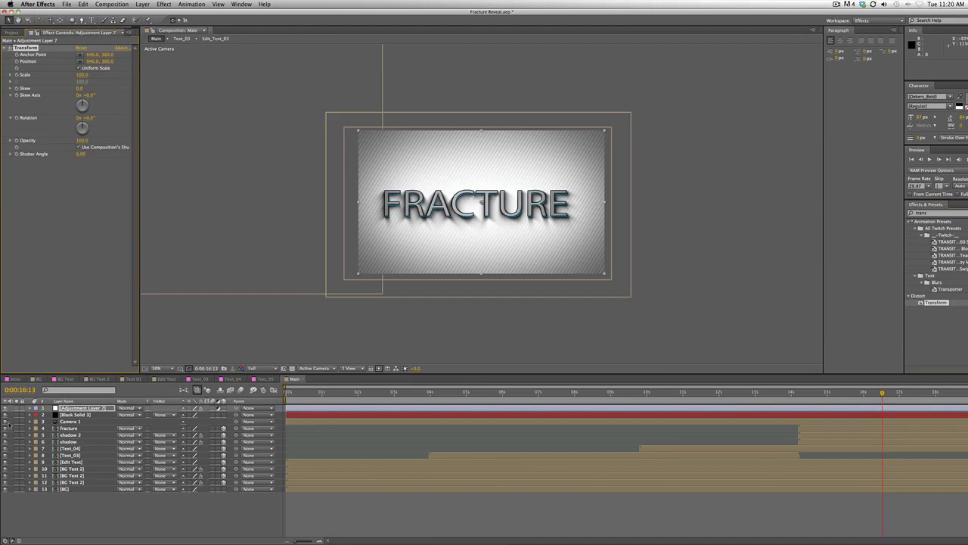
# - Draw a narrow triangular mask on the adjustment layer from below the frame's lower-left corner, with its tip just above the title's A
pyautogui.click(82, 19)
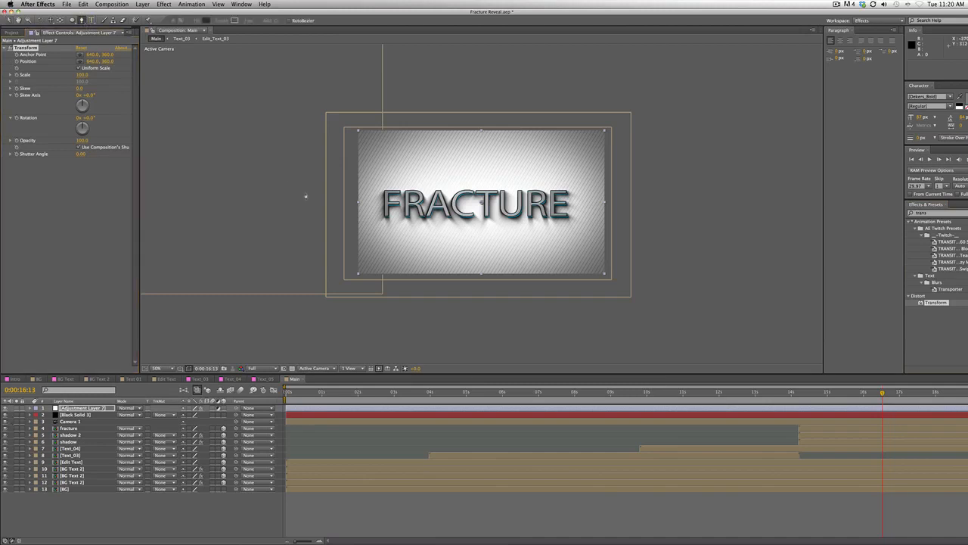
pyautogui.click(345, 183)
pyautogui.click(321, 268)
pyautogui.click(425, 186)
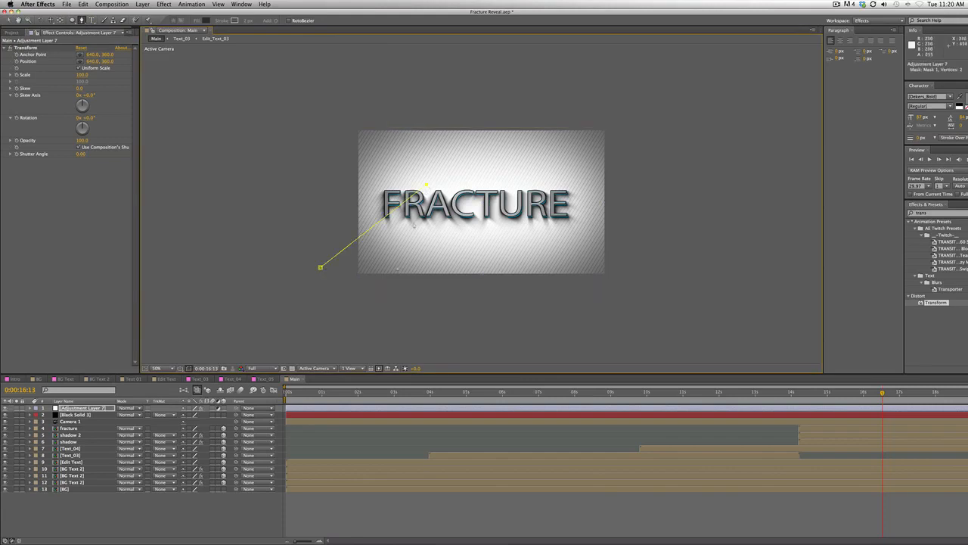
pyautogui.click(375, 299)
pyautogui.click(320, 268)
pyautogui.click(11, 20)
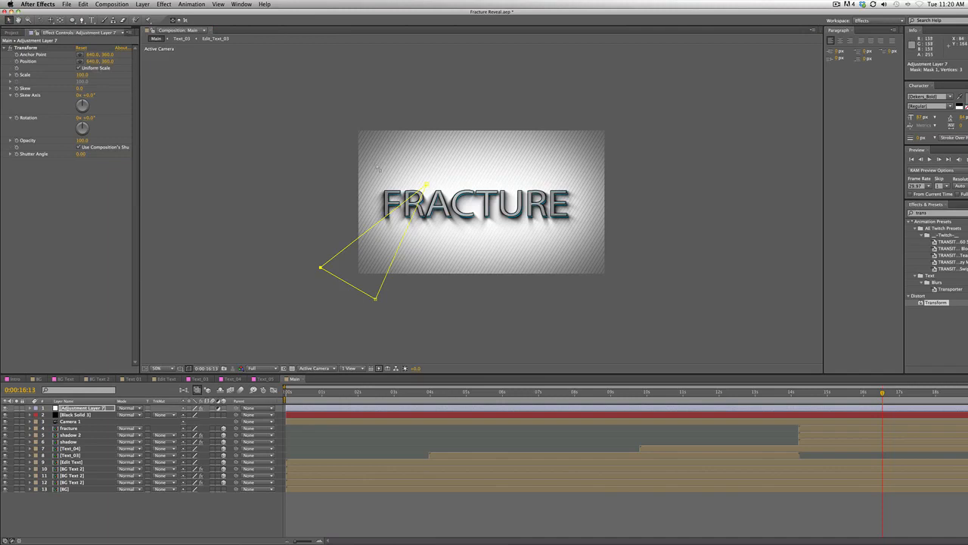
pyautogui.click(428, 185)
pyautogui.moveTo(429, 184); pyautogui.dragTo(442, 172)
# - Make the adjustment layer start at 0:00:14:15 and set a Mask Path keyframe there
pyautogui.moveTo(288, 409); pyautogui.dragTo(813, 396)
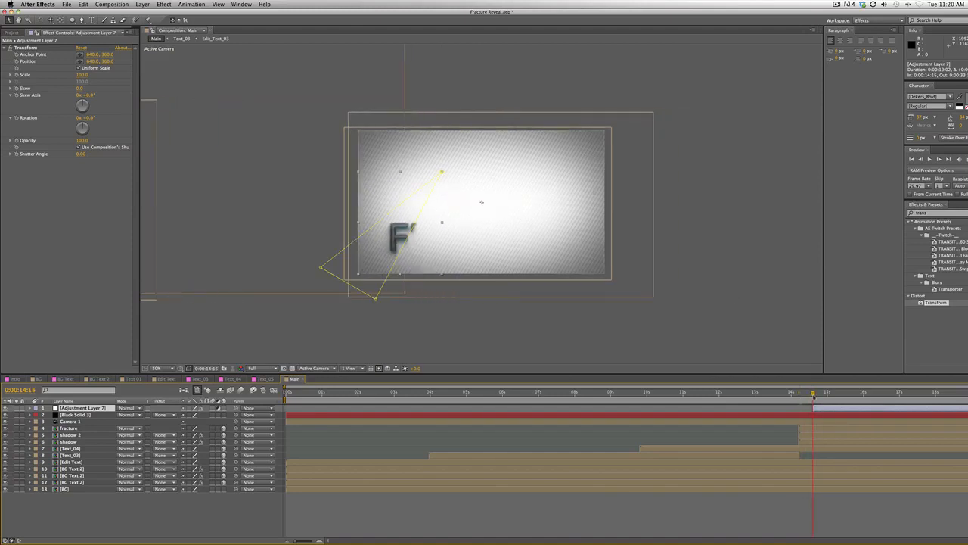
pyautogui.moveTo(814, 395)
pyautogui.mouseDown()
pyautogui.moveTo(853, 393)
pyautogui.moveTo(814, 396)
pyautogui.mouseUp()
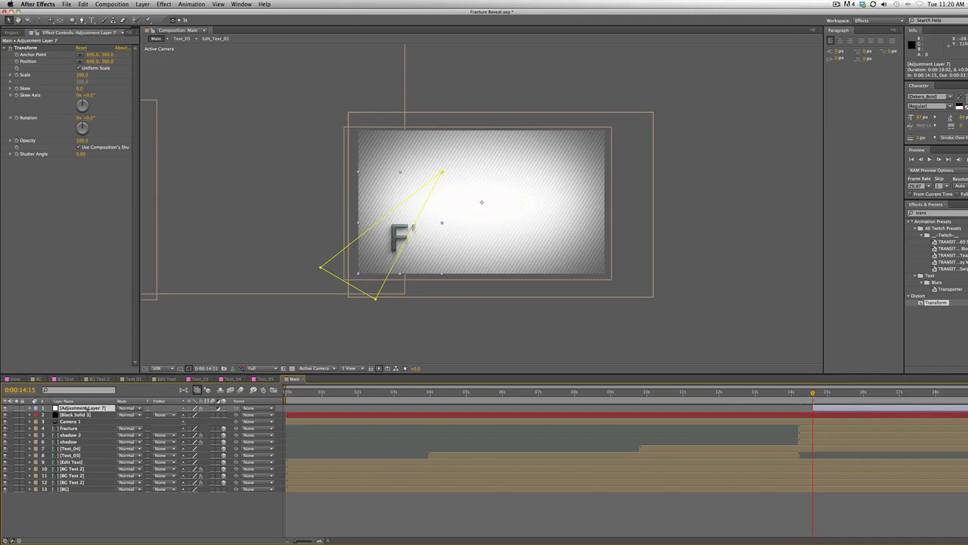
pyautogui.click(34, 408)
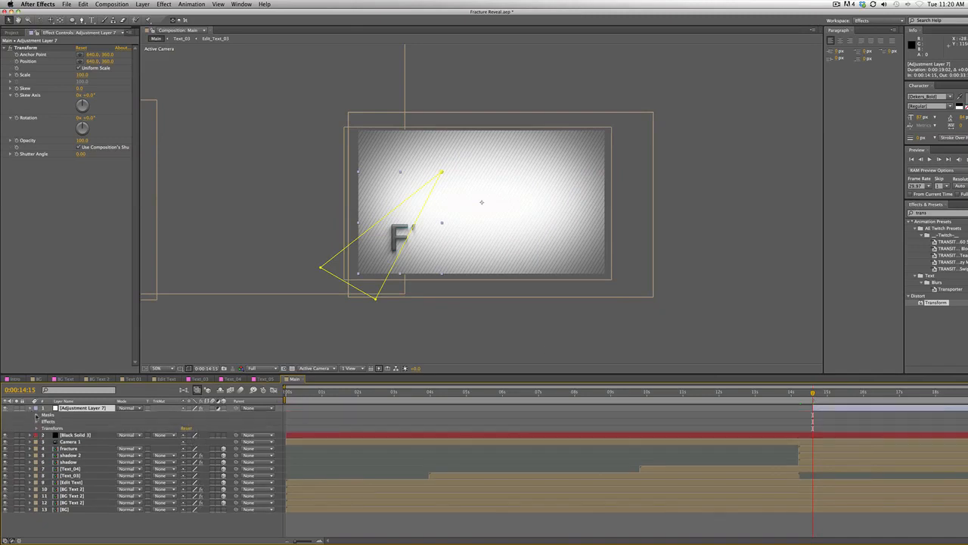
pyautogui.click(36, 415)
pyautogui.click(42, 422)
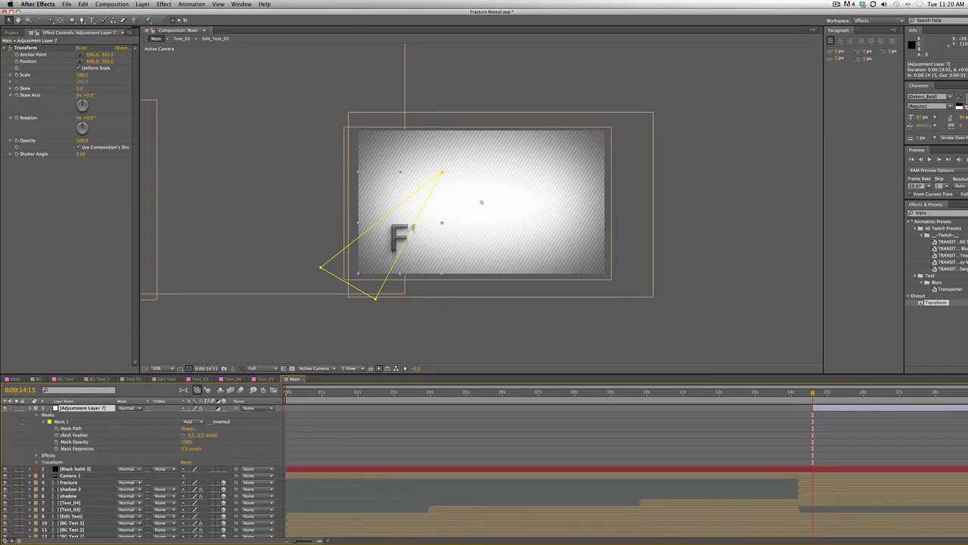
pyautogui.click(56, 428)
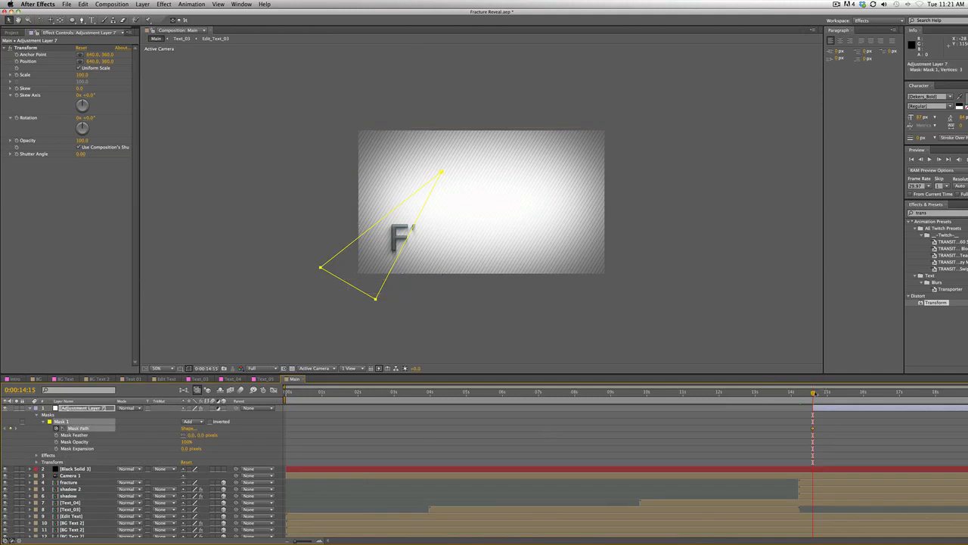
# - At 0:00:19:01, rotate the mask clockwise about 23° and shift it right so its tip reaches the title's U
pyautogui.press('space')
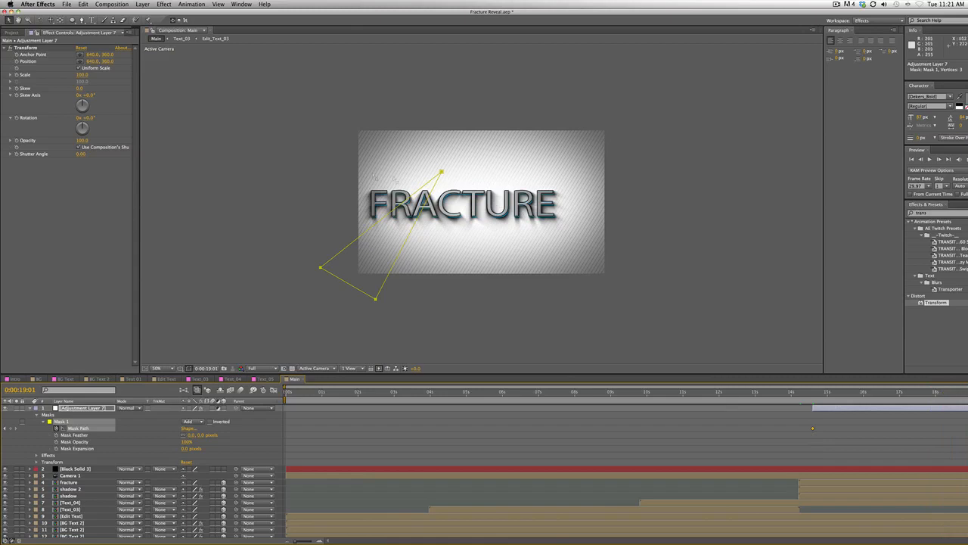
pyautogui.doubleClick(442, 171)
pyautogui.moveTo(445, 168); pyautogui.dragTo(462, 202)
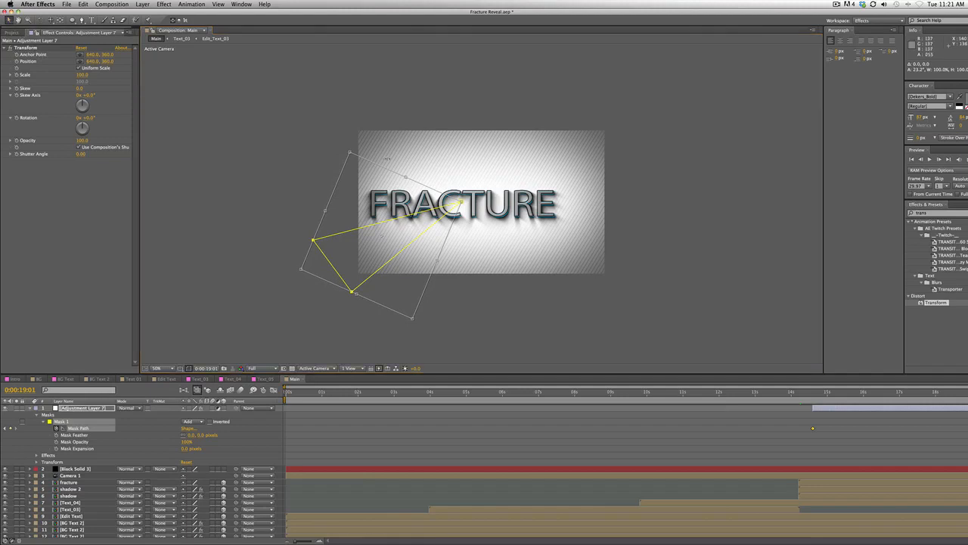
pyautogui.press('Return')
pyautogui.moveTo(462, 203)
pyautogui.mouseDown()
pyautogui.moveTo(487, 189)
pyautogui.moveTo(479, 199)
pyautogui.mouseUp()
pyautogui.click(477, 235)
pyautogui.click(476, 201)
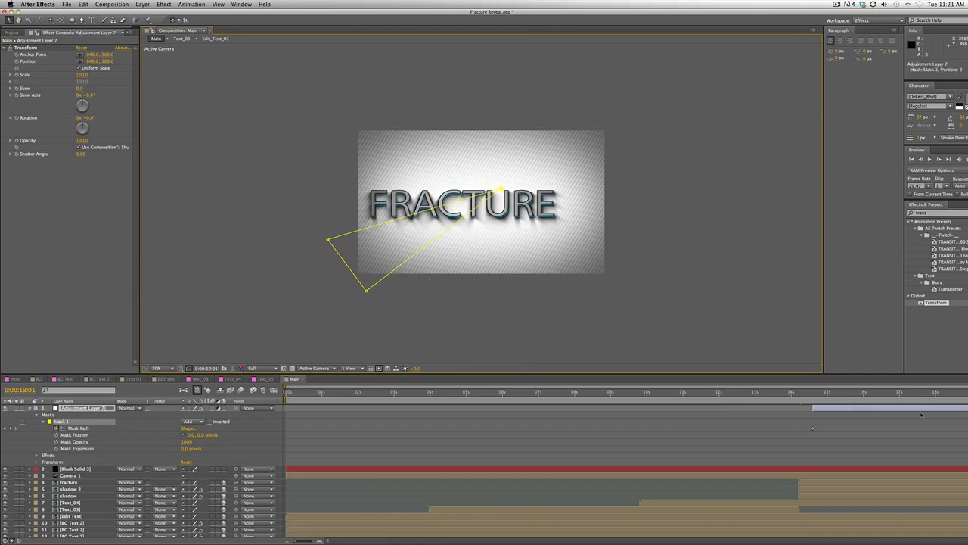
# - At about 0:00:15:21, set the adjustment layer's Transform effect scale to 114, then deselect the layer
pyautogui.moveTo(967, 393); pyautogui.dragTo(858, 410)
pyautogui.click(96, 408)
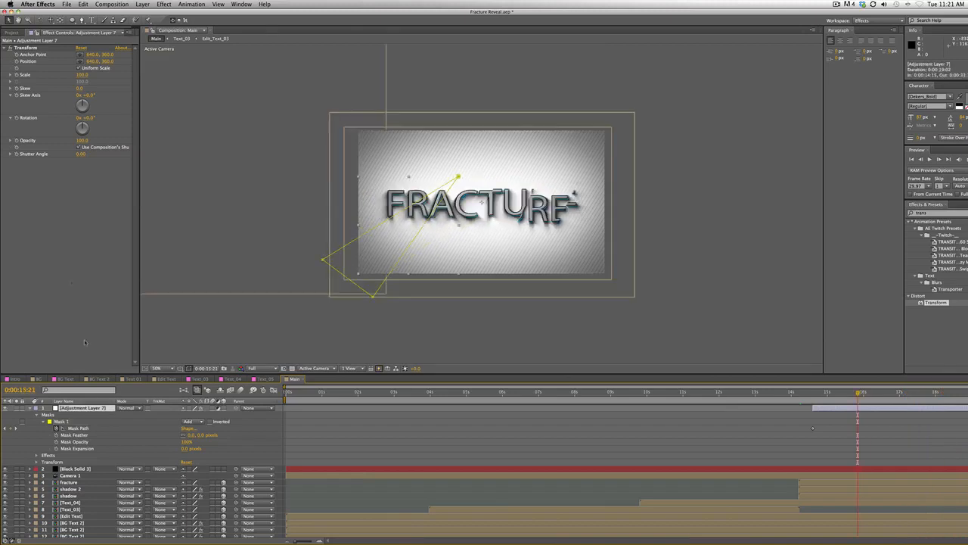
pyautogui.click(24, 48)
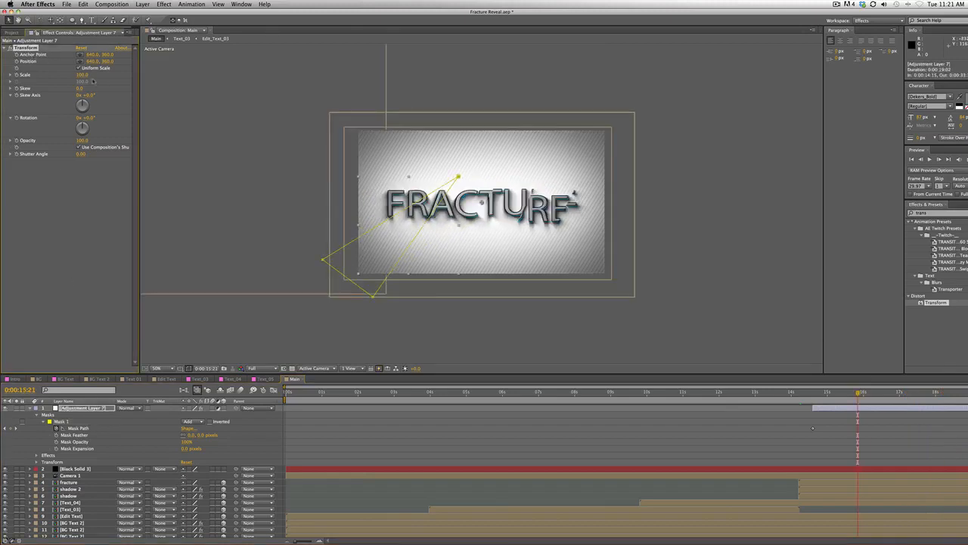
pyautogui.moveTo(81, 76); pyautogui.dragTo(93, 76)
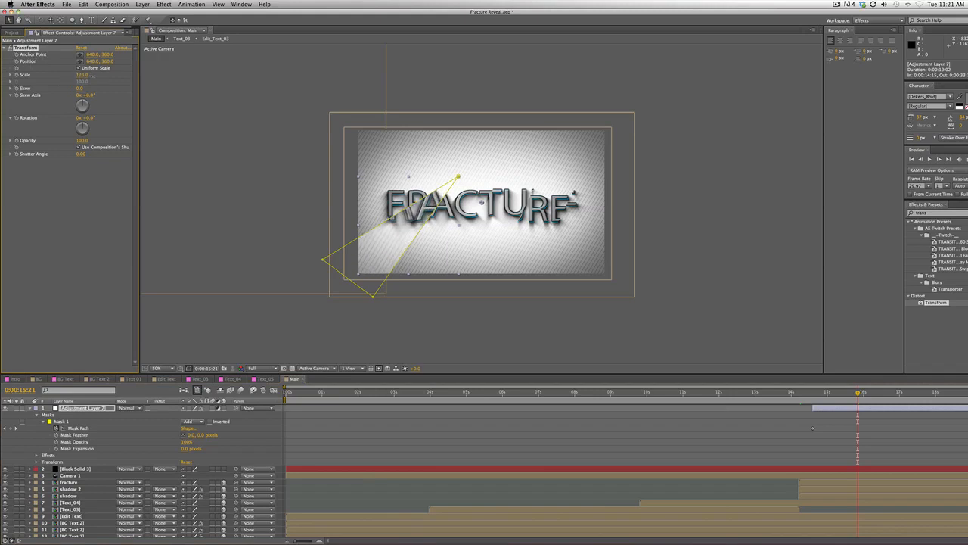
pyautogui.click(279, 131)
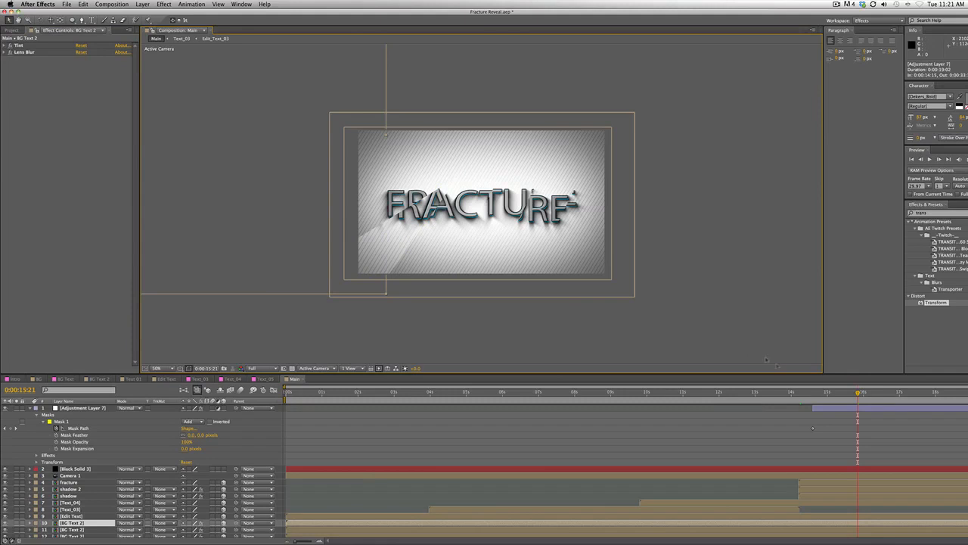
# - Check the masked distortion at 0:00:17:13 in full size and preview the animation to 0:00:19:00
pyautogui.moveTo(829, 392); pyautogui.dragTo(919, 402)
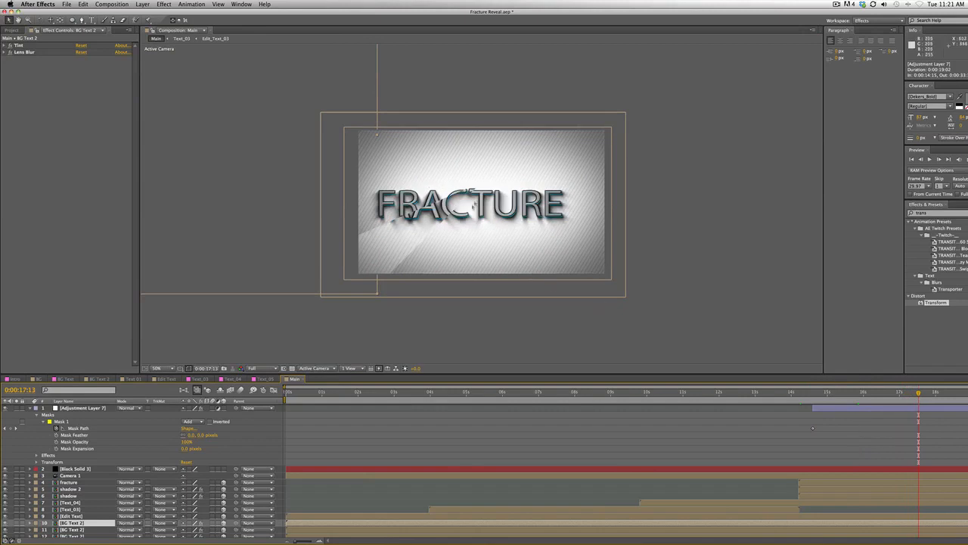
pyautogui.press('/')
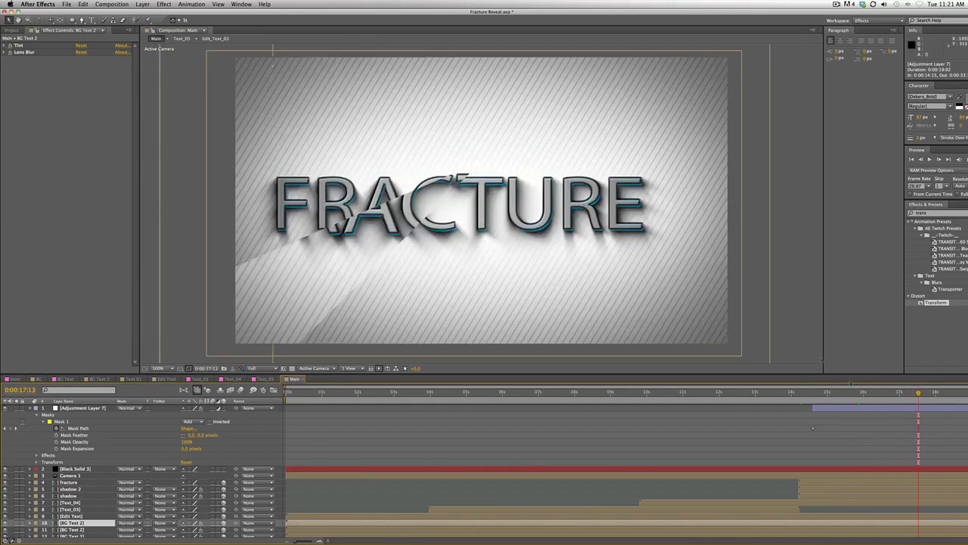
pyautogui.press('space')
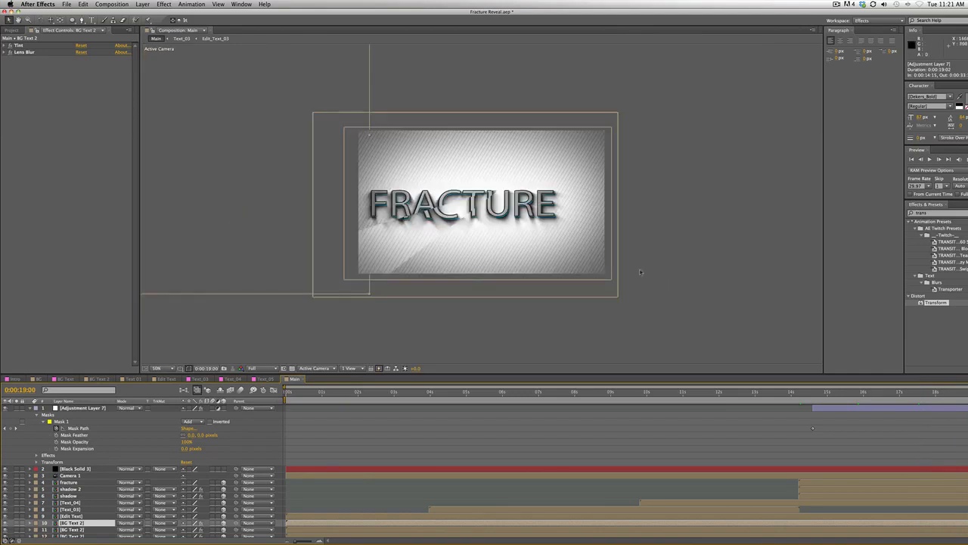
# - Collapse the adjustment layer's properties and duplicate the layer
pyautogui.click(31, 408)
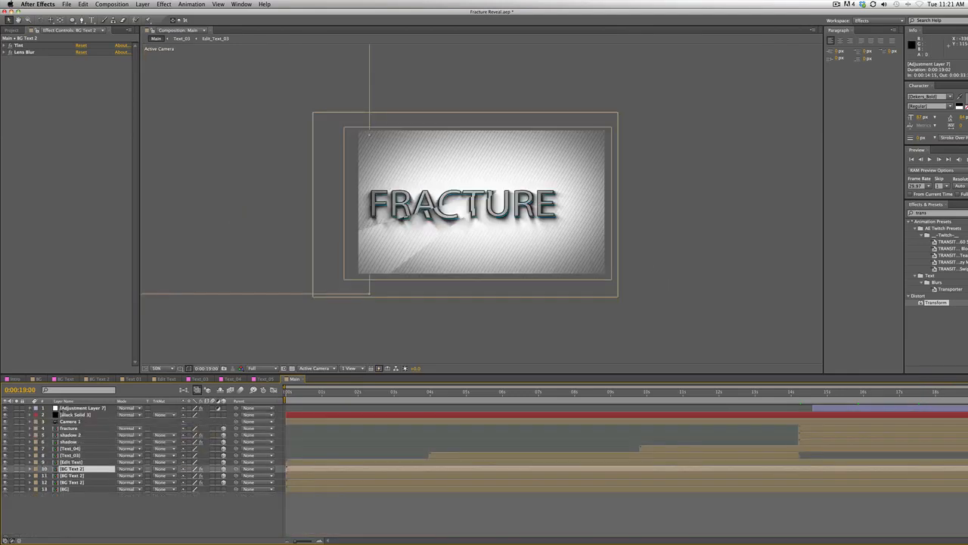
pyautogui.click(62, 409)
pyautogui.press('super+d')
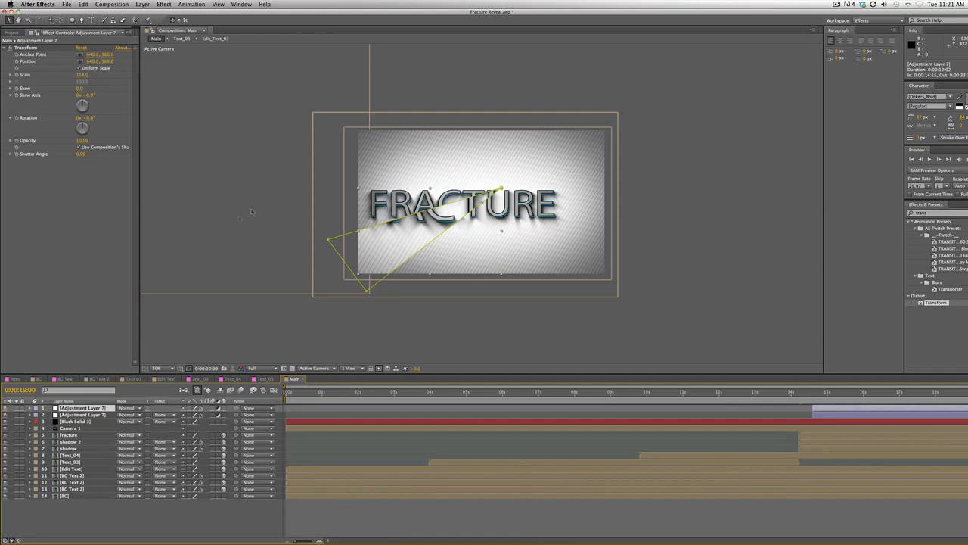
# - At 0:00:14:15, rotate the duplicate layer's mask about -146° and move it so it points inward from beyond the frame's upper right edge
pyautogui.click(32, 407)
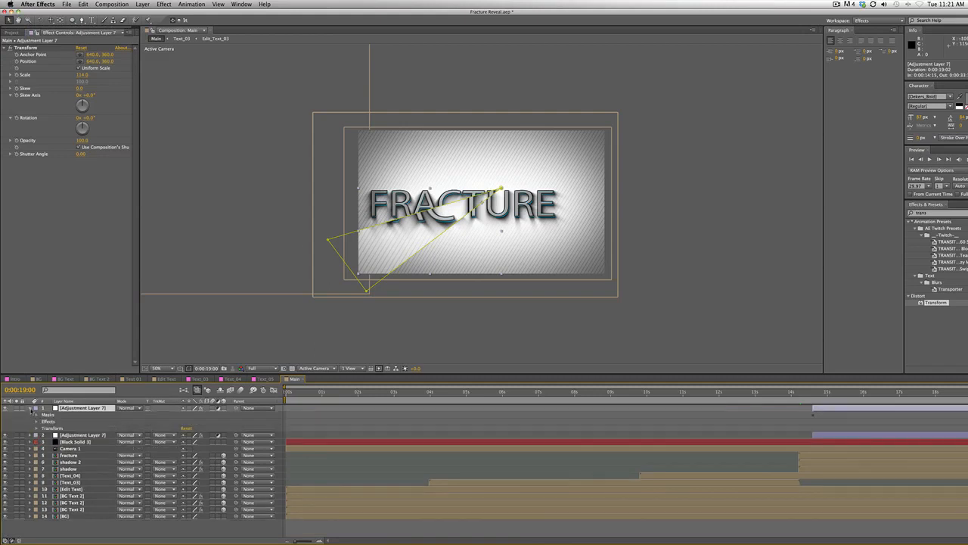
pyautogui.press('m')
pyautogui.moveTo(825, 393); pyautogui.dragTo(813, 395)
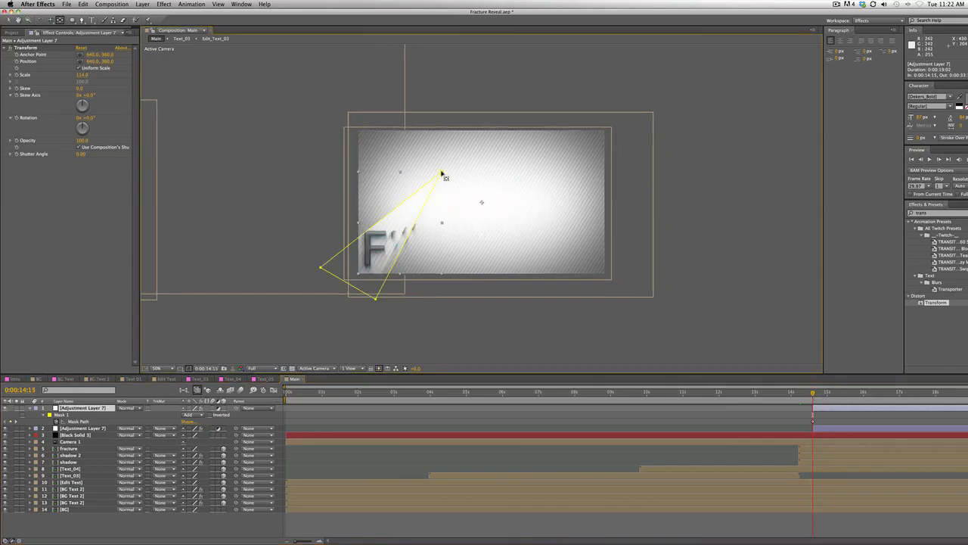
pyautogui.moveTo(422, 242); pyautogui.dragTo(451, 248)
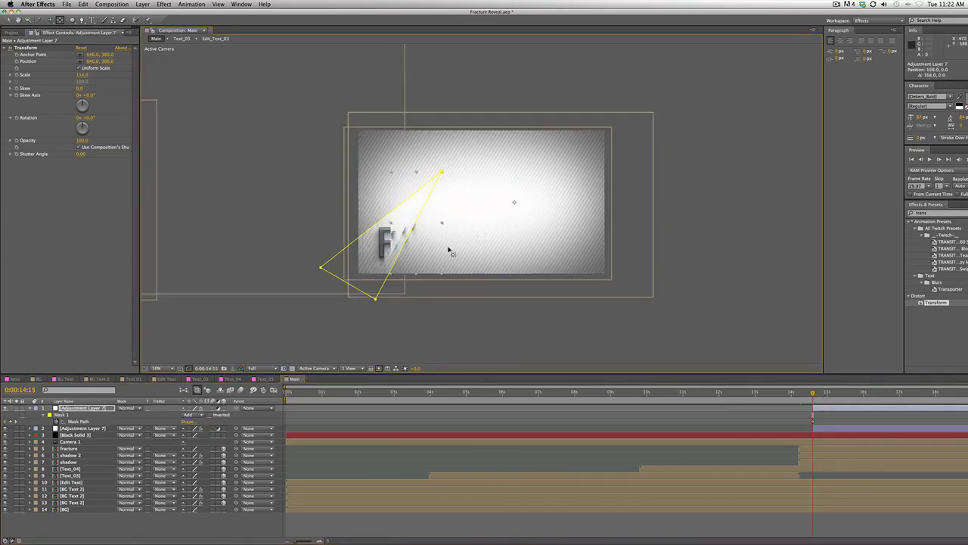
pyautogui.press('super+z')
pyautogui.click(67, 415)
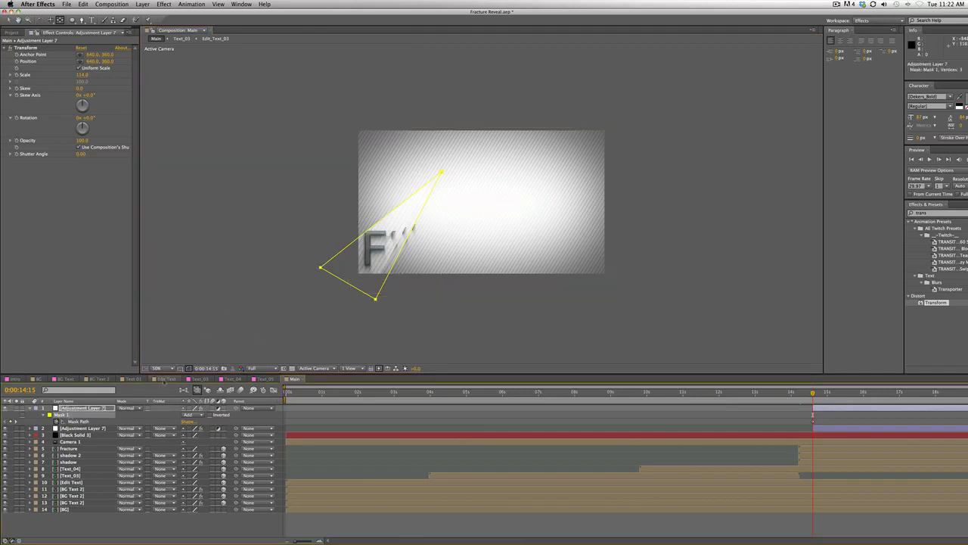
pyautogui.press('v')
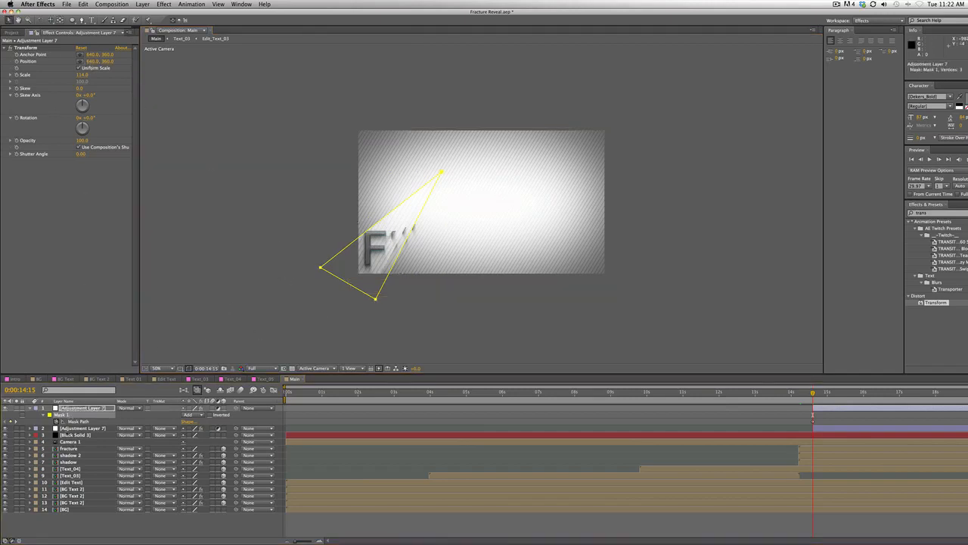
pyautogui.doubleClick(322, 269)
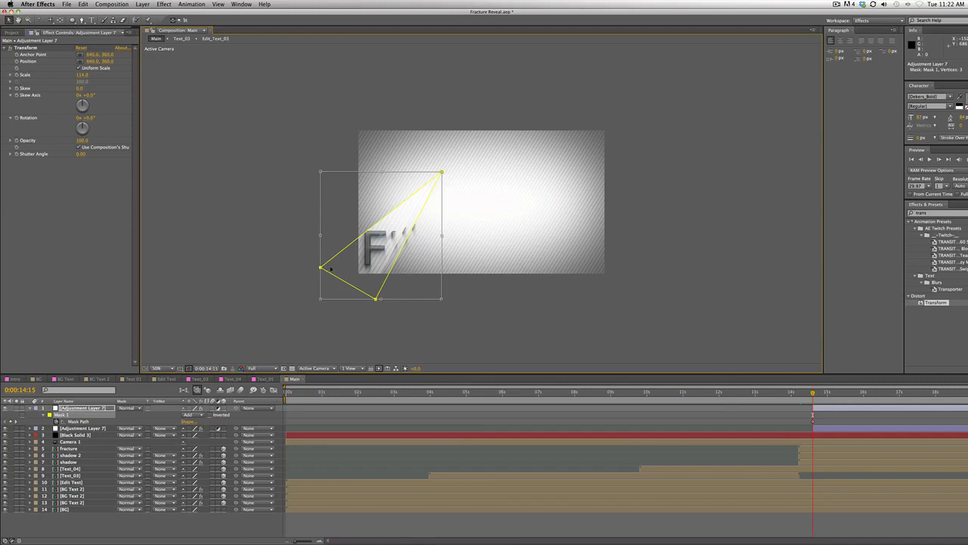
pyautogui.moveTo(321, 268); pyautogui.dragTo(557, 288)
pyautogui.moveTo(536, 175); pyautogui.dragTo(624, 174)
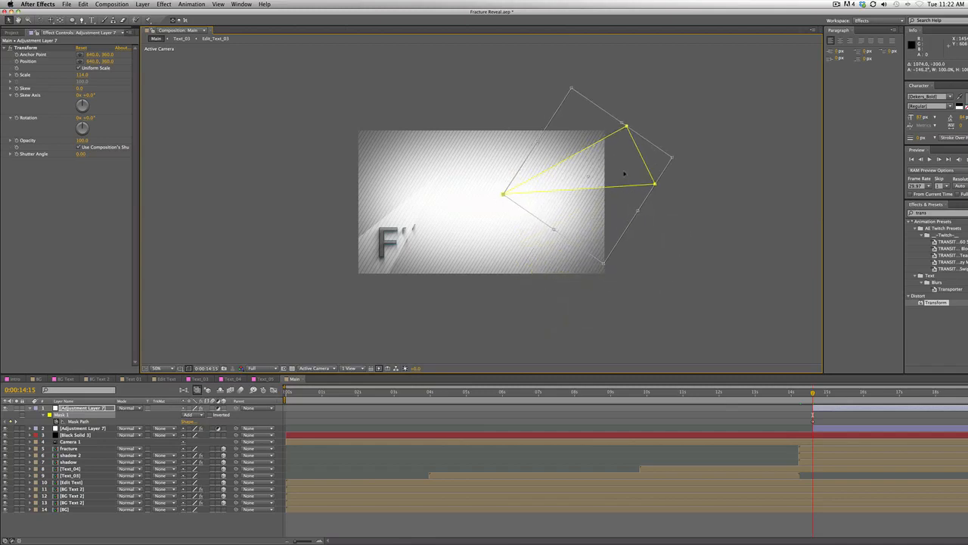
# - Delete the mask path's end keyframe and move the mask's tip down and left to the middle of the frame
pyautogui.click(814, 425)
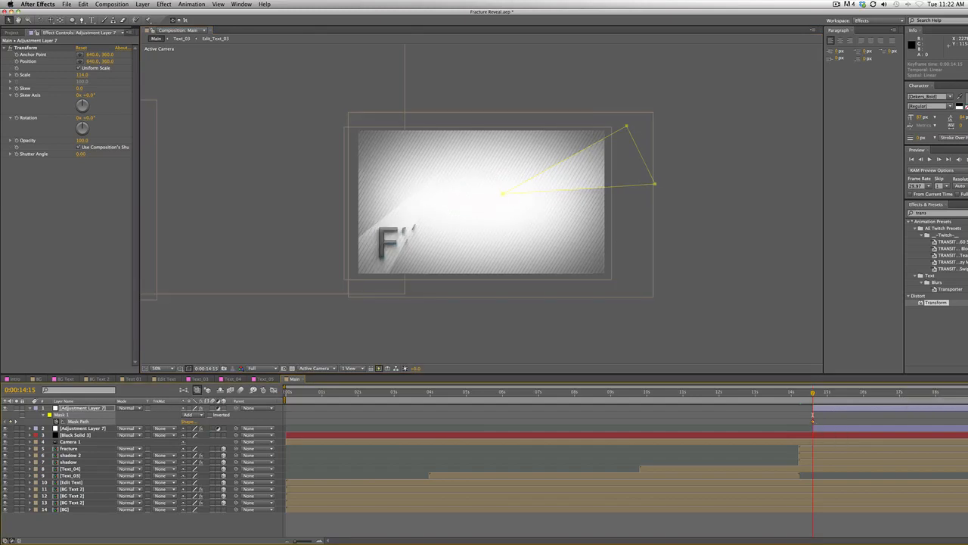
pyautogui.click(967, 421)
pyautogui.press('Delete')
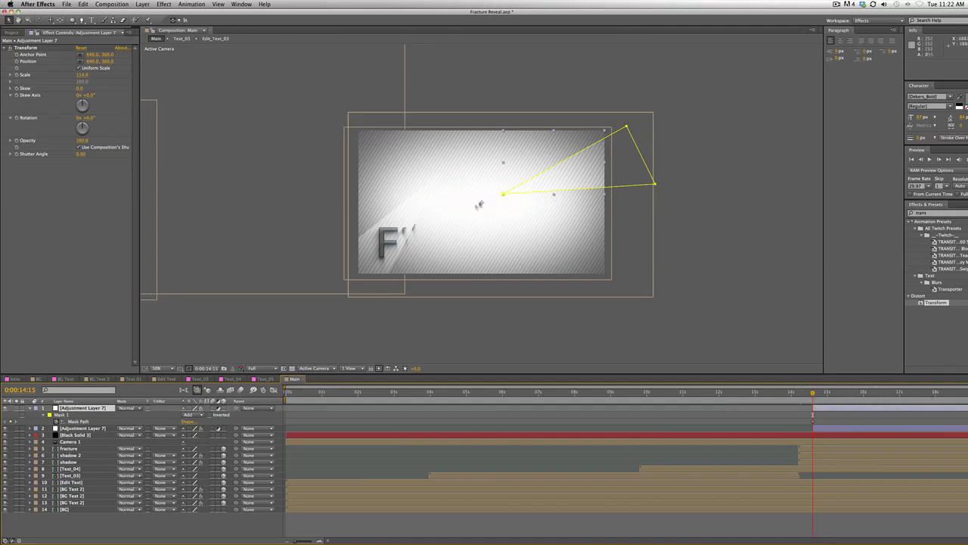
pyautogui.moveTo(503, 194); pyautogui.dragTo(476, 214)
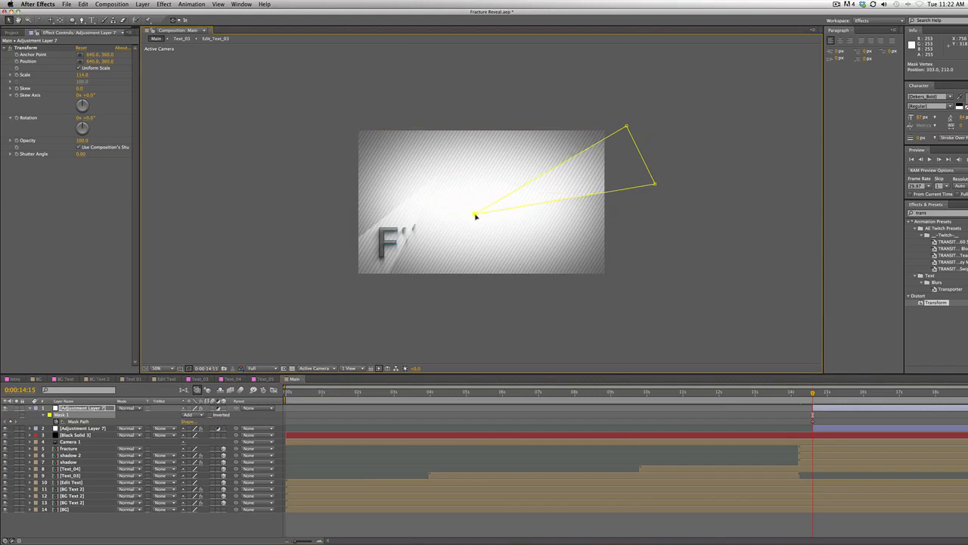
# - At 0:00:19:01, rotate the mask 30° clockwise and move it down 82 px over the title's last letters
pyautogui.press('space')
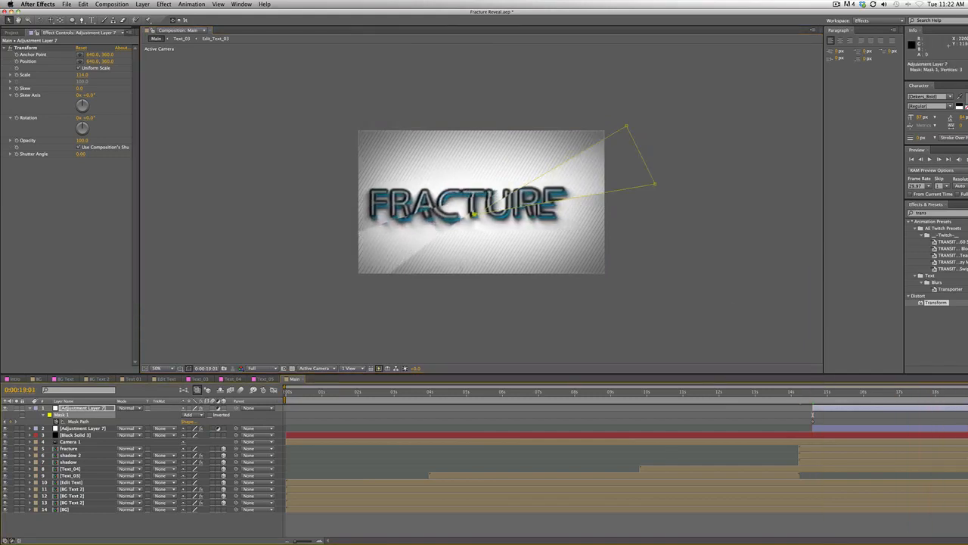
pyautogui.doubleClick(657, 187)
pyautogui.moveTo(677, 182); pyautogui.dragTo(649, 246)
pyautogui.press('Return')
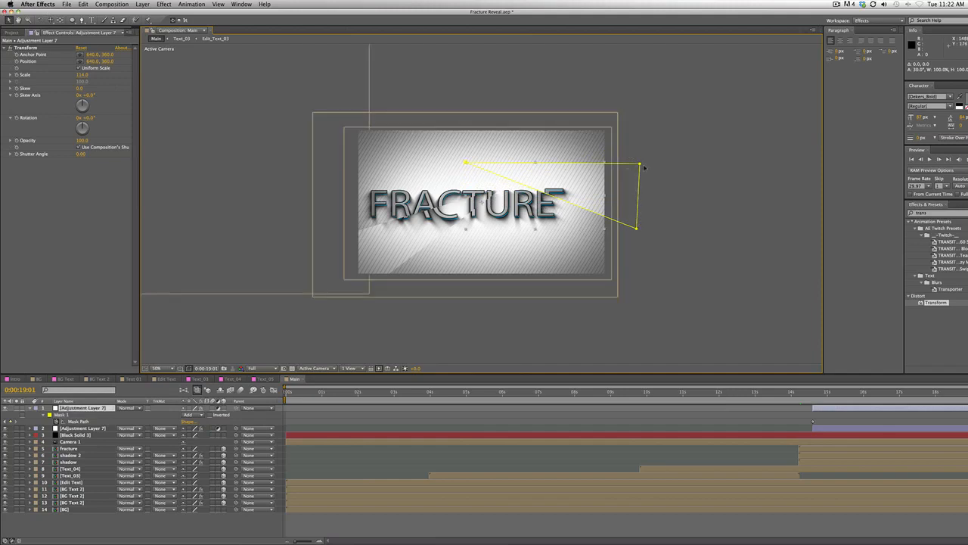
pyautogui.doubleClick(632, 182)
pyautogui.moveTo(632, 182); pyautogui.dragTo(633, 200)
# - Preview the second shard from 0:00:14:15 and inspect the distorted title in full size around 0:00:18:11
pyautogui.press('KP_0')
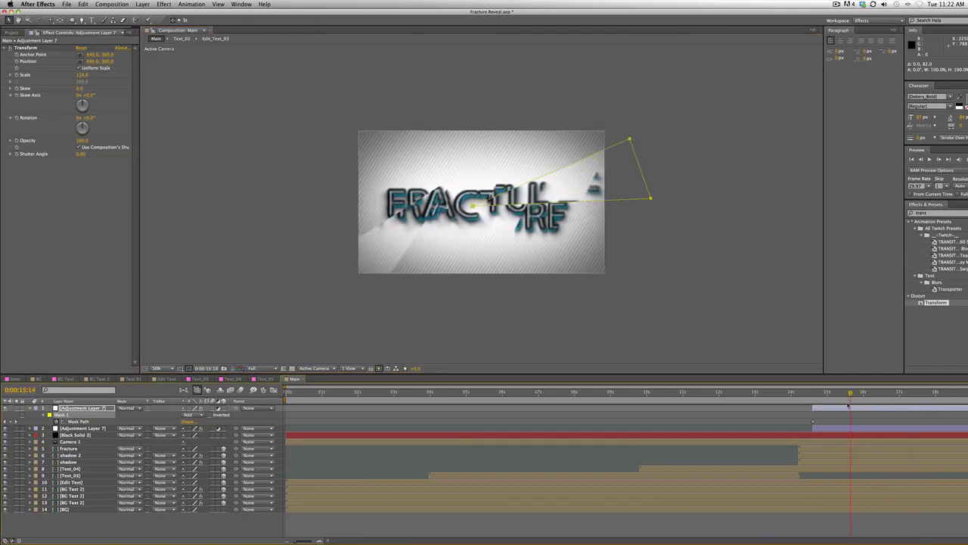
pyautogui.moveTo(816, 402); pyautogui.dragTo(813, 401)
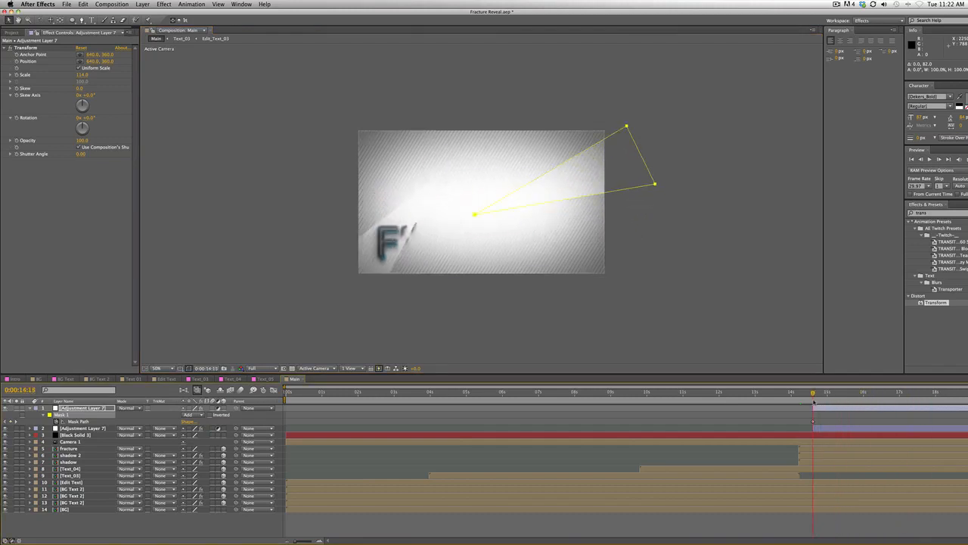
pyautogui.click(764, 334)
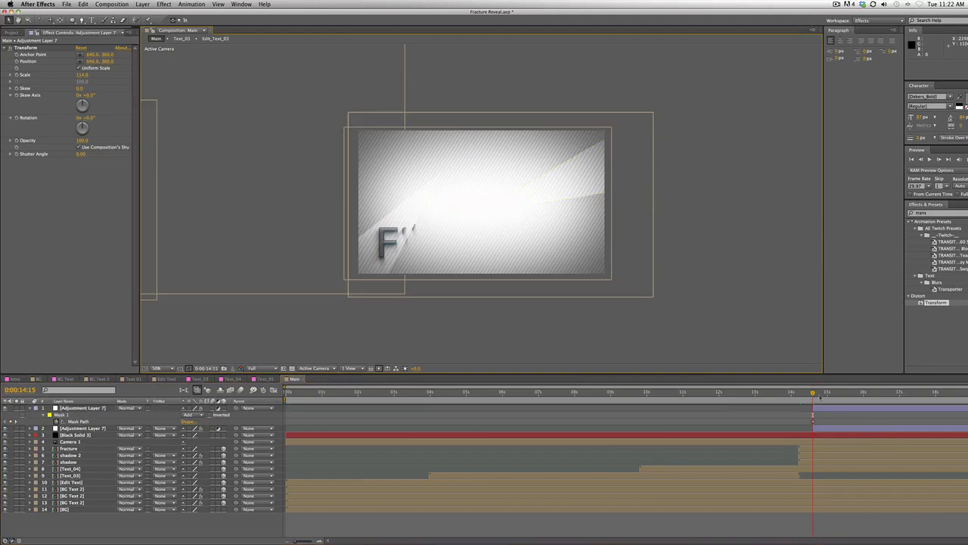
pyautogui.press('KP_0')
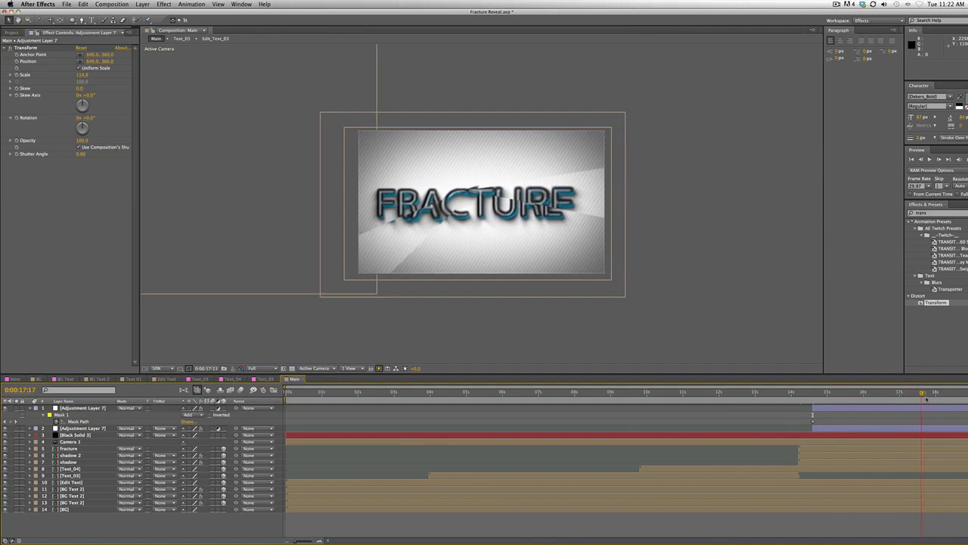
pyautogui.press('.')
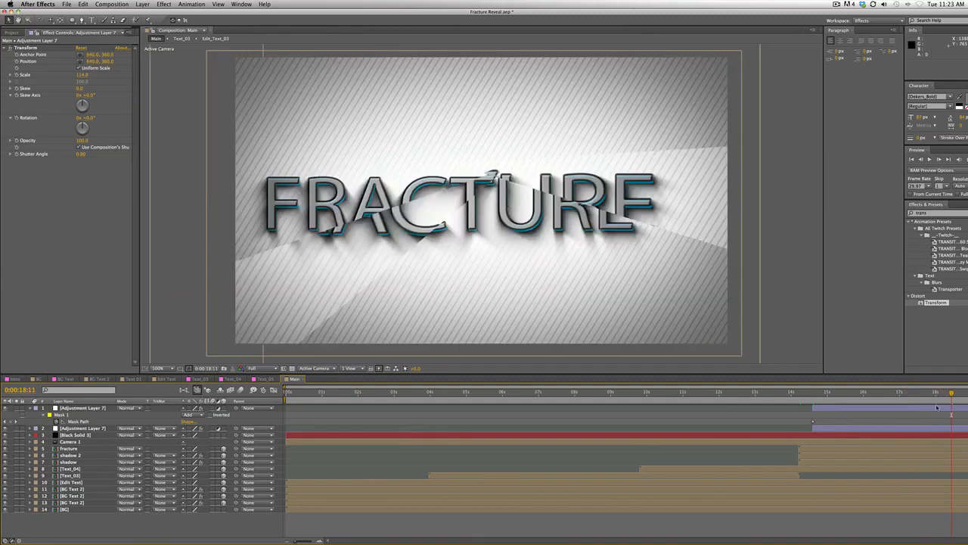
pyautogui.moveTo(952, 394)
pyautogui.mouseDown()
pyautogui.moveTo(941, 395)
pyautogui.moveTo(953, 394)
pyautogui.mouseUp()
pyautogui.press(',')
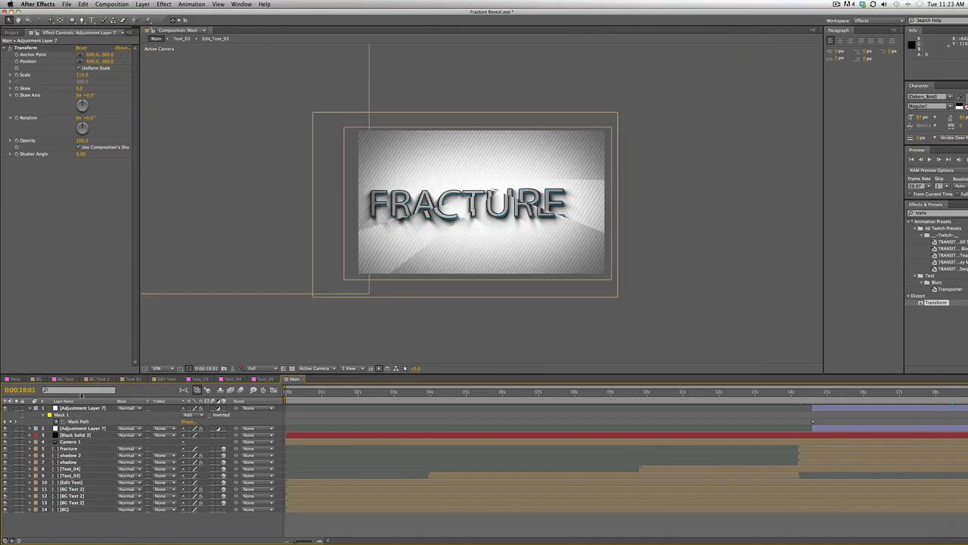
# - Duplicate the top adjustment layer, collapse the original's properties and reveal the duplicate's mask path
pyautogui.click(84, 408)
pyautogui.press('super+d')
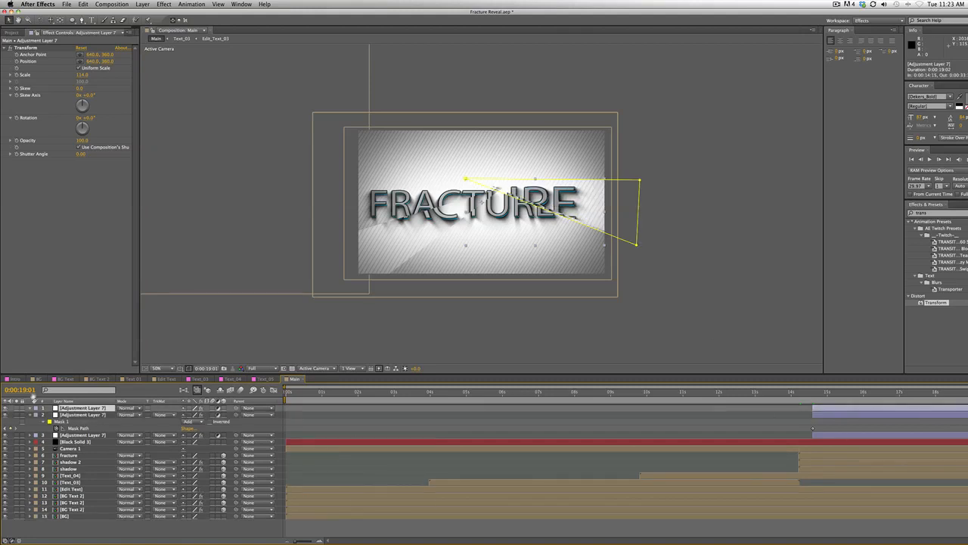
pyautogui.click(32, 417)
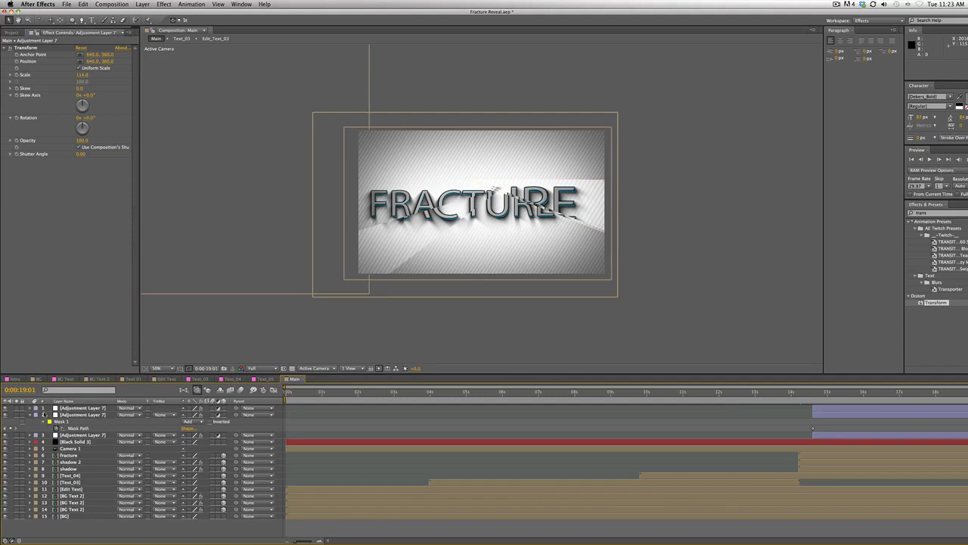
pyautogui.click(31, 415)
pyautogui.click(57, 408)
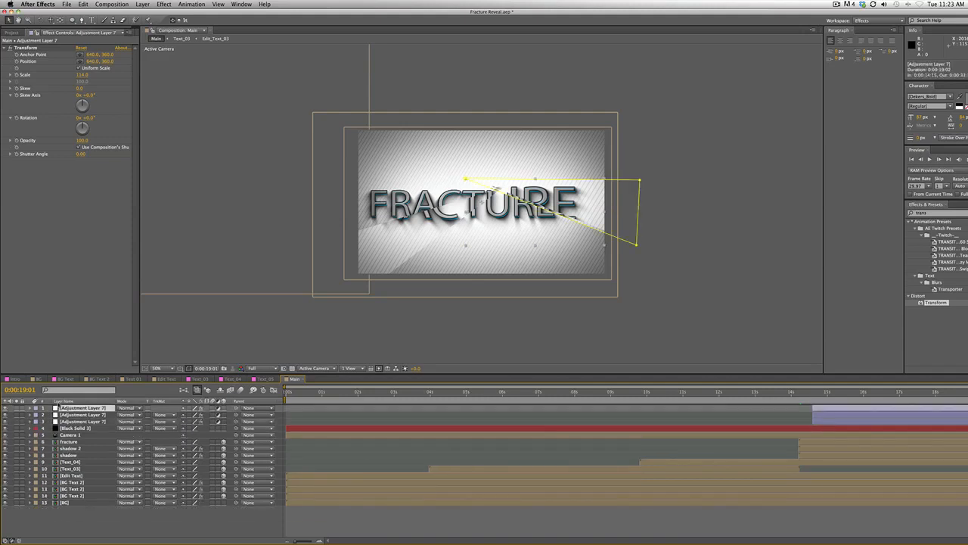
pyautogui.press('m')
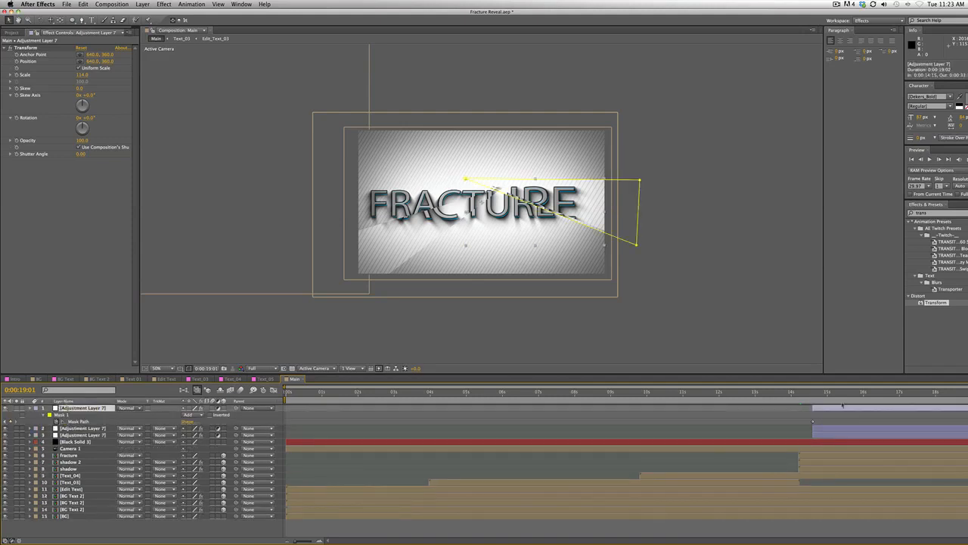
# - At 0:00:14:15, rotate and move the new mask so it enters from the frame's upper left corner with its tip near the centre
pyautogui.moveTo(827, 392); pyautogui.dragTo(815, 392)
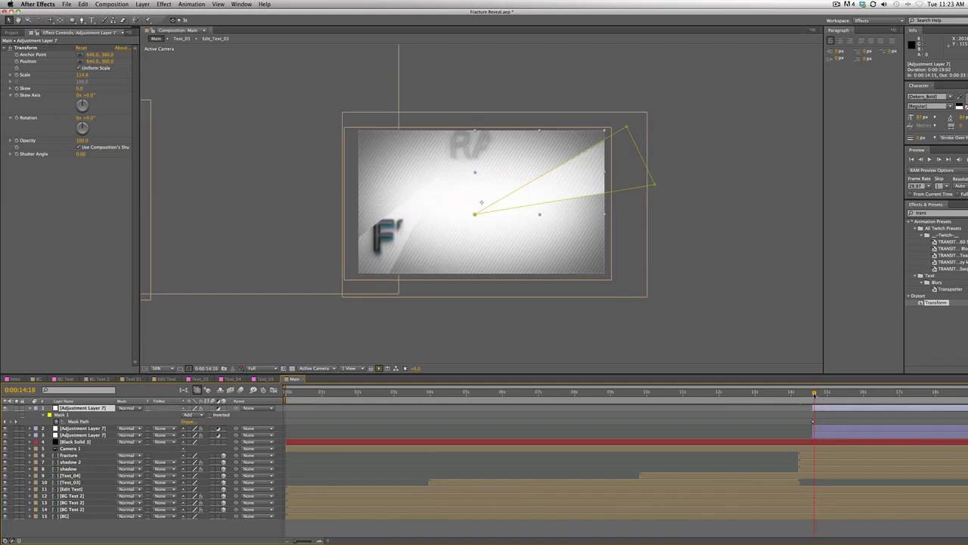
pyautogui.press('pageup')
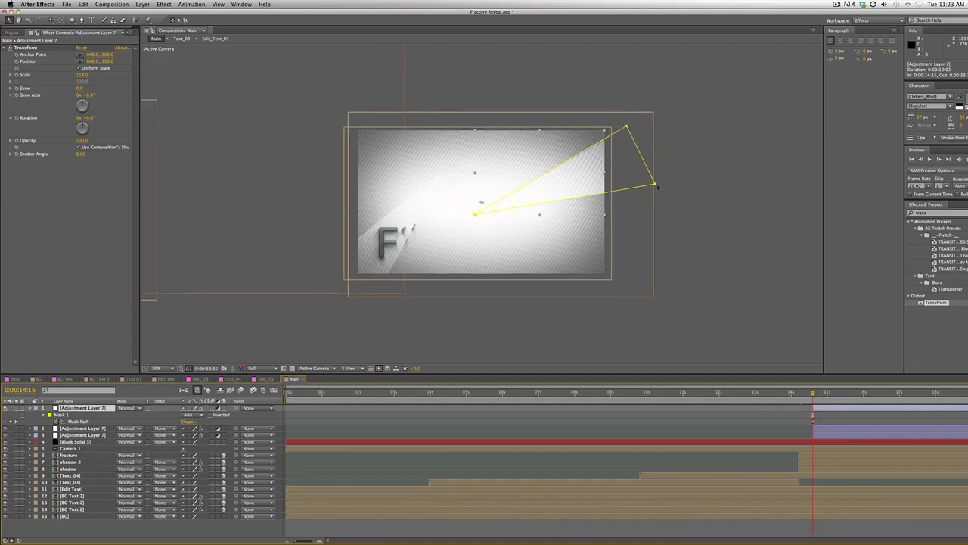
pyautogui.doubleClick(655, 185)
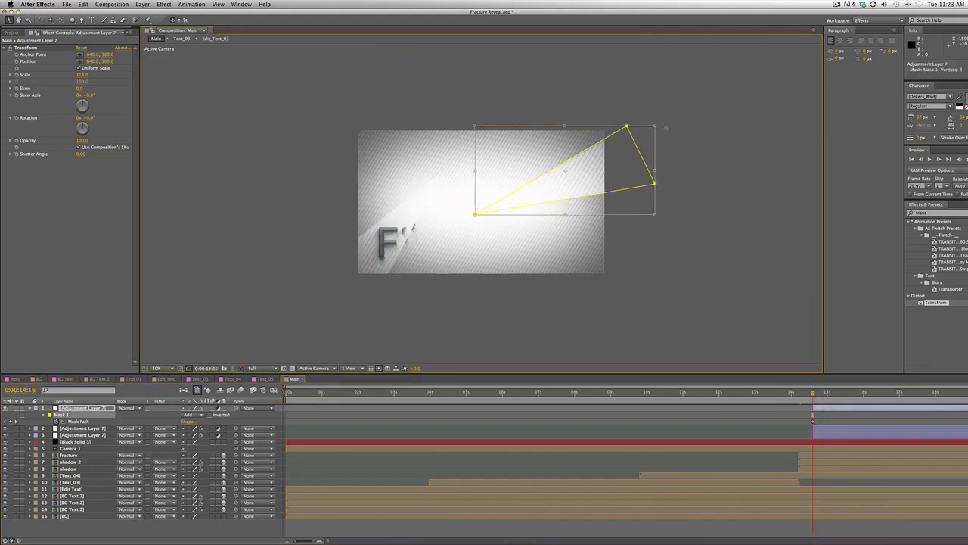
pyautogui.moveTo(662, 123); pyautogui.dragTo(552, 277)
pyautogui.moveTo(573, 243); pyautogui.dragTo(489, 327)
pyautogui.moveTo(556, 332); pyautogui.dragTo(400, 233)
pyautogui.moveTo(456, 224); pyautogui.dragTo(368, 134)
pyautogui.moveTo(490, 245); pyautogui.dragTo(512, 229)
pyautogui.moveTo(431, 183)
pyautogui.mouseDown()
pyautogui.moveTo(448, 189)
pyautogui.moveTo(439, 186)
pyautogui.mouseUp()
pyautogui.moveTo(508, 235); pyautogui.dragTo(512, 229)
# - Remove the mask path's end keyframe, and at 0:00:19:01 rotate the mask about 60° clockwise and shift its tip to the title's R
pyautogui.click(813, 422)
pyautogui.click(918, 413)
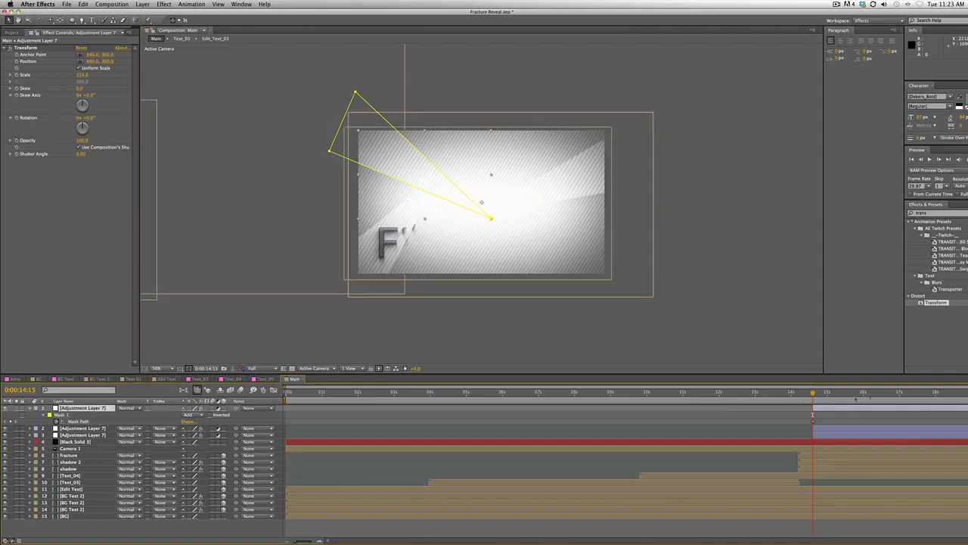
pyautogui.press('space')
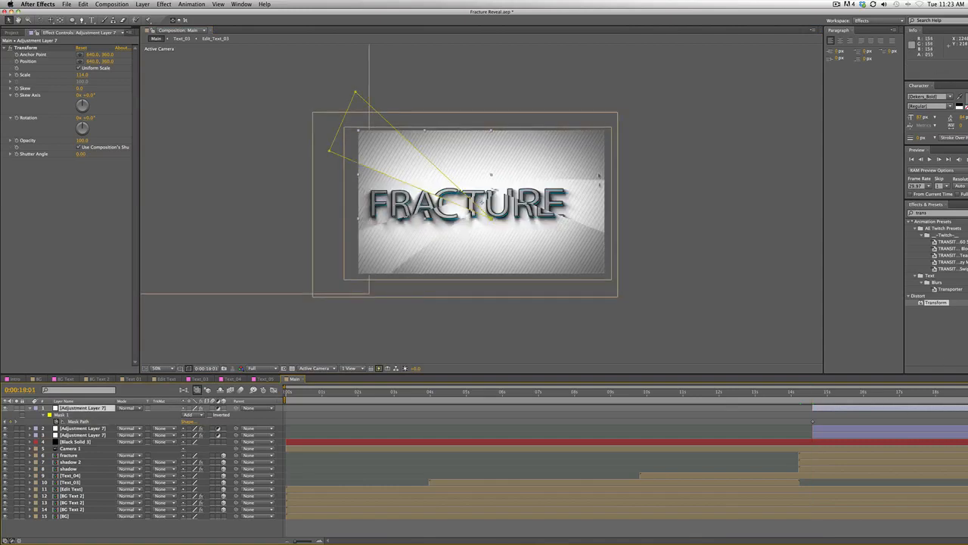
pyautogui.doubleClick(492, 218)
pyautogui.moveTo(503, 224); pyautogui.dragTo(397, 213)
pyautogui.press('Return')
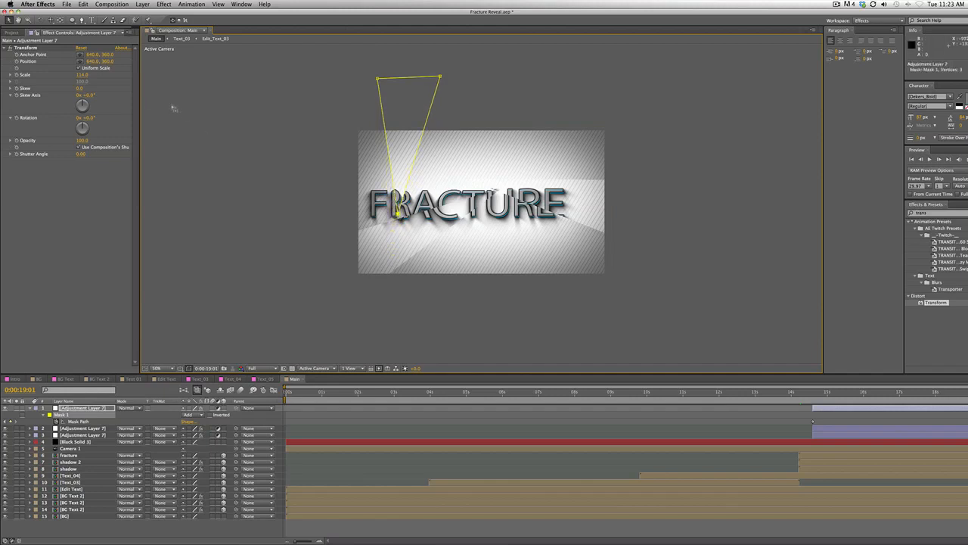
# - Lower the top adjustment layer's Transform effect scale to about 102 and check the shard's motion up to 0:00:19:00
pyautogui.click(26, 47)
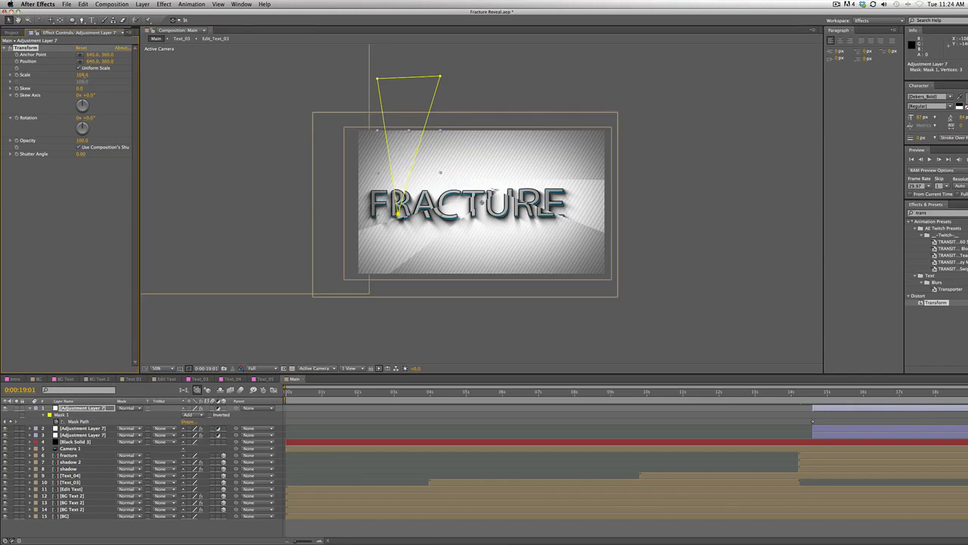
pyautogui.click(213, 132)
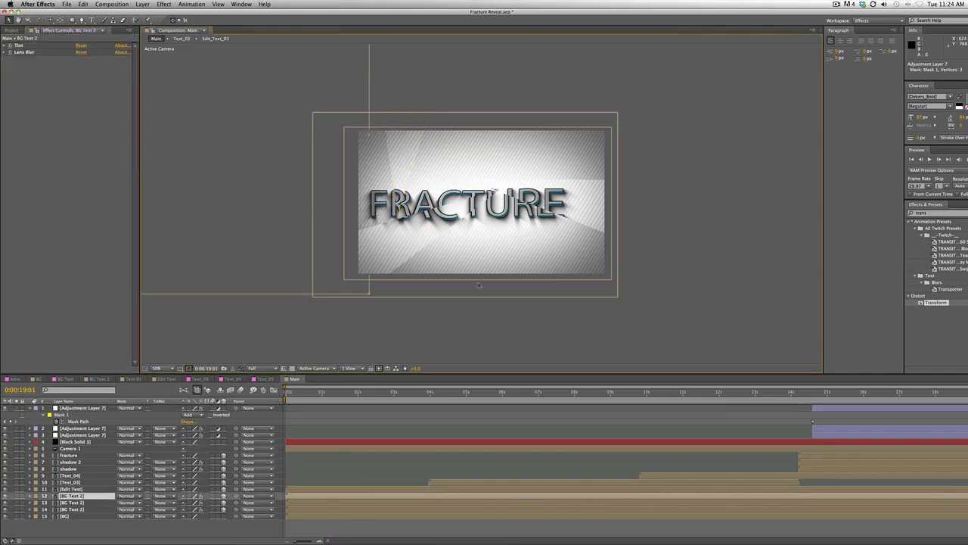
pyautogui.click(406, 169)
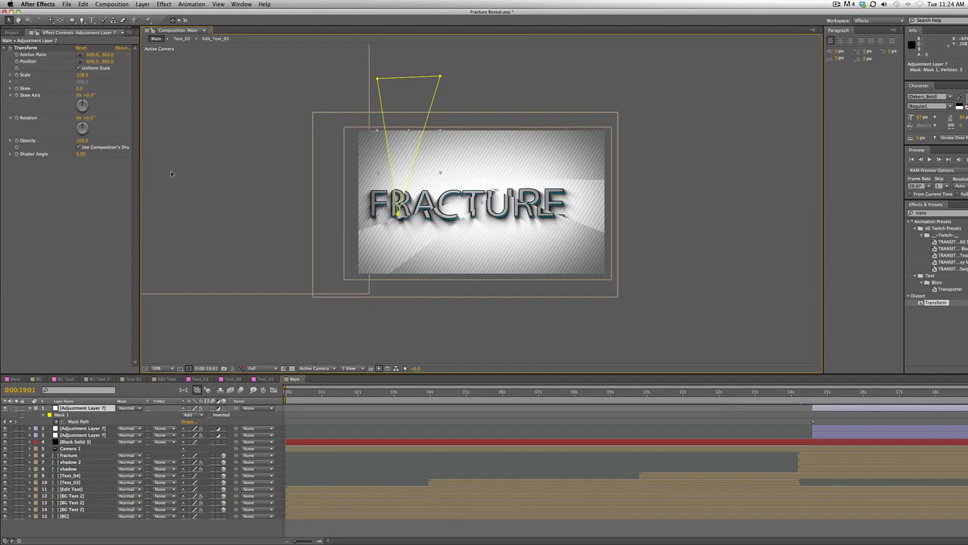
pyautogui.moveTo(81, 76)
pyautogui.mouseDown()
pyautogui.moveTo(92, 75)
pyautogui.moveTo(84, 81)
pyautogui.mouseUp()
pyautogui.click(168, 112)
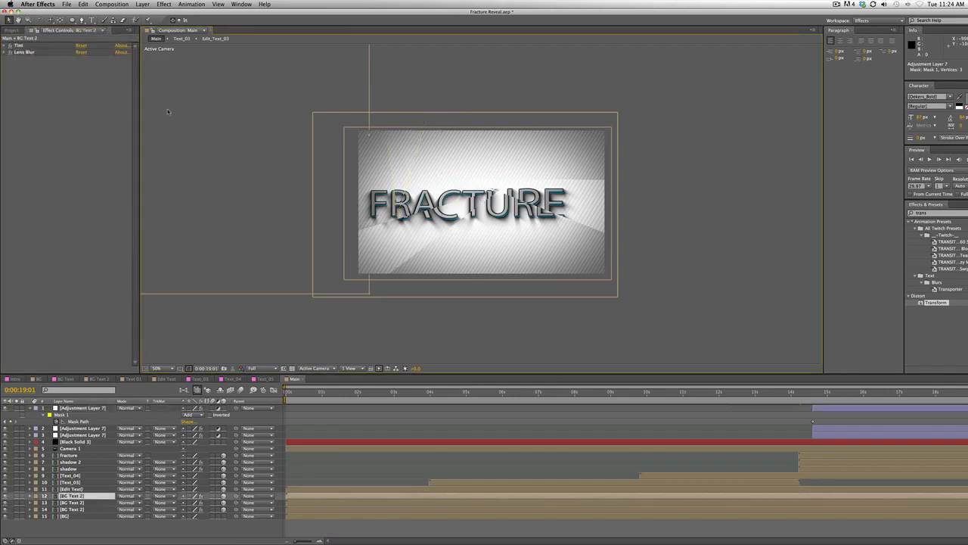
pyautogui.press(',')
pyautogui.moveTo(832, 395); pyautogui.dragTo(967, 416)
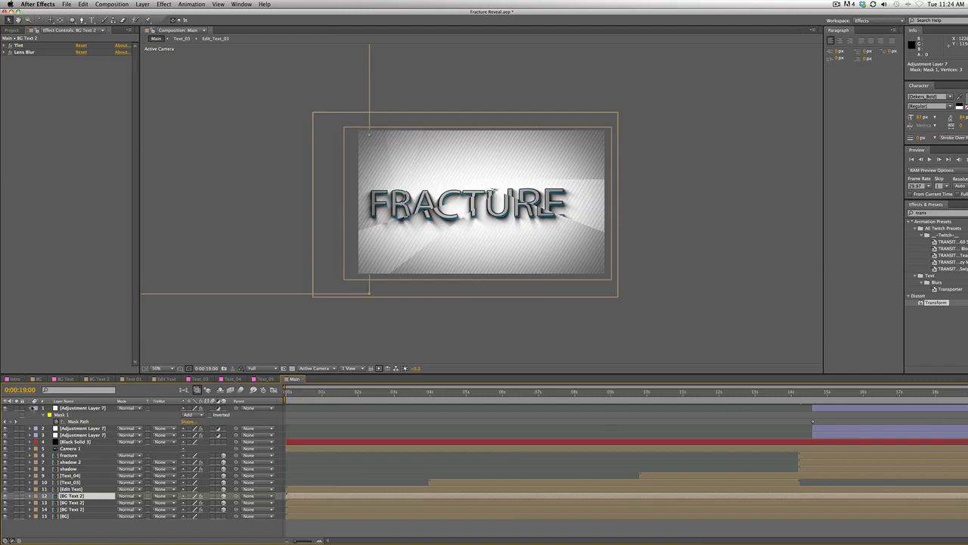
# - Collapse the finished top adjustment layer, duplicate it and reveal the mask path of the copy
pyautogui.click(31, 407)
pyautogui.click(76, 409)
pyautogui.press('super+d')
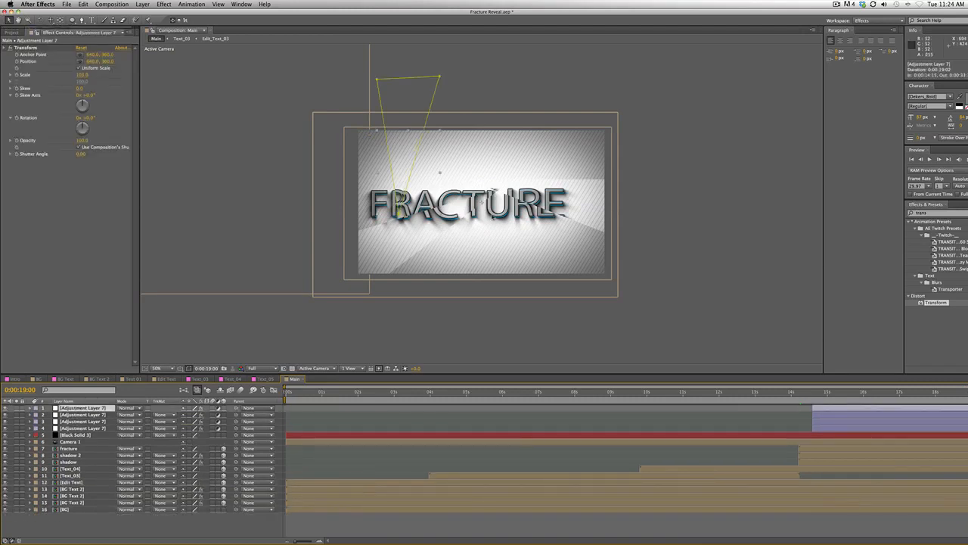
pyautogui.press('m')
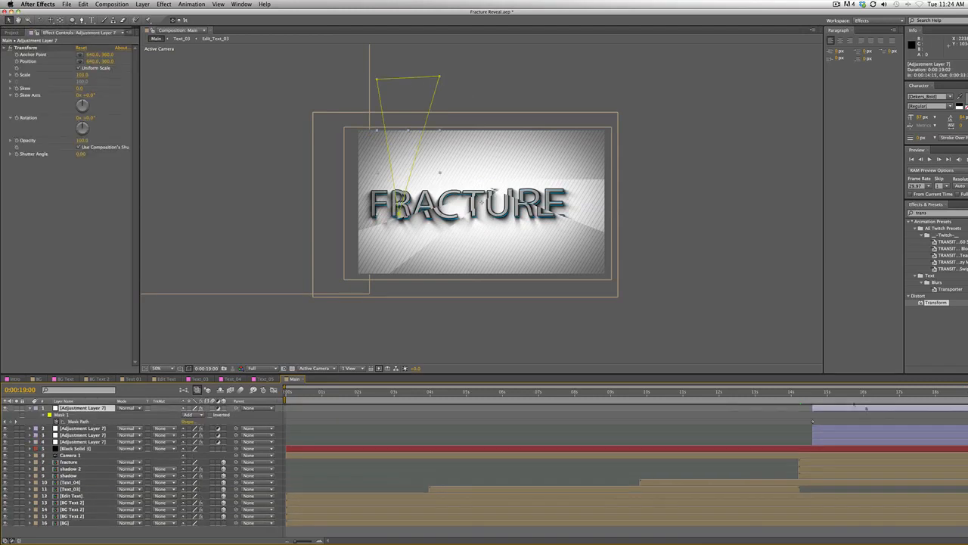
# - At 0:00:14:15, rotate the mask about 125° counter-clockwise, move it to enter from below the frame, and raise the Transform scale to about 110
pyautogui.press('j')
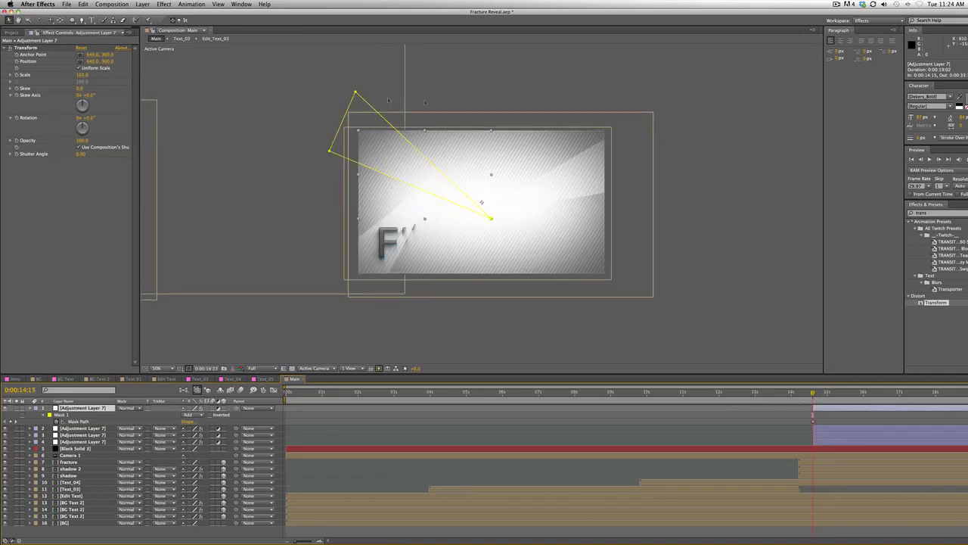
pyautogui.doubleClick(356, 93)
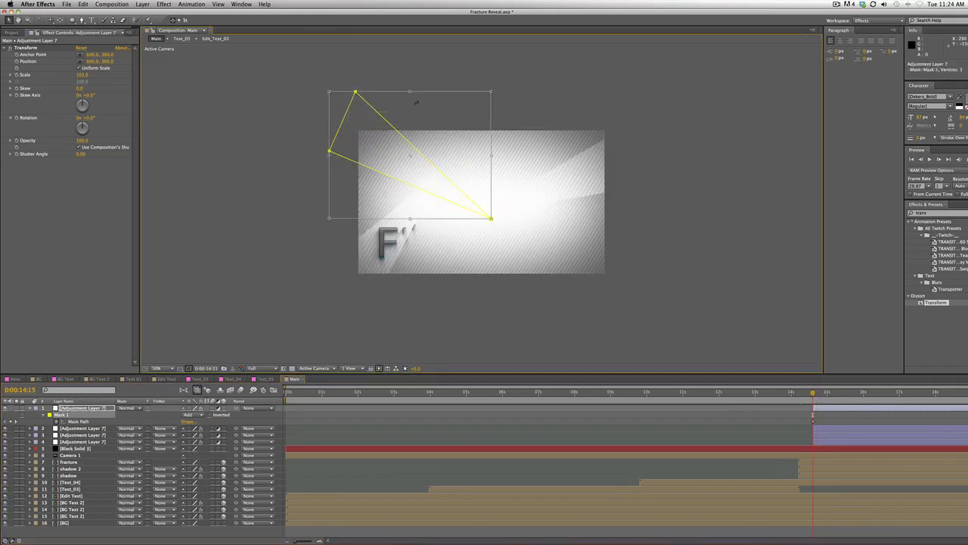
pyautogui.moveTo(509, 77); pyautogui.dragTo(407, 56)
pyautogui.moveTo(464, 191); pyautogui.dragTo(521, 293)
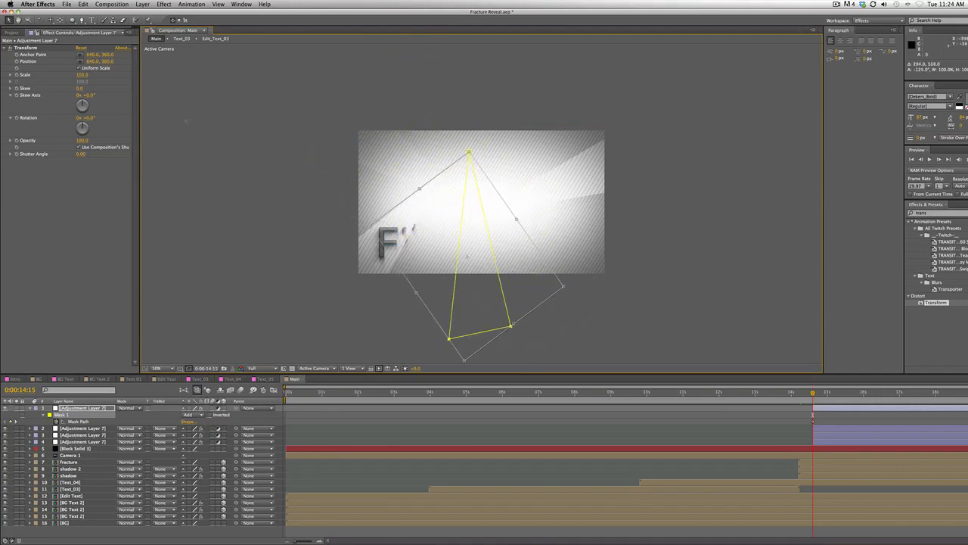
pyautogui.moveTo(81, 75); pyautogui.dragTo(86, 75)
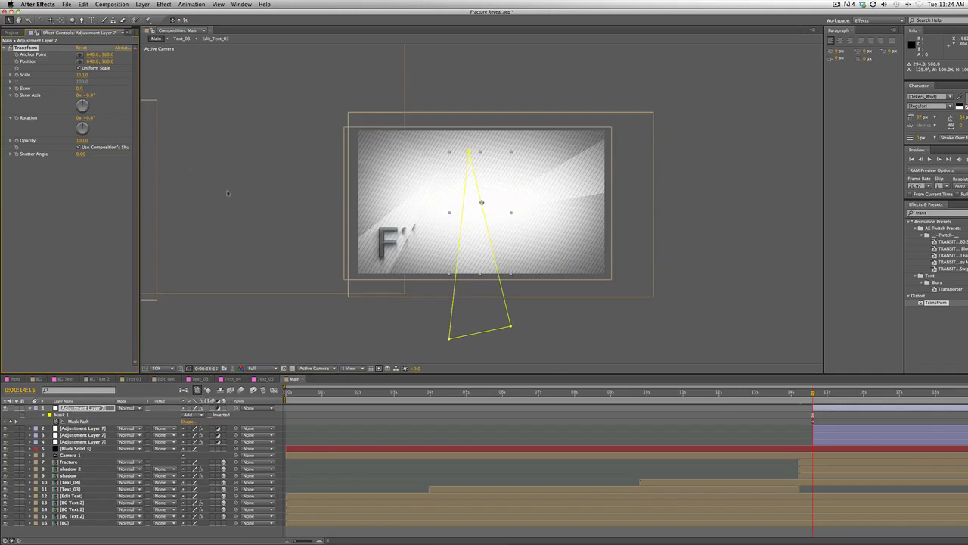
# - At 0:00:19:01, rotate the mask about 34° counter-clockwise and shift it so its tip sits just above the title's A and C
pyautogui.click(78, 421)
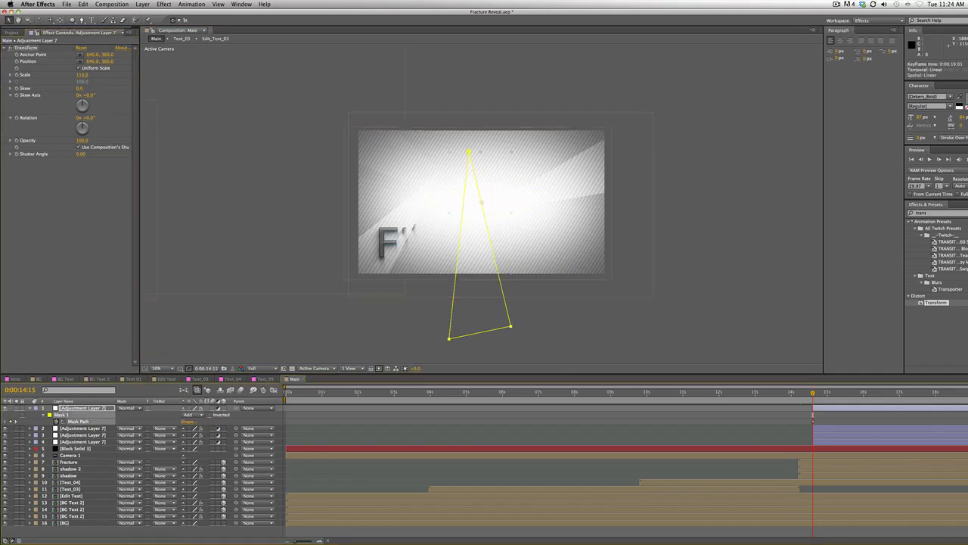
pyautogui.click(83, 408)
pyautogui.click(935, 392)
pyautogui.press('space')
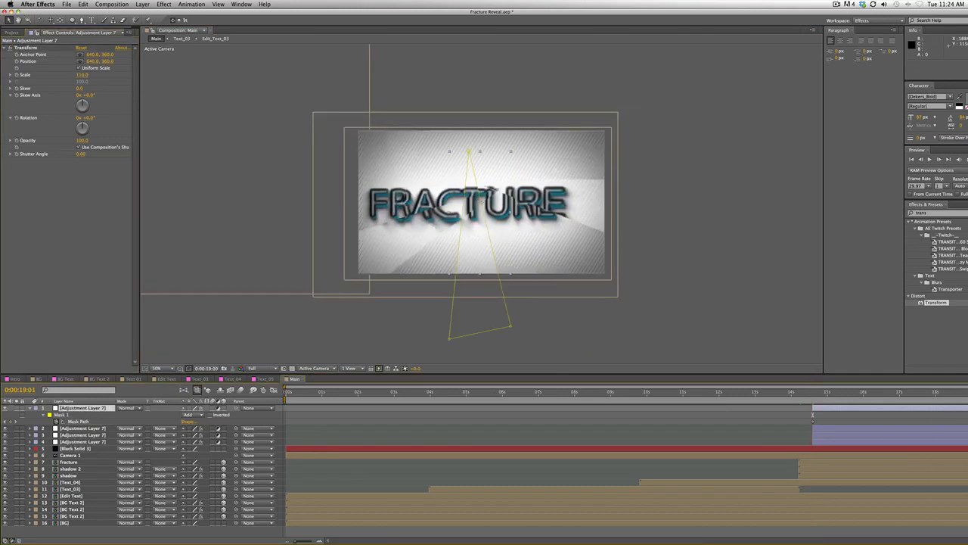
pyautogui.doubleClick(511, 327)
pyautogui.moveTo(522, 342); pyautogui.dragTo(558, 282)
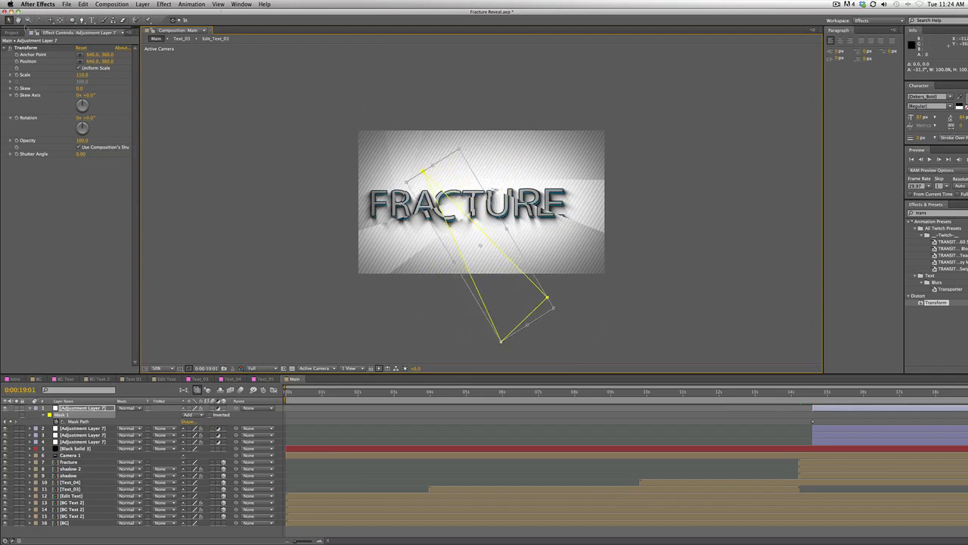
pyautogui.press('Return')
pyautogui.moveTo(502, 343); pyautogui.dragTo(536, 346)
pyautogui.doubleClick(456, 172)
pyautogui.press('Escape')
pyautogui.moveTo(456, 173); pyautogui.dragTo(435, 155)
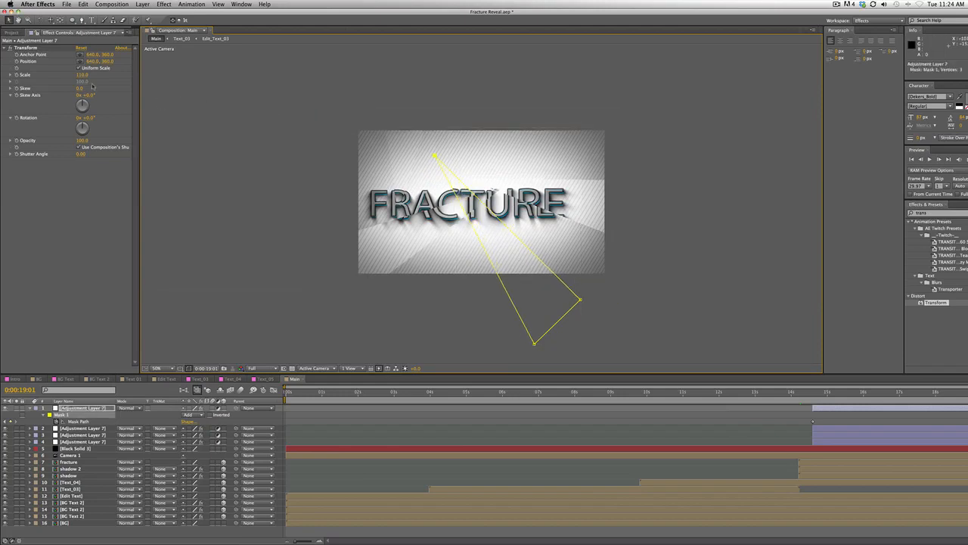
# - Raise the top adjustment layer's Transform scale slightly, collapse the layer and preview the shard motion
pyautogui.moveTo(83, 77); pyautogui.dragTo(87, 77)
pyautogui.click(274, 189)
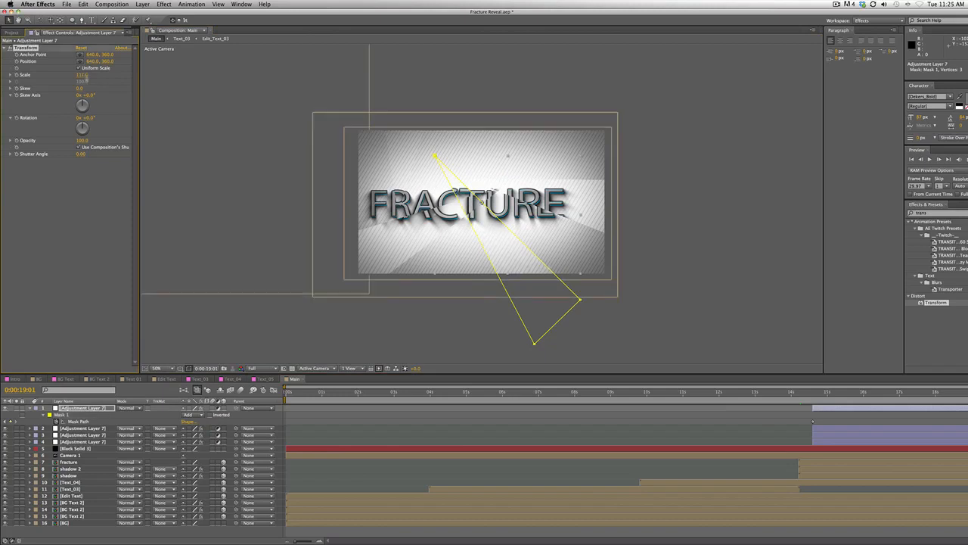
pyautogui.click(811, 393)
pyautogui.moveTo(812, 396); pyautogui.dragTo(967, 412)
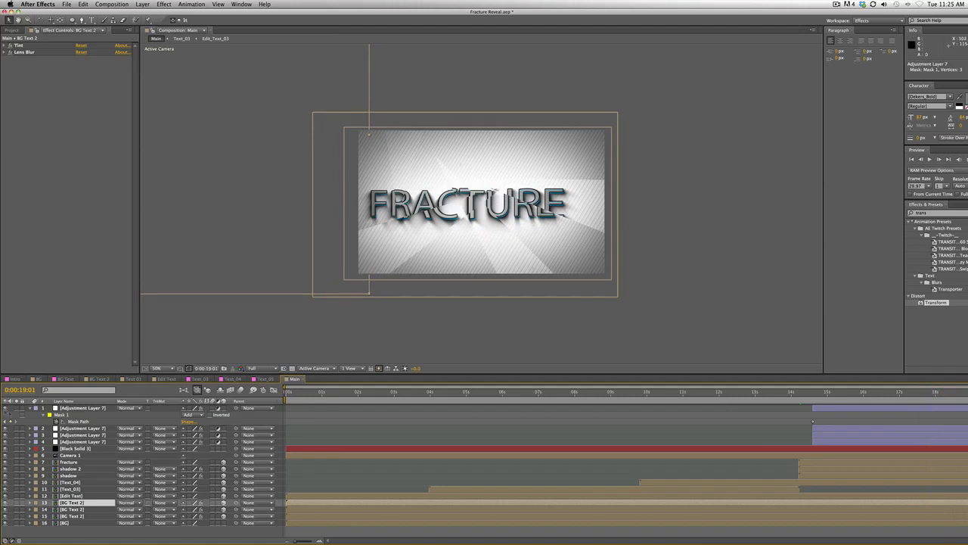
pyautogui.click(31, 408)
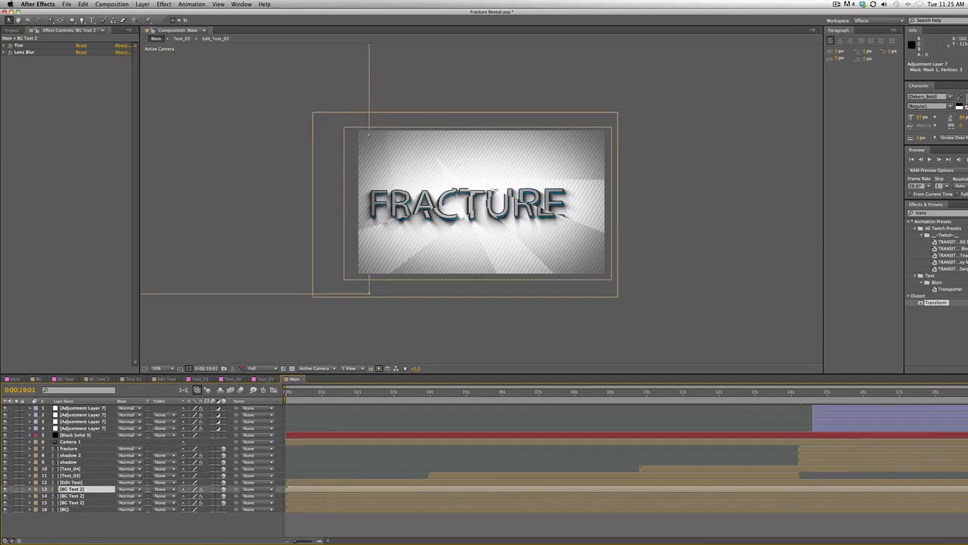
pyautogui.press('KP_0')
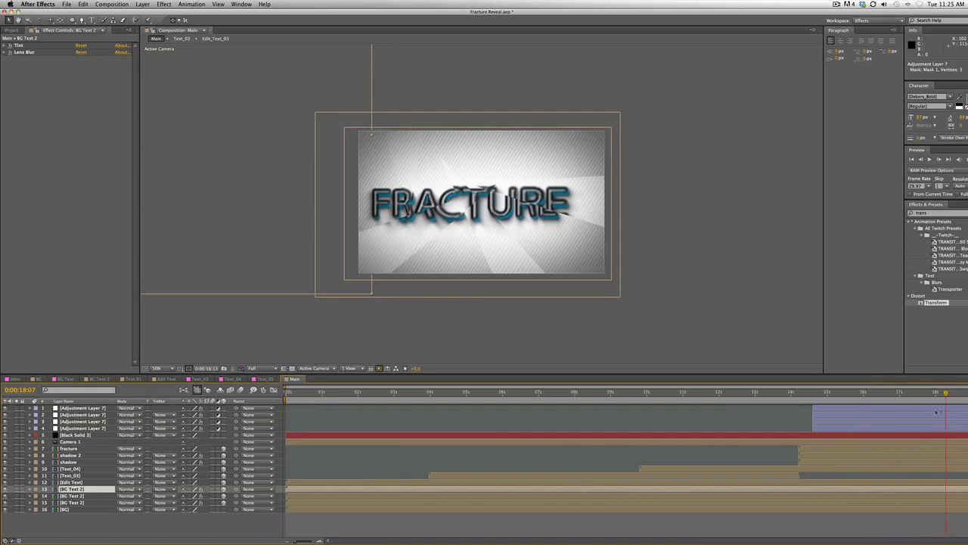
# - At 0:00:06:01, create a black composition-sized solid named Flare
pyautogui.moveTo(653, 425); pyautogui.dragTo(547, 383)
pyautogui.press(',')
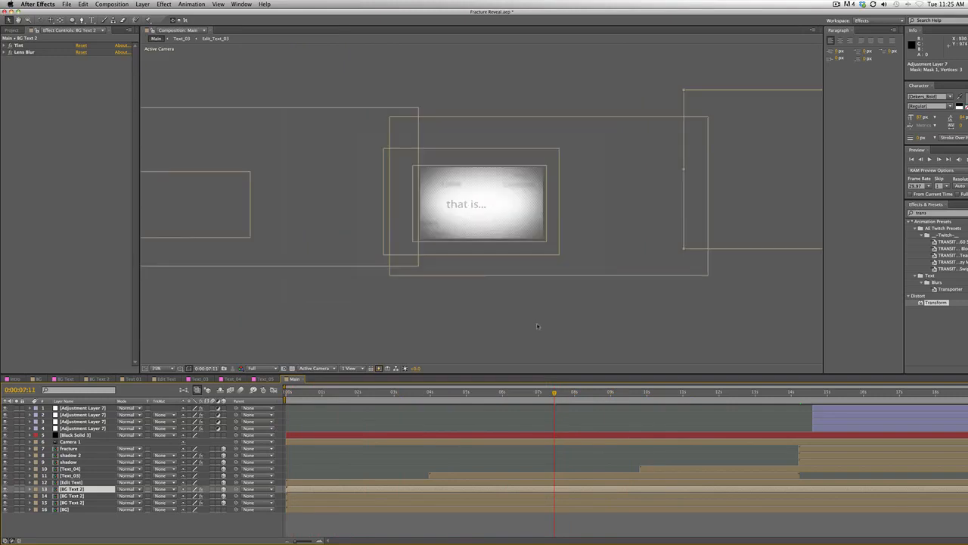
pyautogui.moveTo(555, 397); pyautogui.dragTo(505, 410)
pyautogui.press('.')
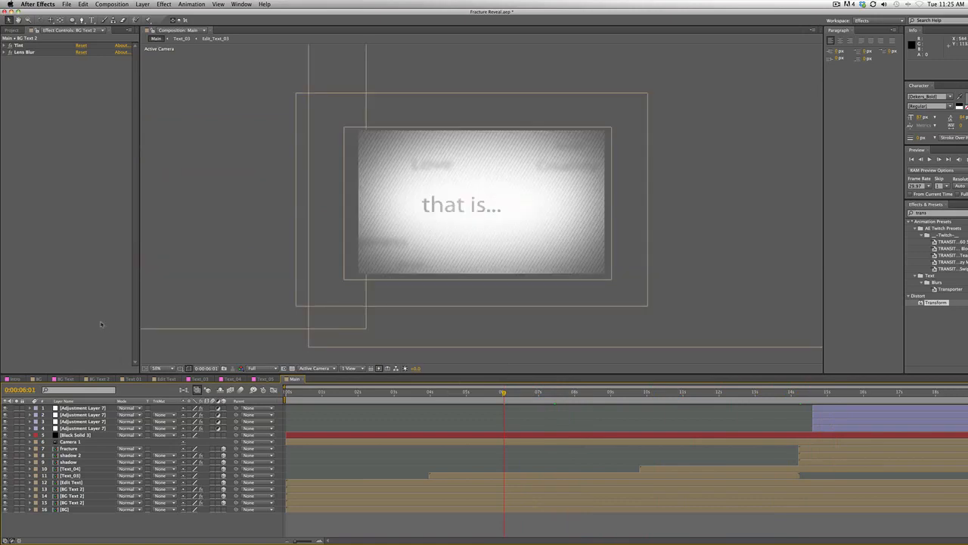
pyautogui.click(138, 3)
pyautogui.moveTo(219, 14)
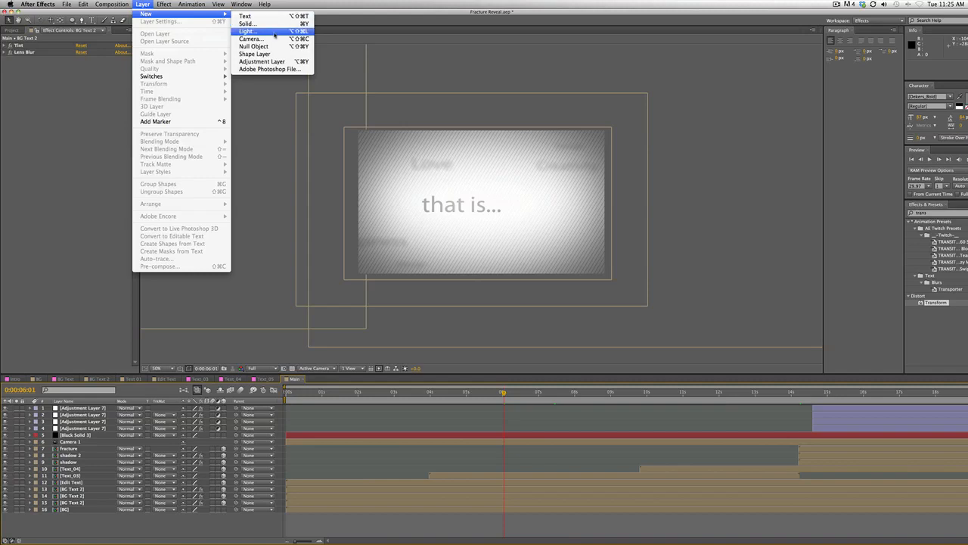
pyautogui.click(248, 23)
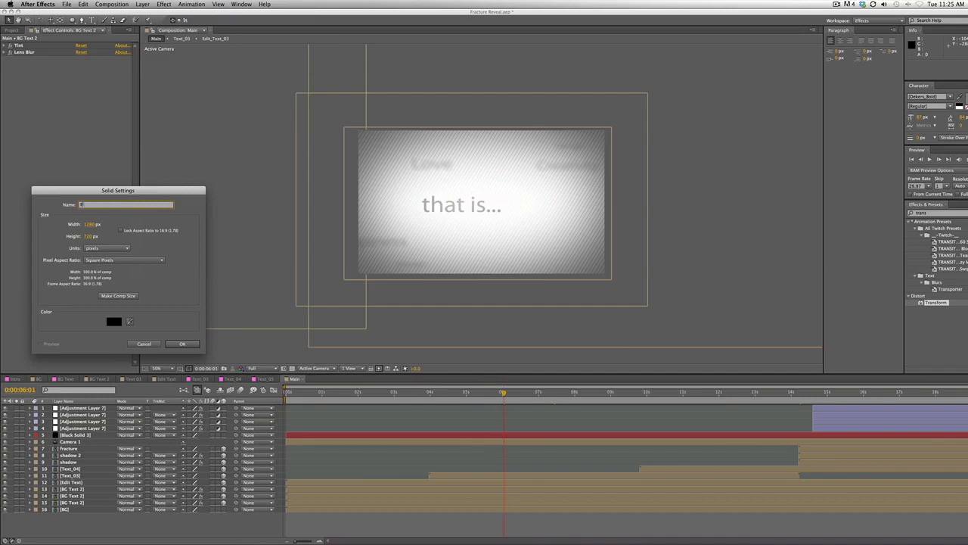
pyautogui.write('Flare')
pyautogui.press('Return')
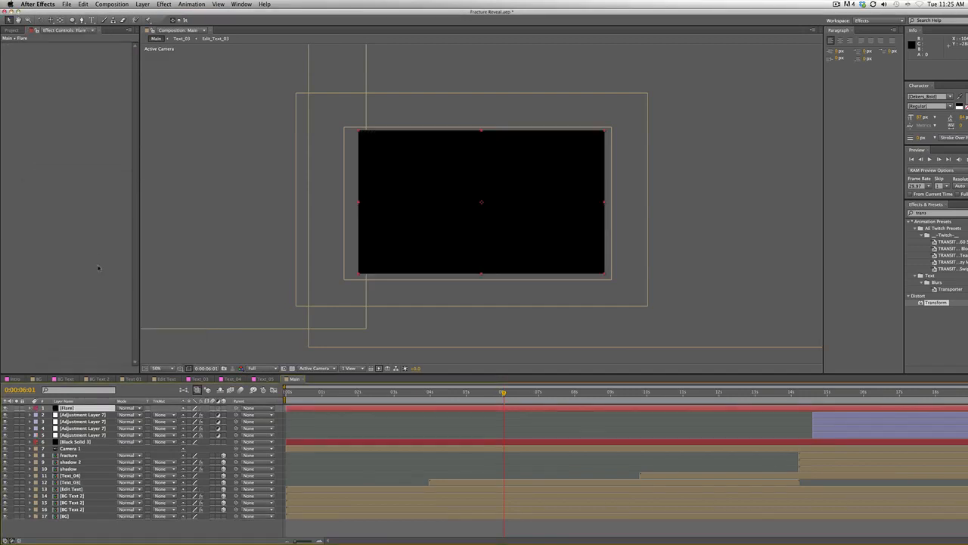
# - Apply the Video Copilot Optical Flares effect to the Flare solid
pyautogui.click(163, 4)
pyautogui.moveTo(201, 245)
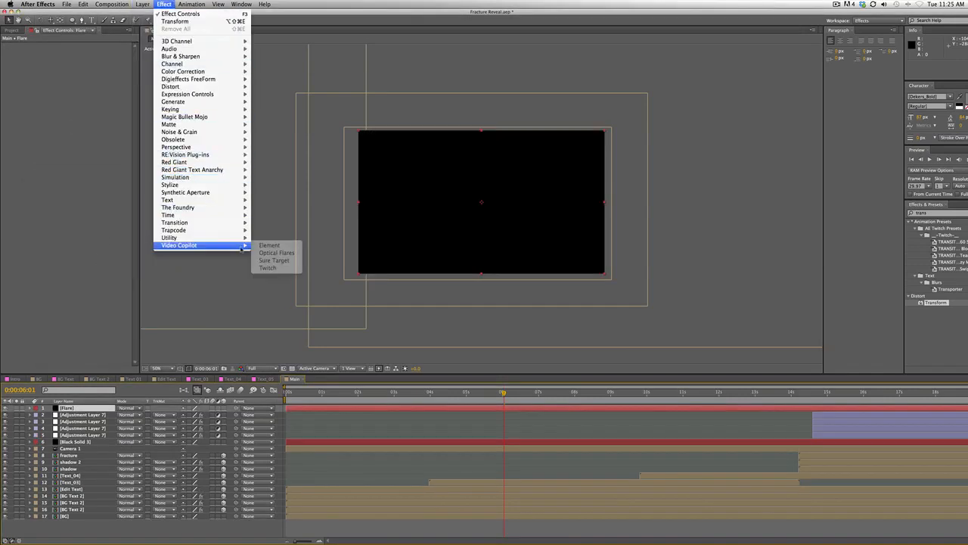
pyautogui.click(276, 252)
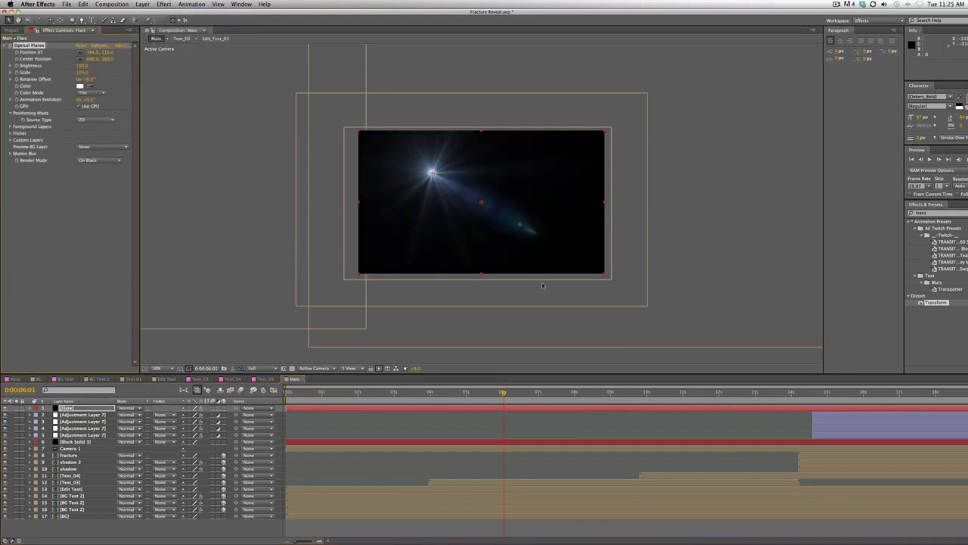
# - Browse the Light and Motion Graphics flare presets and load Blue Spark from the Light set
pyautogui.click(100, 45)
pyautogui.click(630, 314)
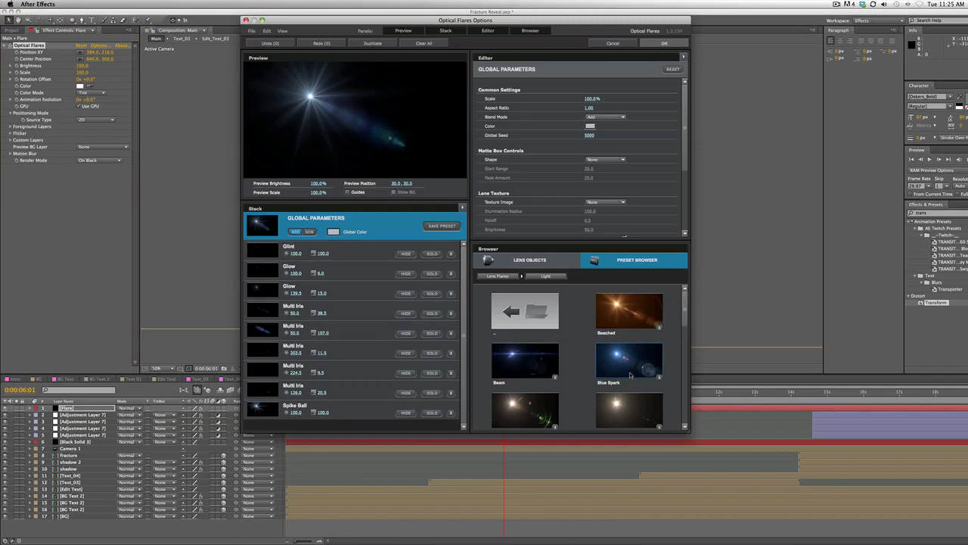
pyautogui.scroll(-10, 657, 386)
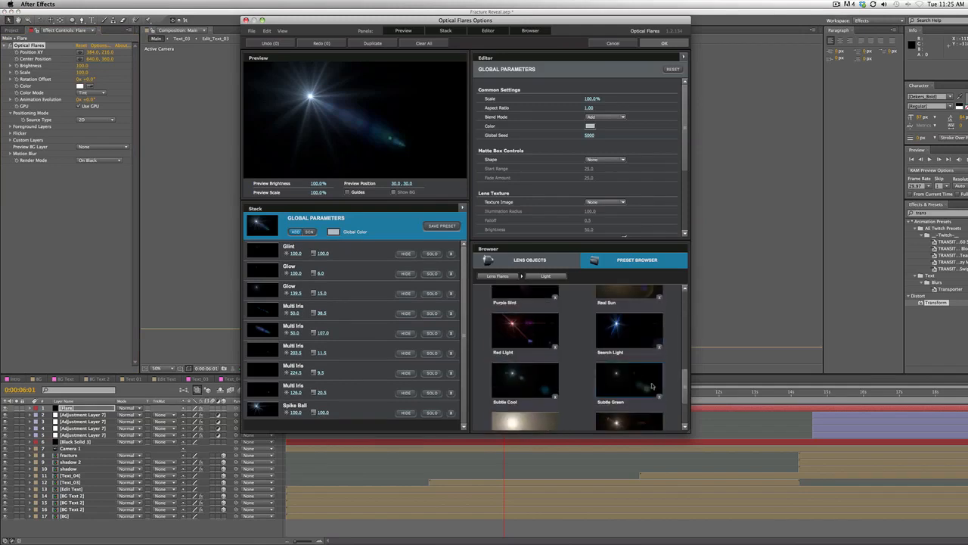
pyautogui.scroll(10, 653, 386)
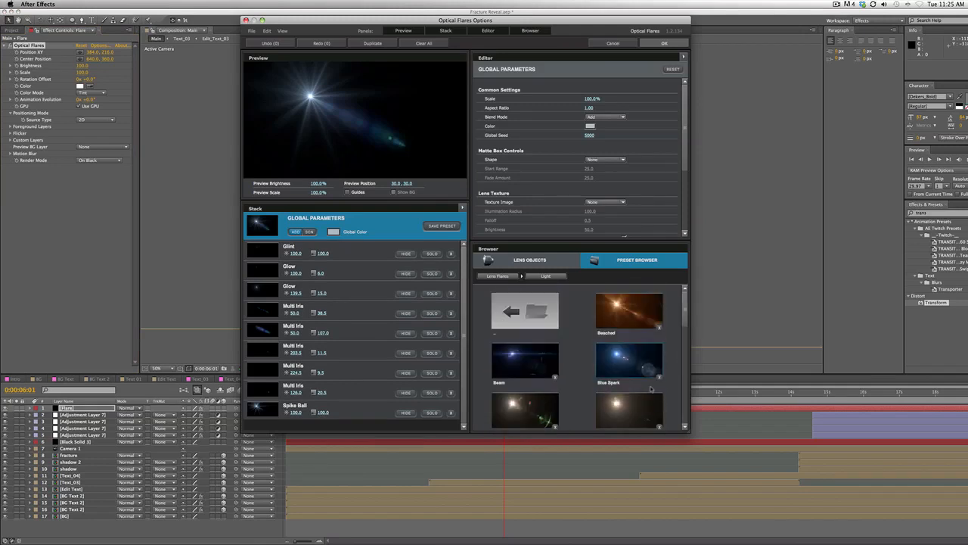
pyautogui.click(526, 311)
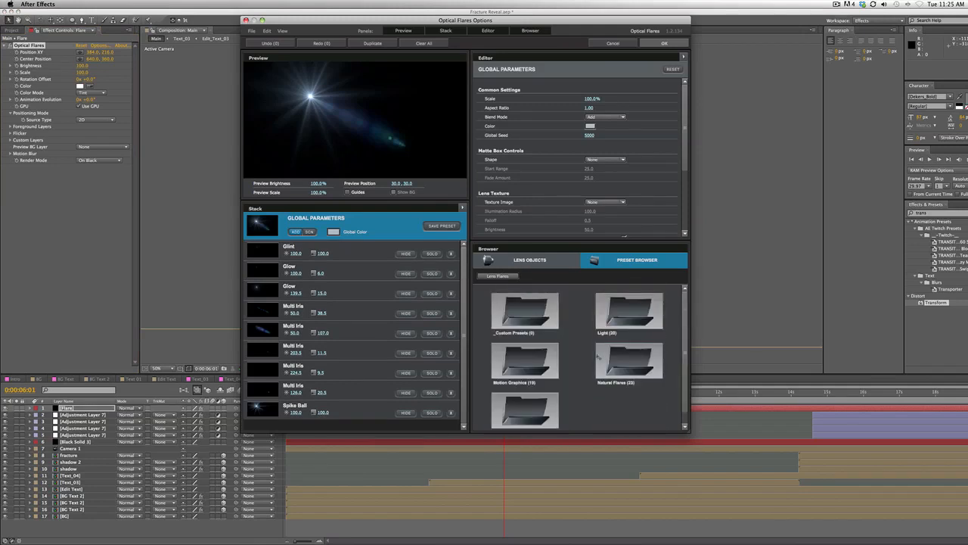
pyautogui.click(554, 372)
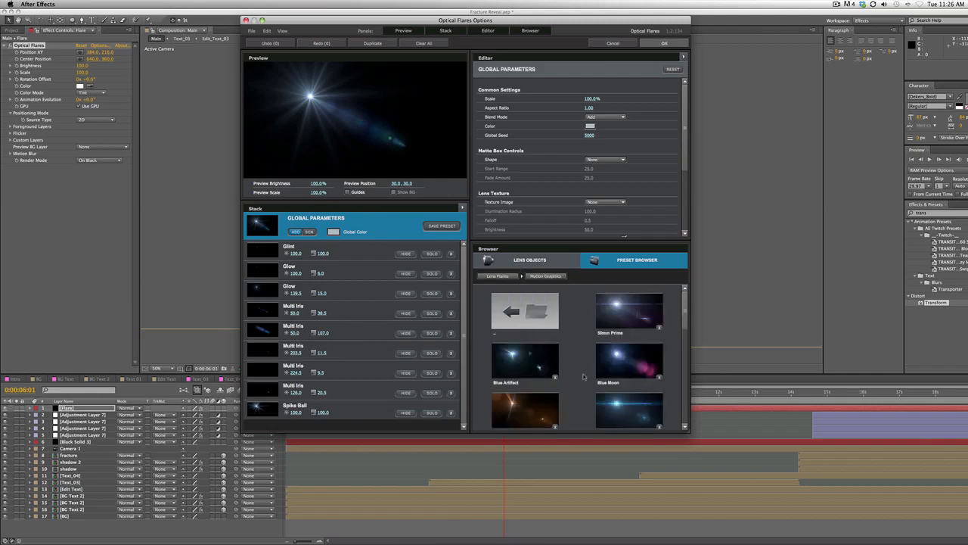
pyautogui.scroll(-10, 584, 376)
pyautogui.scroll(10, 585, 376)
pyautogui.click(541, 314)
pyautogui.click(628, 310)
pyautogui.click(621, 351)
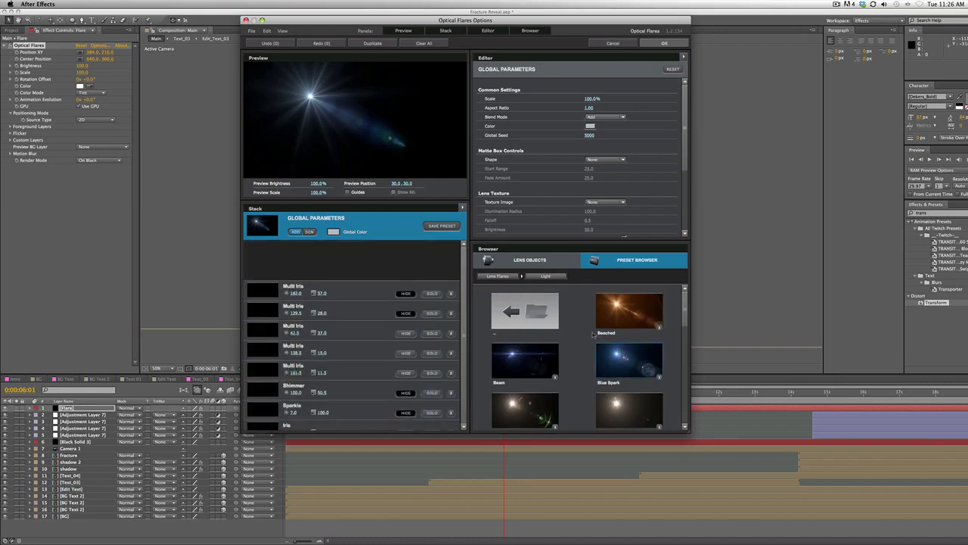
pyautogui.click(663, 43)
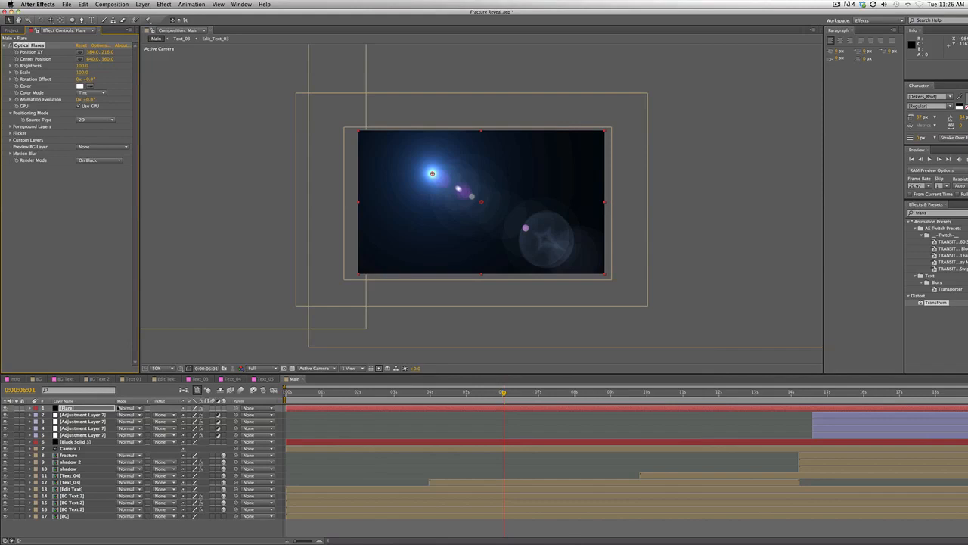
# - Set the Flare layer's blending mode to Add and move the flare's light source above the frame to about 1092, -162
pyautogui.click(126, 407)
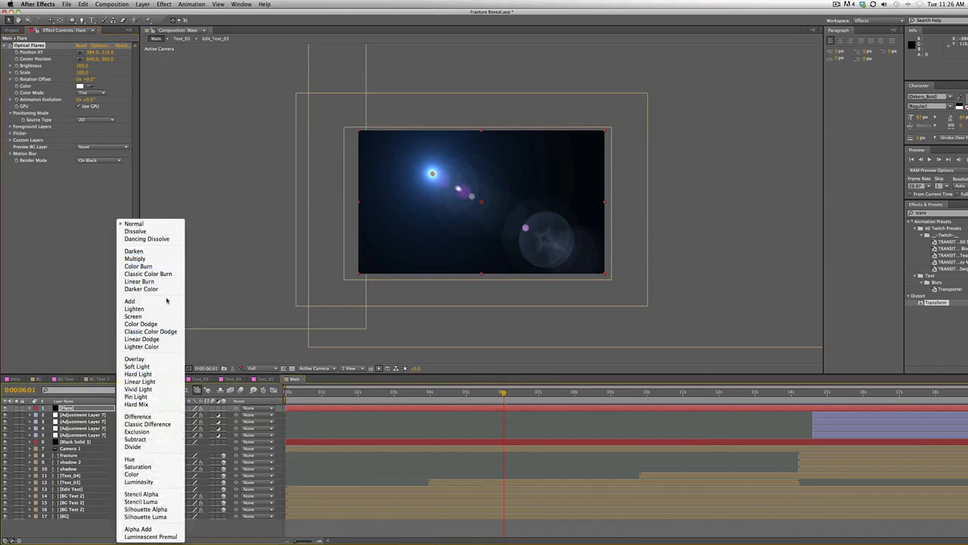
pyautogui.click(131, 301)
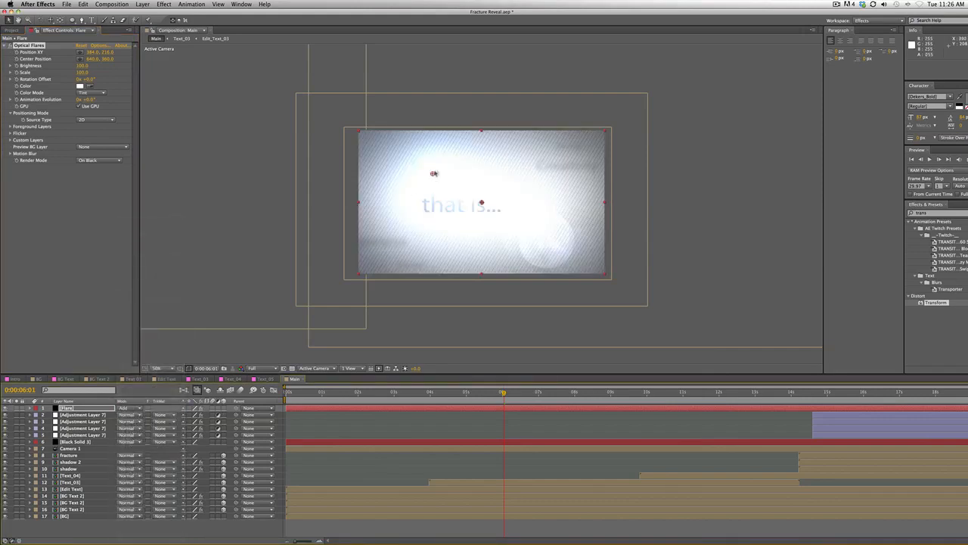
pyautogui.moveTo(433, 174); pyautogui.dragTo(562, 108)
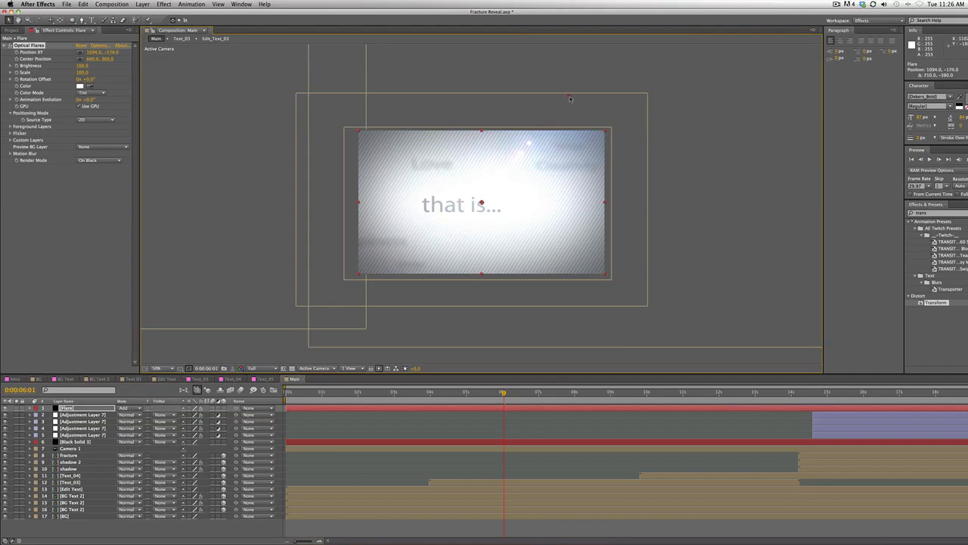
pyautogui.press('space')
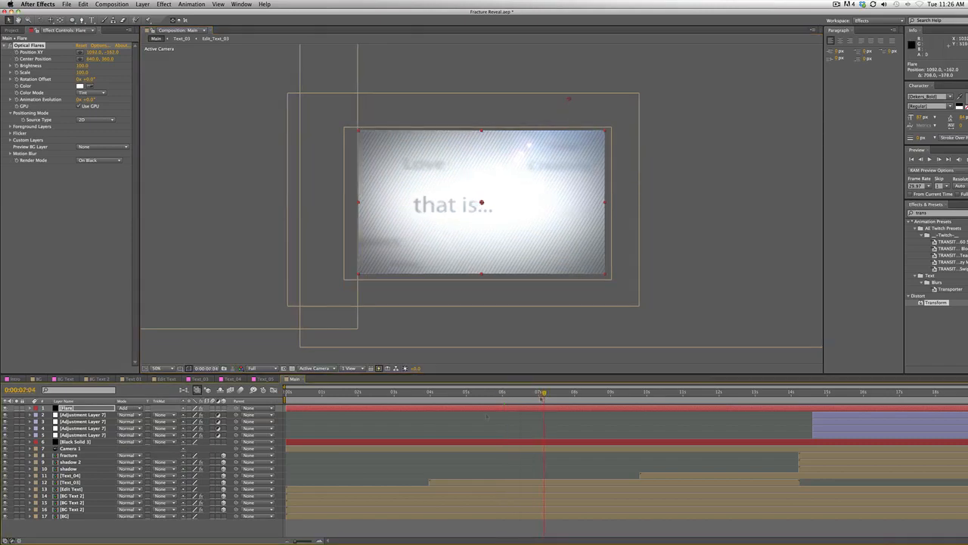
# - Make the Flare layer 3D, move it over the "that is..." text to about X -1471.6, Y 219.2, and check the frames back to 0:00:03:08
pyautogui.click(224, 409)
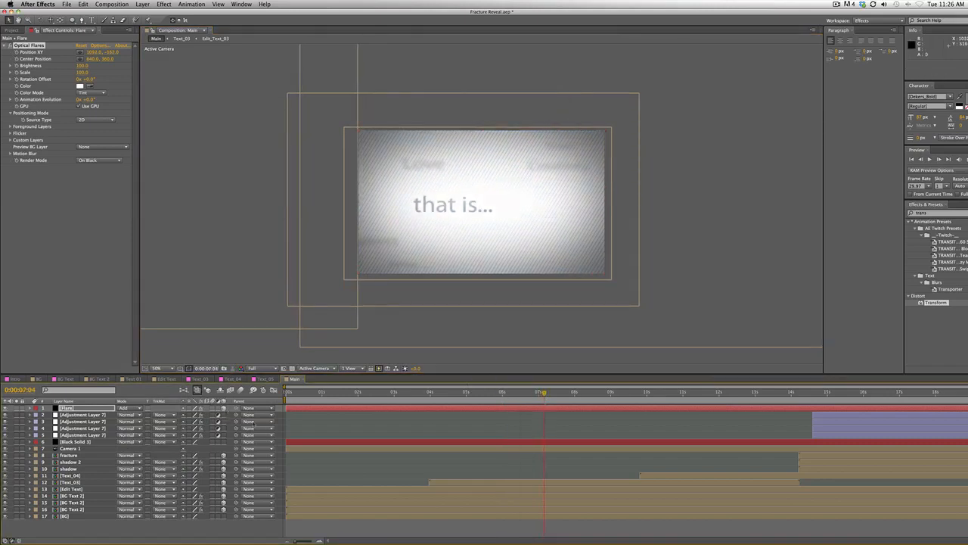
pyautogui.scroll(-4, 571, 294)
pyautogui.moveTo(647, 236); pyautogui.dragTo(494, 219)
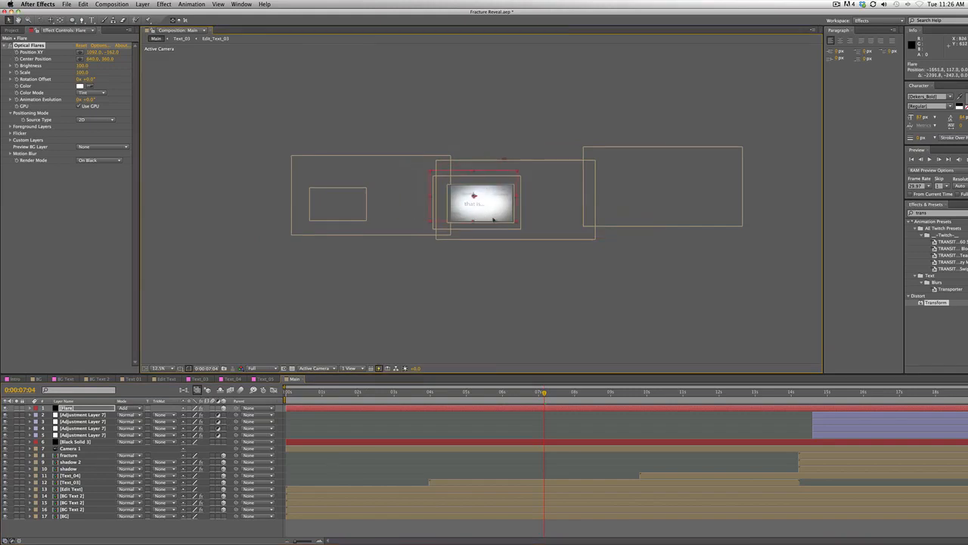
pyautogui.scroll(4, 502, 199)
pyautogui.scroll(-2, 492, 199)
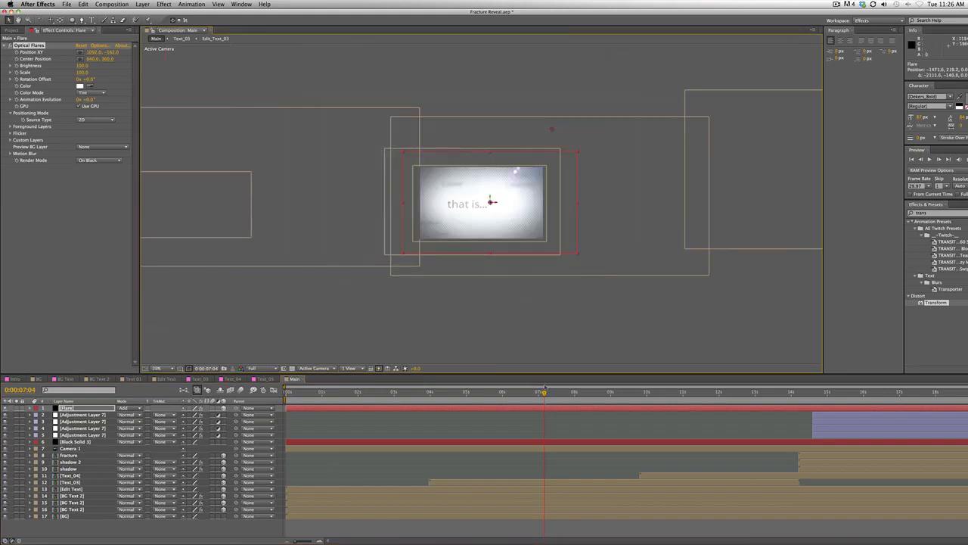
pyautogui.moveTo(542, 395); pyautogui.dragTo(405, 395)
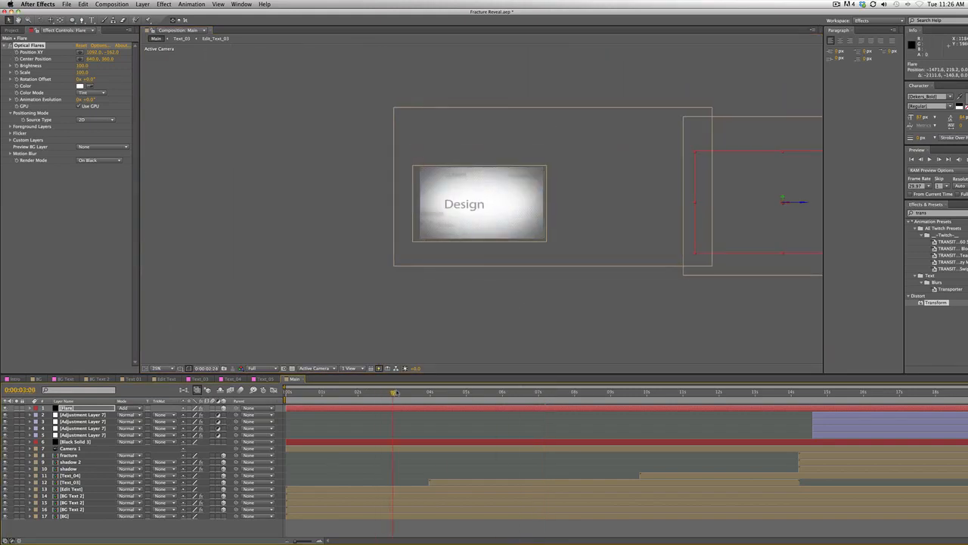
pyautogui.scroll(4, 448, 328)
pyautogui.scroll(-2, 445, 296)
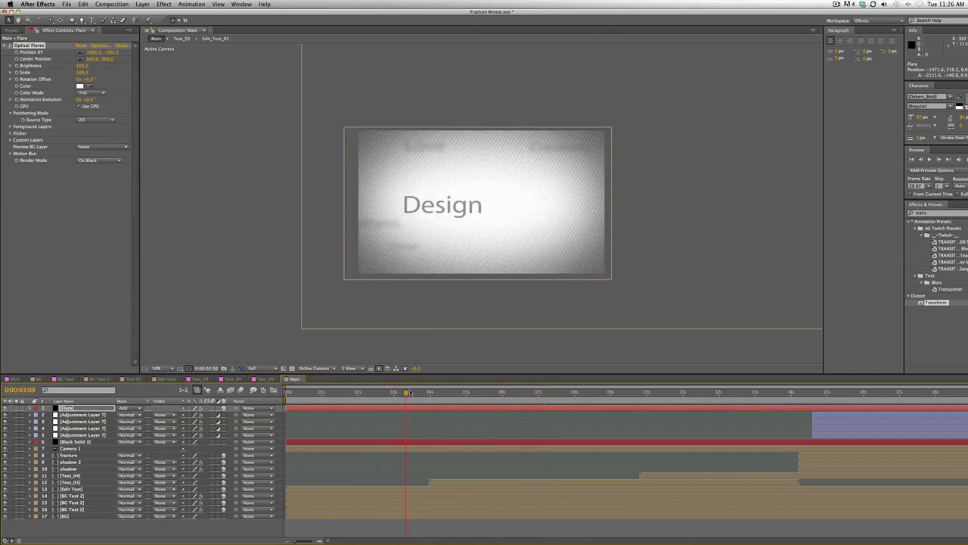
# - Add a full-size elliptical mask to the Flare layer, feather it 74 pixels, and check the light at 0:00:07:21
pyautogui.moveTo(407, 393); pyautogui.dragTo(449, 402)
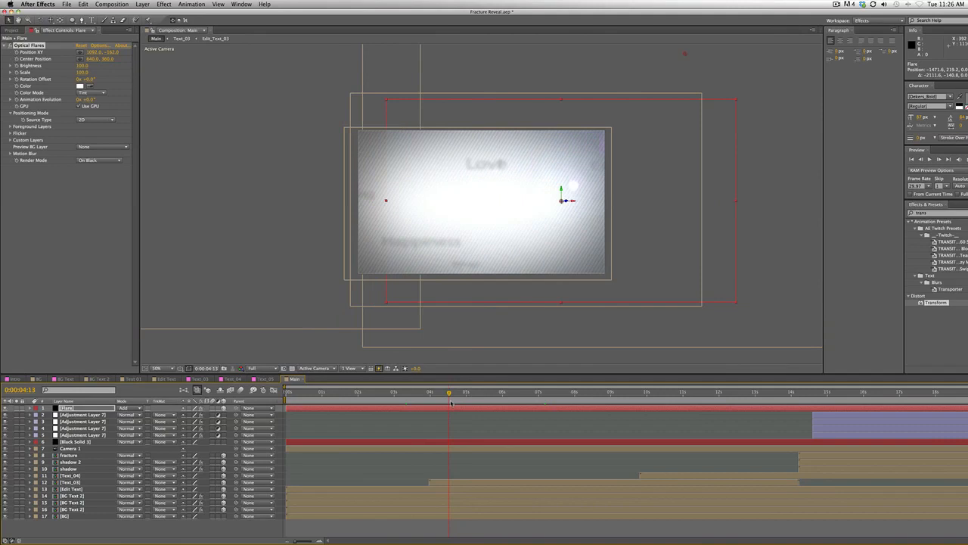
pyautogui.doubleClick(73, 20)
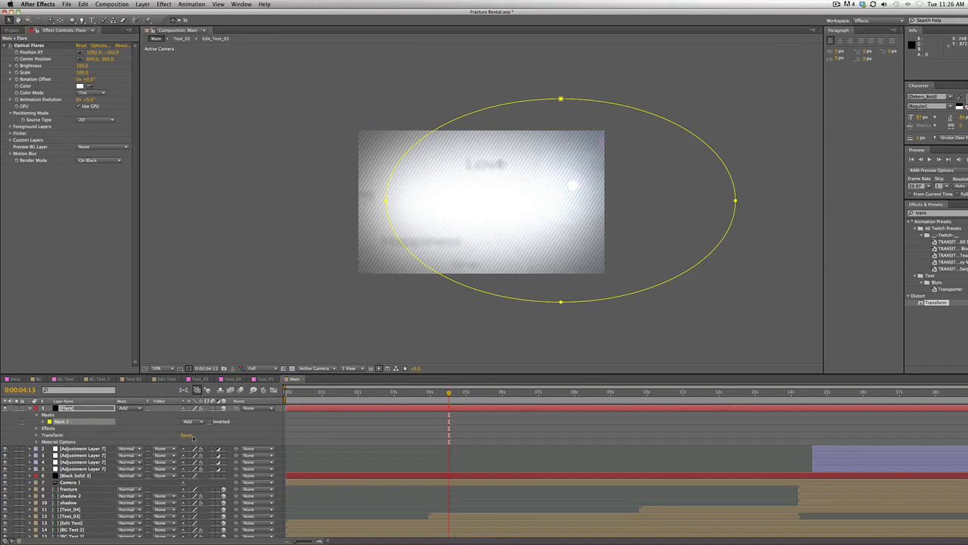
pyautogui.press('f')
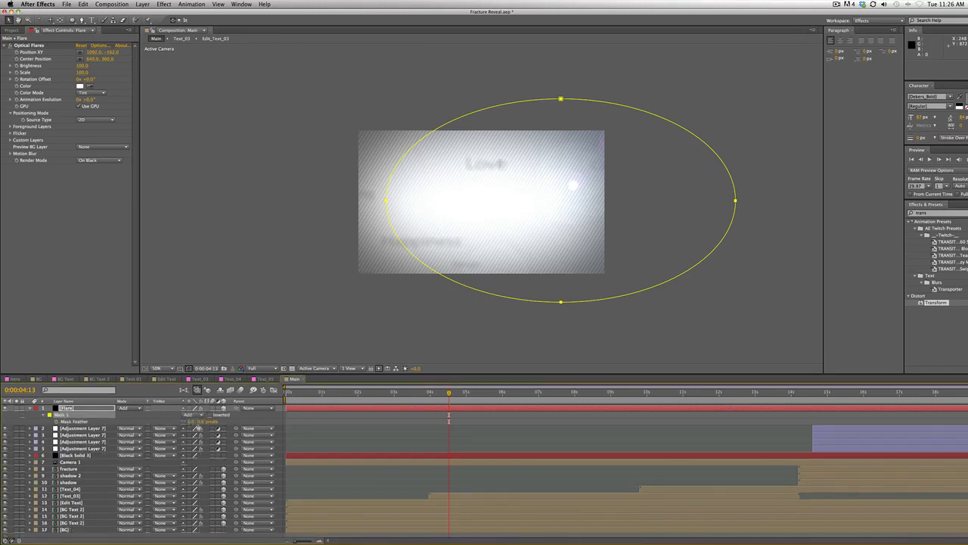
pyautogui.click(199, 422)
pyautogui.click(434, 355)
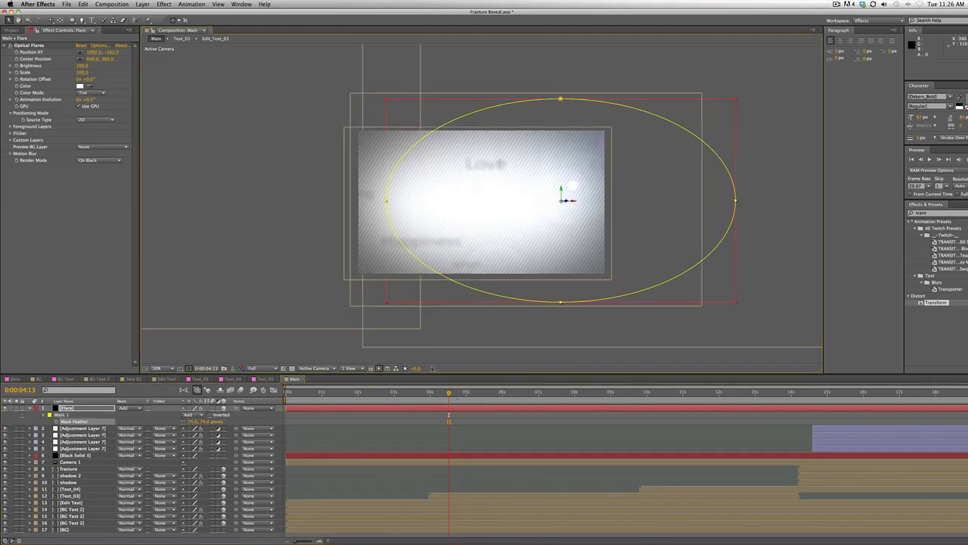
pyautogui.moveTo(455, 395); pyautogui.dragTo(569, 395)
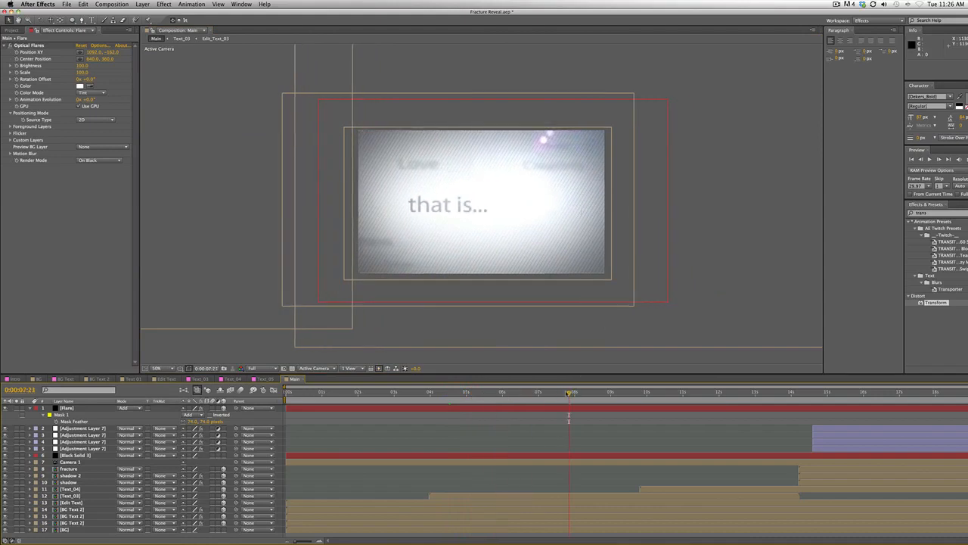
# - At 0:00:09:20, duplicate the Flare layer and move the copy over the next text area to about X 454.2, Y 247.4
pyautogui.moveTo(574, 393); pyautogui.dragTo(639, 408)
pyautogui.scroll(-4, 530, 312)
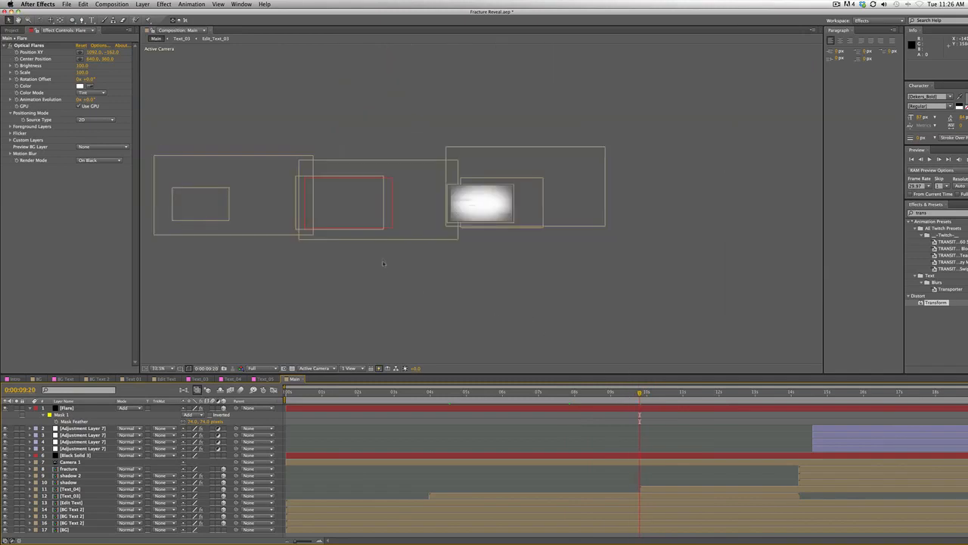
pyautogui.click(387, 228)
pyautogui.press('super+d')
pyautogui.moveTo(392, 227); pyautogui.dragTo(523, 228)
pyautogui.scroll(3, 522, 228)
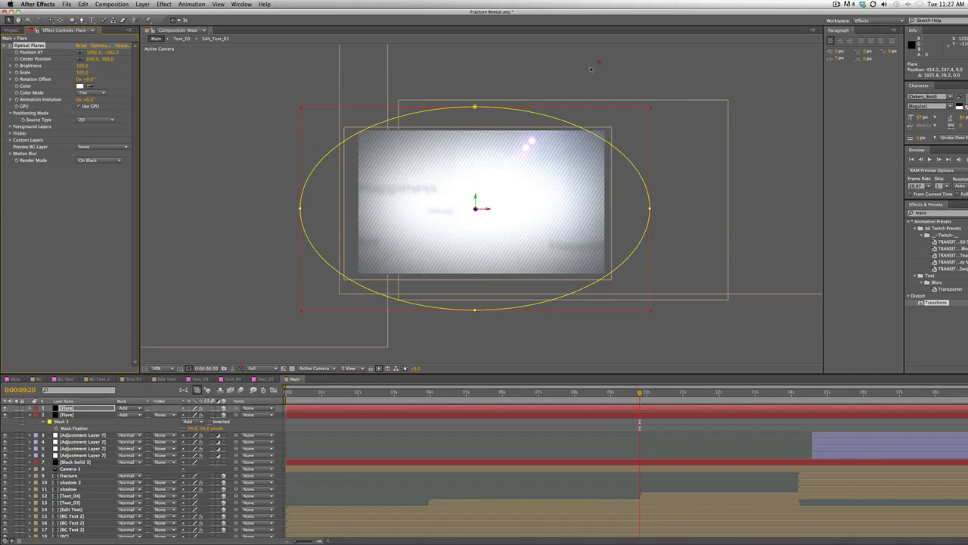
# - Move the copied flare's light source to the frame's upper-left corner and check it against the "Beyond repair ..." text at 0:00:11:09
pyautogui.moveTo(599, 65); pyautogui.dragTo(322, 84)
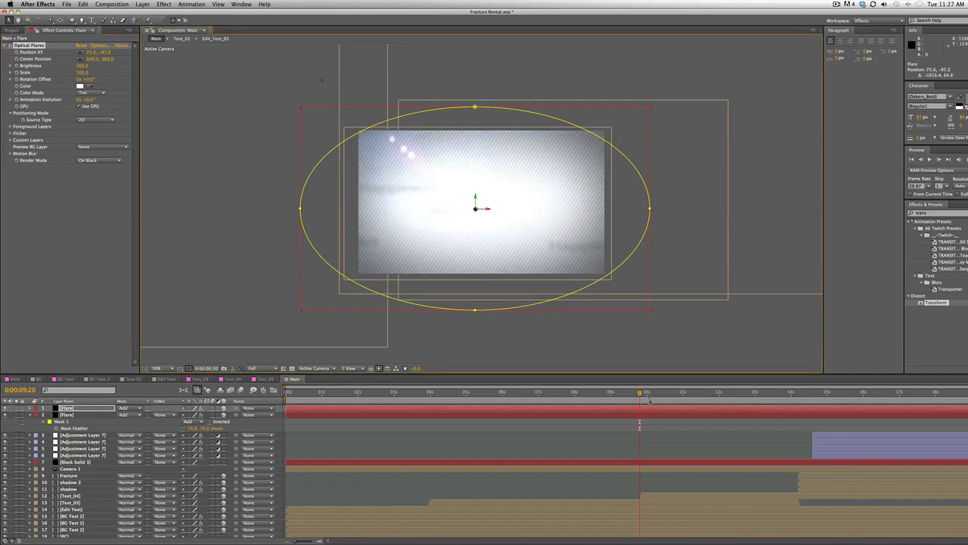
pyautogui.press('space')
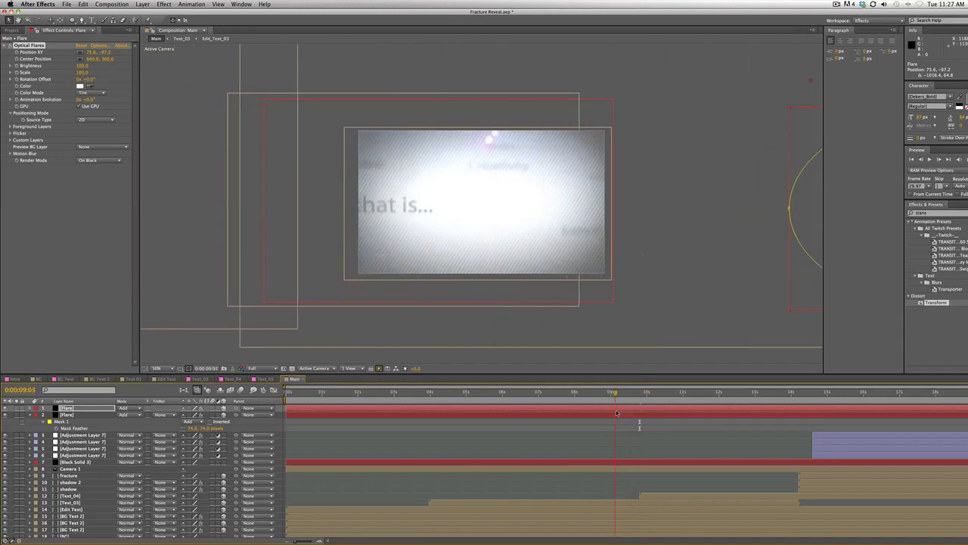
pyautogui.moveTo(632, 411); pyautogui.dragTo(659, 411)
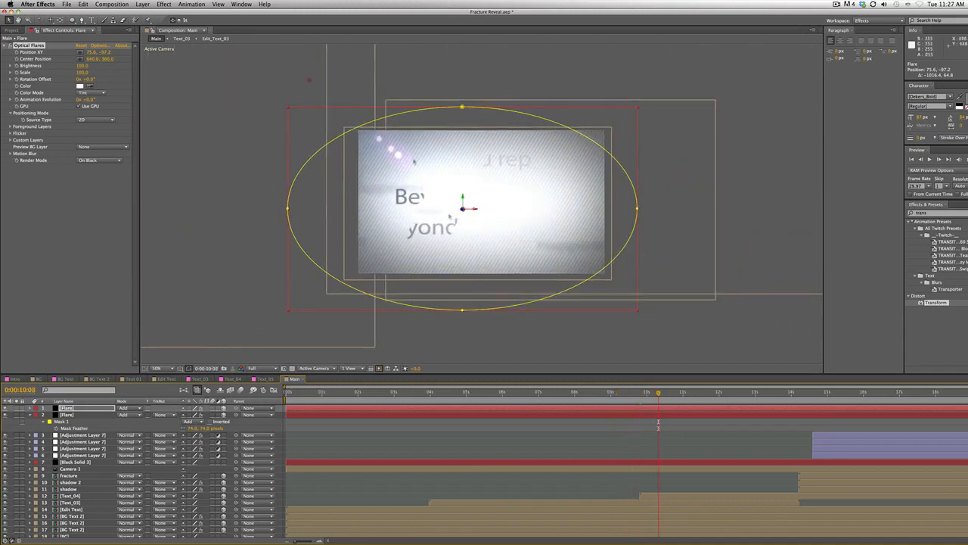
pyautogui.moveTo(309, 78); pyautogui.dragTo(355, 132)
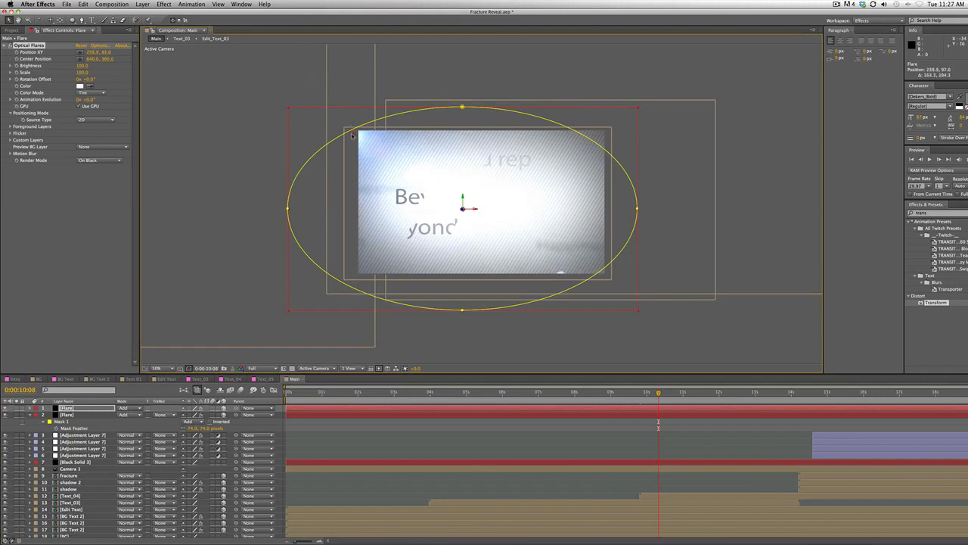
pyautogui.click(667, 354)
pyautogui.moveTo(657, 394); pyautogui.dragTo(697, 396)
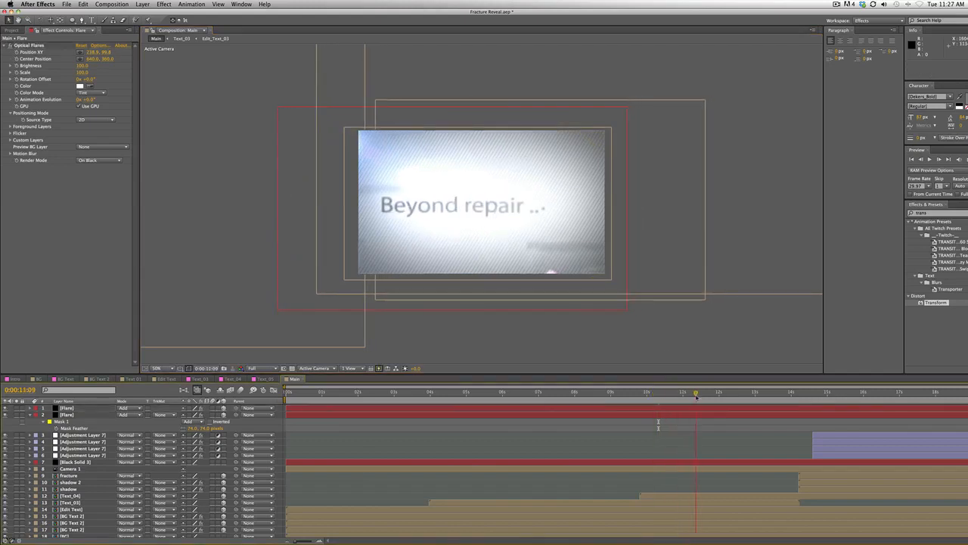
# - Tint the "Beyond repair ..." flare a saturated blue and reduce its brightness
pyautogui.click(79, 86)
pyautogui.moveTo(137, 239); pyautogui.dragTo(140, 255)
pyautogui.click(122, 215)
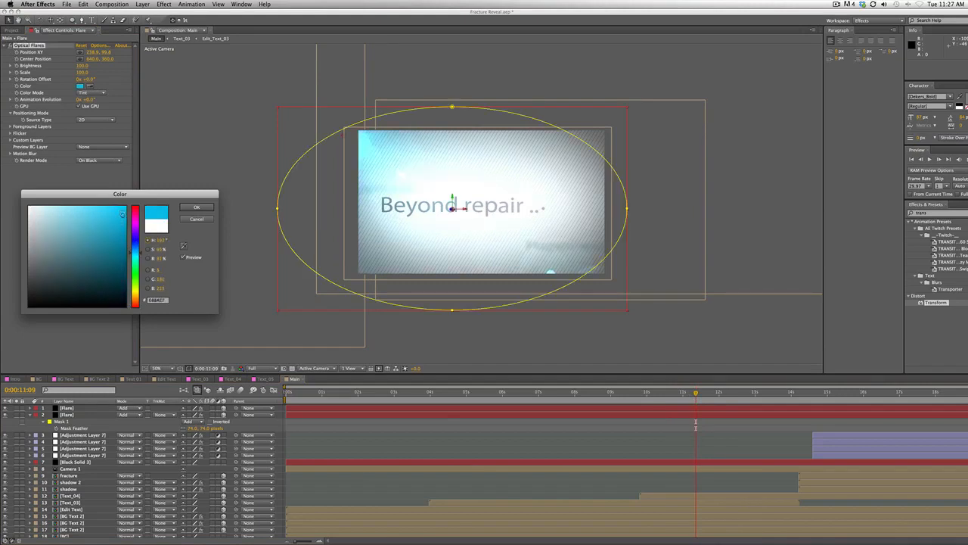
pyautogui.moveTo(121, 218); pyautogui.dragTo(136, 249)
pyautogui.click(196, 206)
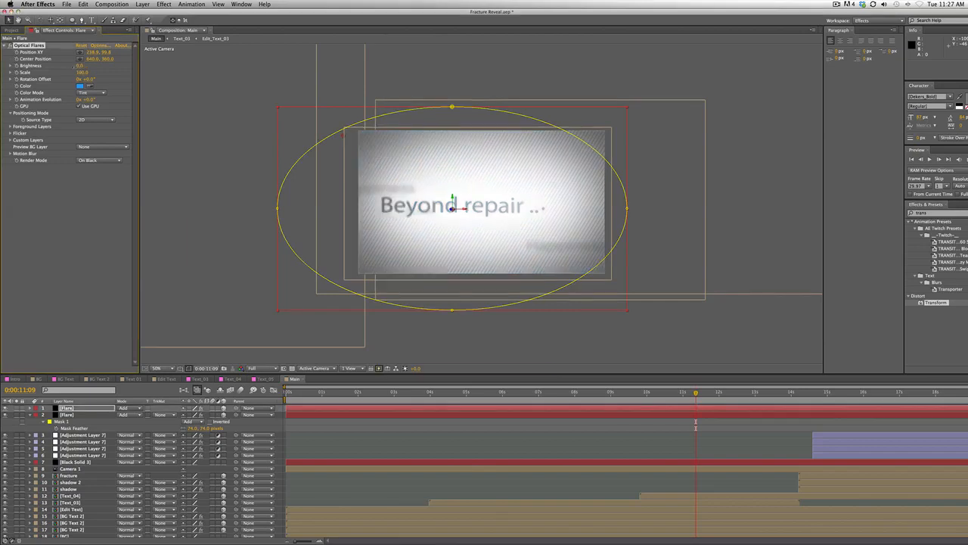
pyautogui.click(236, 178)
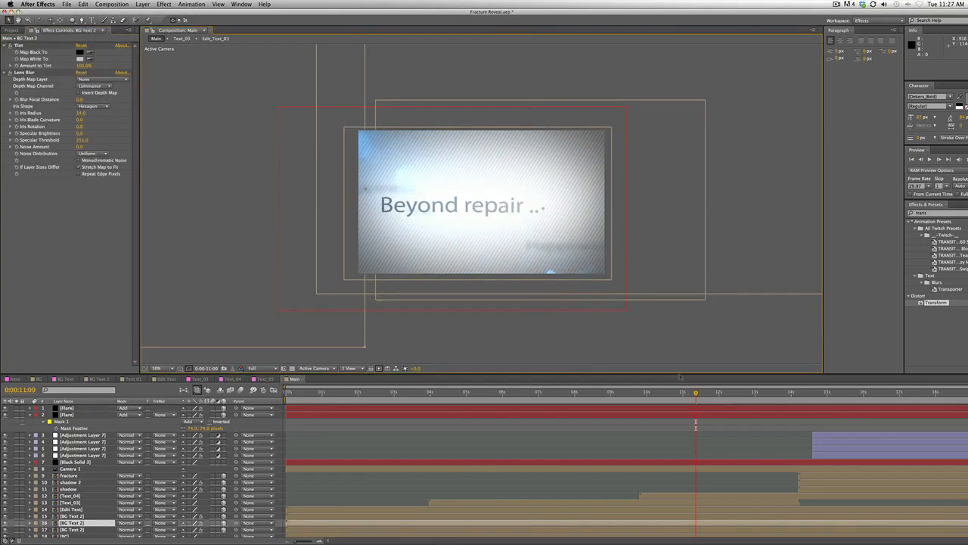
# - Tint the "that is..." flare a matching saturated blue at 0:00:07:15 and adjust its brightness
pyautogui.moveTo(696, 395); pyautogui.dragTo(560, 399)
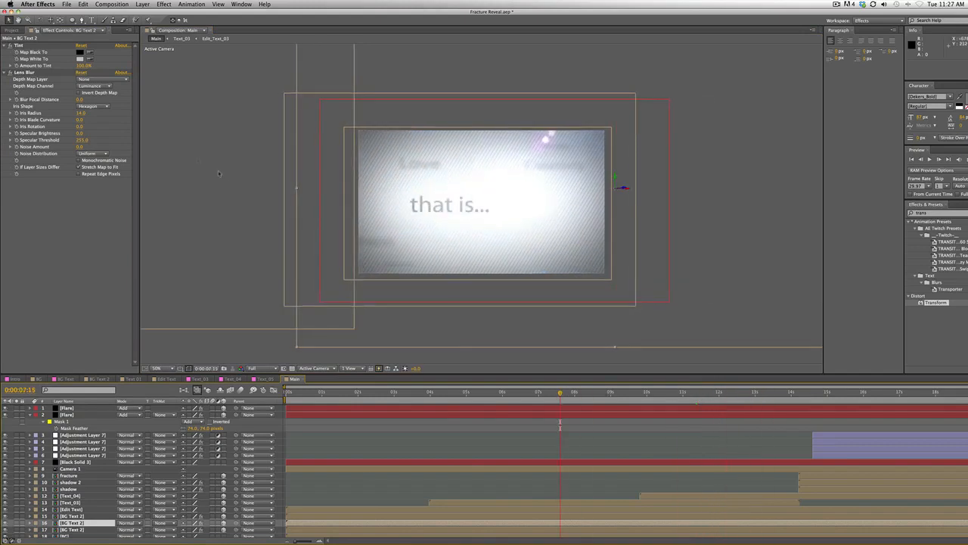
pyautogui.click(81, 416)
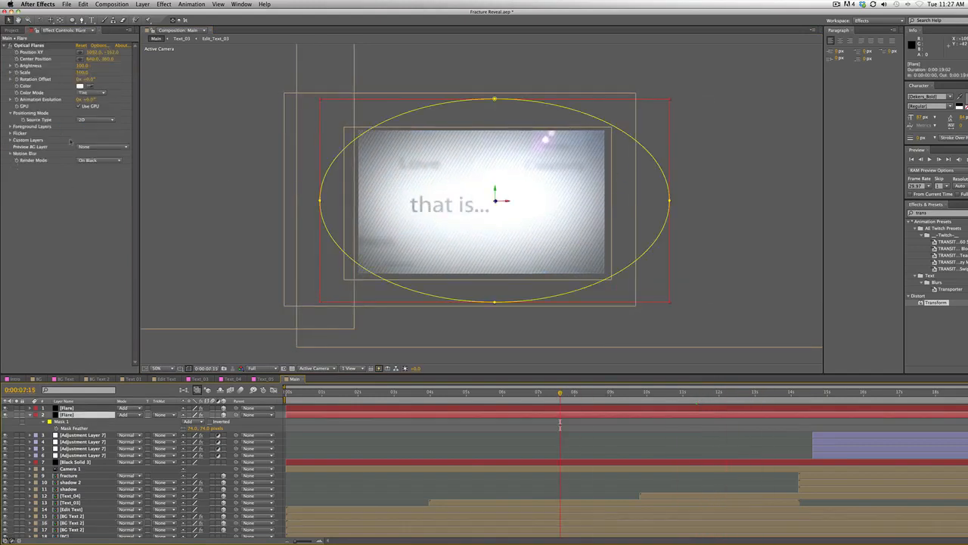
pyautogui.click(80, 86)
pyautogui.moveTo(133, 257); pyautogui.dragTo(132, 249)
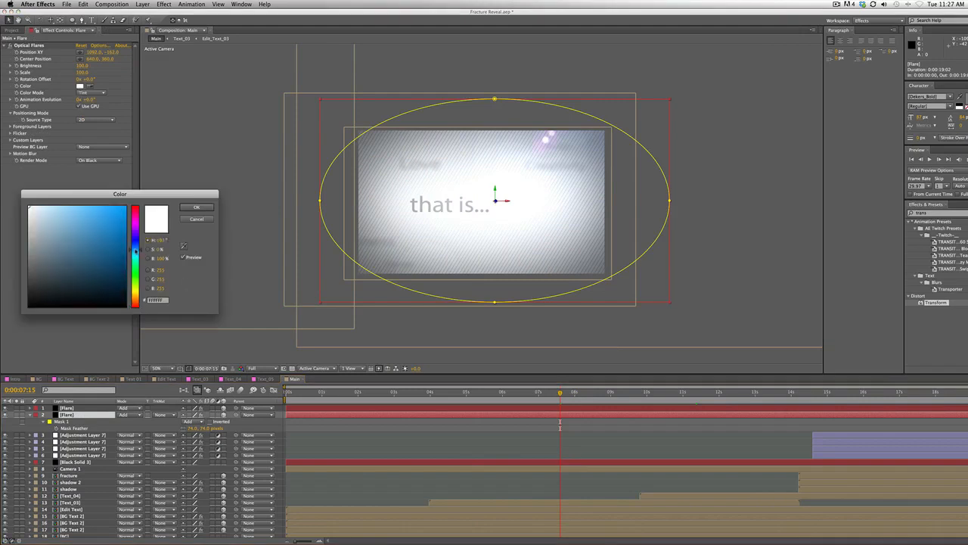
pyautogui.click(117, 210)
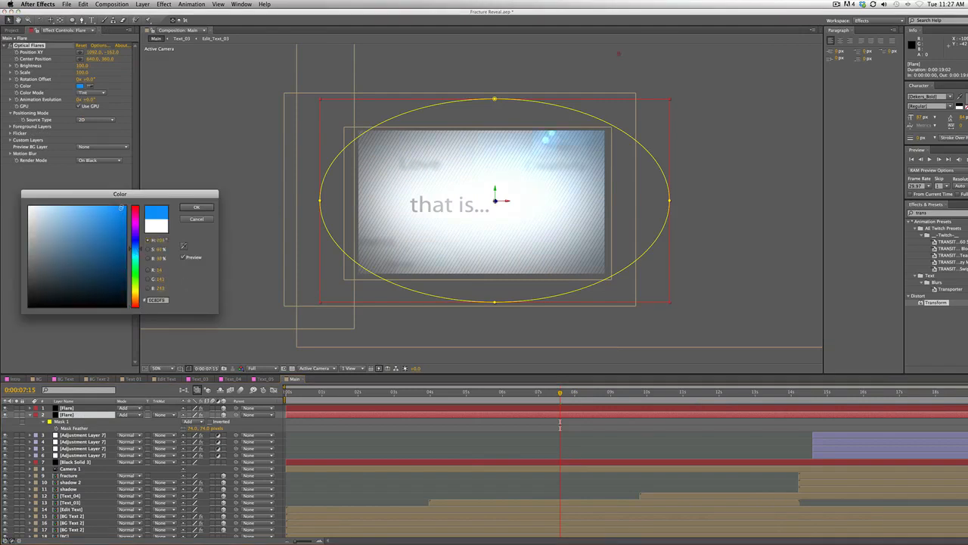
pyautogui.click(195, 207)
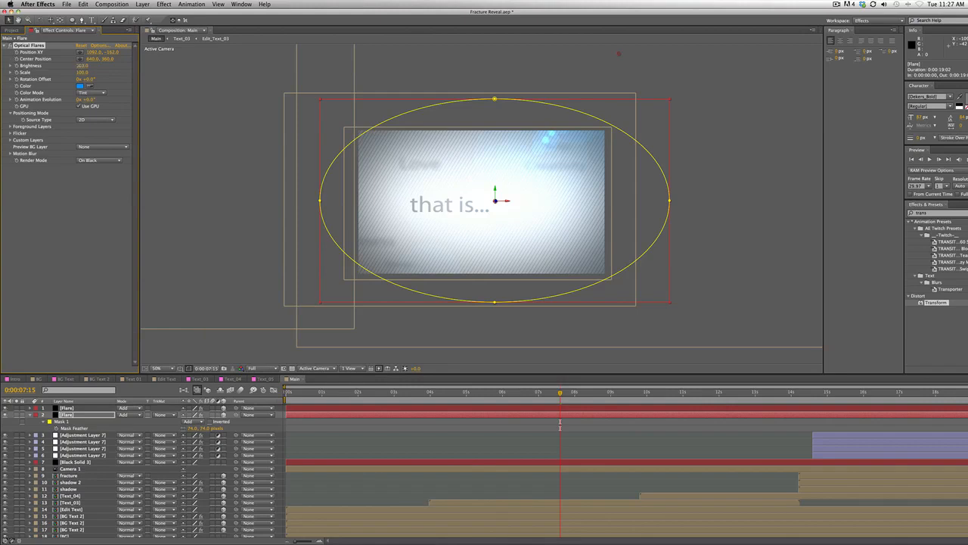
pyautogui.moveTo(80, 66); pyautogui.dragTo(78, 66)
pyautogui.click(75, 529)
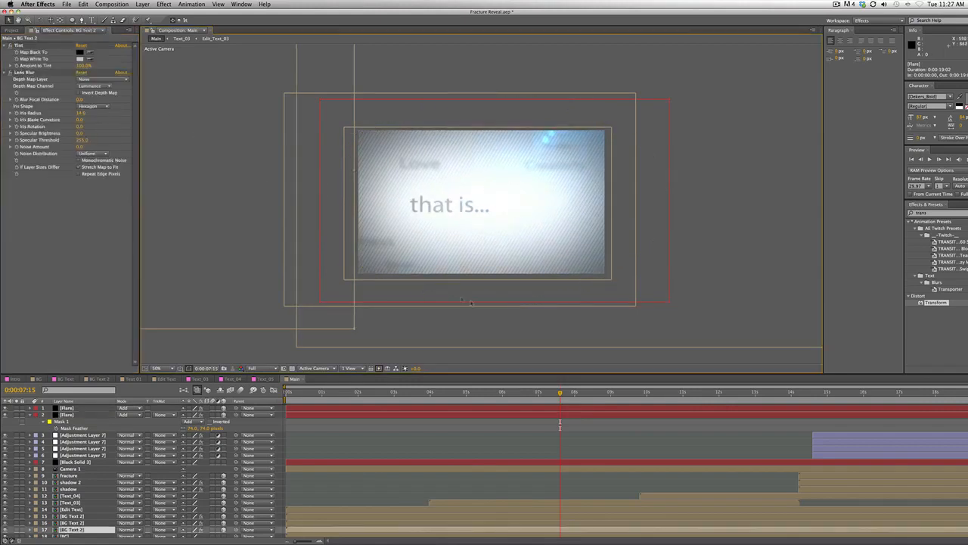
# - At 0:00:15:19, duplicate the blue Flare layer and move the copy over the FRACTURE title to about X 2706.6, Y 224.9
pyautogui.moveTo(560, 394); pyautogui.dragTo(822, 438)
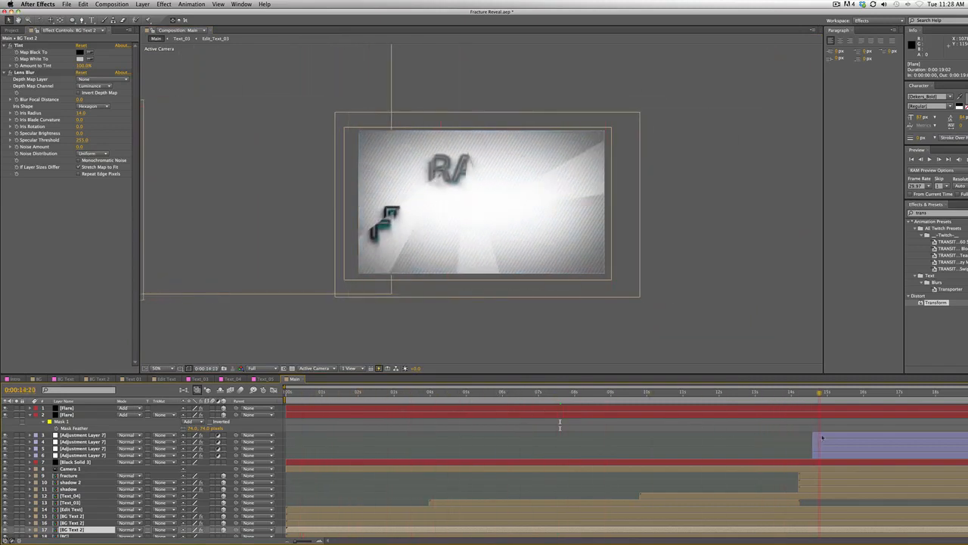
pyautogui.press('space')
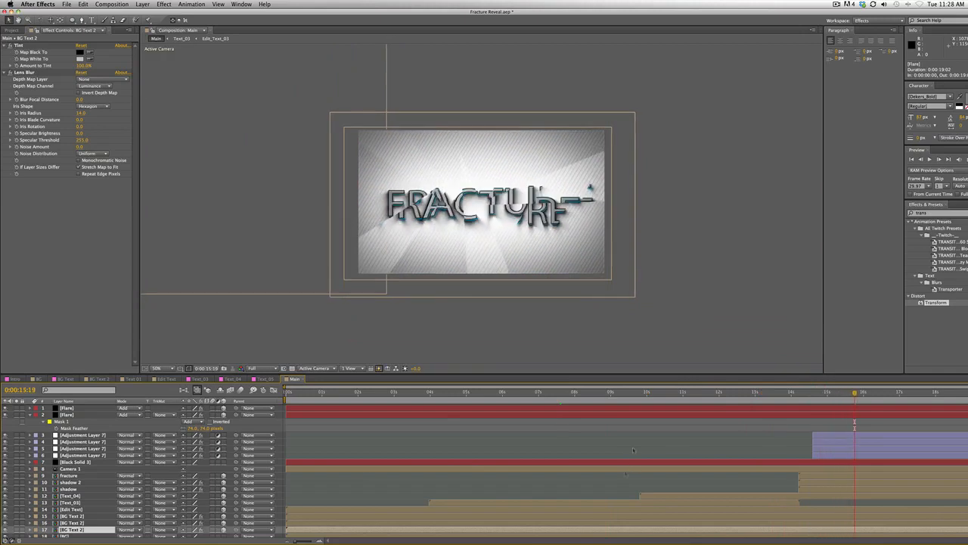
pyautogui.click(83, 408)
pyautogui.press('super+d')
pyautogui.press(',')
pyautogui.press(',')
pyautogui.press(',')
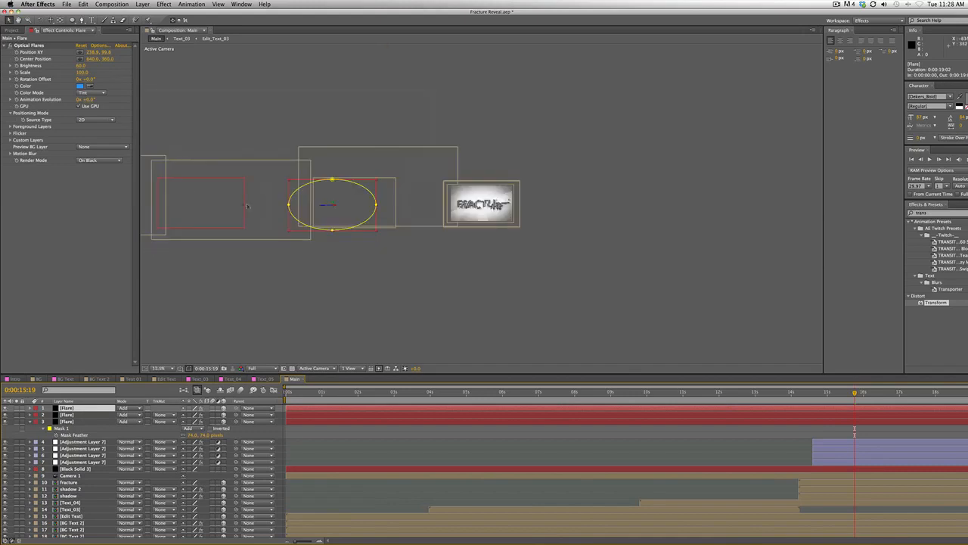
pyautogui.moveTo(370, 217); pyautogui.dragTo(526, 224)
pyautogui.press('.')
pyautogui.press('.')
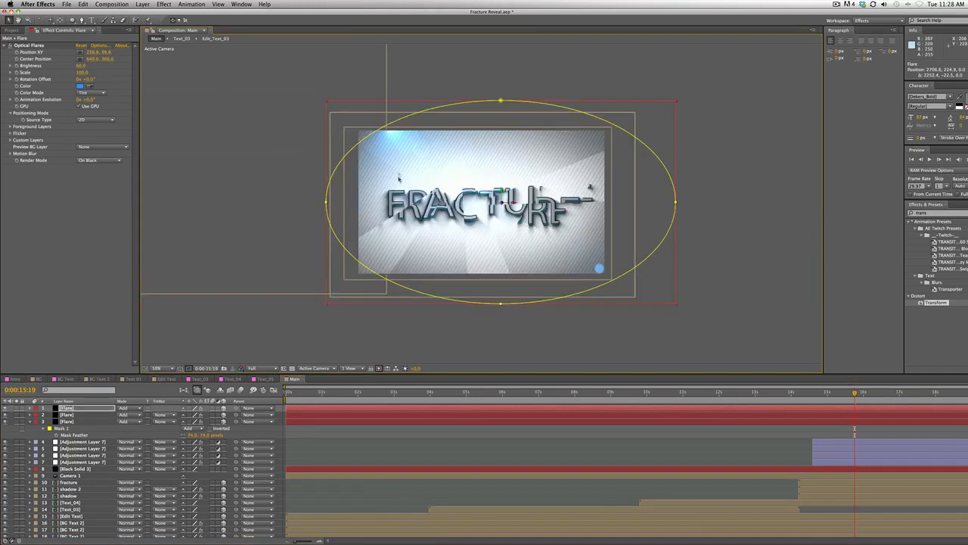
# - Move the FRACTURE flare's light source above the title to about 757, -39, set its brightness to about 80, and check back to 0:00:14:06
pyautogui.moveTo(83, 67); pyautogui.dragTo(88, 68)
pyautogui.click(36, 53)
pyautogui.press(',')
pyautogui.press('.')
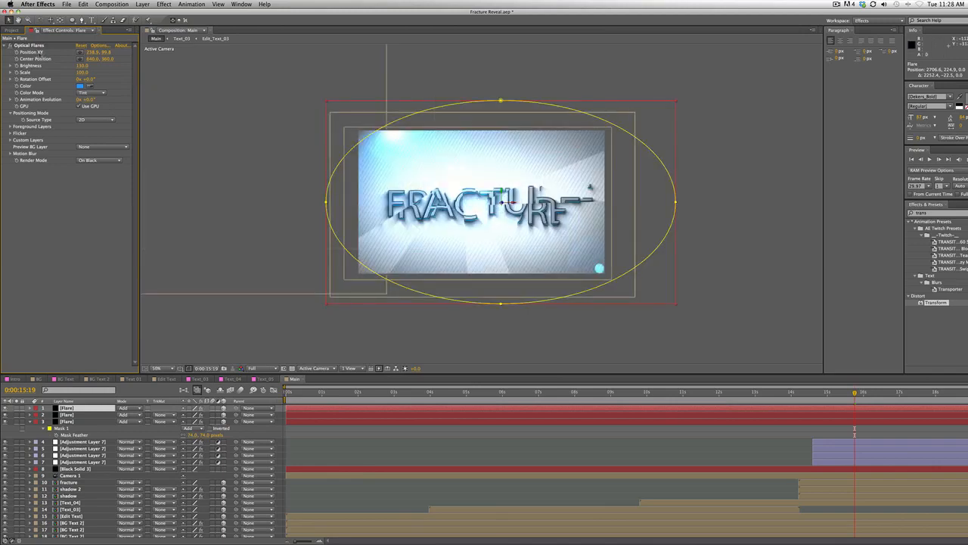
pyautogui.click(29, 47)
pyautogui.moveTo(391, 131); pyautogui.dragTo(543, 93)
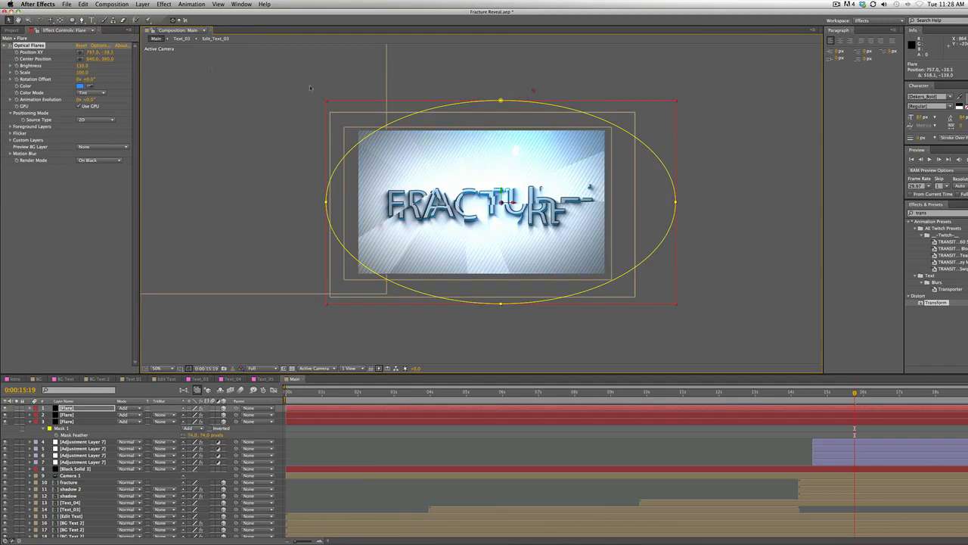
pyautogui.moveTo(81, 67); pyautogui.dragTo(63, 66)
pyautogui.click(722, 217)
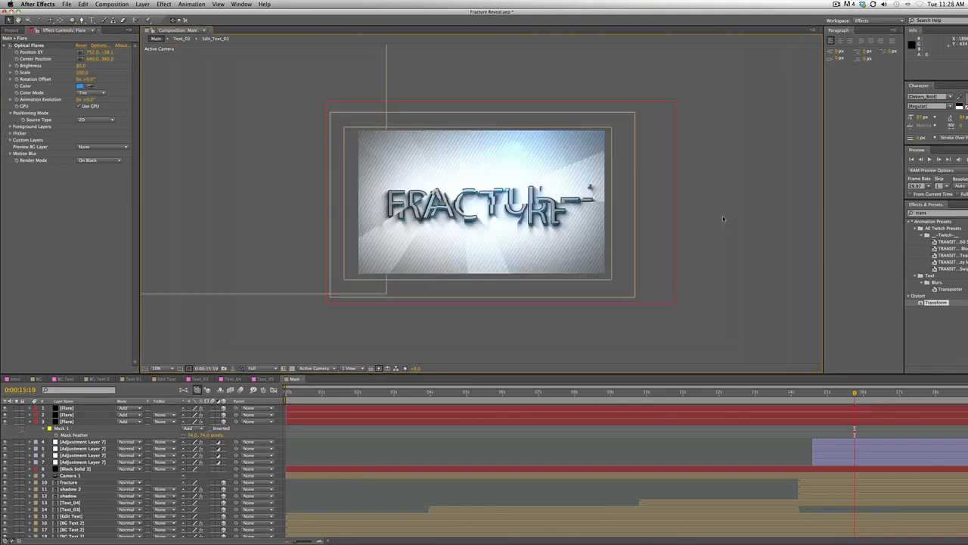
pyautogui.moveTo(831, 399); pyautogui.dragTo(800, 427)
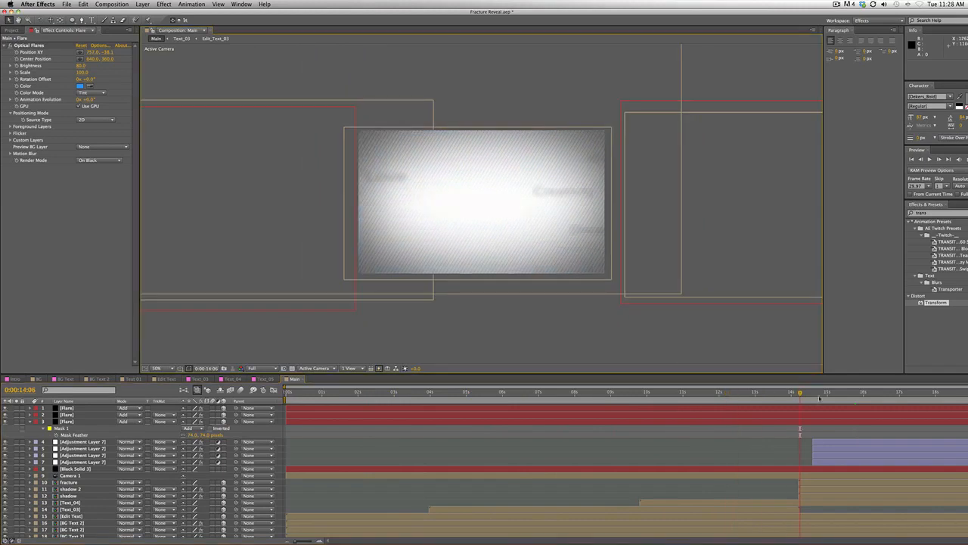